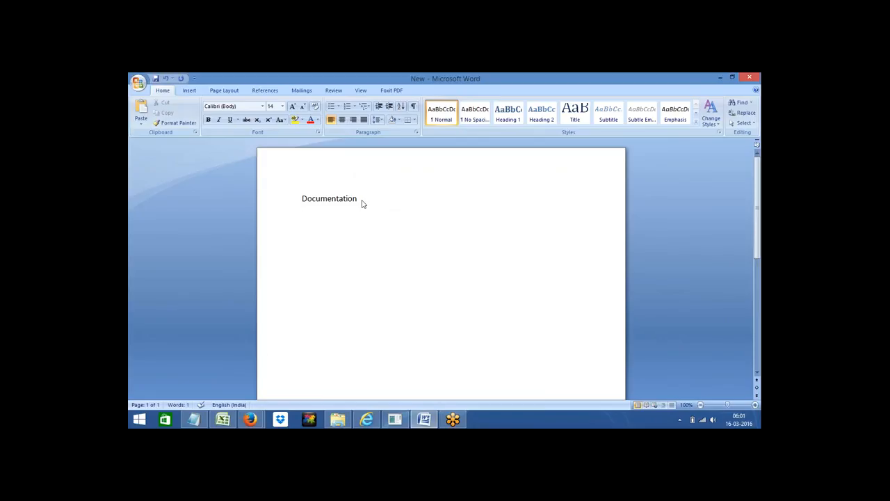
Step: Start a new empty line directly below the Documentation heading in the Word notes
triple_click(355, 199)
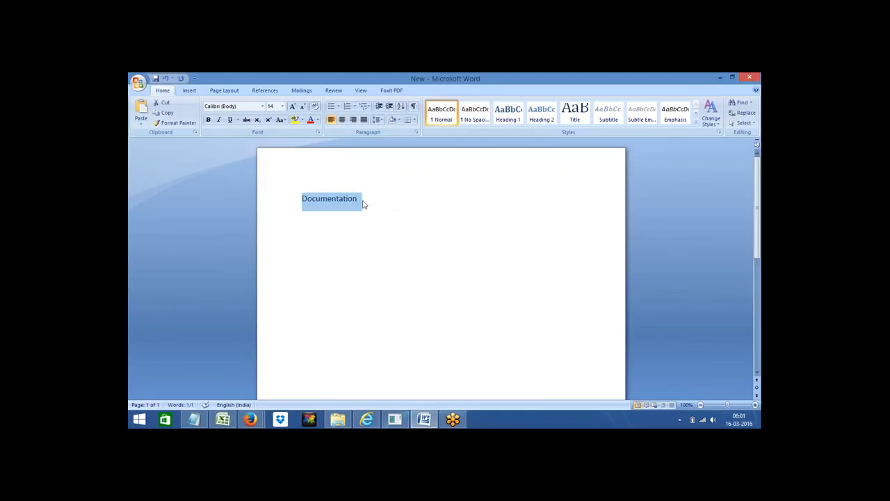
left_click(363, 202)
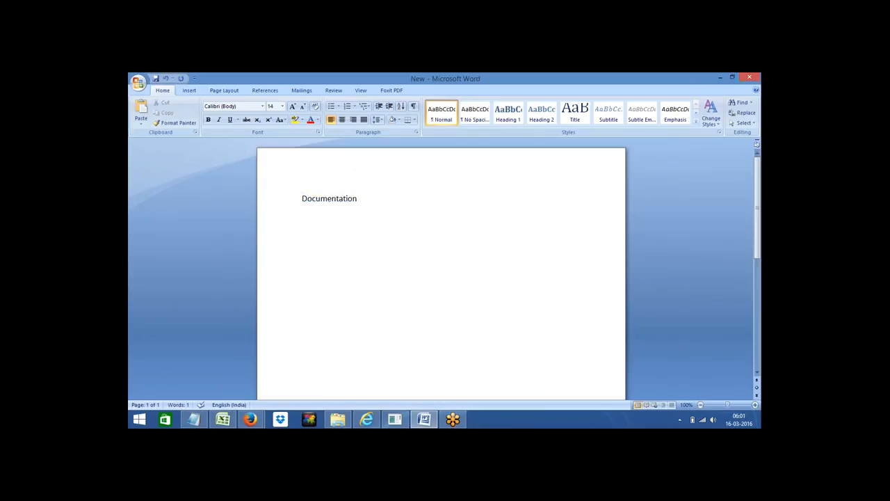
key("Return")
left_click(755, 240)
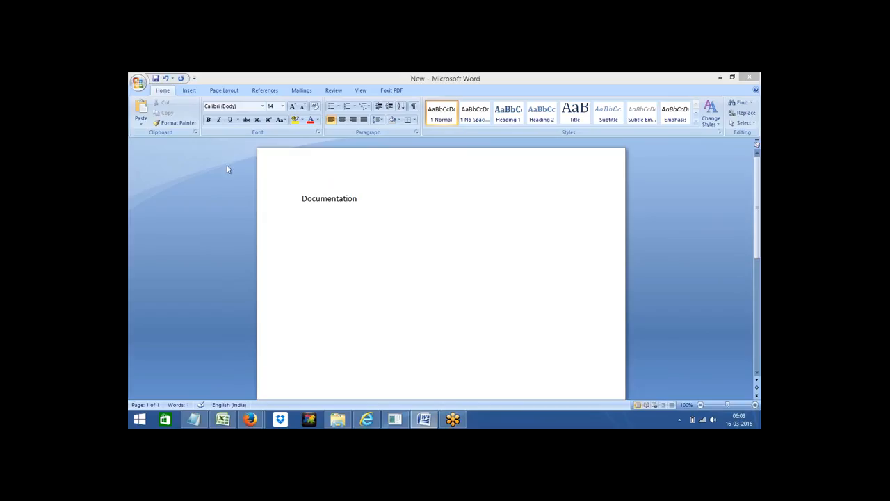
left_click(361, 201)
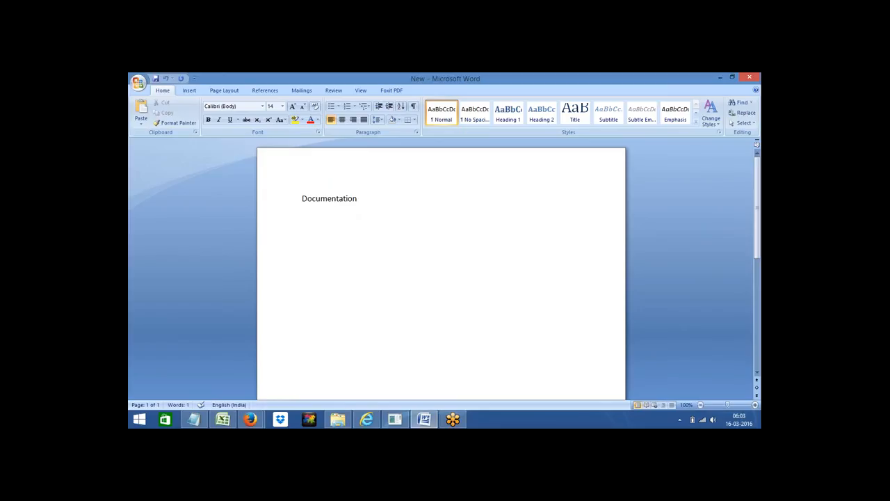
left_click(362, 198)
key("Return")
key("Return")
left_click(304, 219)
left_click(368, 420)
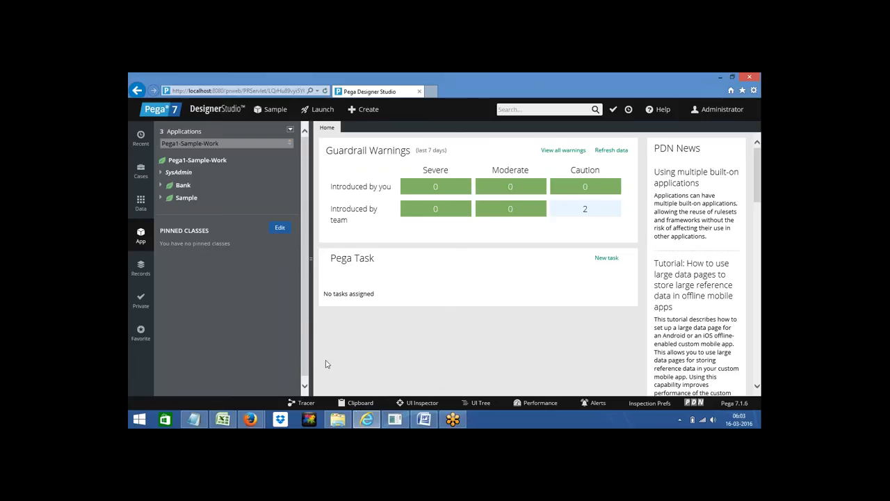
left_click(367, 420)
triple_click(319, 198)
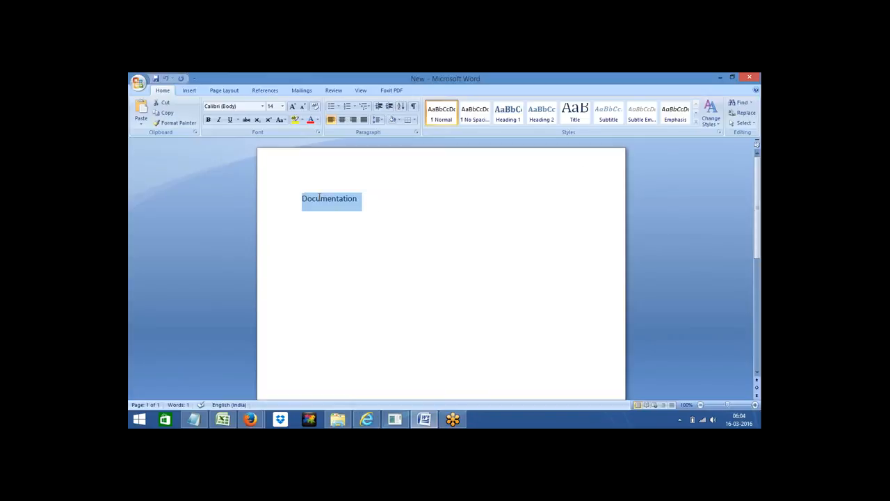
Step: Type Harness on a new line under Documentation, leaving an empty line below it
left_click(364, 203)
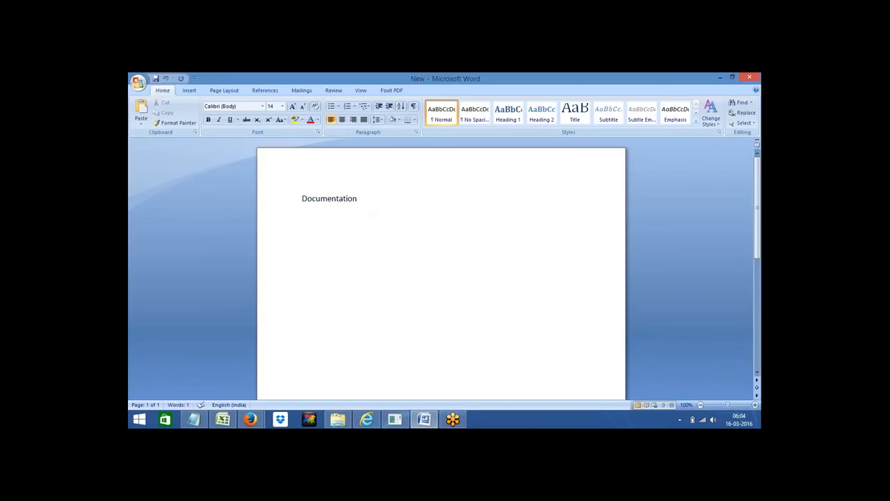
triple_click(352, 198)
left_click(364, 202)
key("Return")
type("Harness")
key("Return")
left_click(335, 218)
key("Return")
key("Return")
double_click(312, 220)
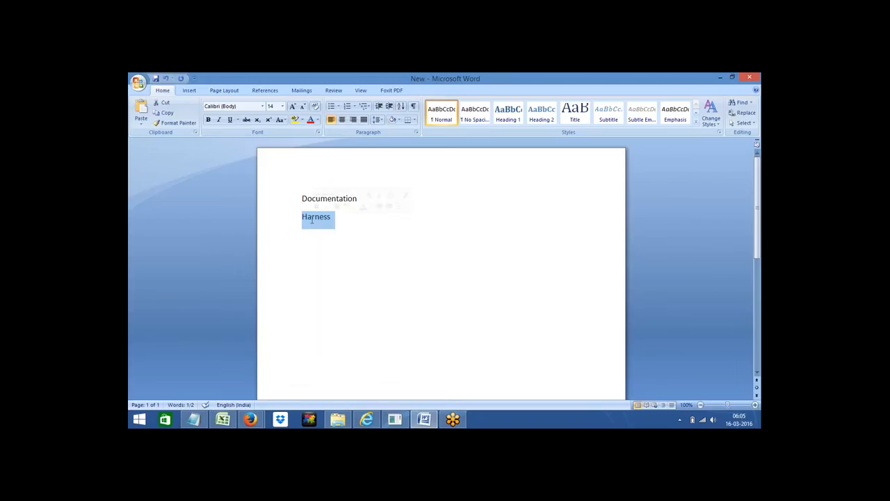
left_click(318, 231)
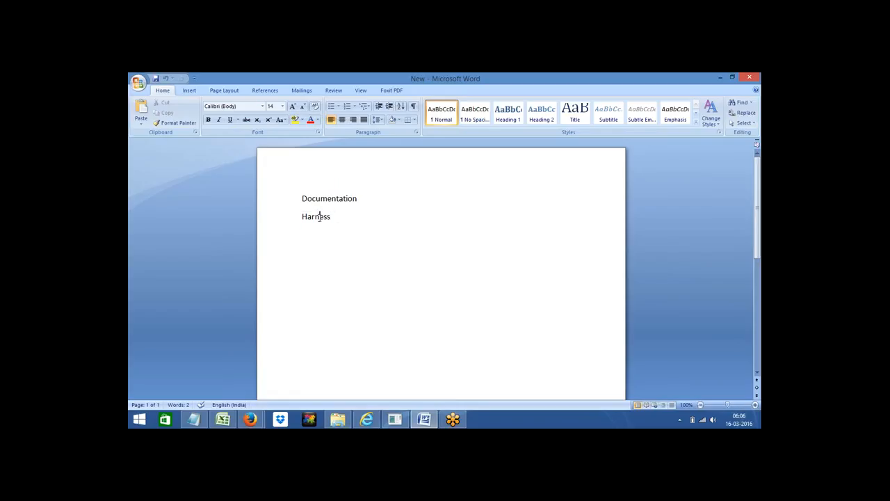
Step: Check the Harness line and add a fresh empty line beneath it
double_click(318, 217)
key("Right")
double_click(320, 218)
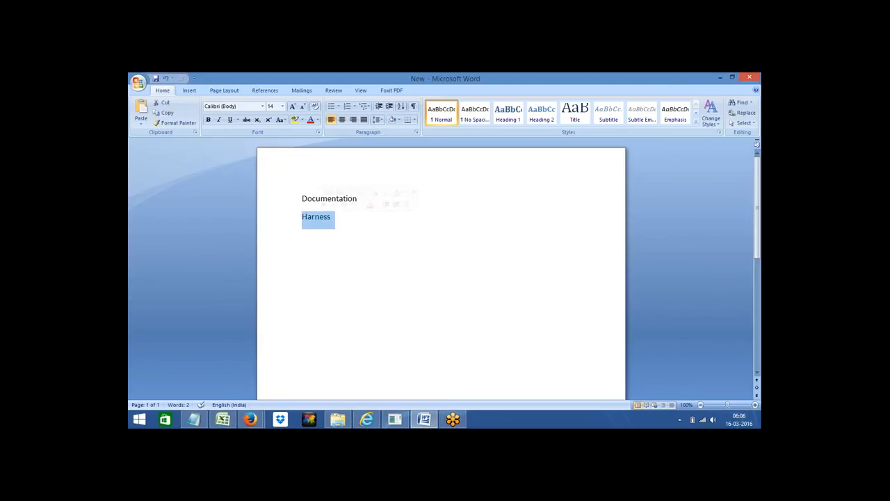
key("Right")
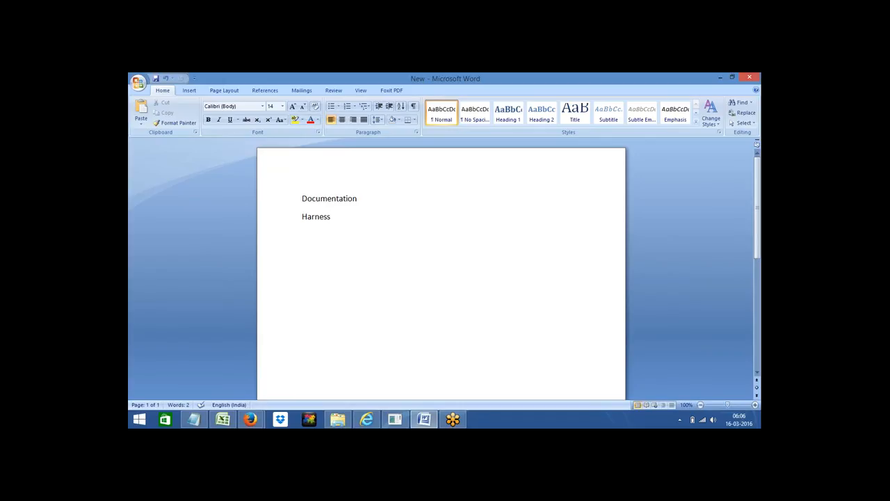
double_click(319, 216)
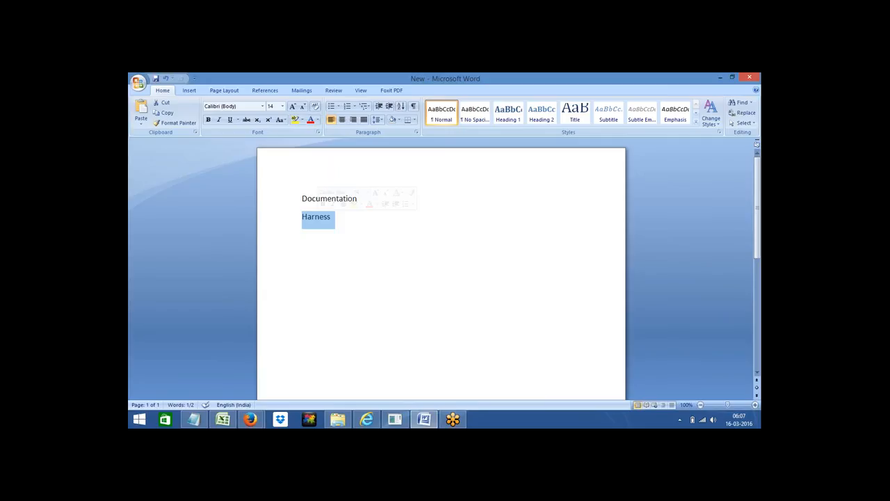
left_click(340, 221)
key("Return")
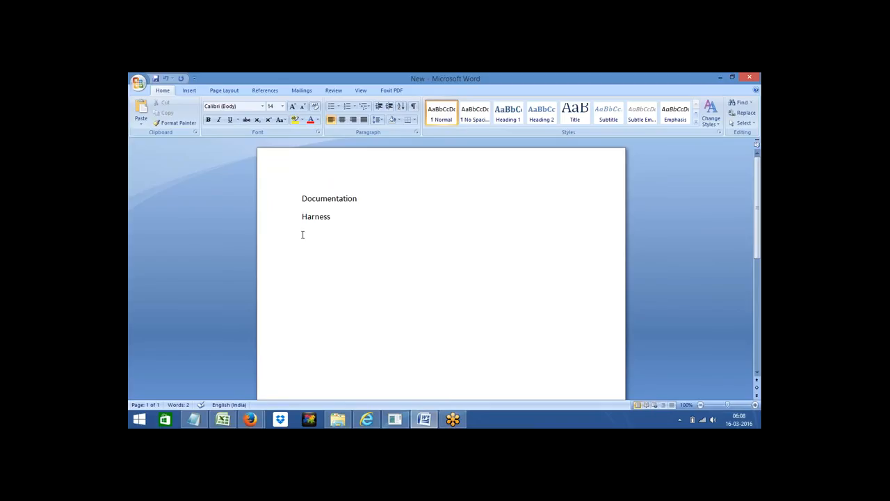
Step: Type Ruleset and Export on separate lines below Harness
type("Ruleset")
key("Return")
type("Mi")
key("BackSpace")
key("BackSpace")
type("Expo")
key("Return")
Step: Add a second Ruleset, then Product and Patch, each on its own line
type("Ruleset")
key("Return")
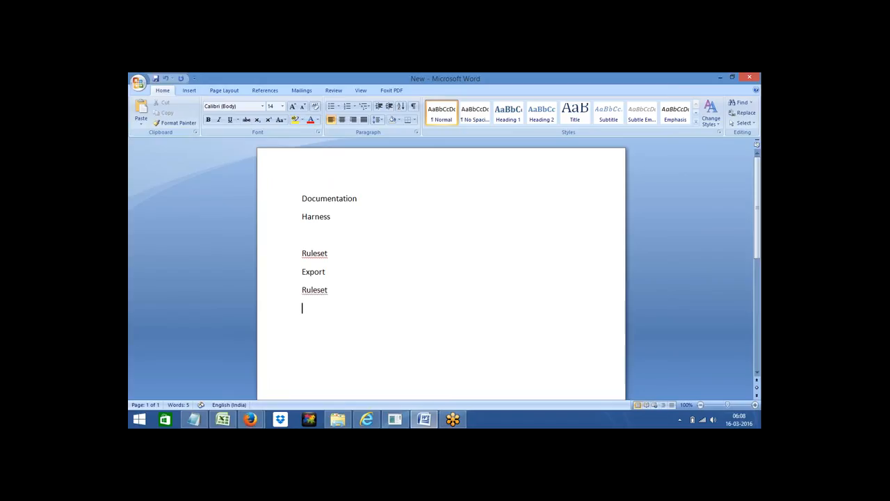
type("E")
key("BackSpace")
type("Product")
key("Return")
type("Patch")
double_click(313, 289)
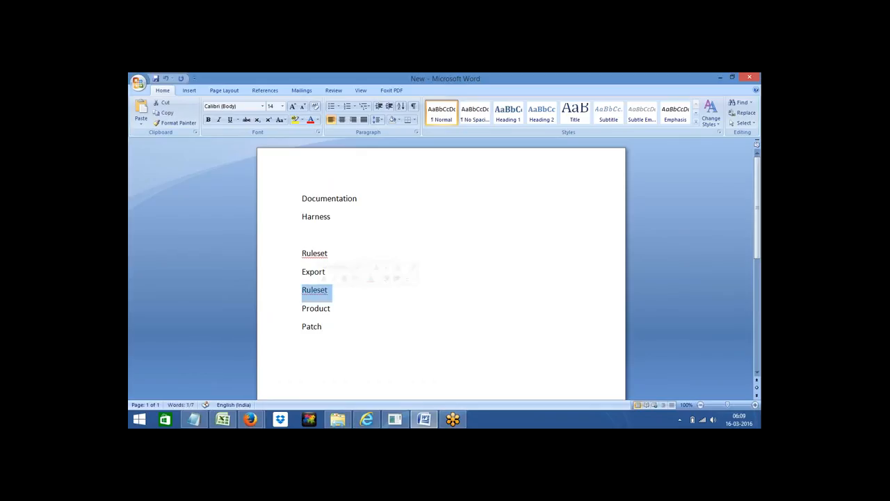
Step: Append a hyphen to the second Ruleset and insert a blank line after Ruleset-
key("Right")
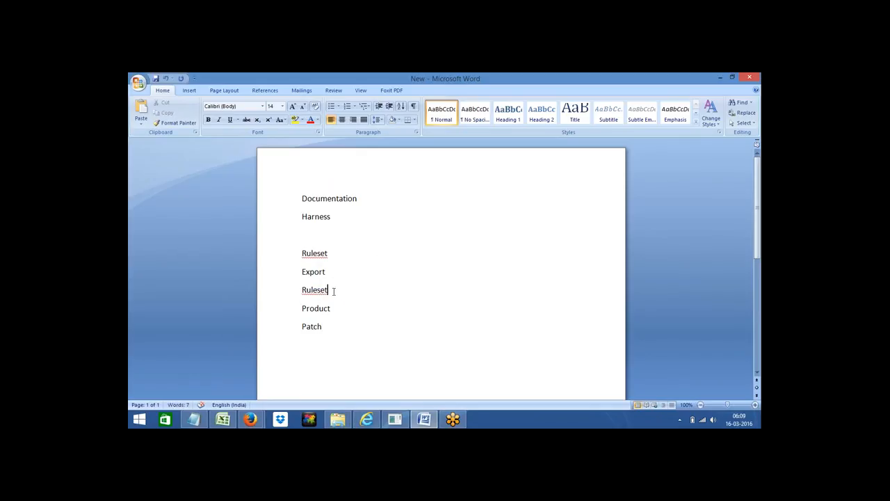
type("-")
double_click(316, 289)
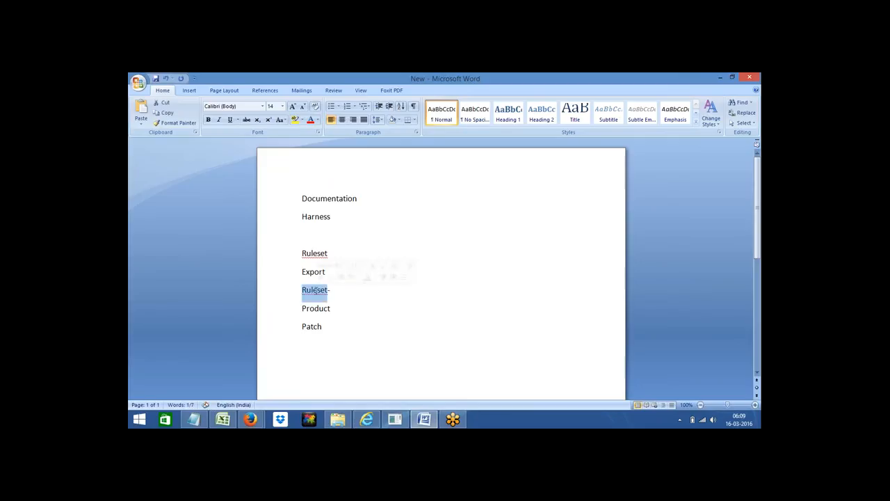
left_click(342, 290)
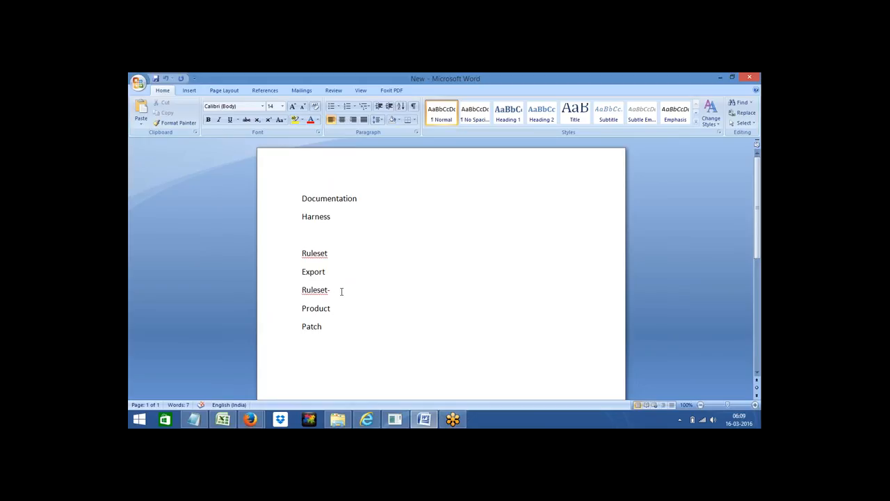
key("Return")
left_click_drag(302, 291, 337, 292)
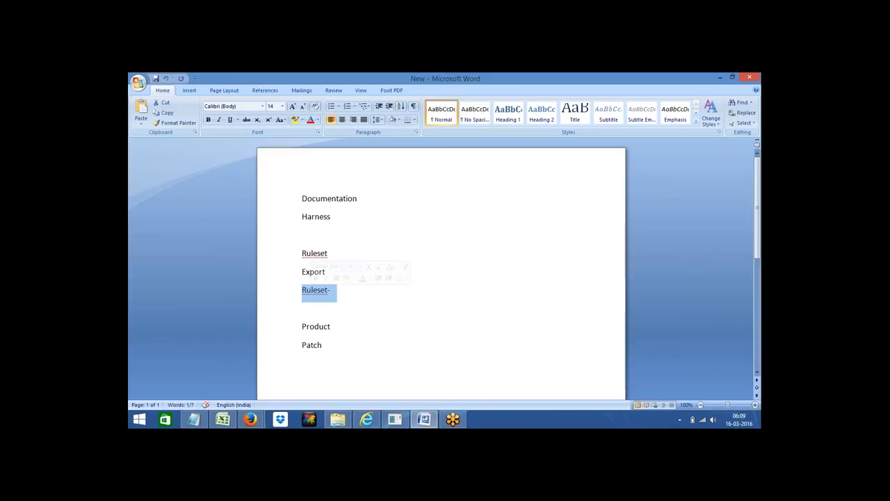
left_click(312, 290)
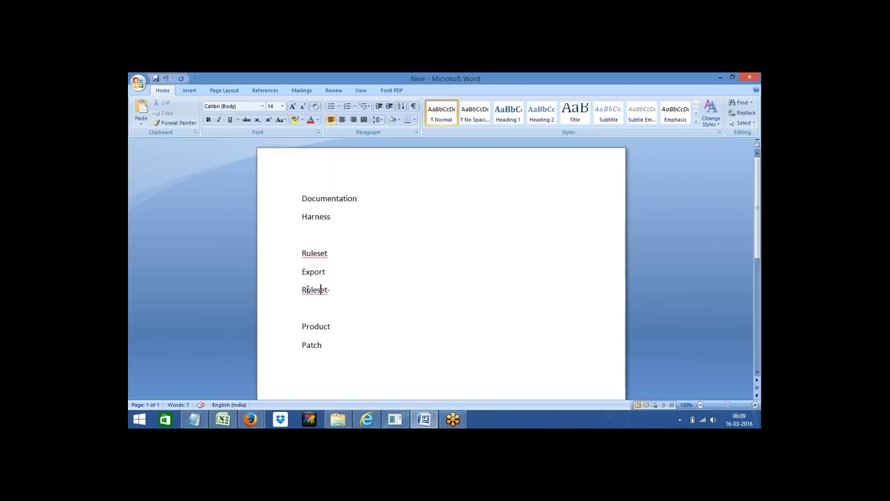
double_click(306, 291)
left_click(343, 291)
double_click(313, 290)
left_click(343, 291)
Step: Select the Bank application and go to Designer Studio > Application > Distribution > Export
left_click(368, 420)
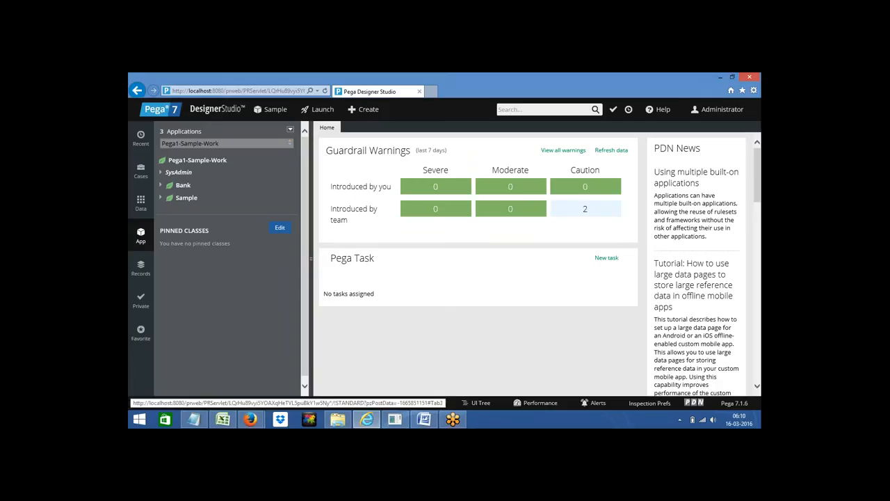
left_click(158, 189)
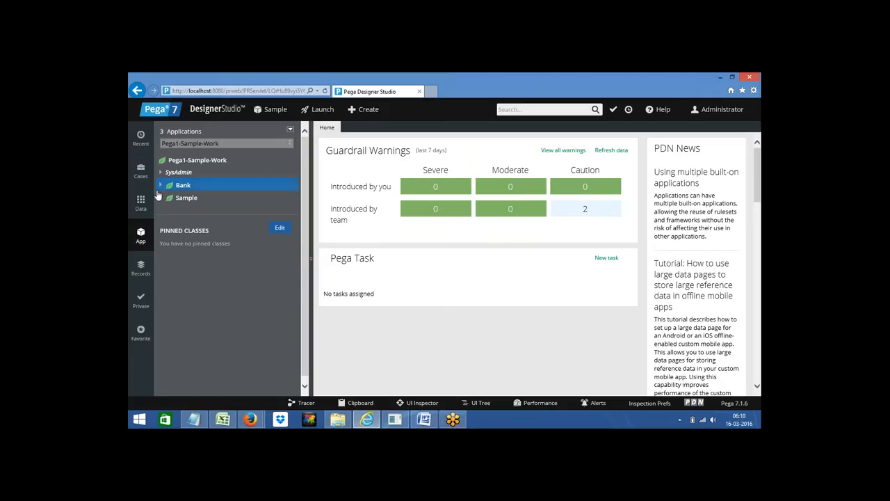
left_click(208, 114)
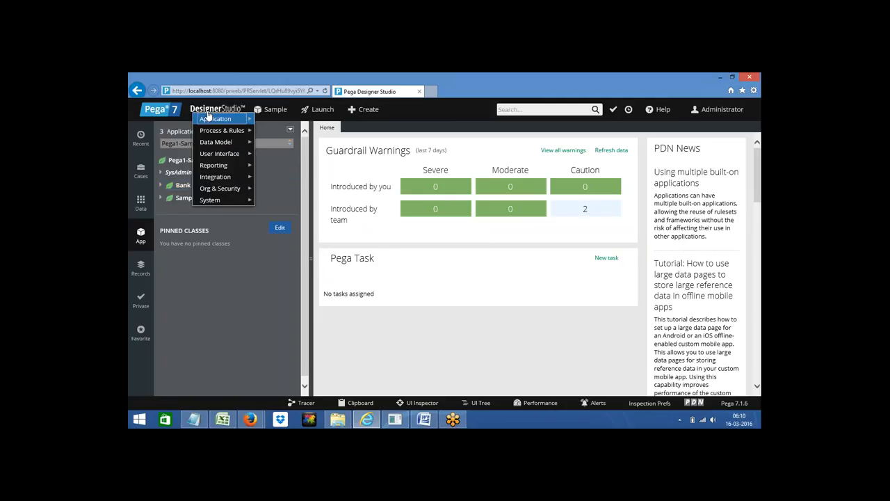
mouse_move(220, 121)
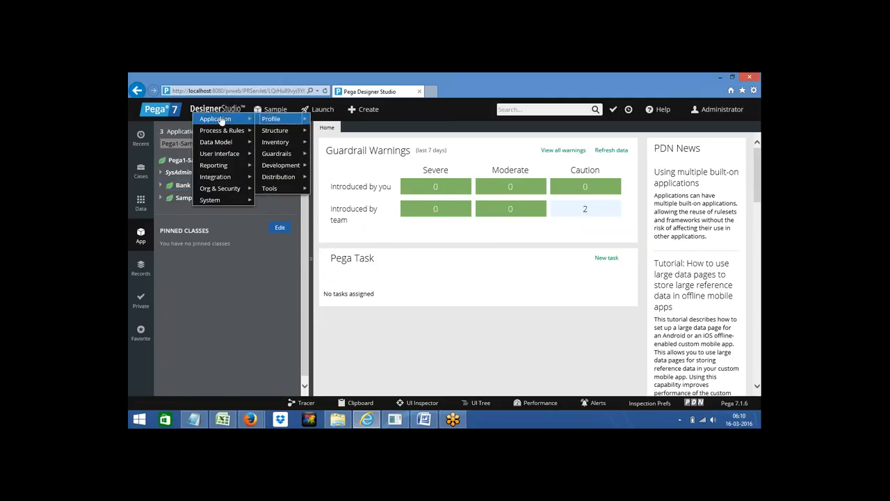
mouse_move(210, 199)
mouse_move(288, 179)
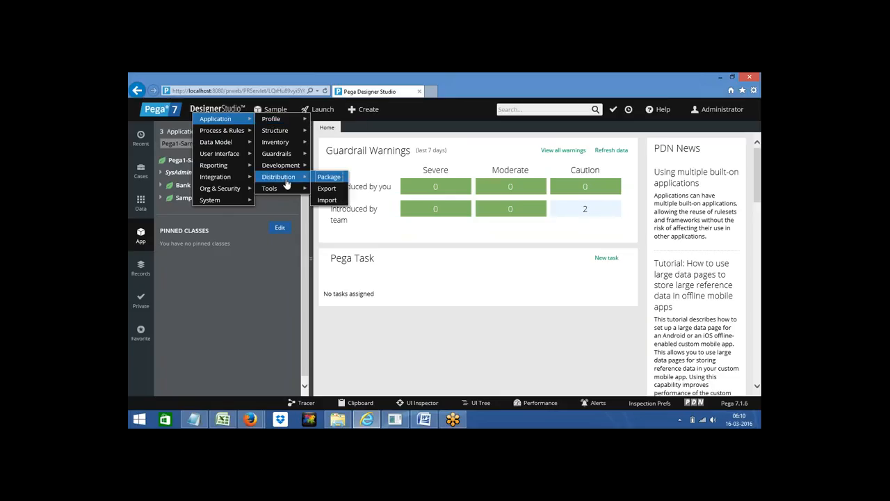
left_click(326, 189)
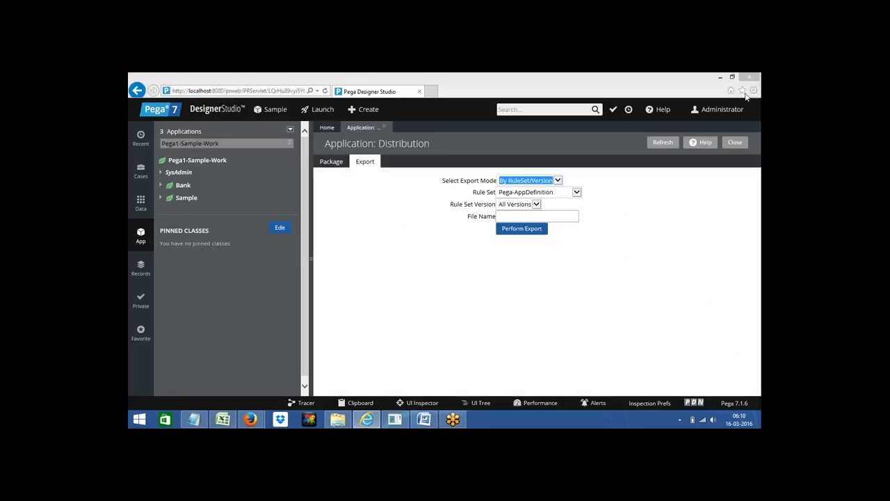
Step: Choose Sample as the ruleset to export
left_click(603, 184)
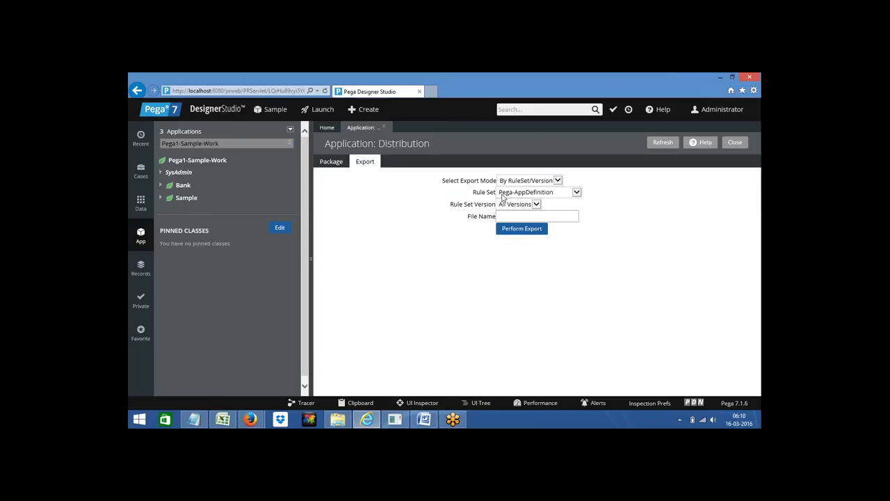
left_click(575, 195)
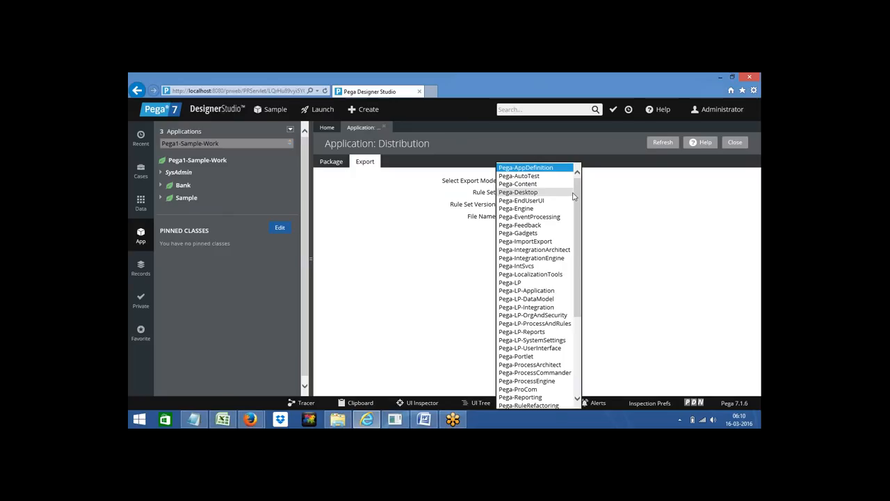
left_click(389, 273)
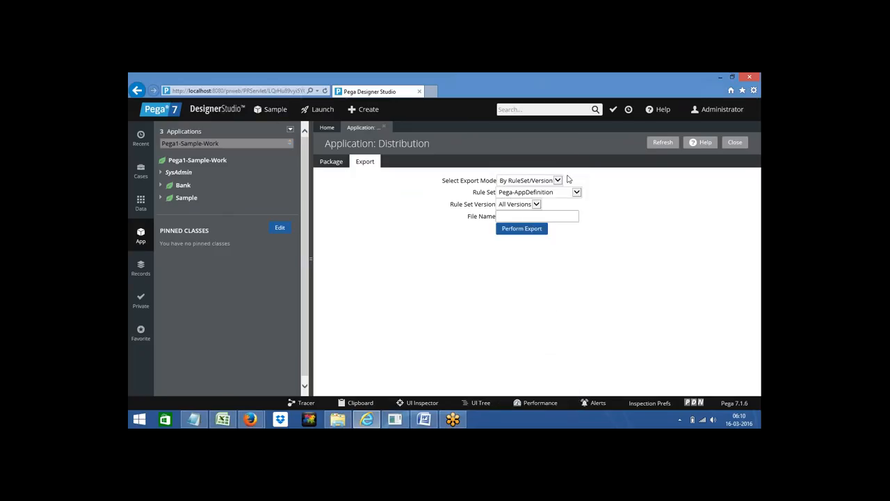
left_click(529, 197)
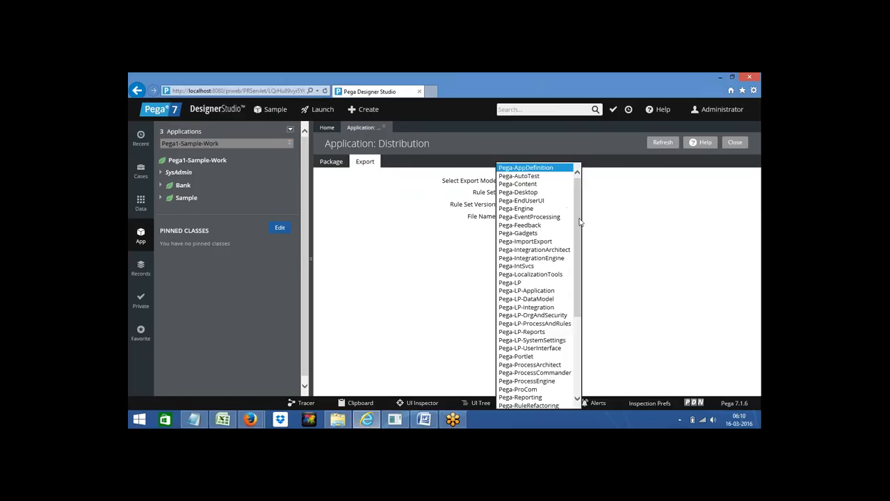
left_click_drag(580, 221, 583, 334)
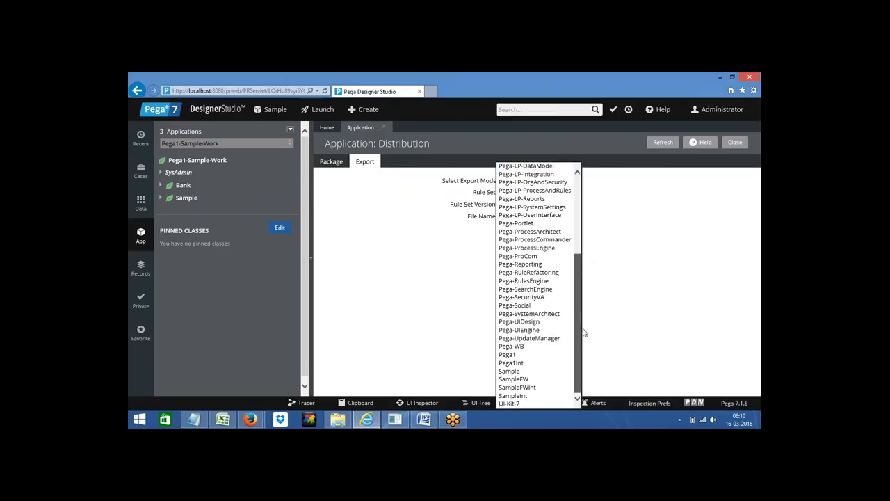
left_click(511, 372)
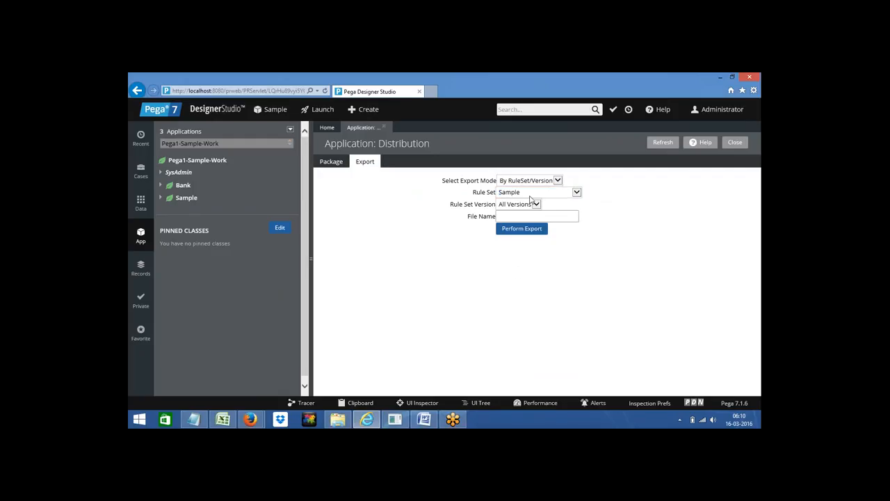
Step: Set ruleset version 01-01-01 and enter FFFF as the export file name
left_click(535, 205)
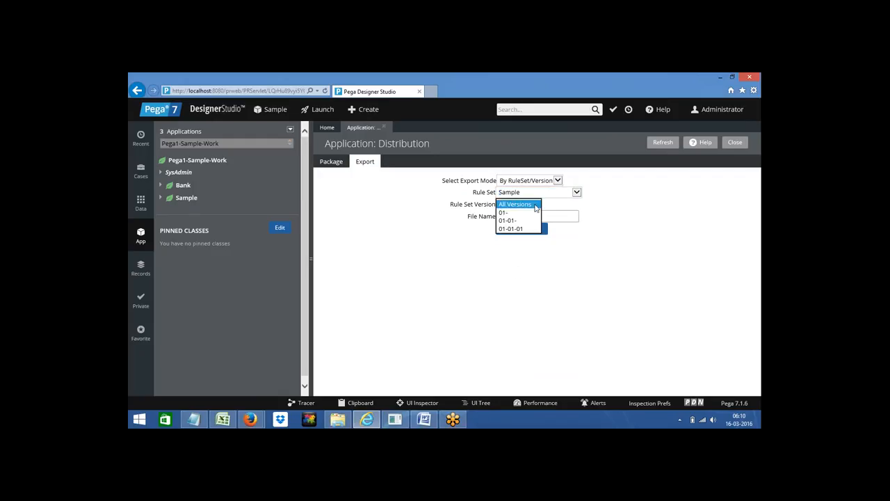
left_click(509, 229)
left_click(507, 262)
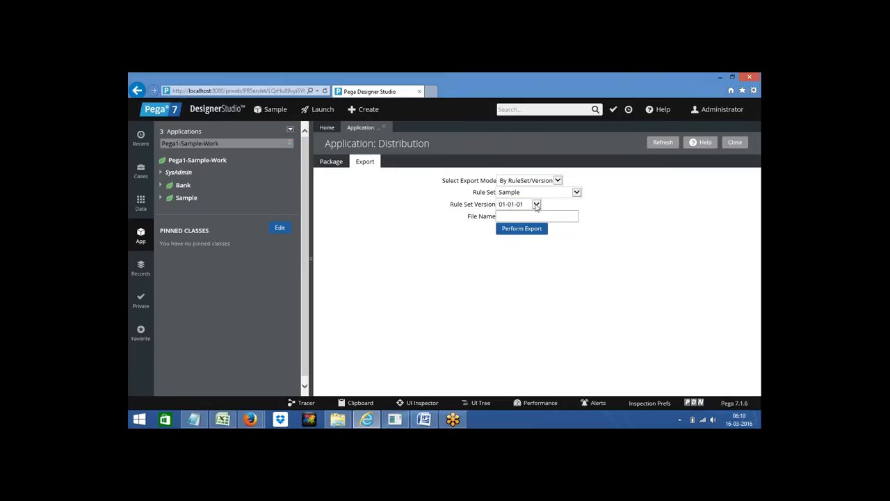
left_click(536, 204)
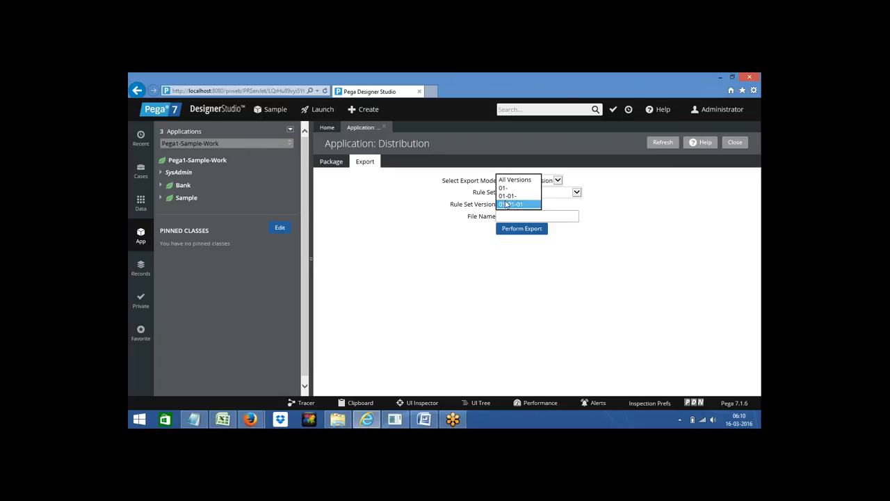
left_click(479, 308)
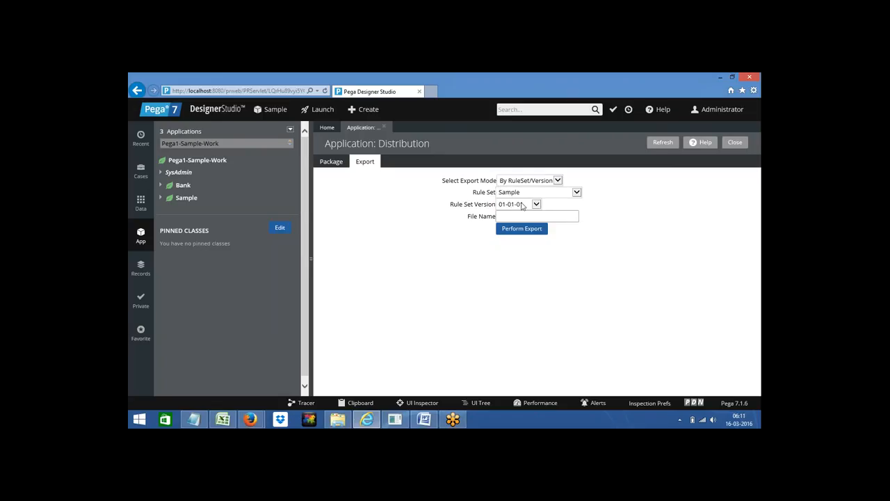
left_click(506, 217)
type("FFFF")
Step: In the Word notes, append three hyphens so the first Ruleset line reads Ruleset---
left_click(425, 421)
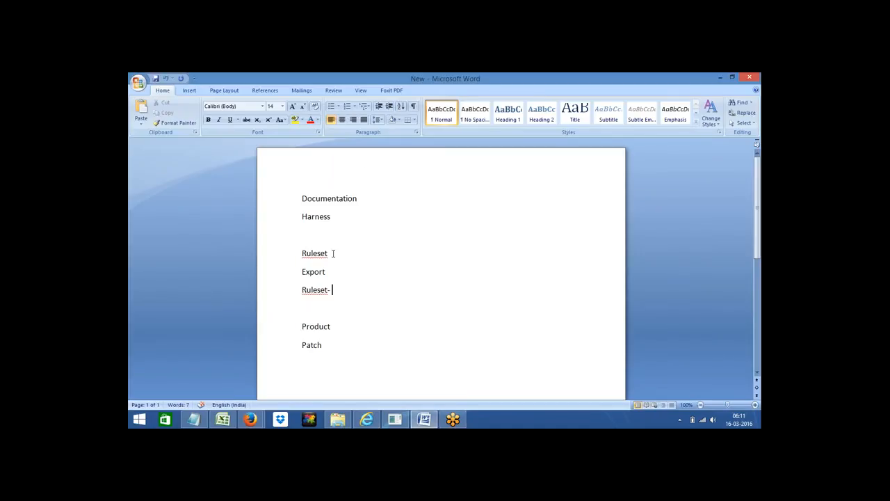
left_click(333, 253)
type("---")
left_click_drag(304, 253, 347, 256)
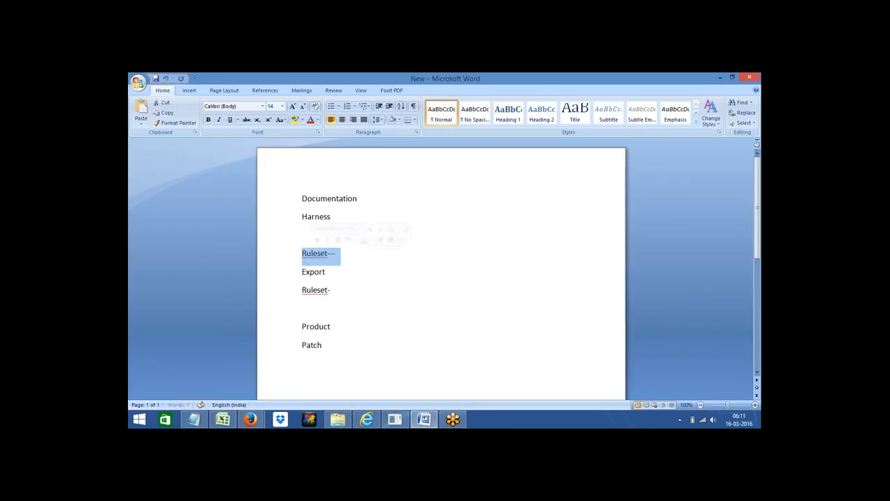
left_click(351, 259)
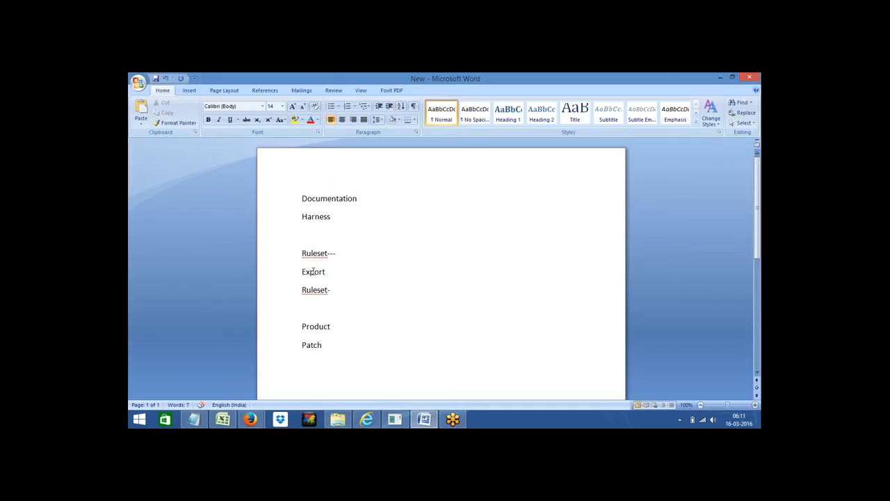
Step: Review the Export and Product lines in the notes by selecting them
double_click(313, 272)
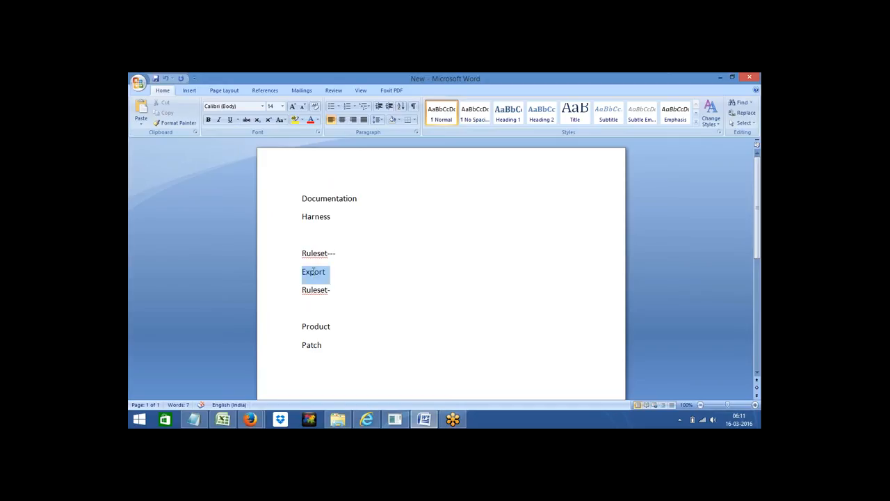
left_click(307, 324)
double_click(306, 324)
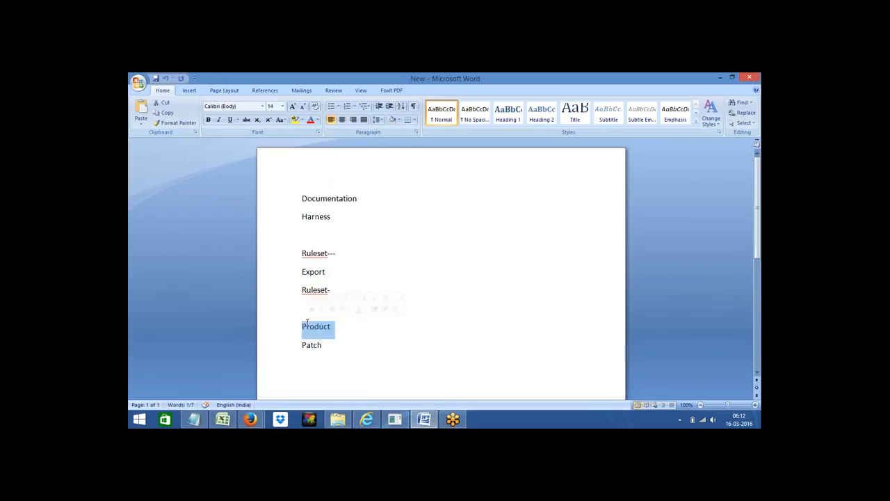
left_click(338, 325)
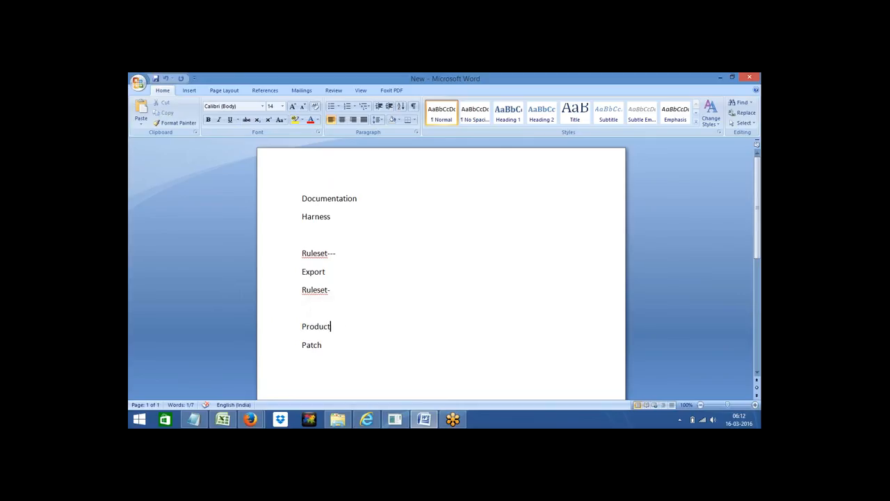
double_click(316, 327)
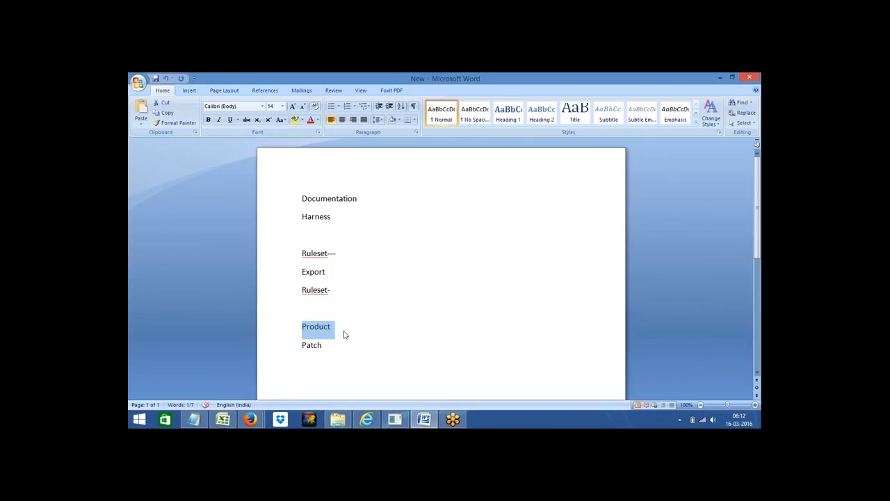
left_click(340, 330)
double_click(315, 327)
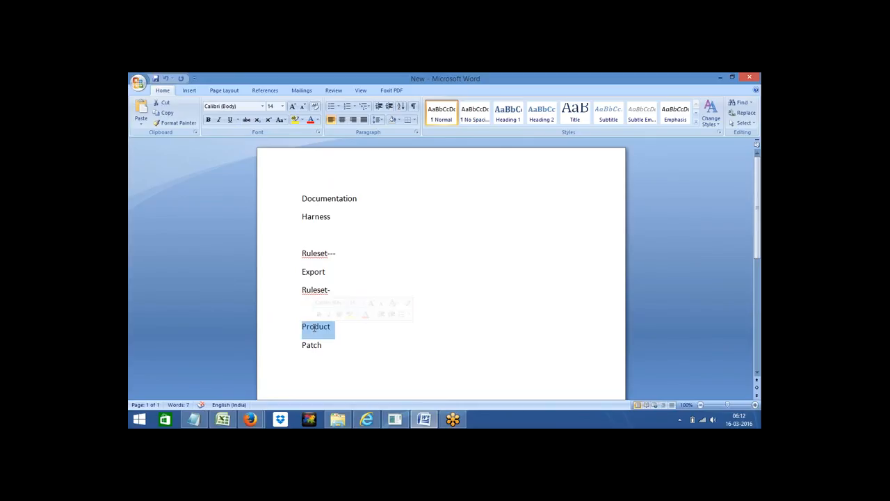
left_click(350, 332)
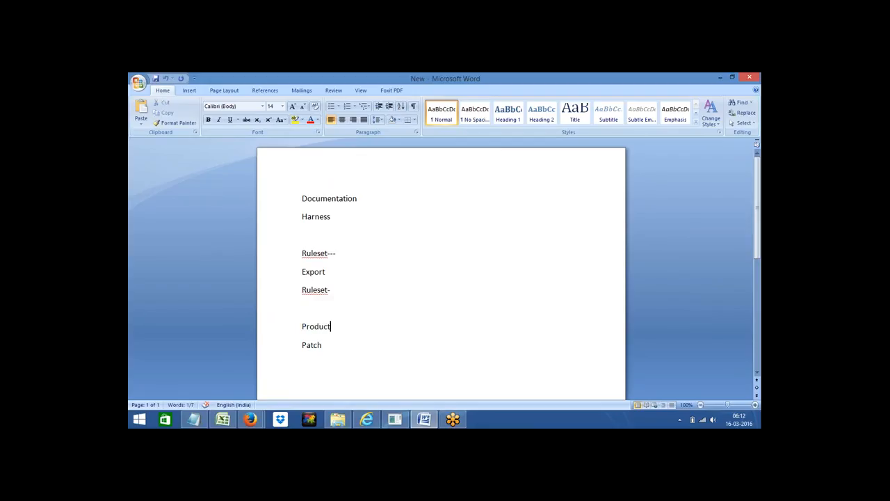
double_click(306, 327)
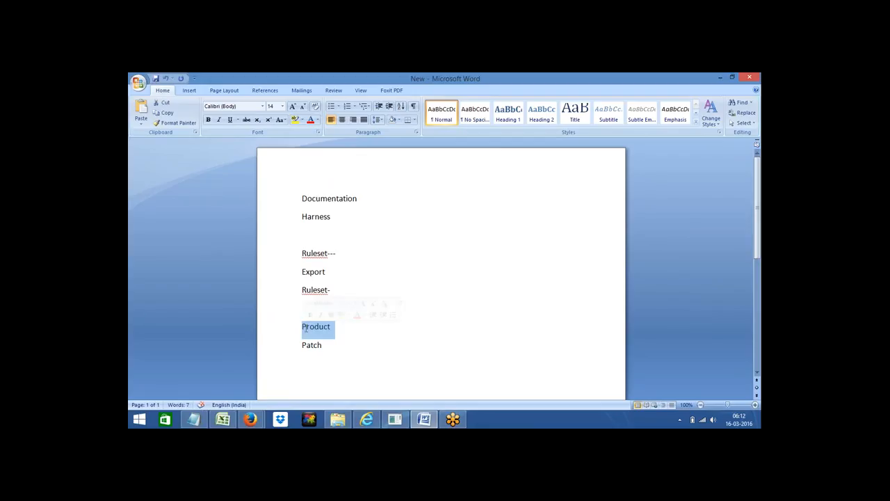
left_click(344, 332)
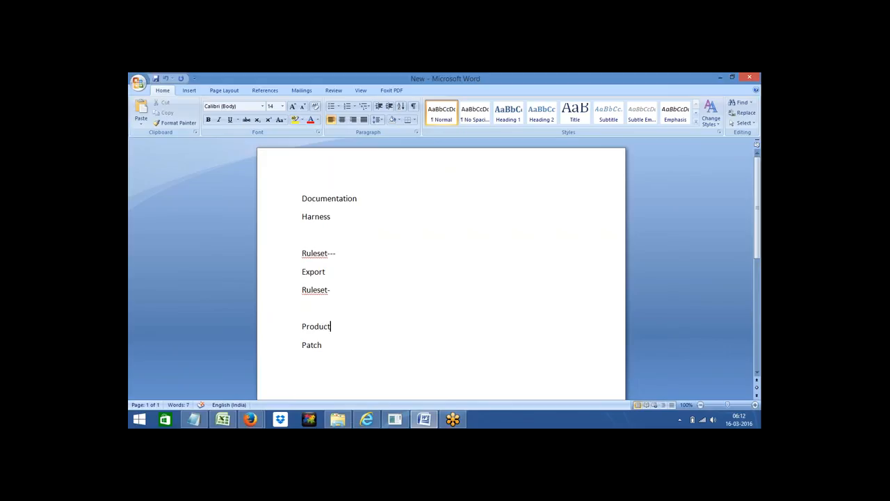
Step: Start a new Product record from Bank's +Create > SysAdmin > Product menu
left_click(366, 419)
left_click(189, 187)
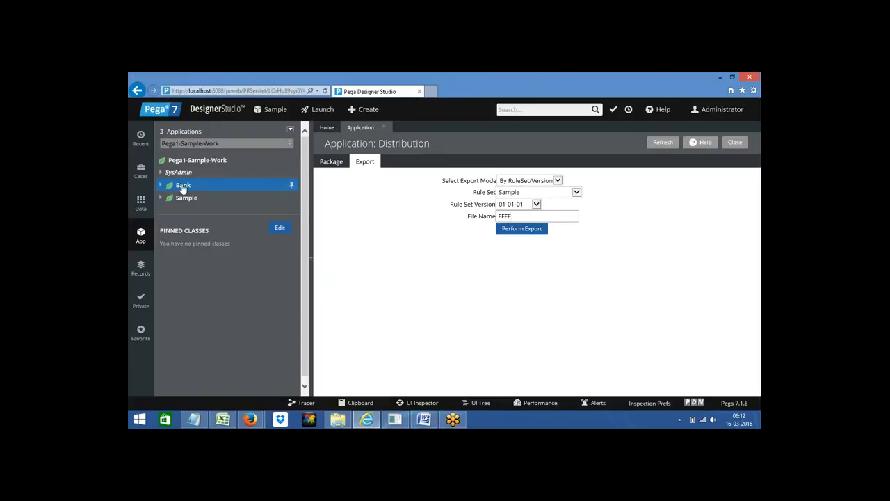
right_click(182, 187)
mouse_move(213, 200)
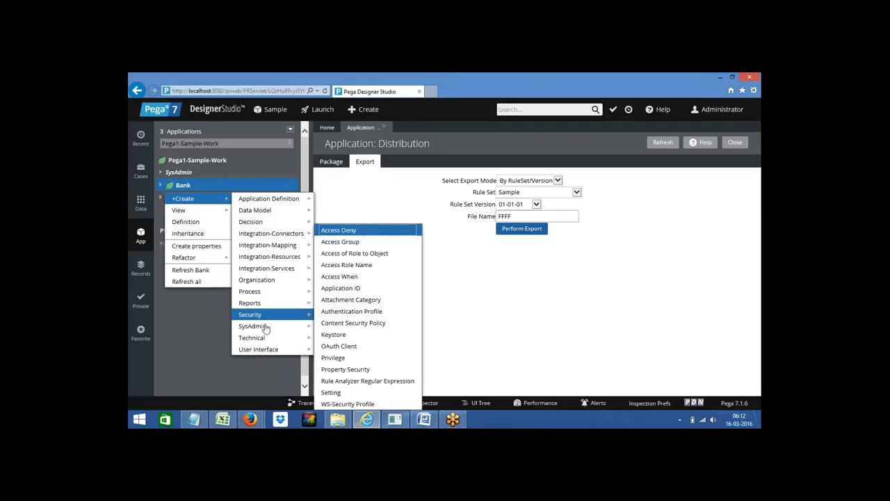
mouse_move(265, 327)
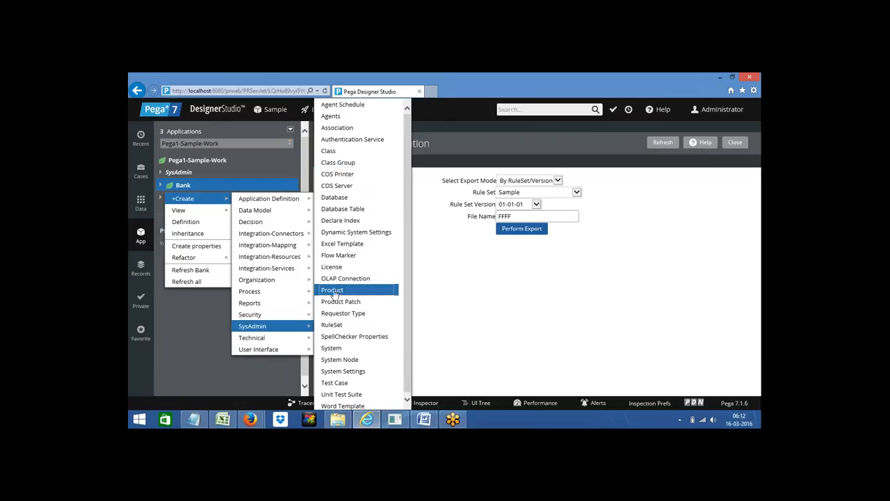
left_click(340, 292)
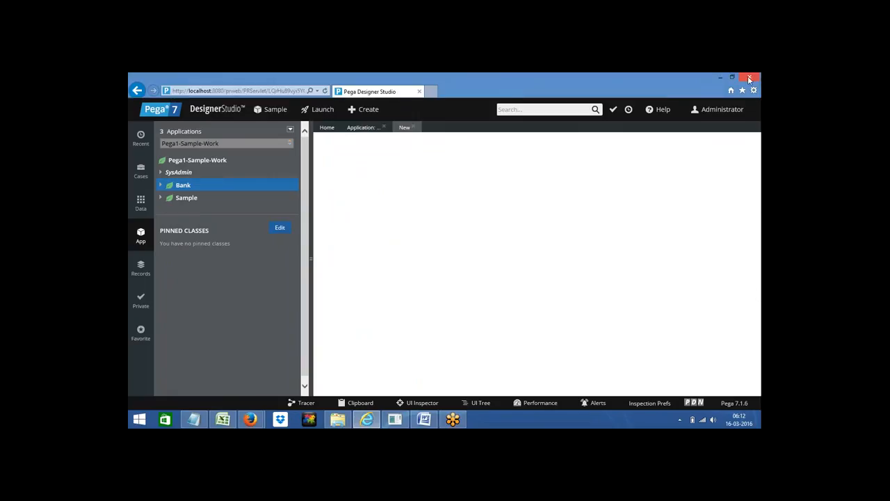
mouse_move(747, 96)
Step: Add Single after Ruleset- in the Word notes
left_click(424, 419)
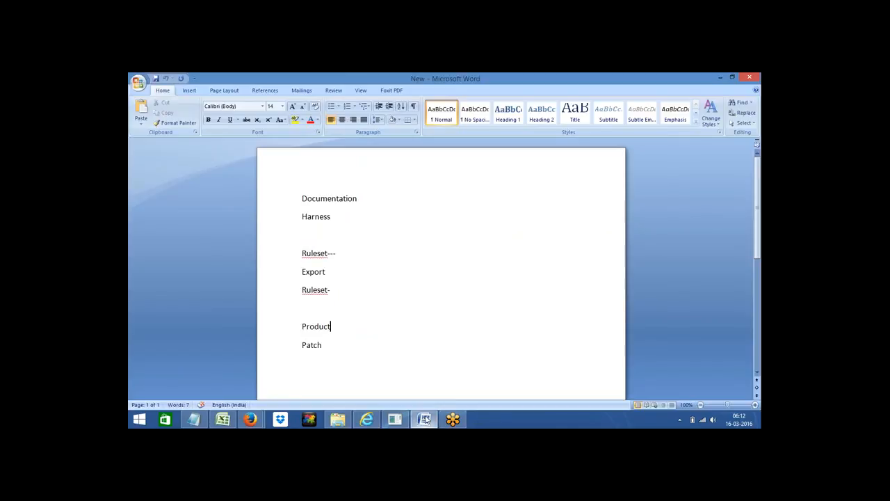
left_click(286, 290)
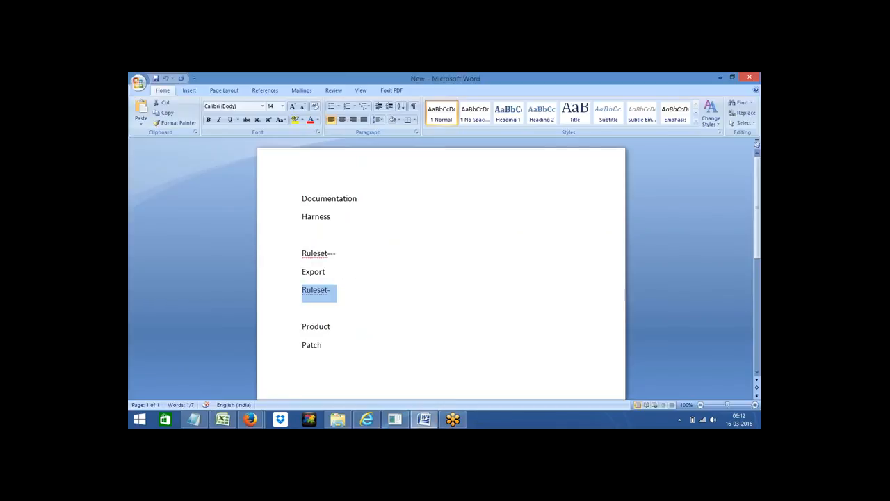
left_click(283, 332)
left_click(352, 334)
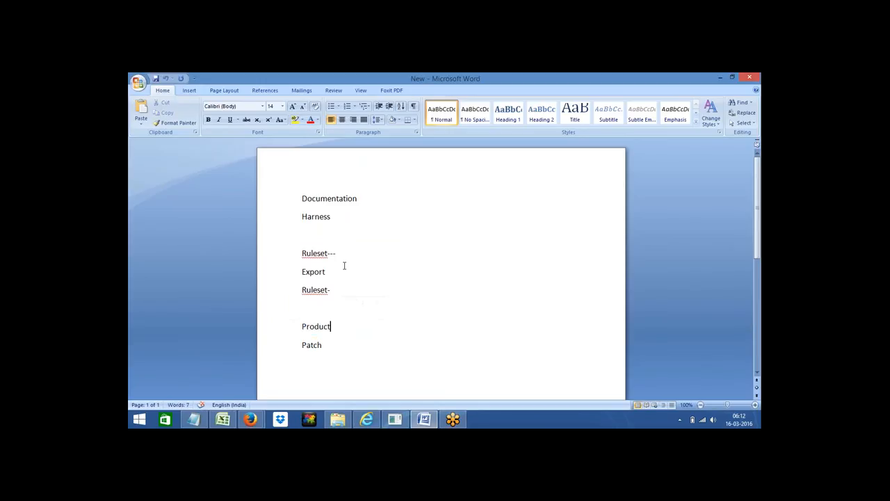
left_click(338, 290)
type("Single")
Step: Add '- Multiple' after Product, then return to Pega's Create Product form
double_click(322, 290)
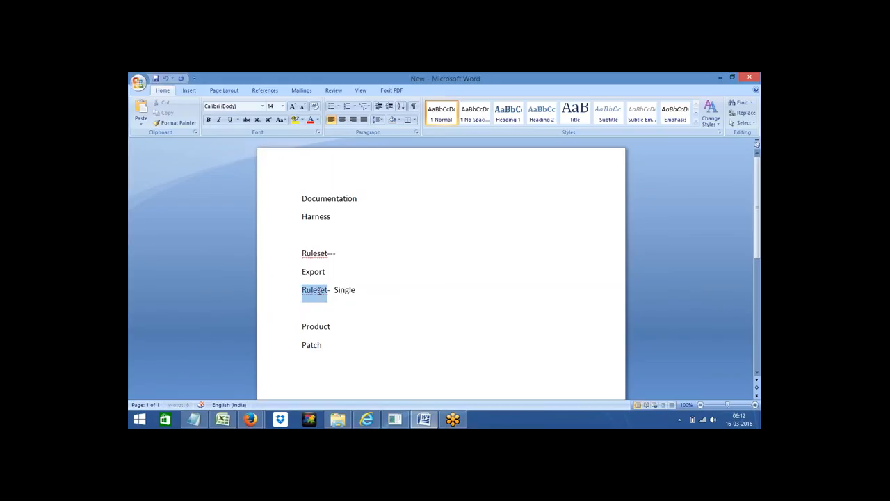
left_click(337, 329)
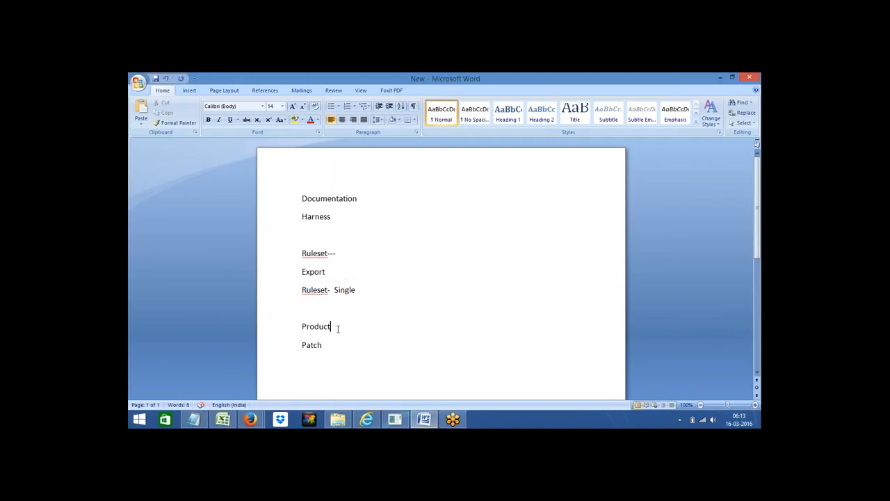
type("- Multiple")
key("ctrl+shift+Left")
double_click(317, 327)
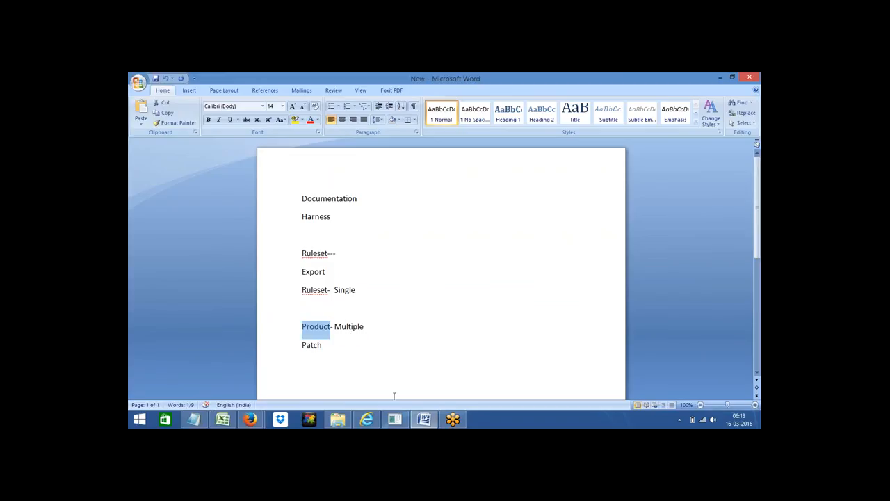
left_click(367, 419)
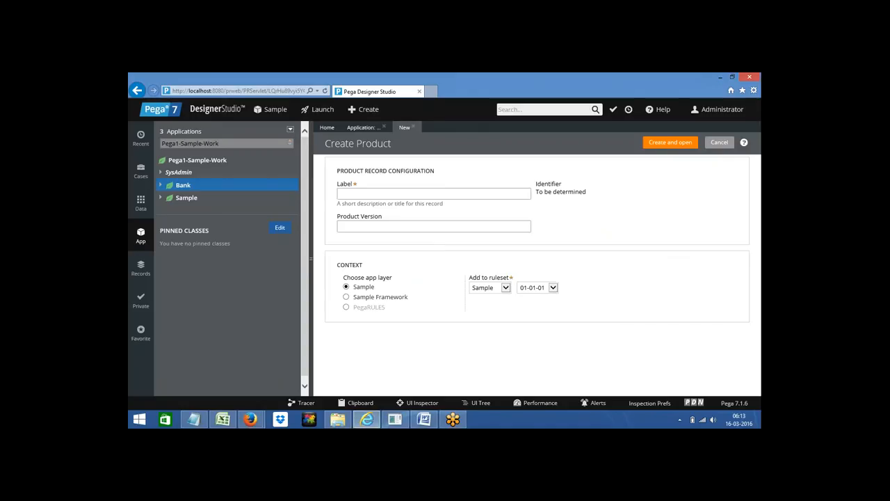
Step: Create a product record labelled FF with product version March and open it
left_click(353, 193)
type("FF")
left_click(346, 224)
type("March")
left_click(664, 144)
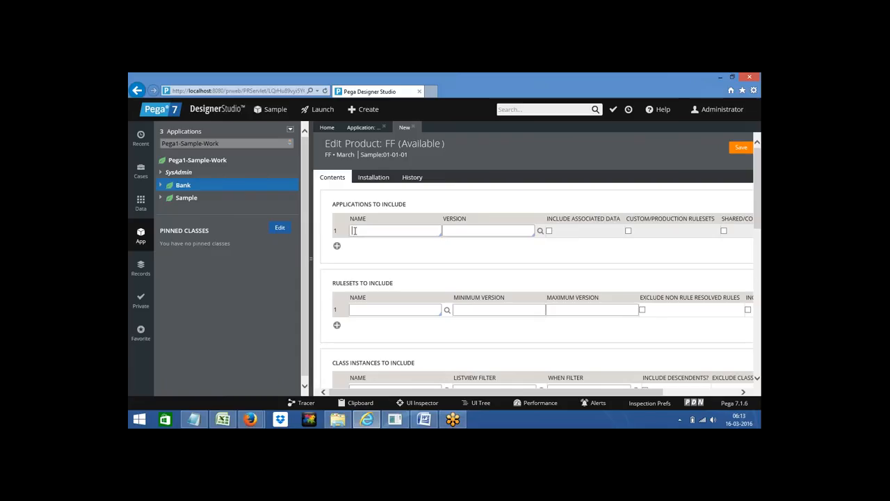
Step: Scan the FF product form from Rulesets down to File Details and back, then switch to Word
left_click(362, 308)
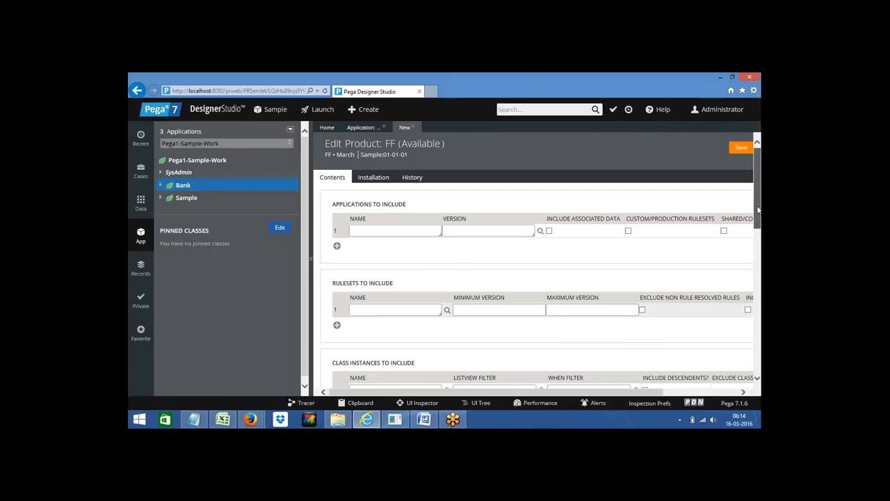
left_click_drag(758, 209, 758, 292)
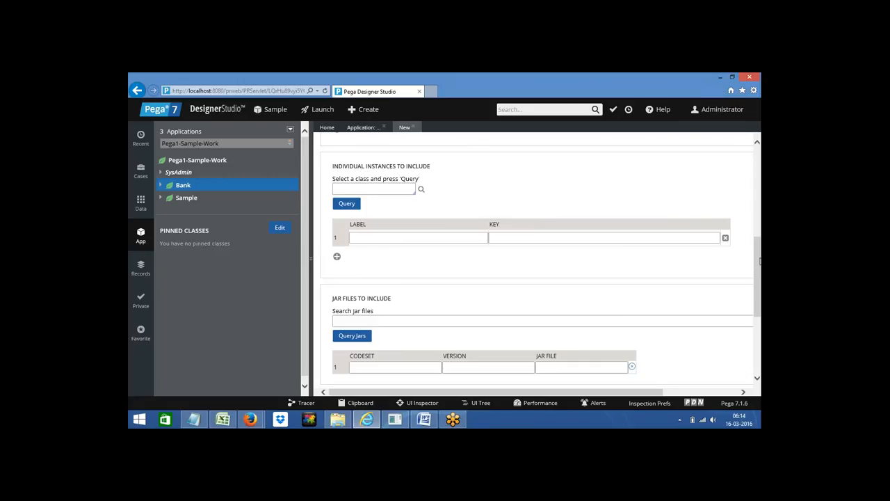
left_click_drag(757, 264, 760, 337)
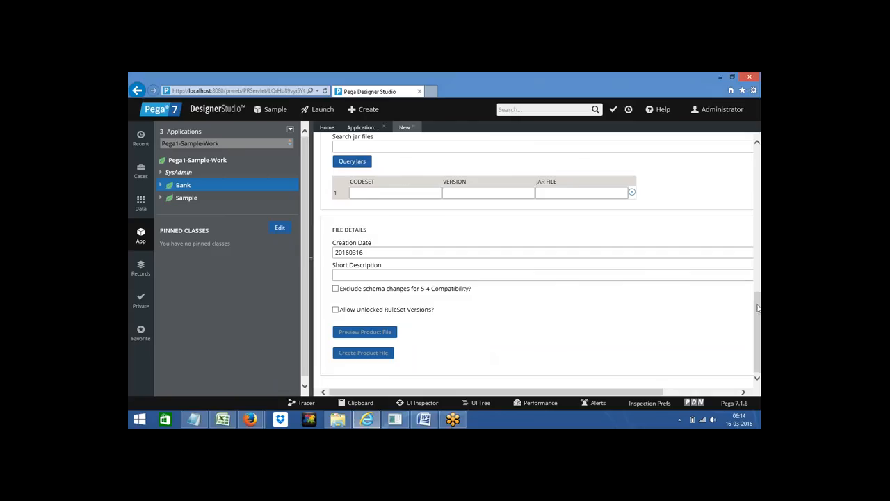
left_click_drag(758, 308, 760, 161)
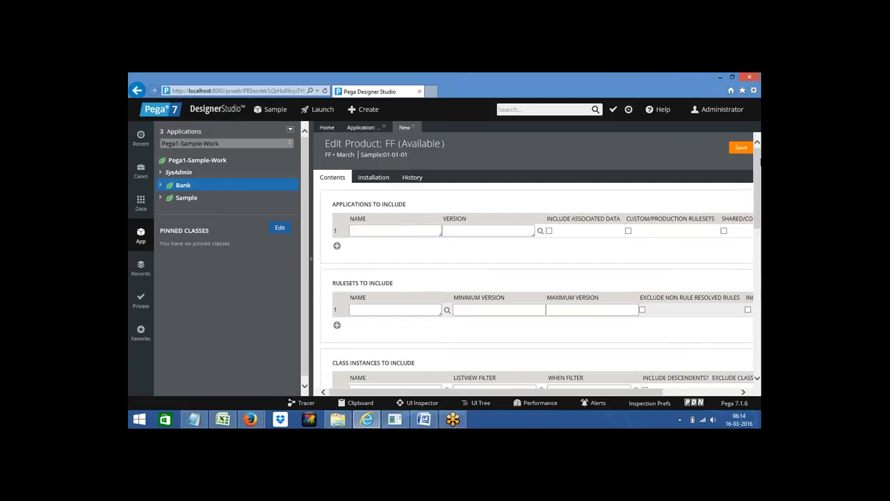
left_click(425, 418)
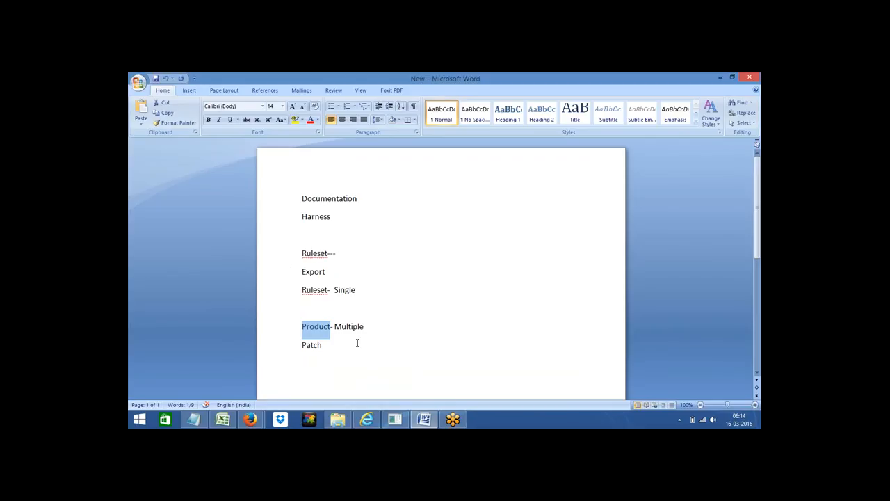
Step: Select the word 'Product' in the Word notes, then return to Pega's Edit Product: FF form
left_click(357, 342)
double_click(309, 326)
left_click(302, 361)
double_click(308, 326)
left_click(371, 416)
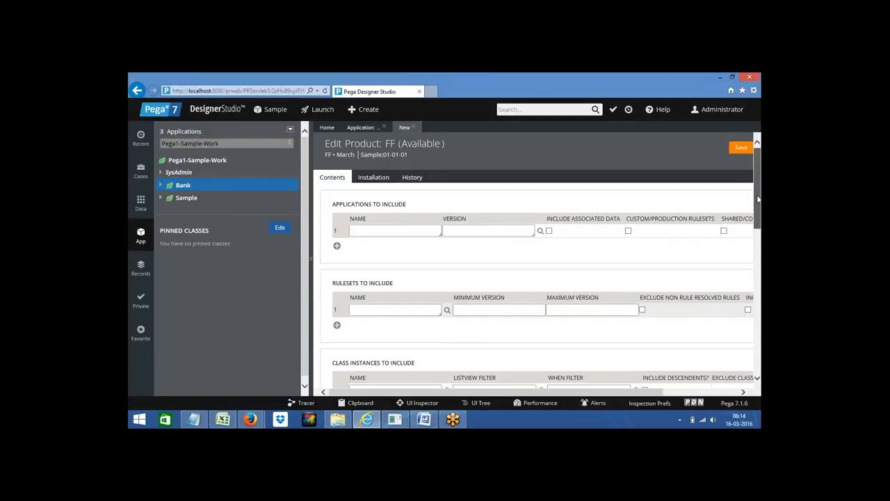
Step: Scroll to Class Instances to Include and put the cursor in row 1's Name field
scroll(758, 200, "down", 1)
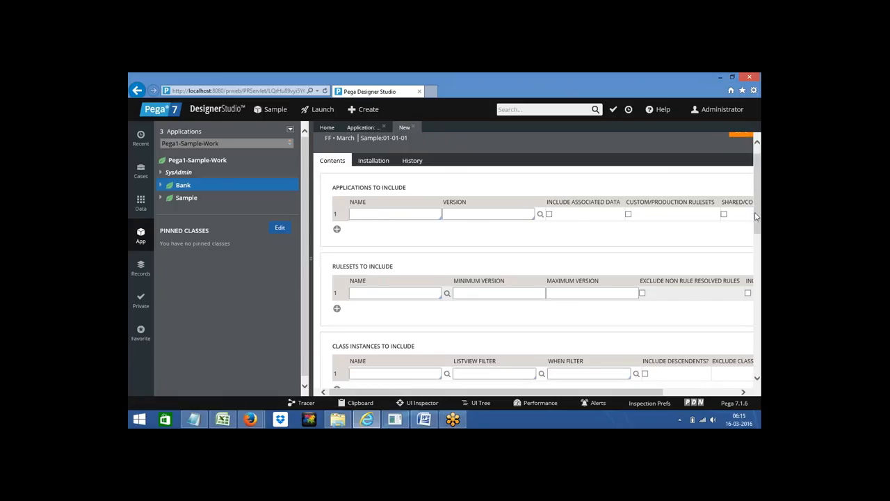
left_click_drag(755, 212, 755, 265)
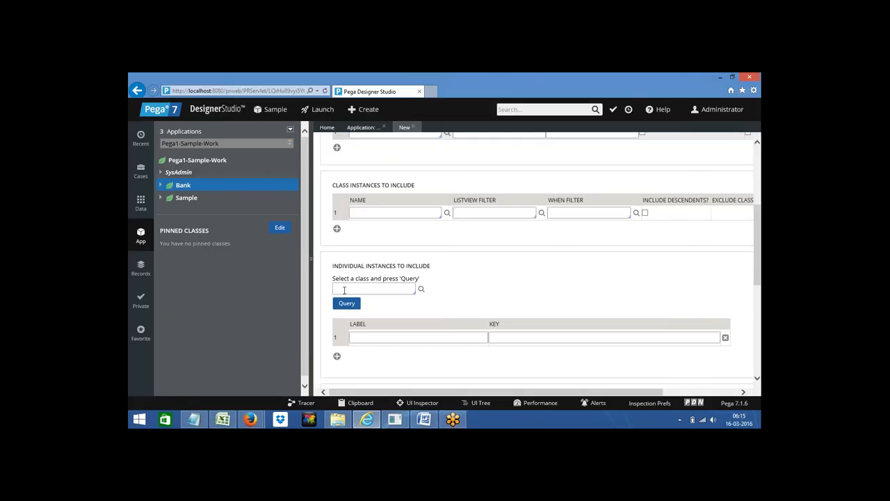
left_click(344, 290)
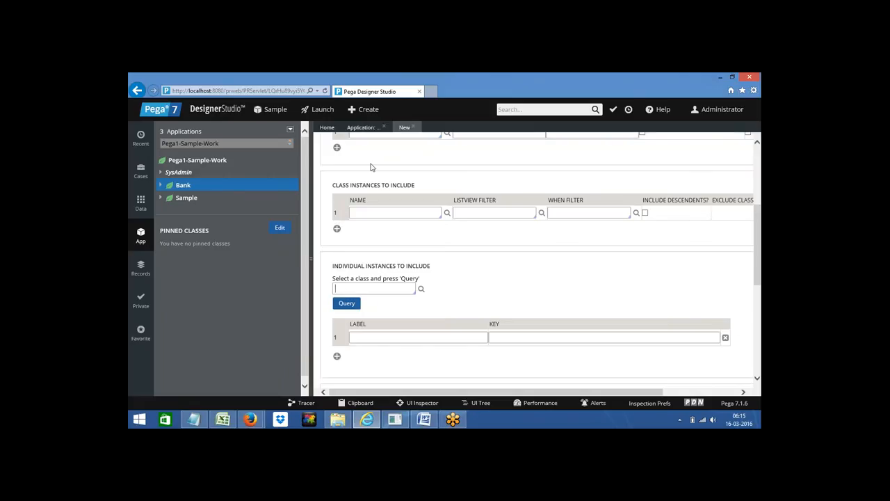
triple_click(335, 185)
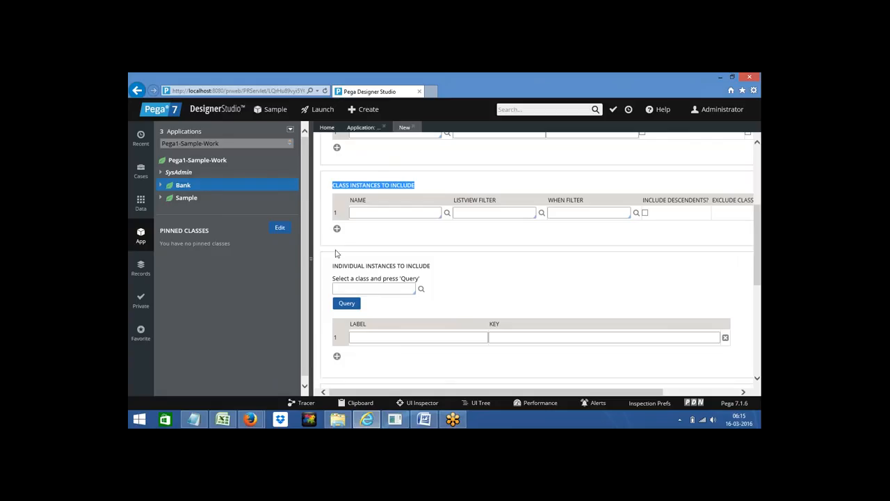
left_click(362, 212)
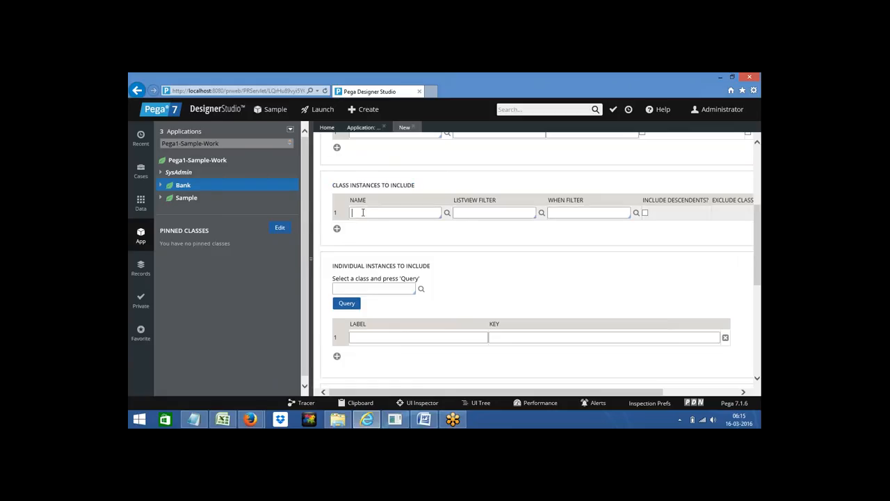
triple_click(342, 186)
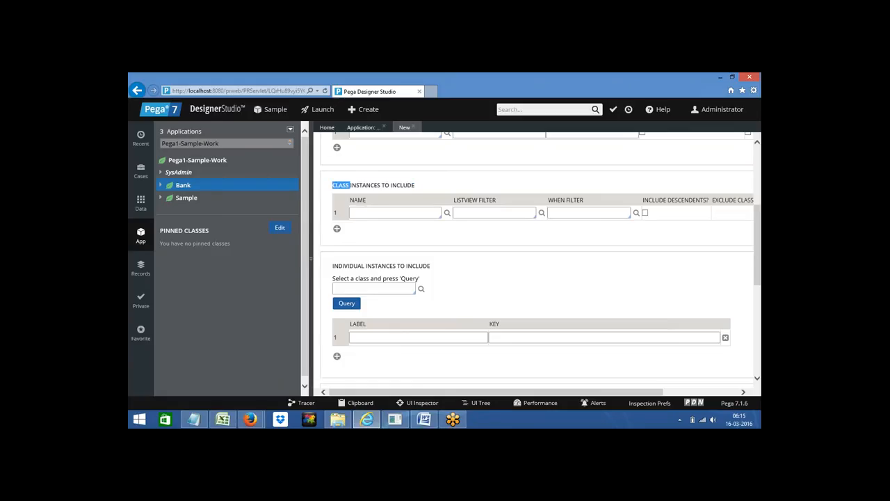
left_click(359, 212)
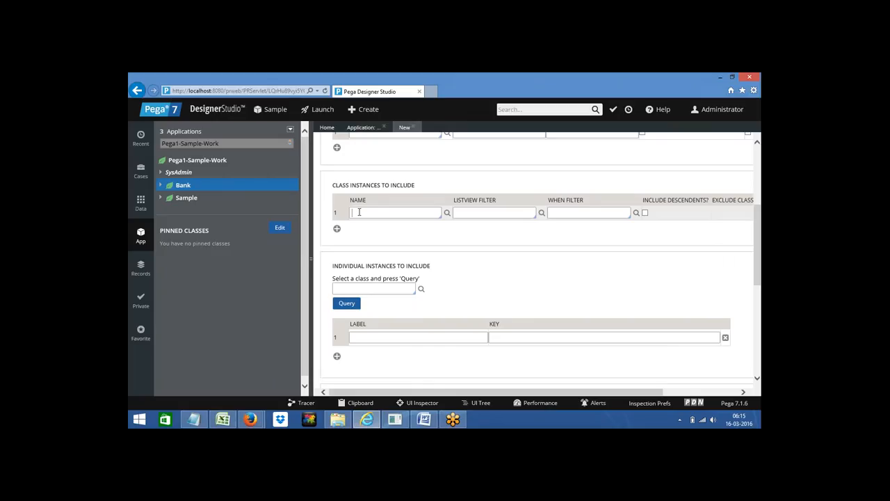
Step: Enter rule-obj and browse the suggestions from Rule-Obj-Activity to Rule-Obj-Corr
type("rule-")
left_click(377, 214)
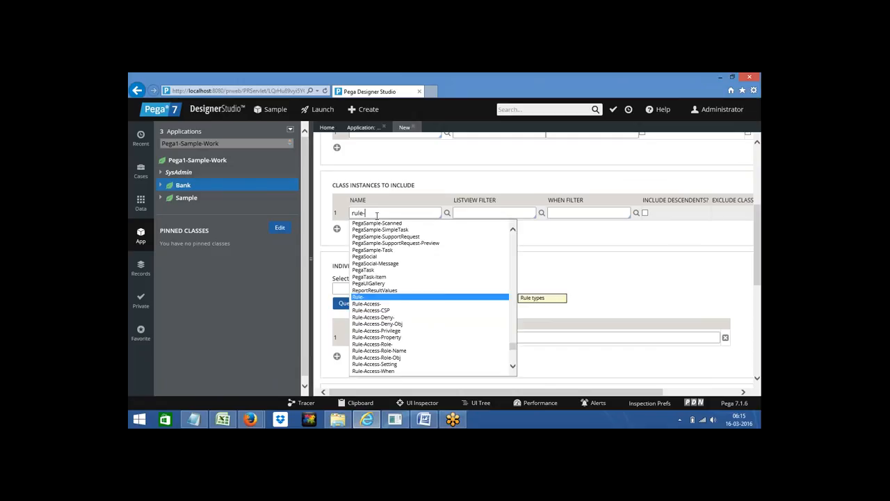
type("obj")
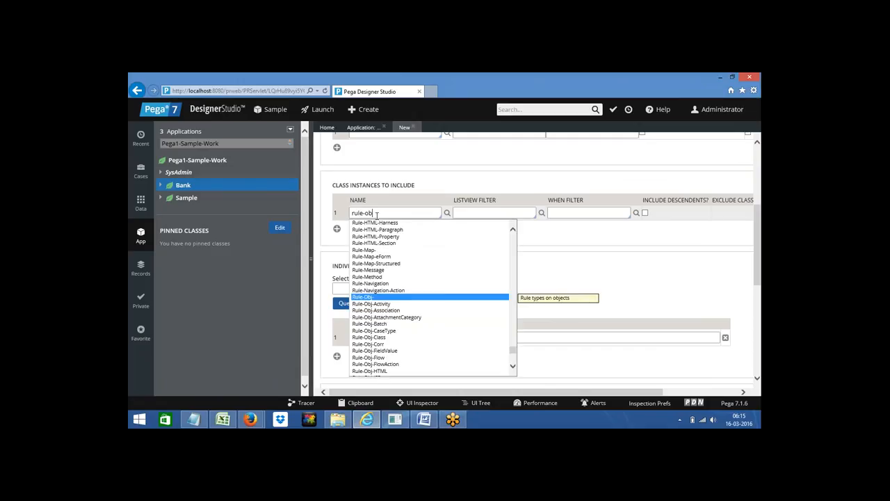
key("Down")
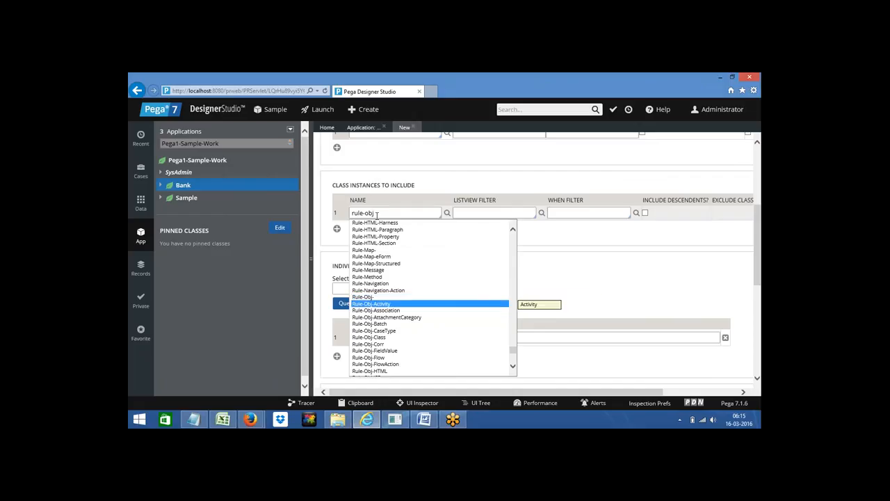
key("Down")
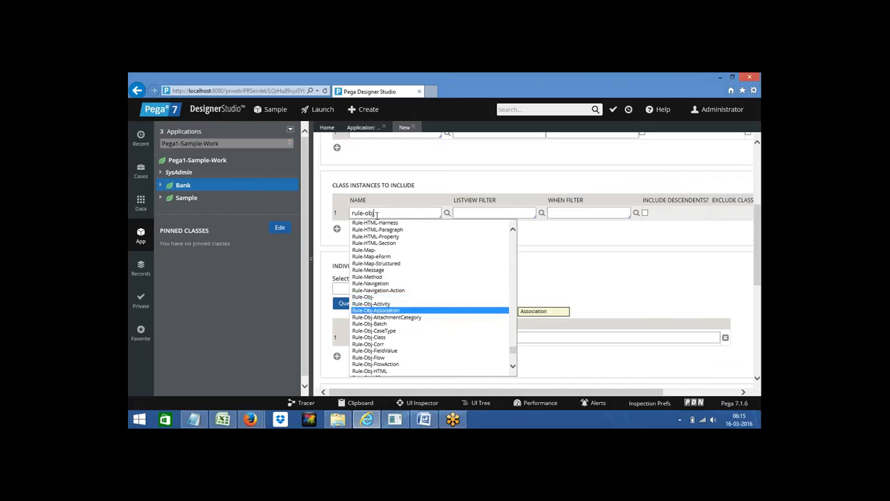
key("Up")
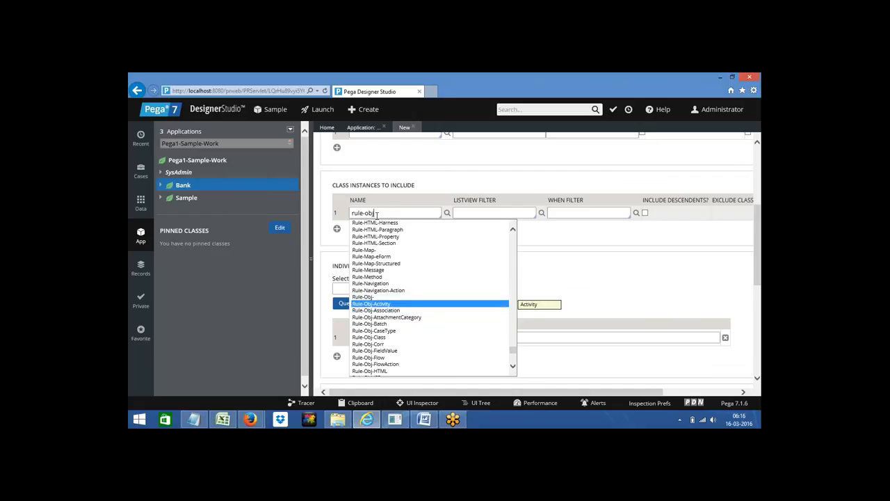
key("Down")
key("Down")
key("Down")
key("Down")
key("Down")
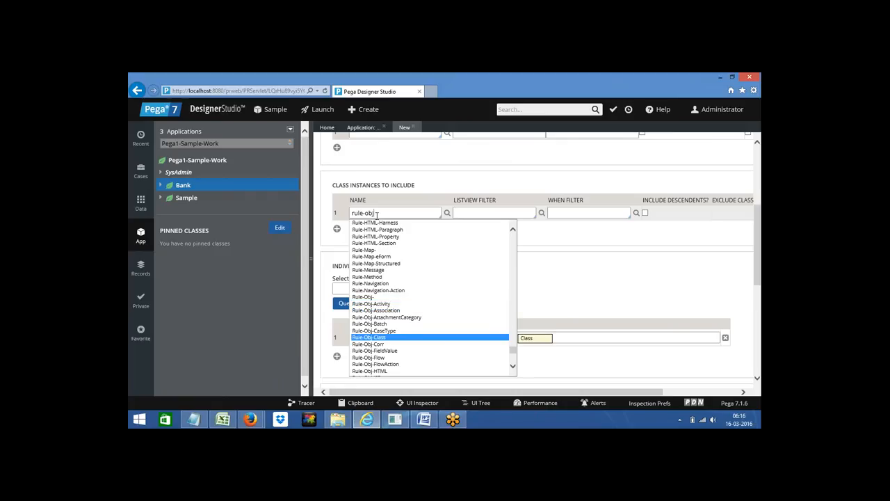
key("Down")
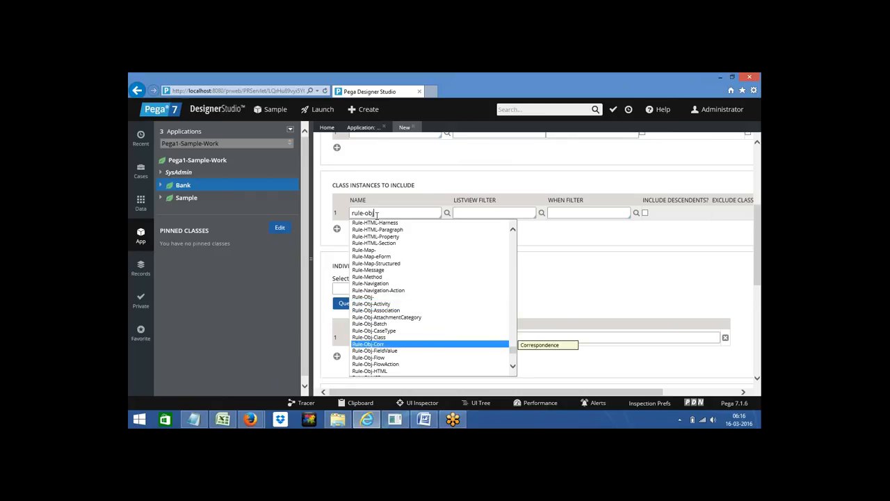
Step: Continue down the suggestions from Rule-Obj-Flow past Rule-Obj-XML to Rule-Service-EJB
key("Down")
key("Down")
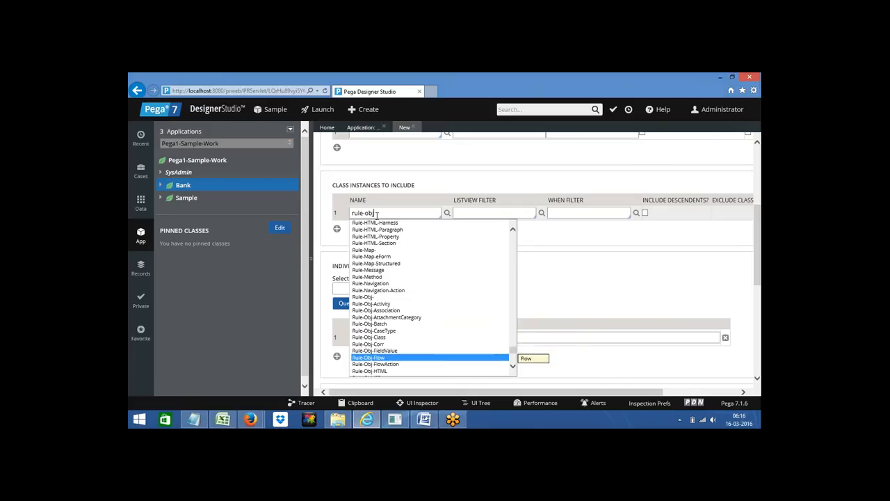
key("Down")
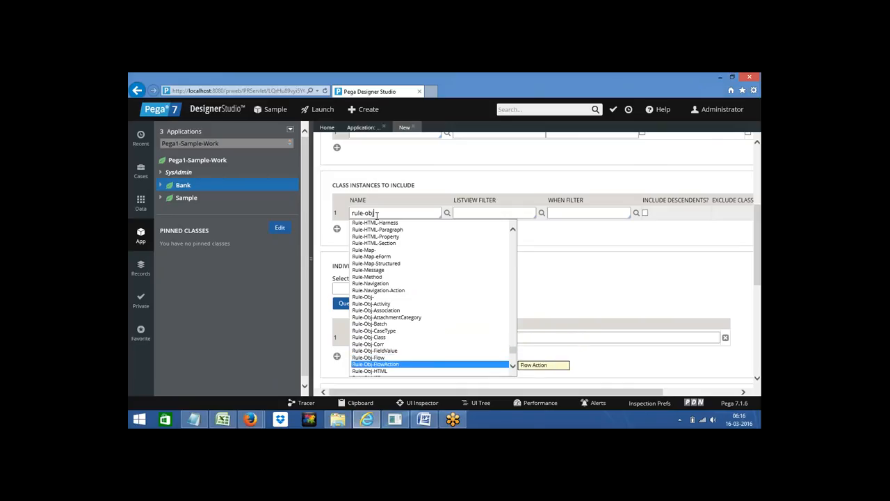
key("Down")
key("Down")
key("Down")
key("Down")
key("Down")
key("Down")
key("Down")
key("Down")
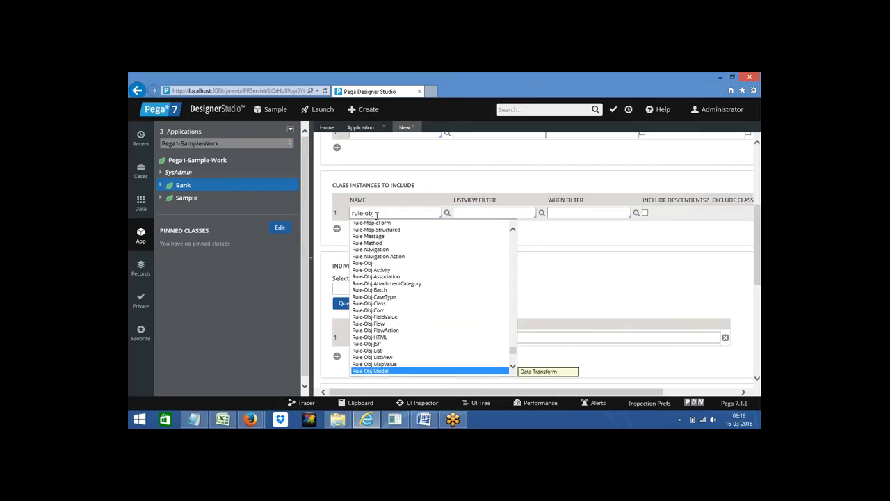
key("Down")
key("Down")
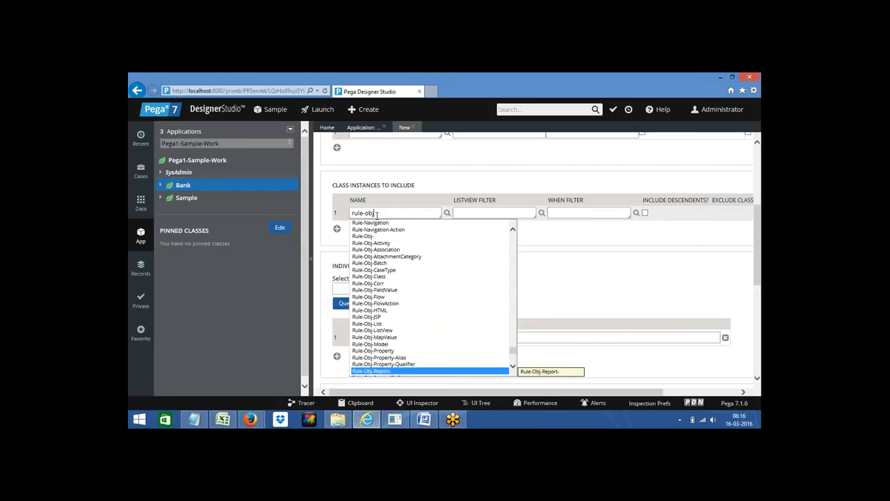
key("Down")
key("Down")
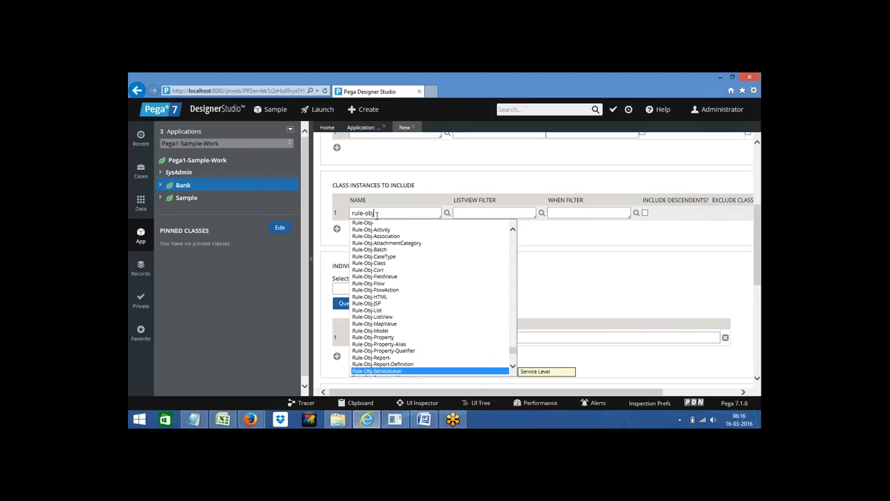
key("Down")
key("Down")
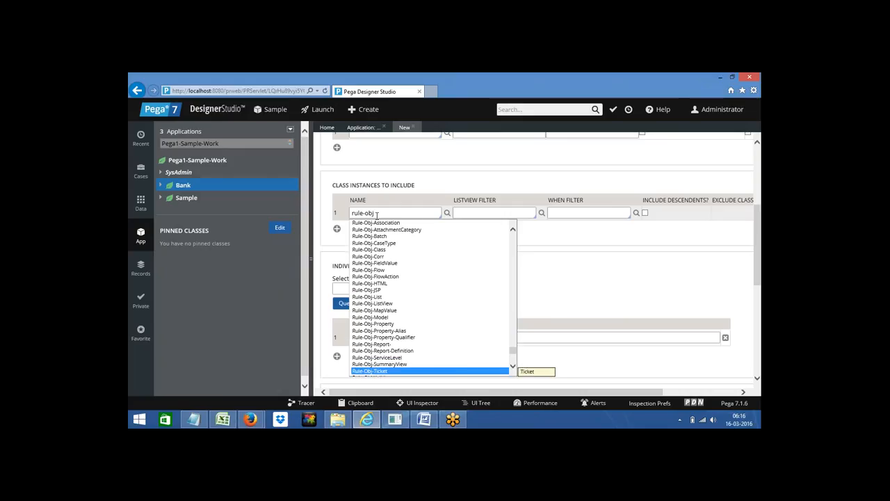
key("Down")
key("Down")
key("Down")
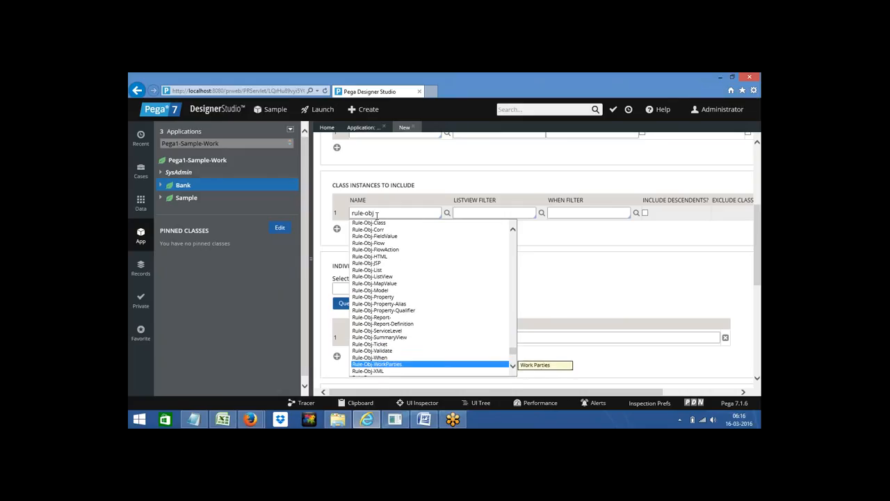
key("Up")
key("Up")
key("Down")
key("Down")
key("Down")
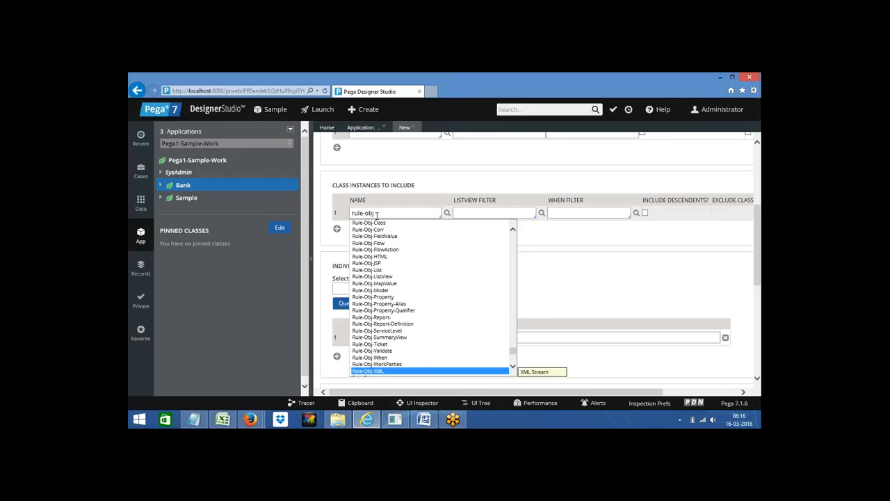
key("Down")
key("Down")
key("Down")
key("Down")
key("Down")
key("Down")
key("Down")
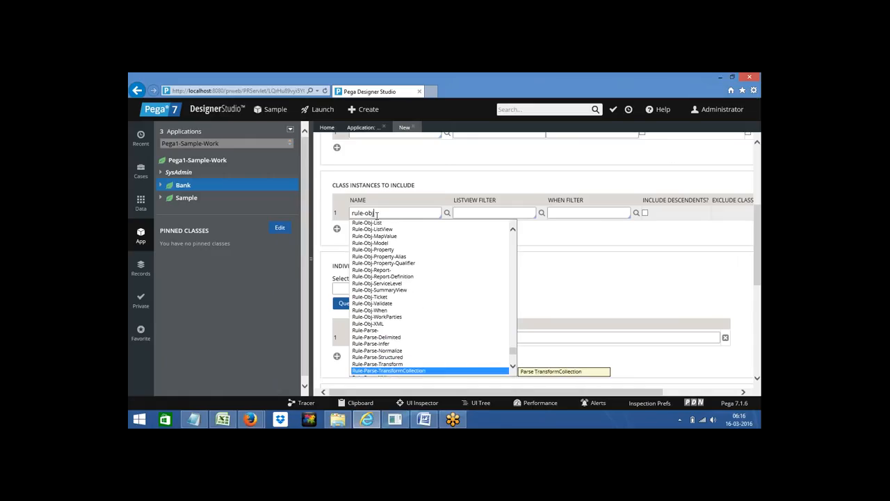
key("Down")
key("Down")
key("Down")
key("Down")
key("Down")
key("Down")
key("Down")
key("Down")
key("Down")
key("Down")
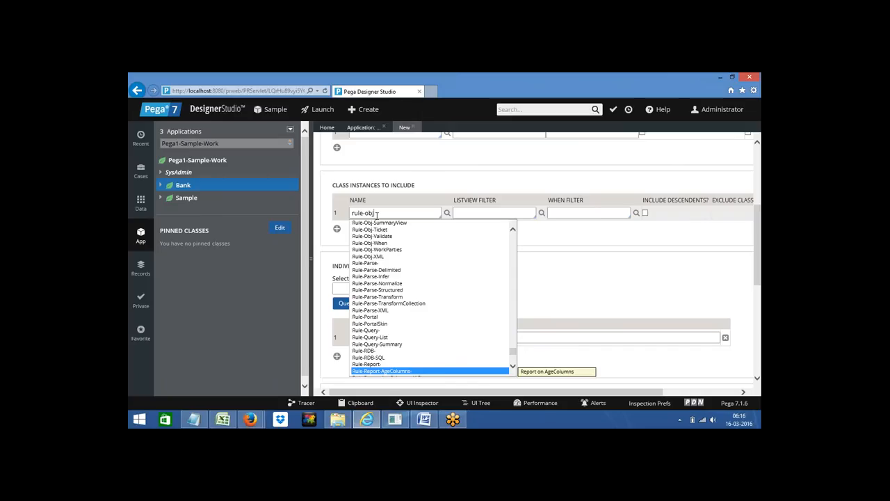
key("Down")
key("Down")
key("Down")
key("Down")
key("Down")
key("Down")
key("Down")
key("Down")
key("Down")
key("Down")
key("Down")
key("Down")
key("Down")
key("Down")
key("Down")
key("Down")
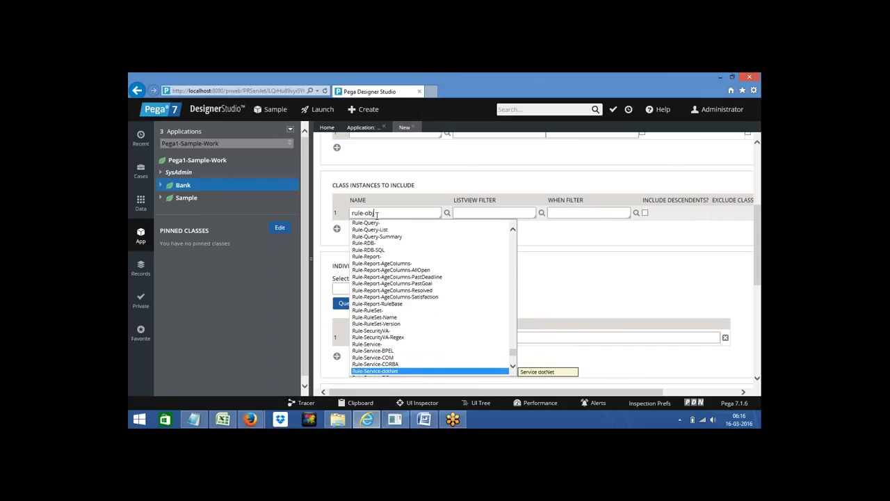
key("Down")
key("Down")
key("Down")
key("Down")
key("Down")
key("Down")
key("Down")
key("Down")
key("Down")
key("Down")
key("Down")
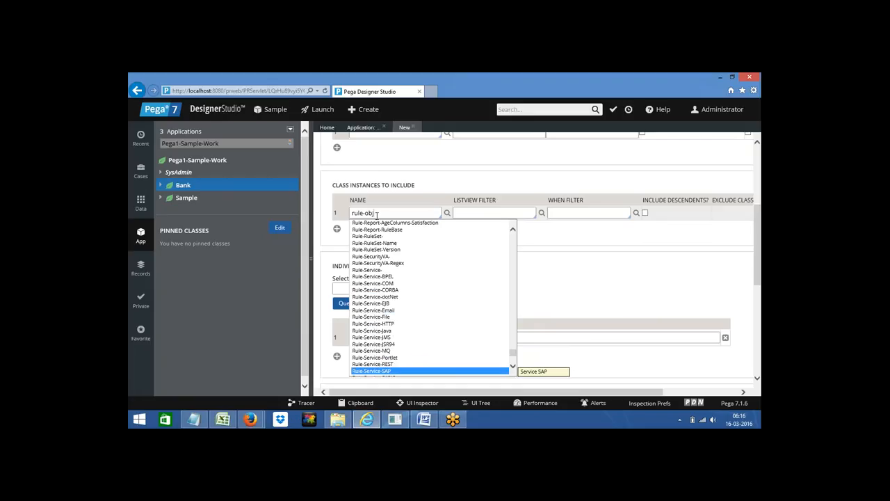
Step: Change the name to rule-dec and browse Rule-Declare-Constraints through Rule-Declare-OnChange
key("BackSpace")
key("BackSpace")
type("de")
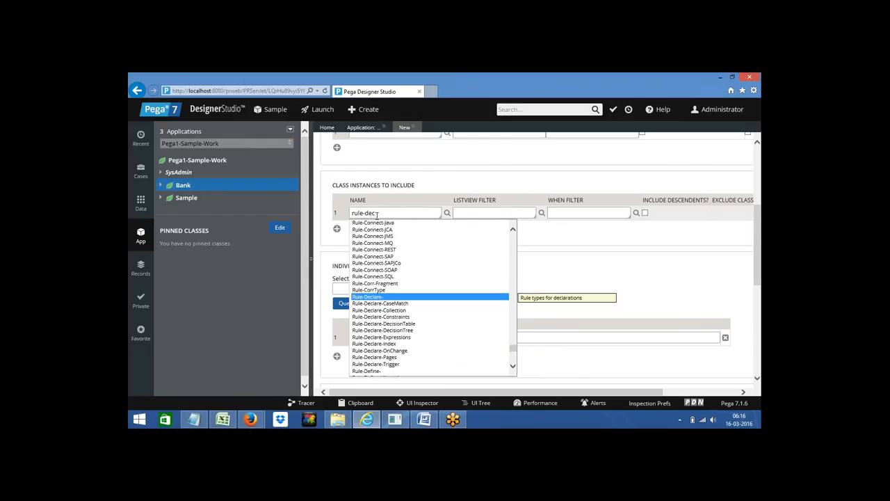
type("c")
key("Down")
key("Down")
key("Down")
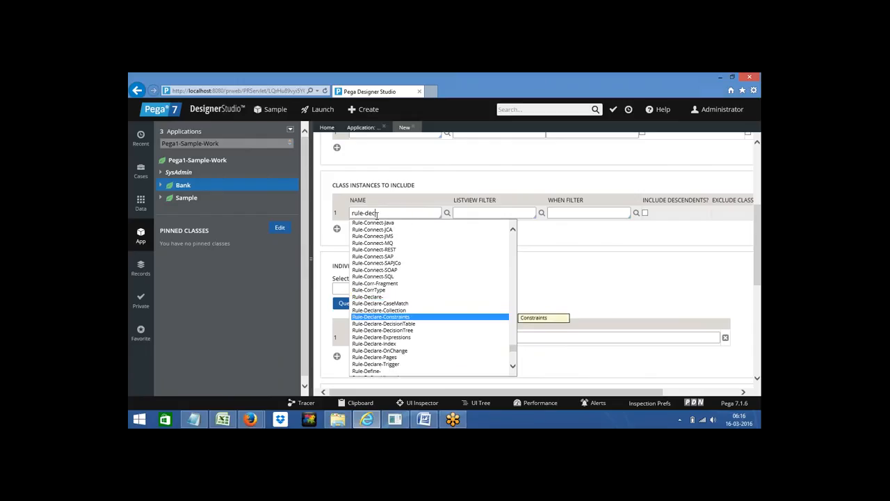
key("Down")
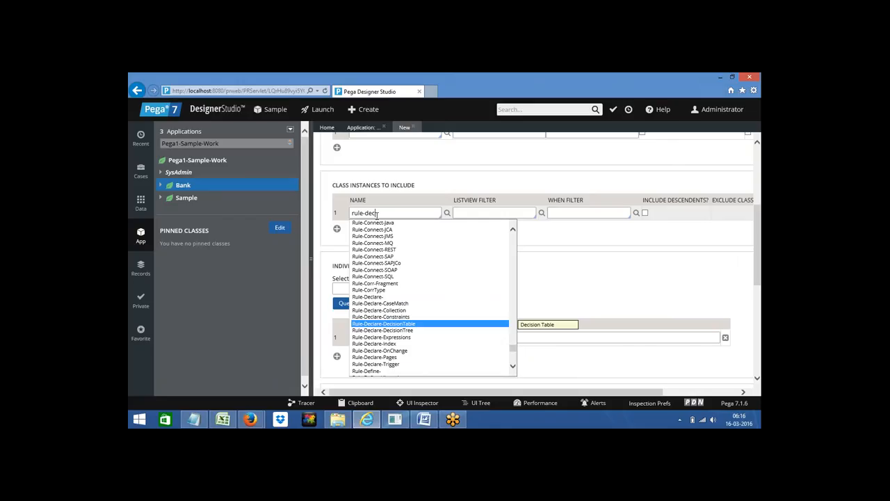
key("Down")
key("Down")
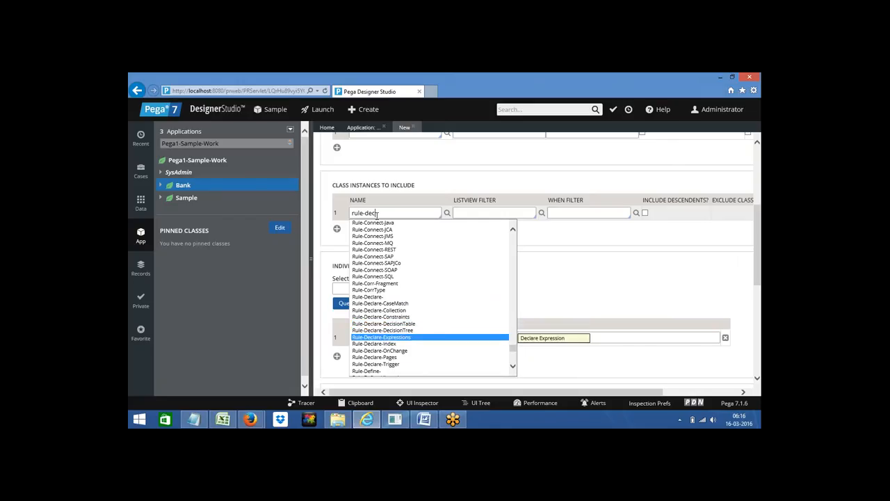
key("Down")
key("Down")
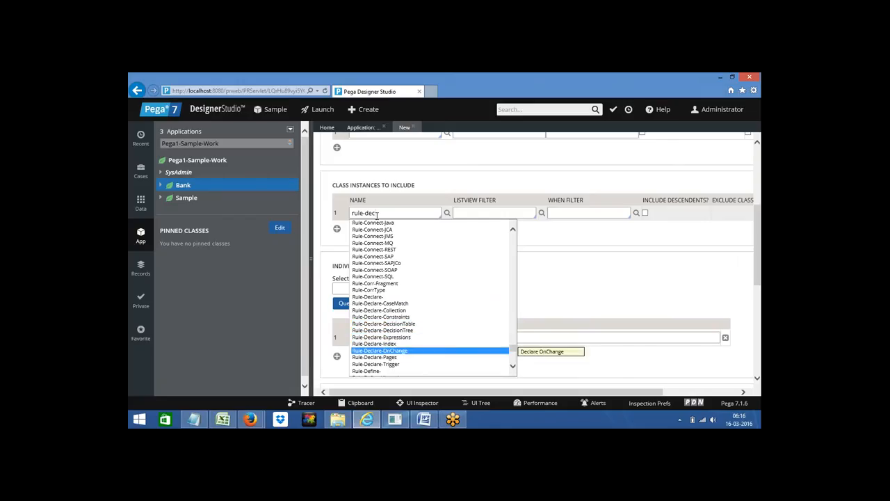
key("Down")
key("Down")
key("Down")
key("Down")
key("Down")
key("Down")
key("Down")
key("Down")
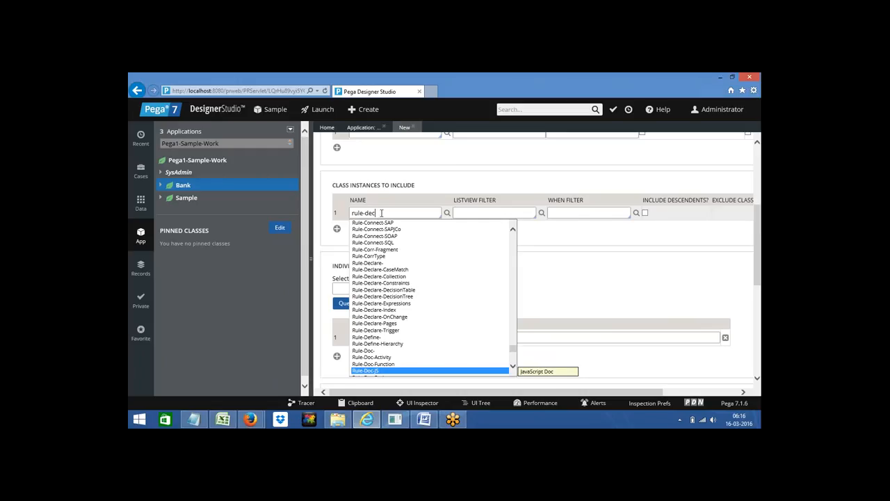
Step: Dismiss the class suggestions and backspace the class name entry
double_click(372, 213)
left_click(390, 212)
left_click(376, 213)
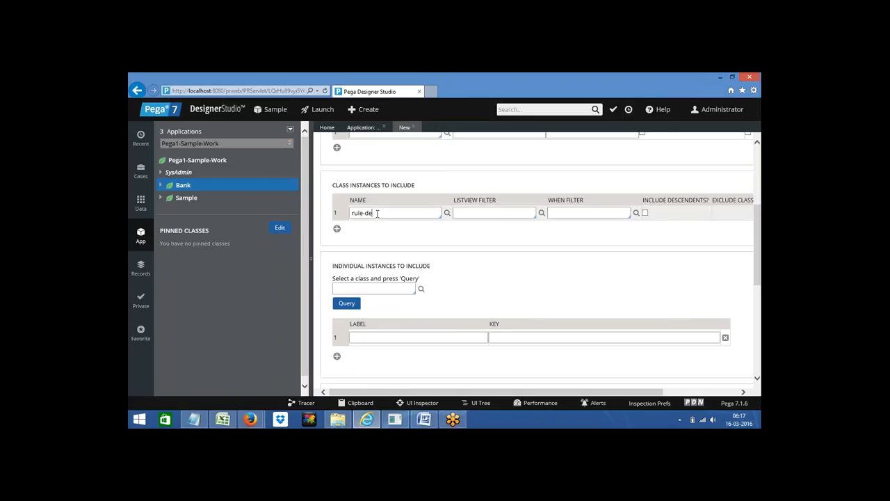
key("BackSpace")
key("BackSpace")
key("BackSpace")
key("BackSpace")
key("BackSpace")
key("BackSpace")
key("BackSpace")
left_click_drag(331, 185, 415, 185)
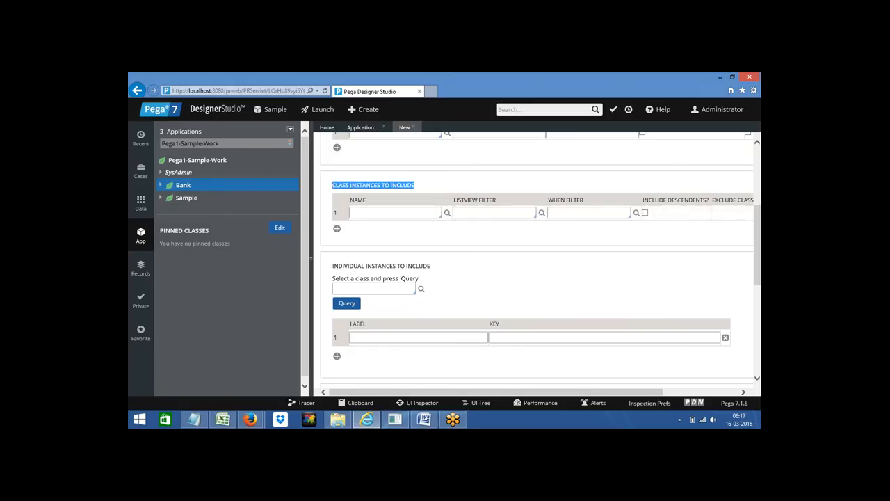
left_click(474, 213)
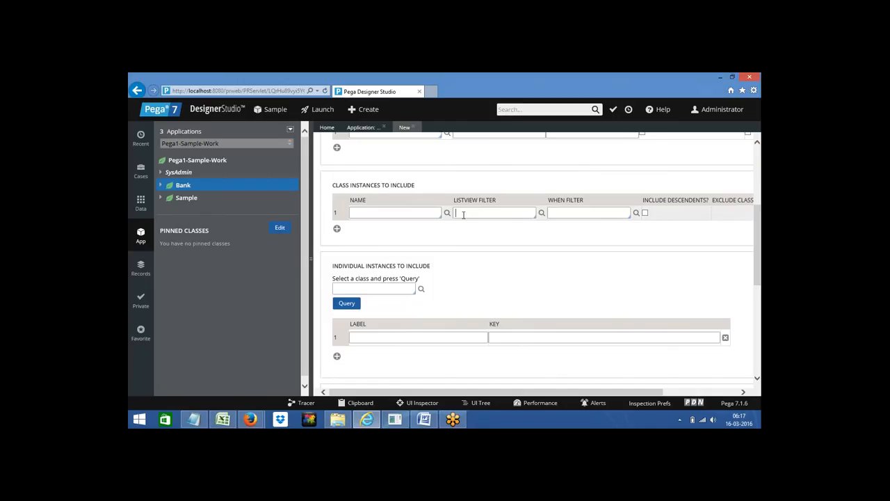
left_click(365, 214)
triple_click(368, 267)
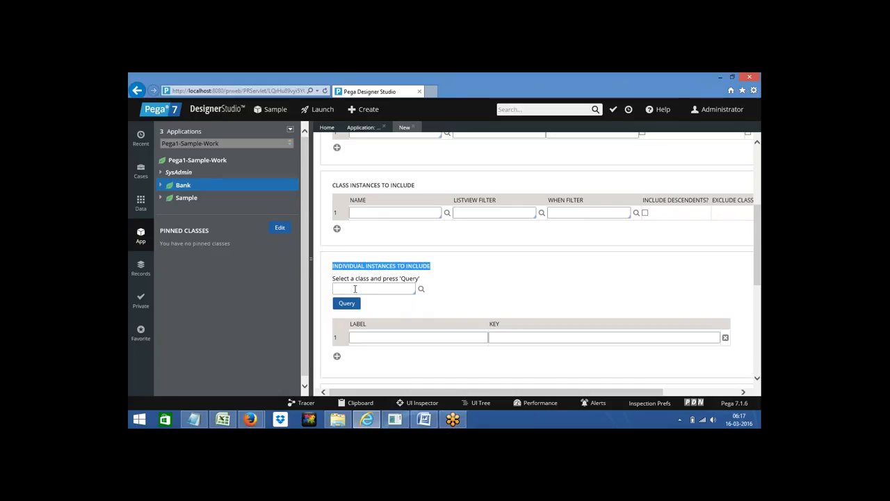
left_click(355, 289)
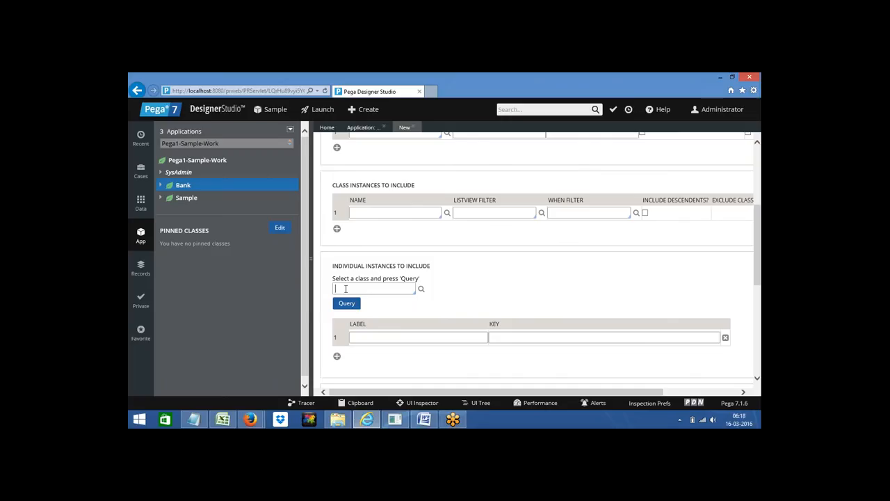
Step: Set the individual-instances class to Rule-Declare-DecisionTable via the rule-dec autocomplete and run Query
left_click(345, 289)
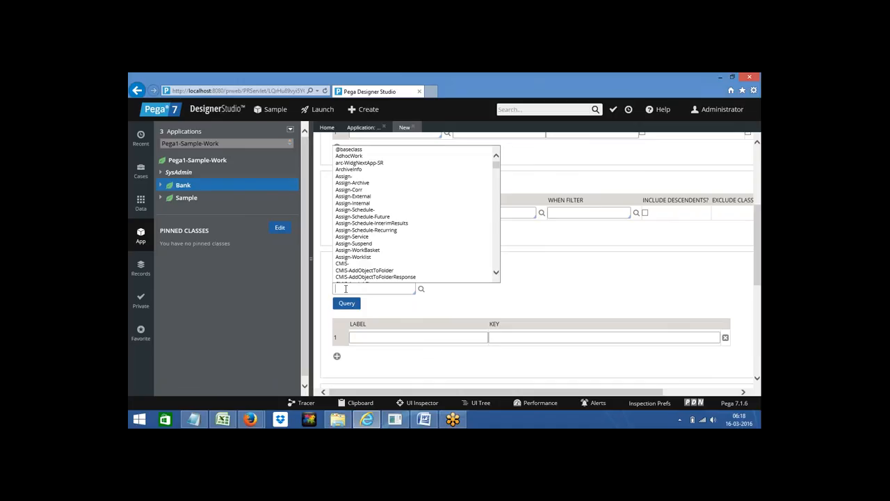
type("rul")
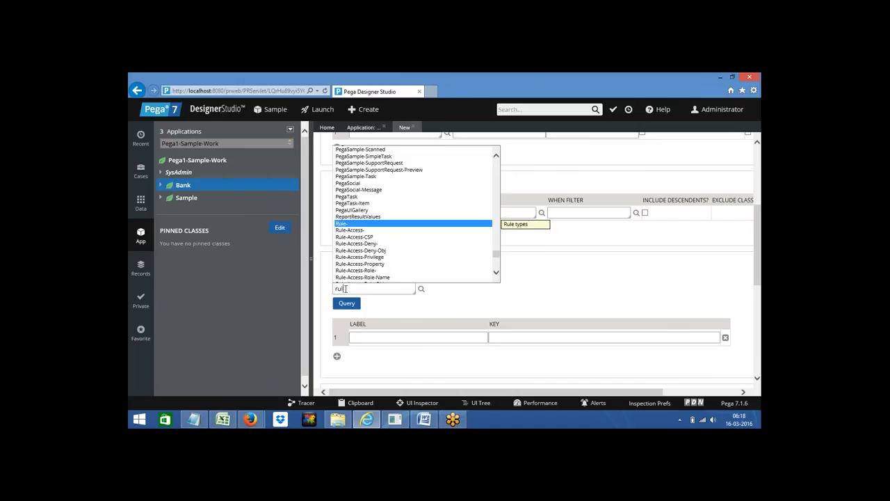
type("e-dec")
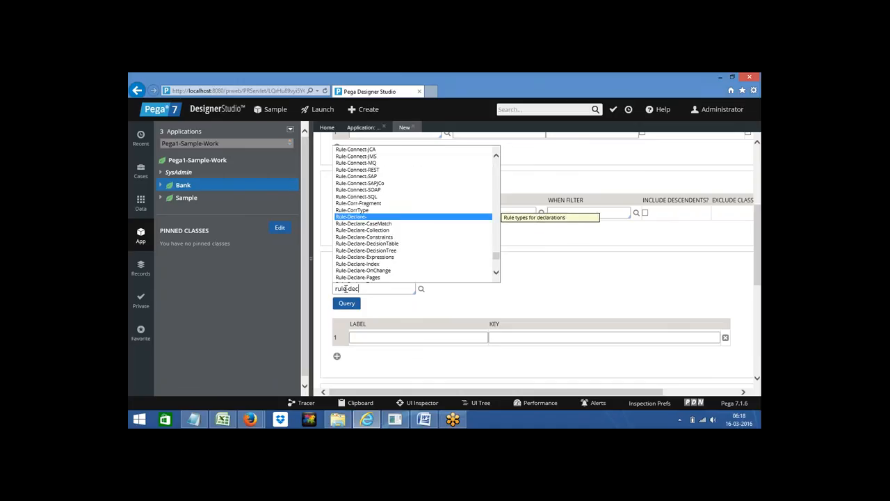
left_click(385, 244)
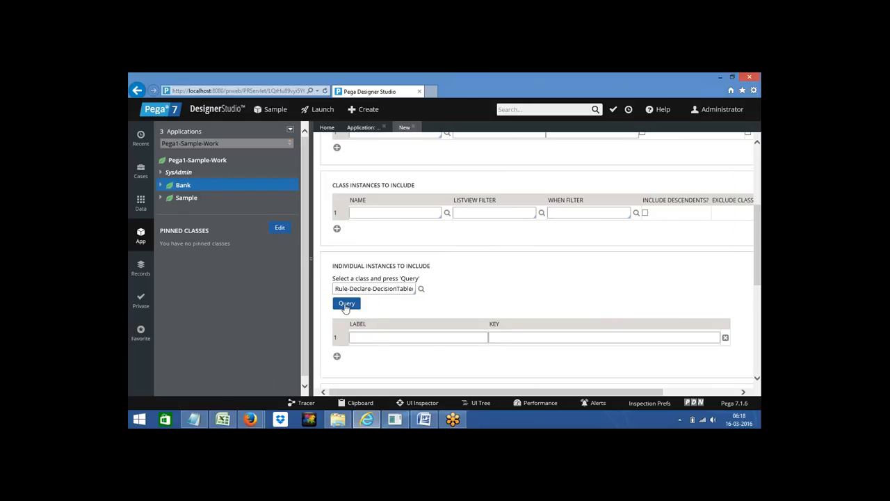
left_click(346, 304)
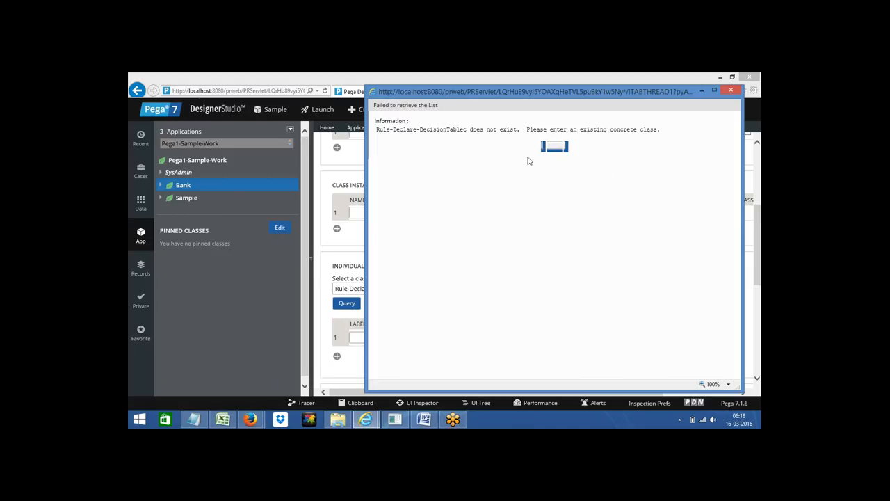
Step: Close the 'Failed to retrieve the List' popup
left_click(729, 91)
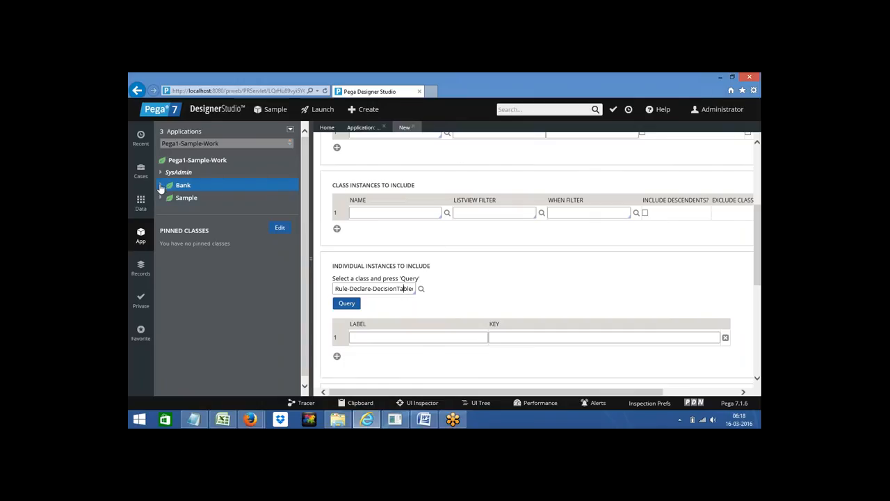
Step: Expand Bank in the App explorer to show Process and SysAdmin, then return to Application: Distribution
left_click(160, 186)
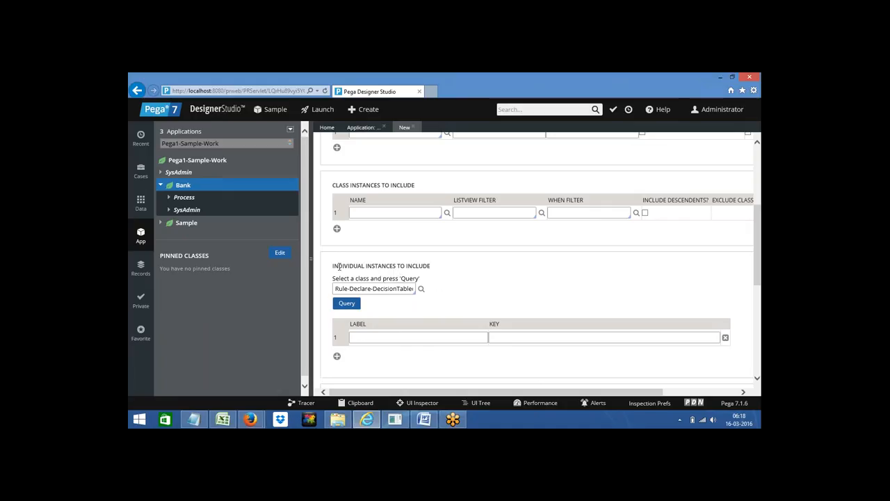
left_click_drag(333, 265, 431, 265)
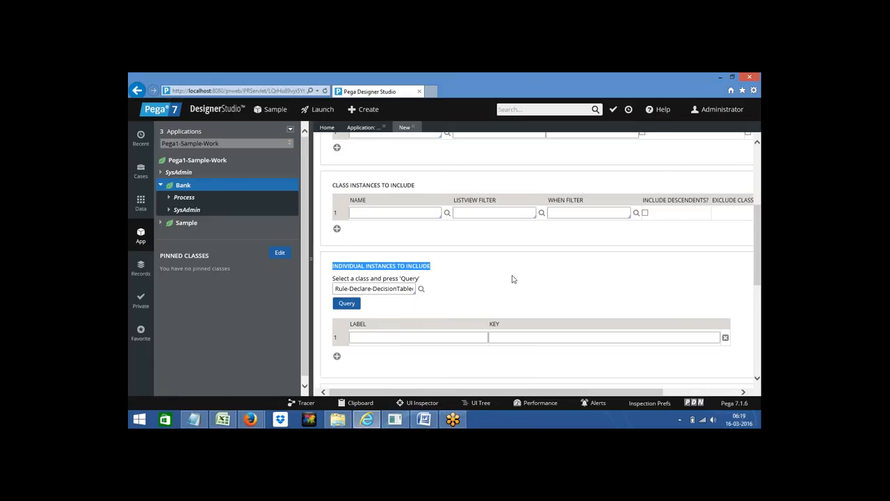
left_click(359, 128)
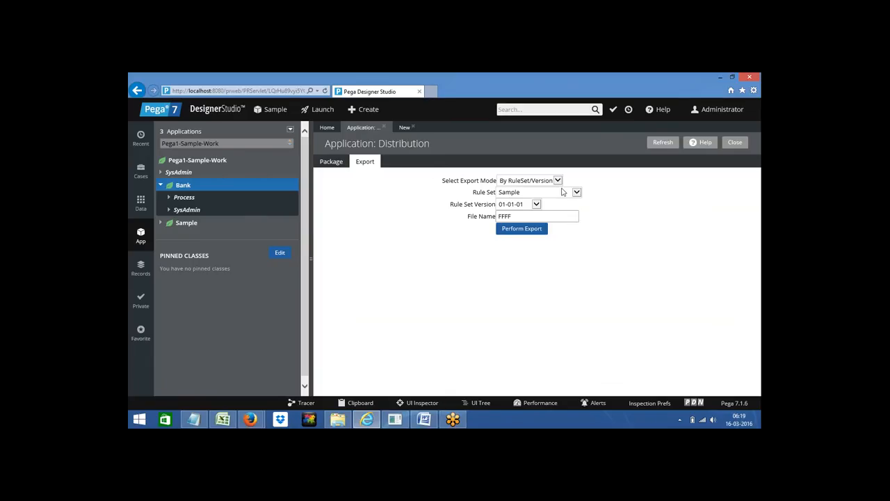
Step: Try the By Product and then By Patch export modes
left_click(526, 181)
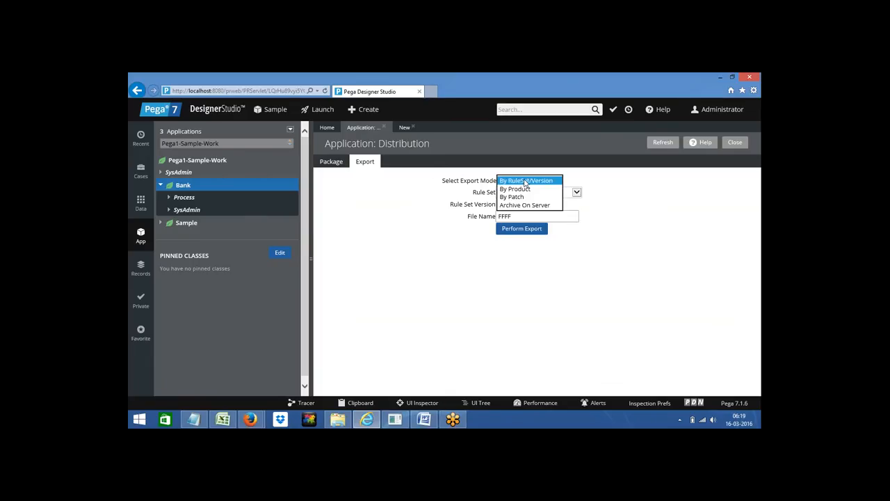
left_click(514, 189)
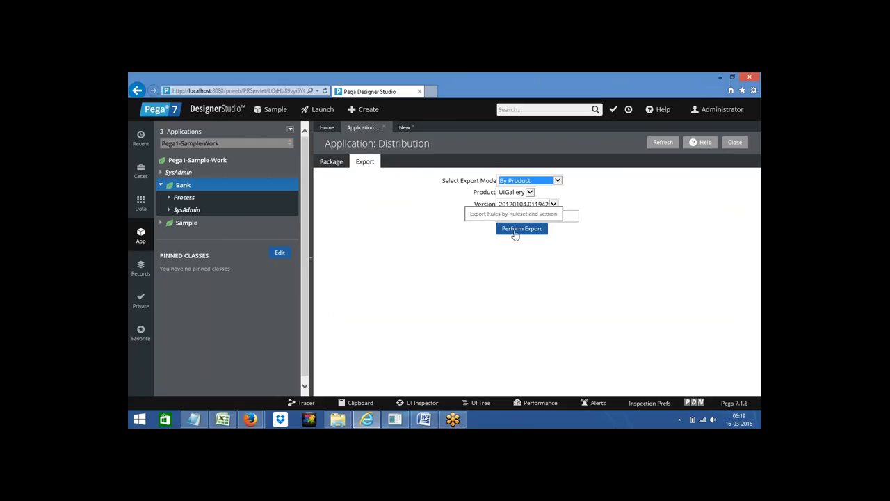
left_click(526, 182)
left_click(515, 189)
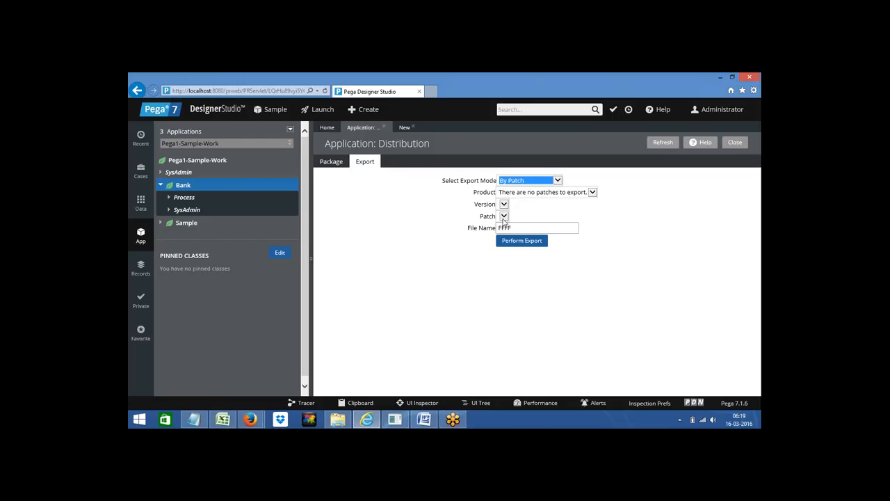
Step: Select the FFFF file name, then set the export mode back to By RuleSet/Version
left_click(507, 227)
double_click(508, 227)
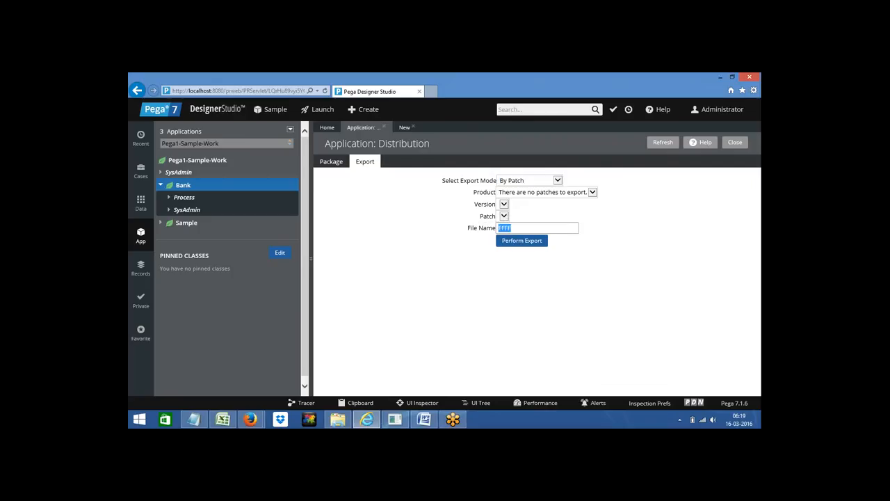
left_click(522, 240)
left_click(522, 181)
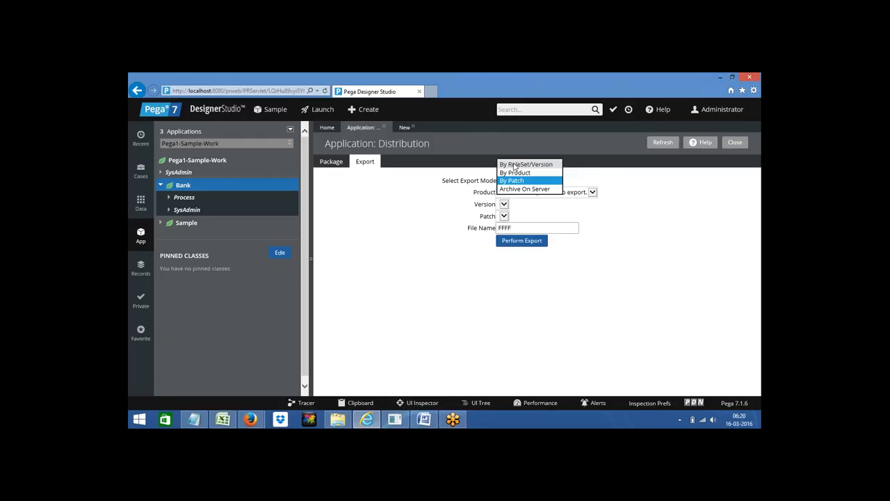
left_click(521, 165)
left_click(624, 188)
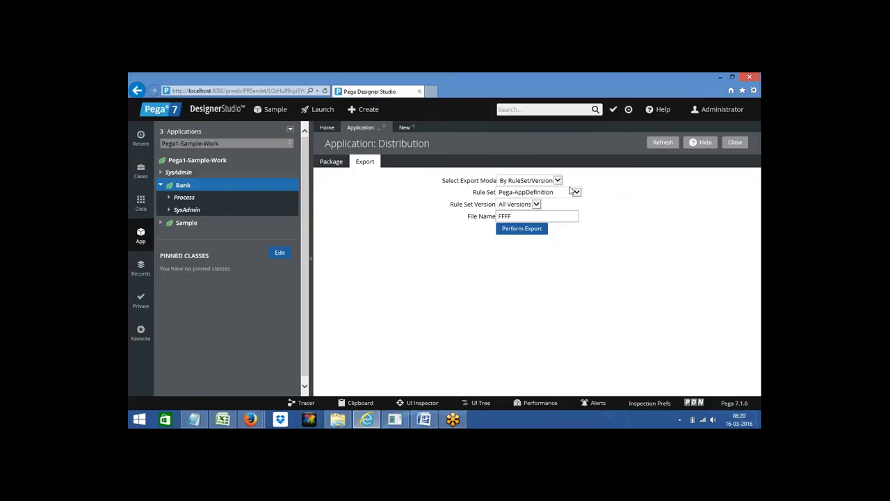
Step: Choose the Sample ruleset with ruleset version 01-01-01 for export
left_click(561, 197)
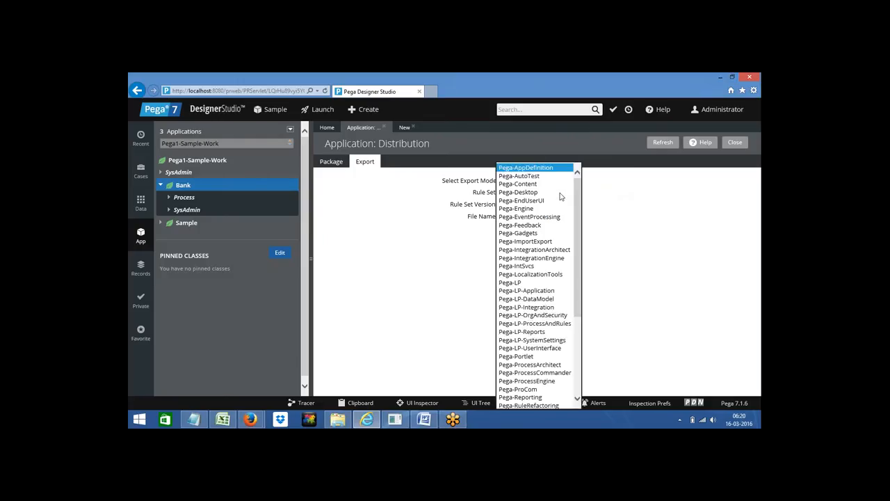
left_click(437, 288)
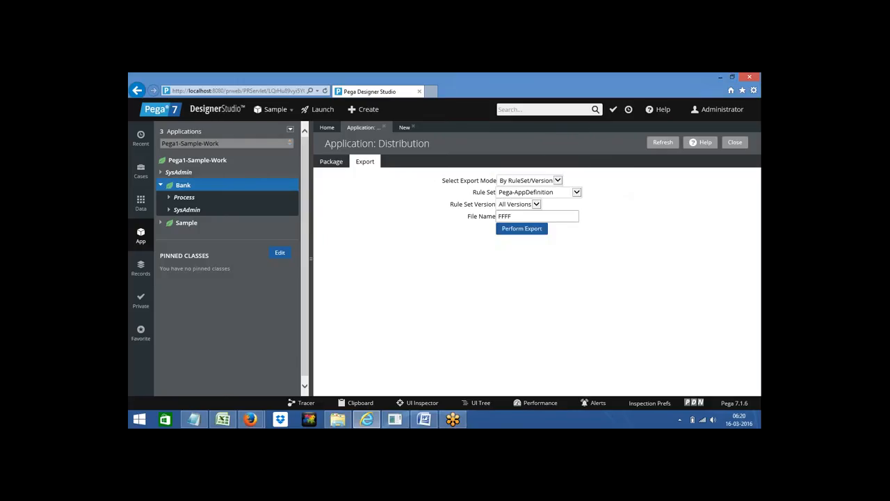
left_click(544, 195)
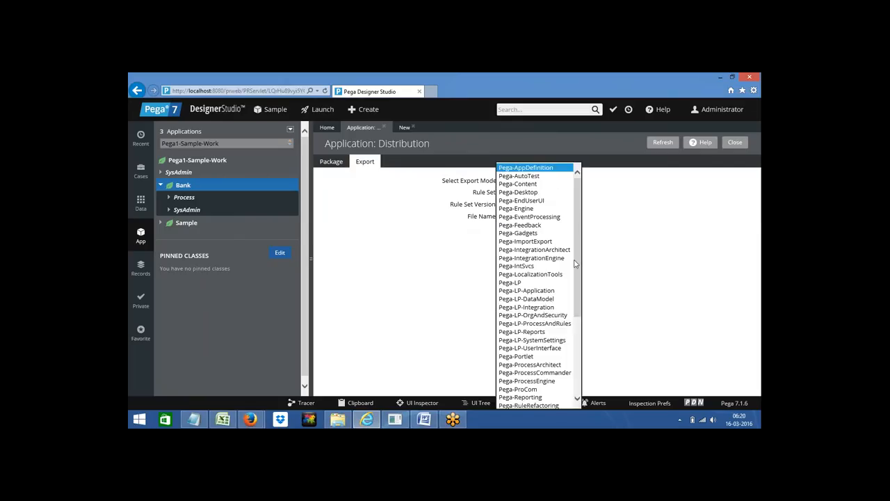
left_click_drag(575, 264, 578, 356)
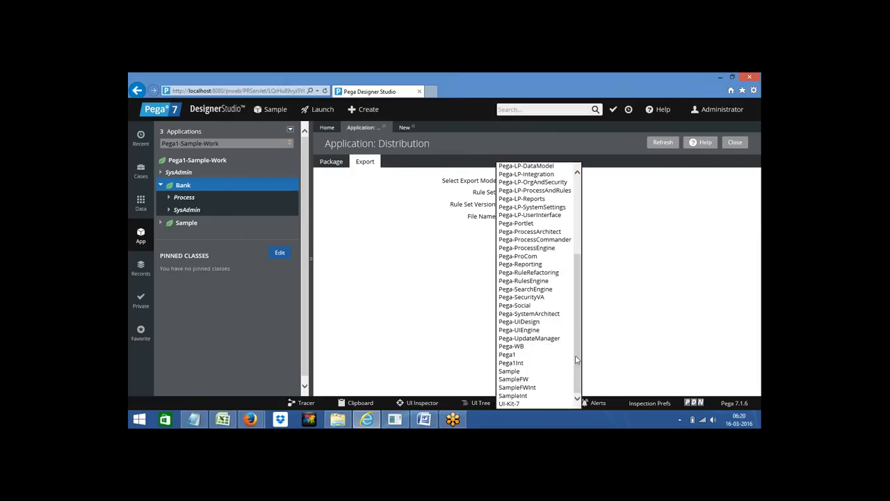
left_click(513, 374)
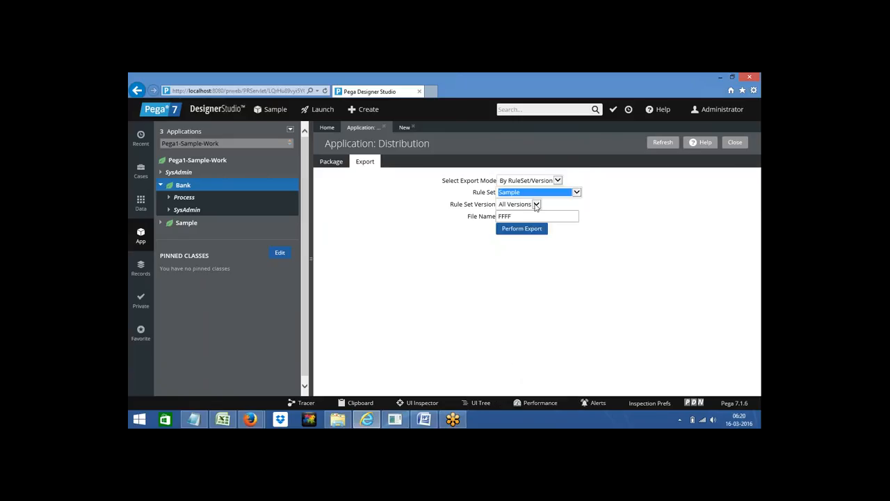
left_click(536, 205)
left_click(511, 229)
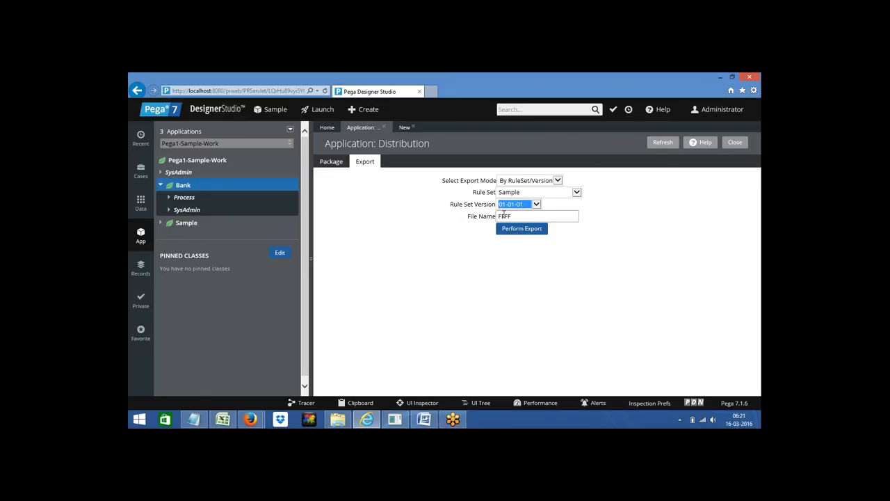
Step: Select the FFFF file name and head to DesignerStudio > Application > Distribution
double_click(503, 217)
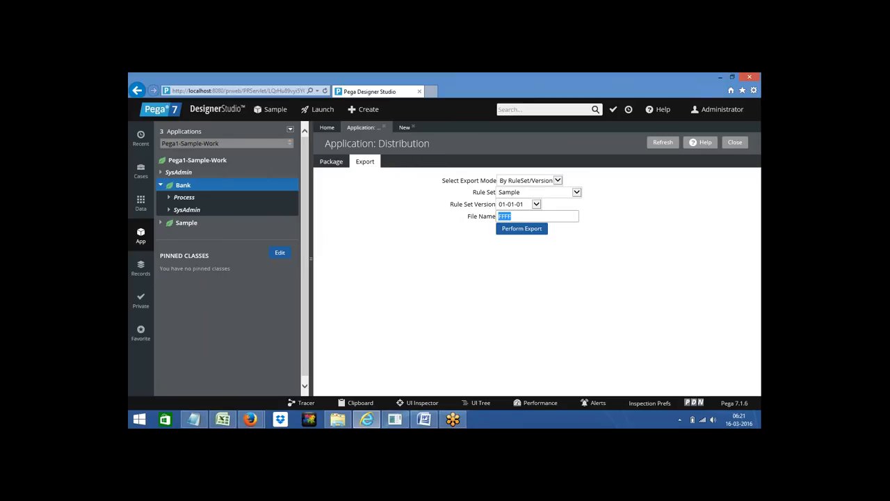
left_click(215, 109)
mouse_move(215, 119)
mouse_move(291, 177)
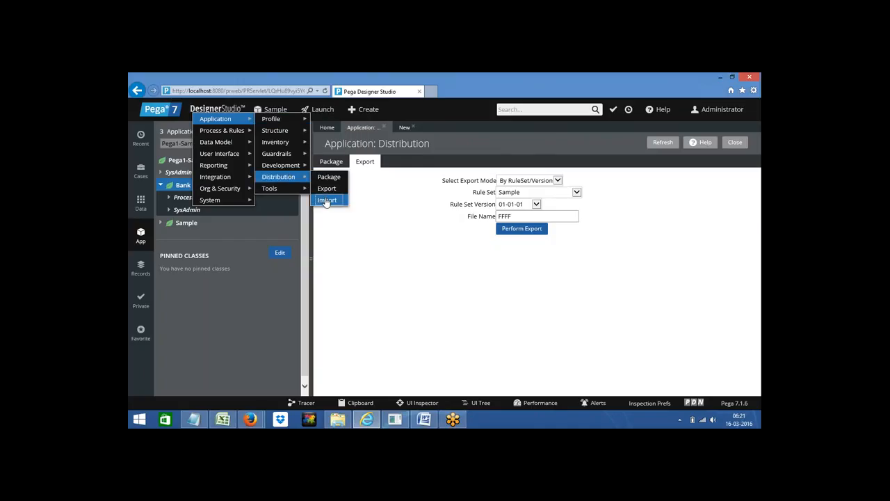
Step: Start the Import Wizard for a local file, then show the Administrator account menu
left_click(325, 201)
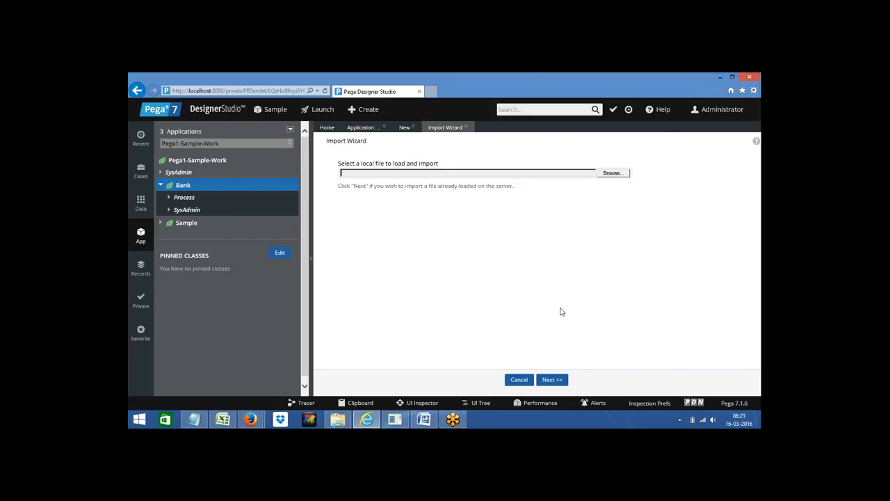
left_click(733, 112)
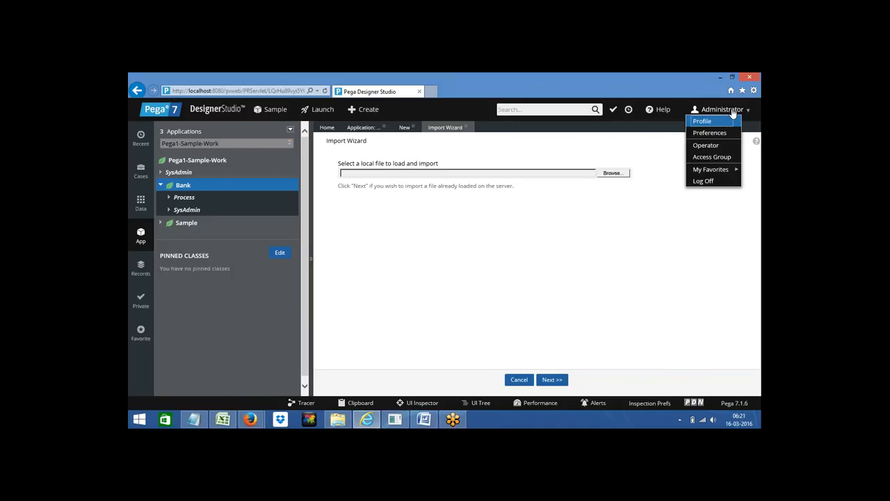
left_click(701, 162)
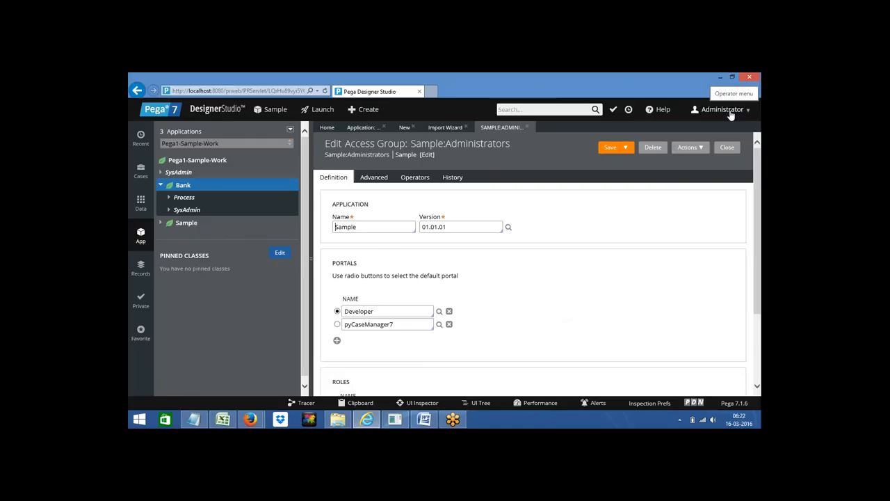
left_click(728, 112)
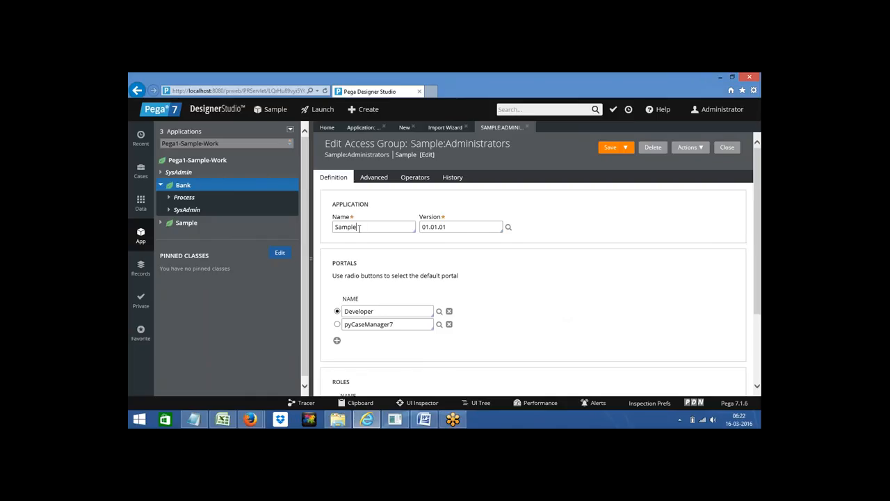
double_click(348, 226)
left_click(374, 178)
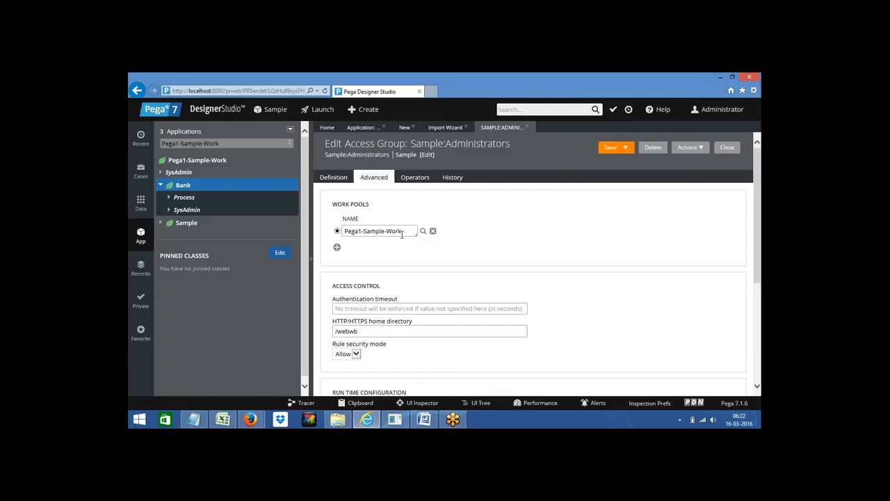
left_click_drag(401, 235, 343, 231)
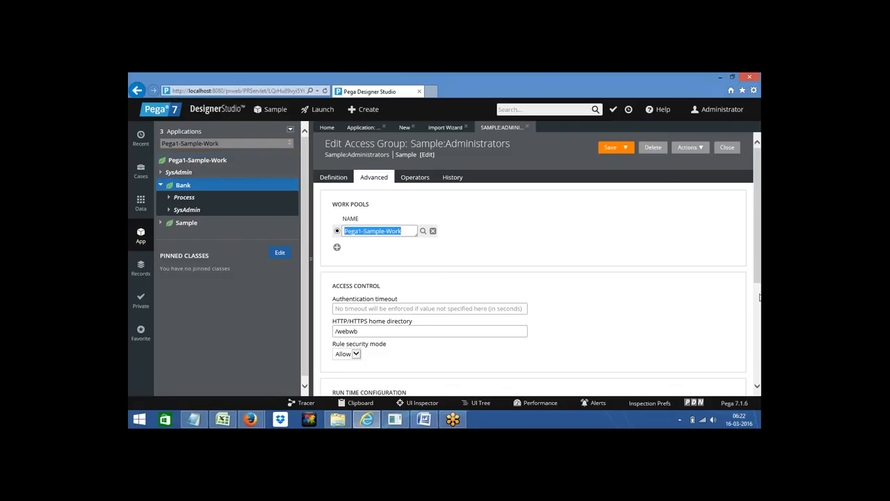
left_click_drag(755, 258, 761, 337)
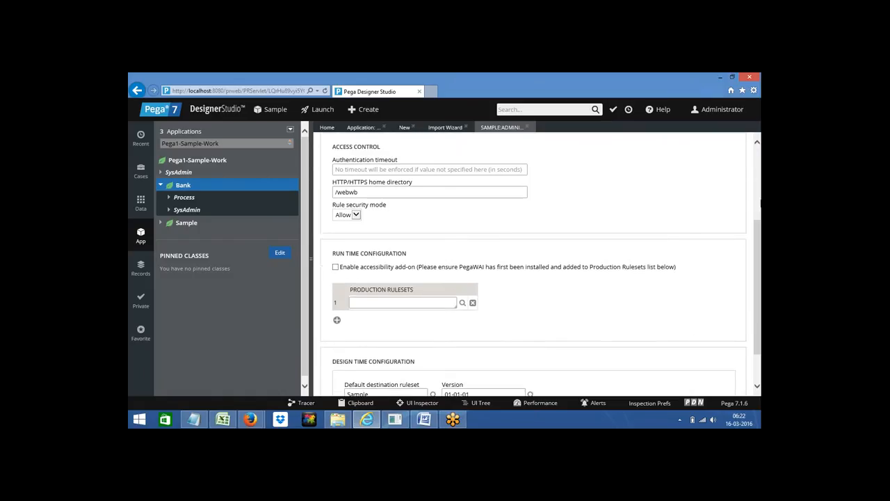
left_click_drag(759, 234, 759, 293)
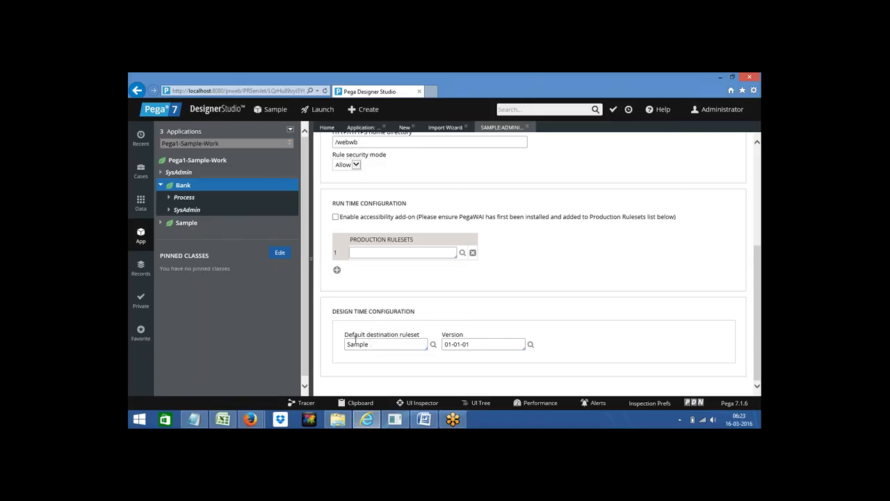
left_click(141, 236)
scroll(758, 167, "up", 1)
scroll(759, 167, "up", 2)
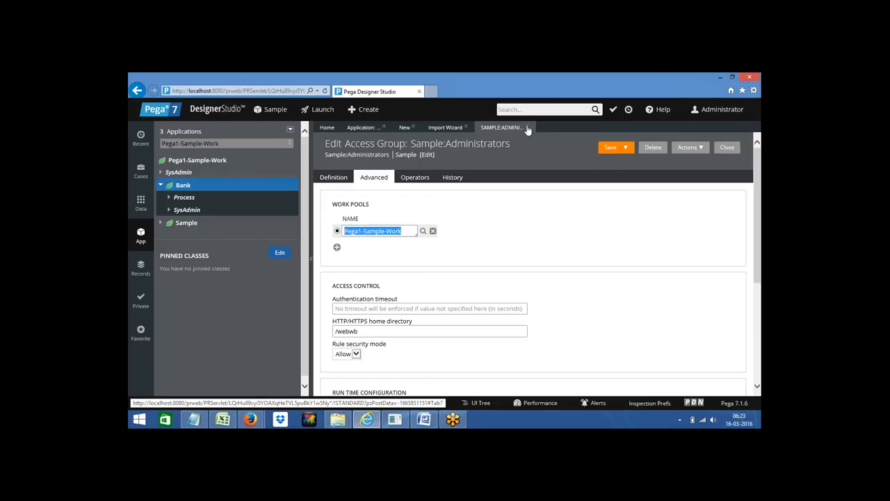
Step: Close the Import Wizard, access group, unsaved New product and Distribution tabs, then return to Word
left_click(466, 128)
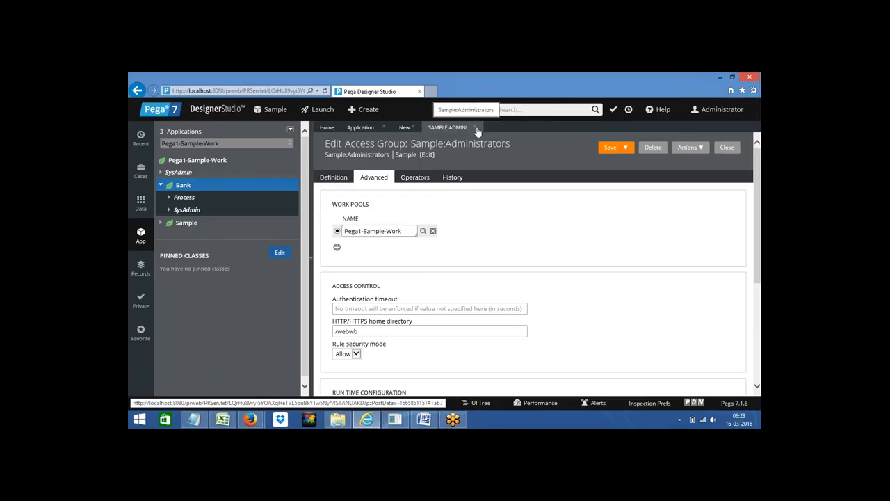
left_click(475, 129)
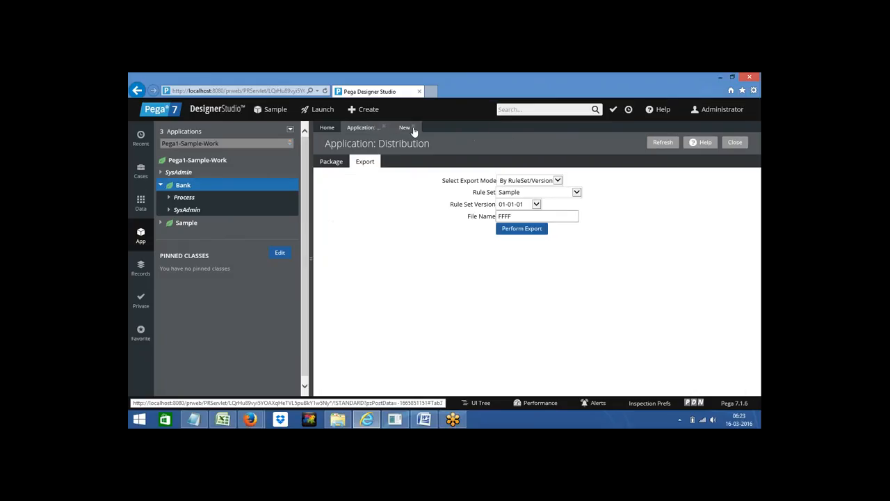
left_click(413, 129)
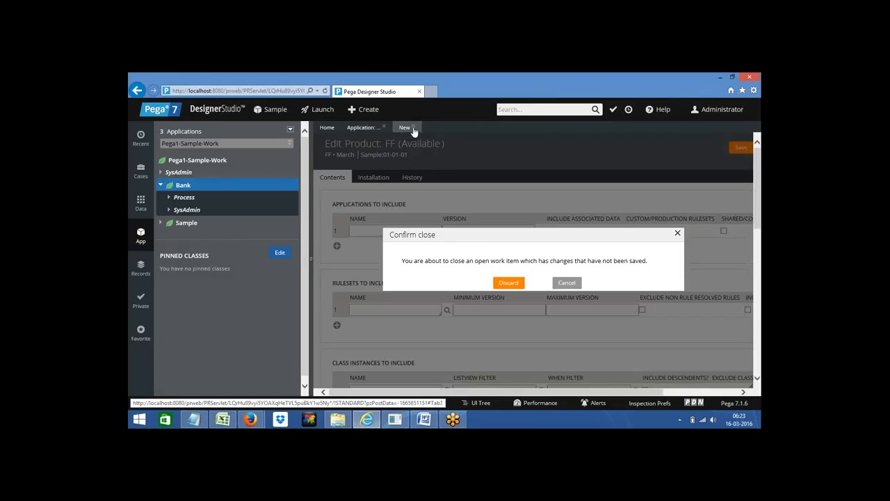
left_click(508, 282)
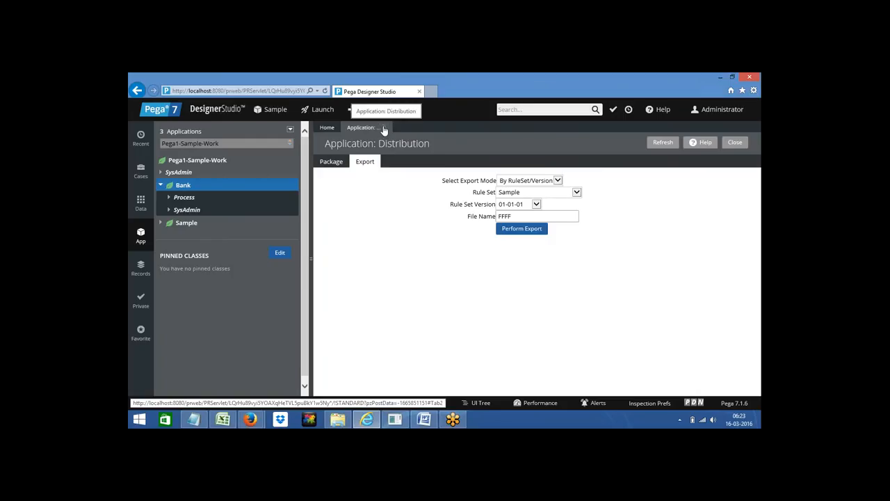
left_click(384, 127)
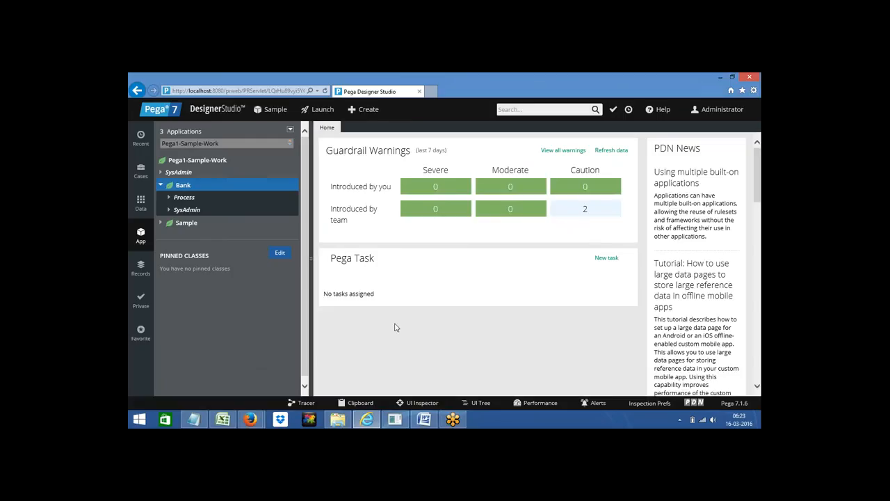
left_click(427, 422)
left_click(339, 362)
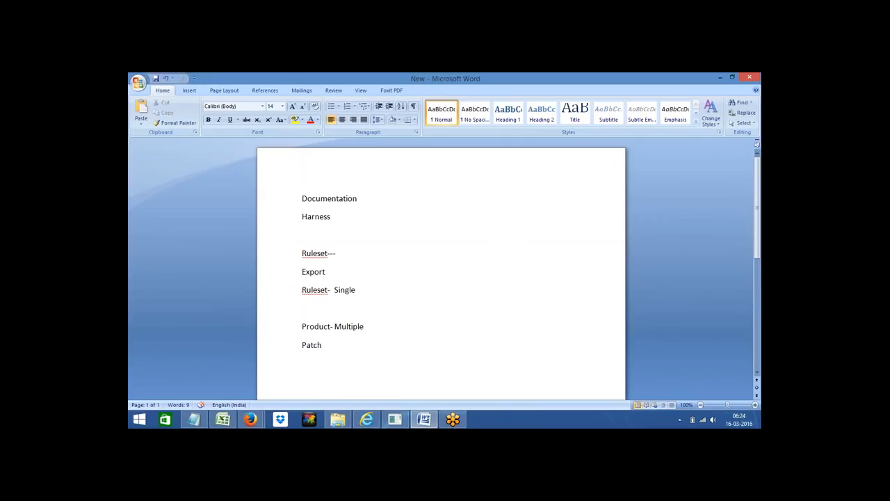
Step: Add blank space below Patch in the notes and switch back to Designer Studio
key("Return")
key("Return")
key("Return")
key("Return")
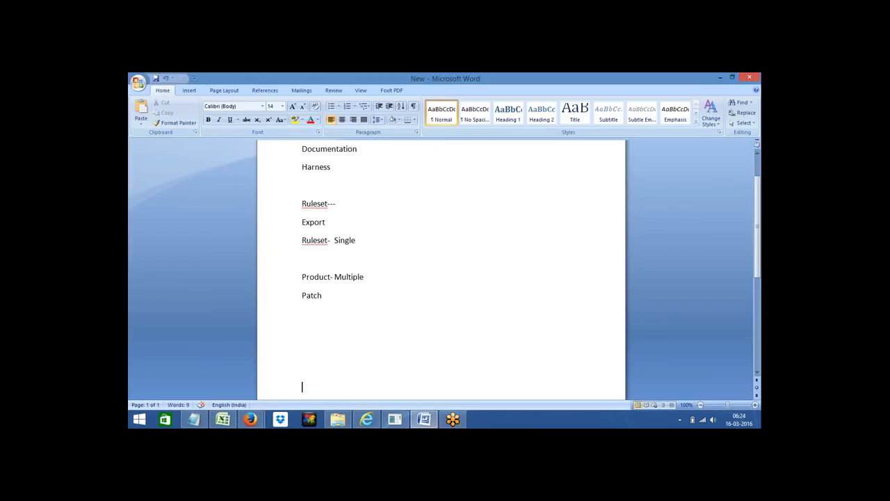
left_click(366, 420)
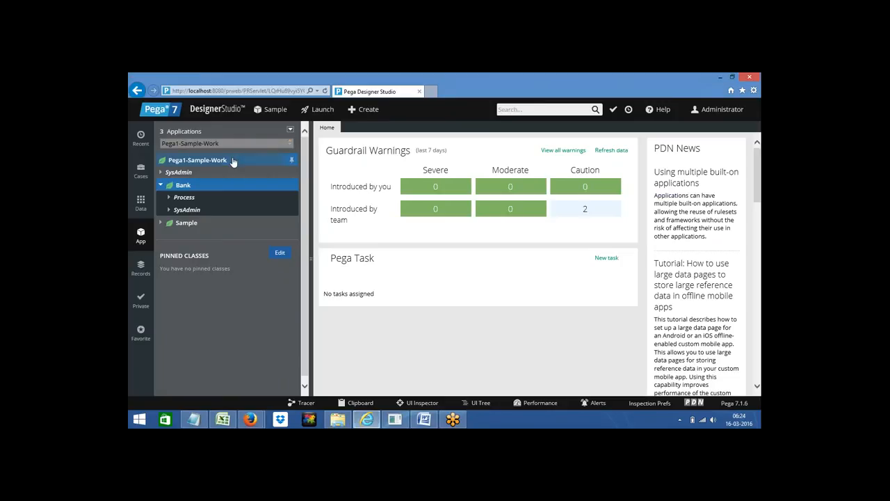
Step: Browse the Designer Studio Application > Profile options without choosing one, then switch to Word
left_click(203, 111)
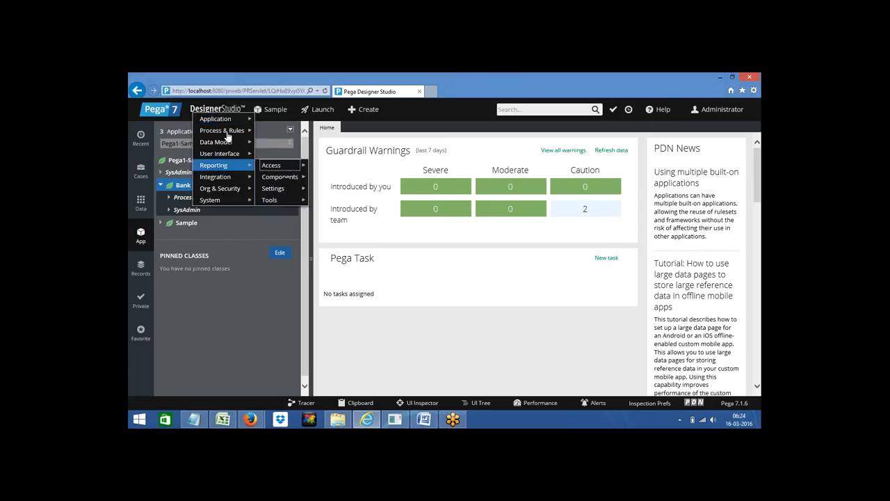
mouse_move(217, 120)
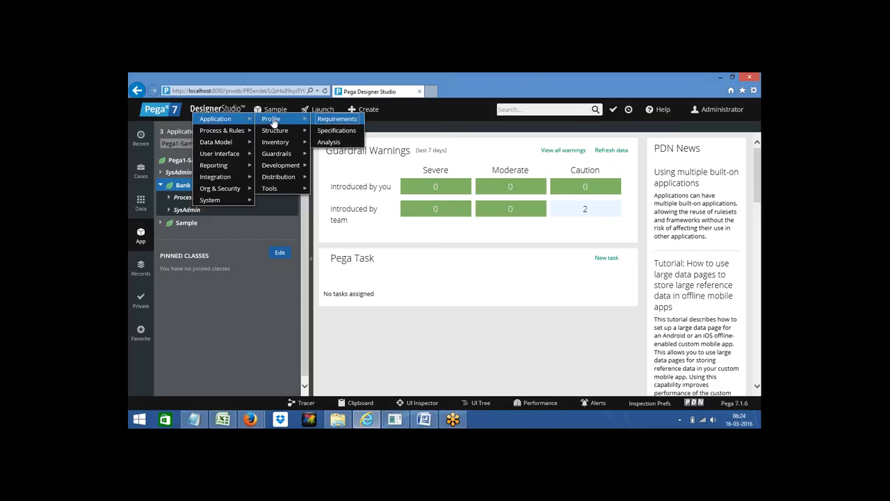
left_click(248, 298)
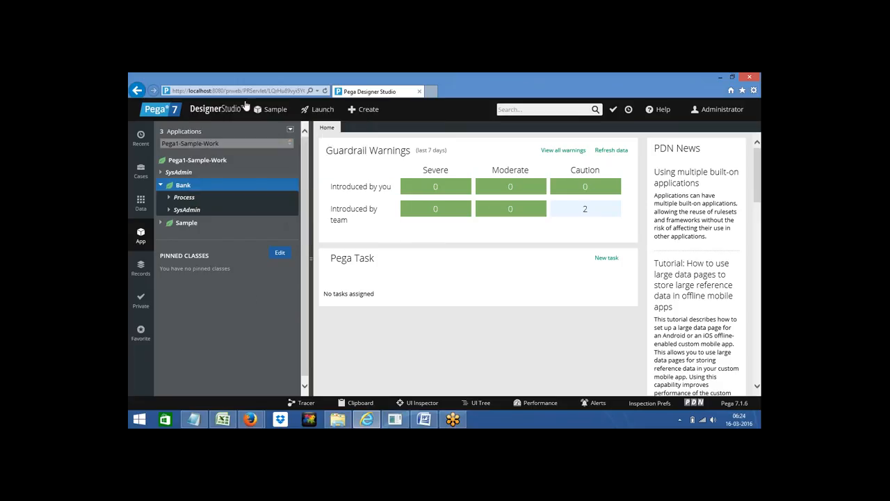
left_click(424, 419)
Step: Add 'Menubar' and 'Navigation' lines below Patch in the notes
left_click(329, 297)
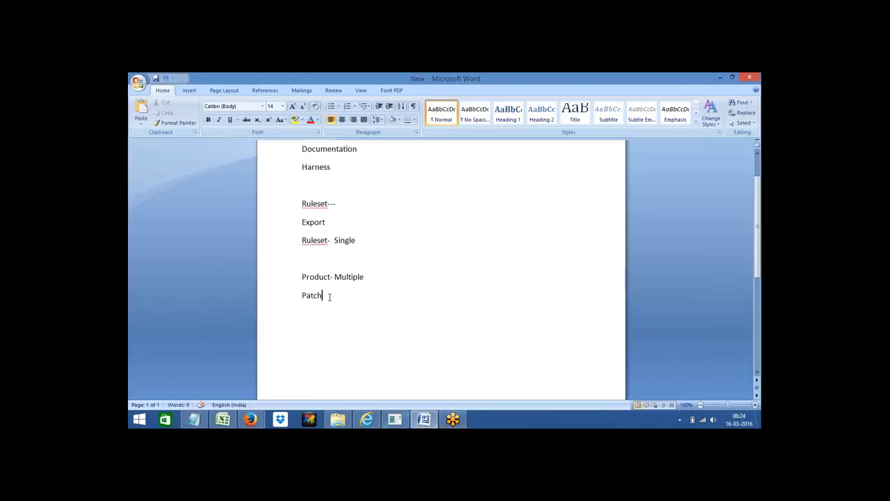
key("Return")
type("Menubar")
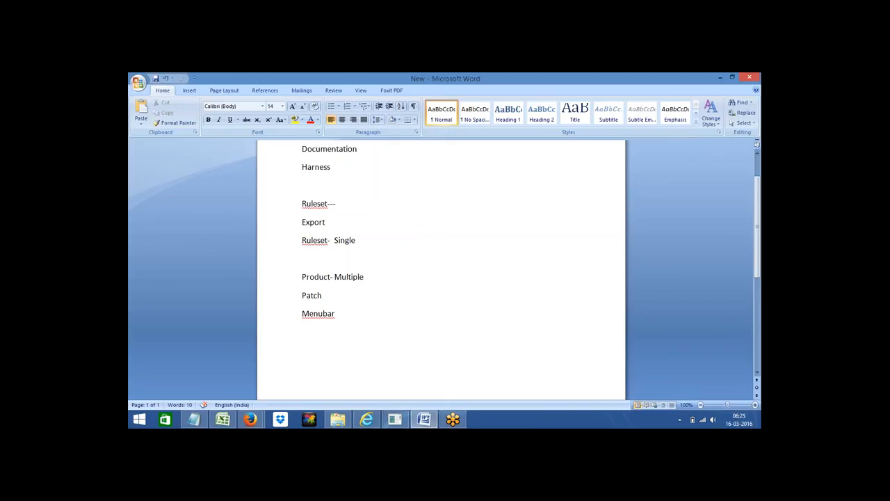
type("Navigation")
Step: Check the new Menubar and Navigation lines, then return to Designer Studio
triple_click(308, 314)
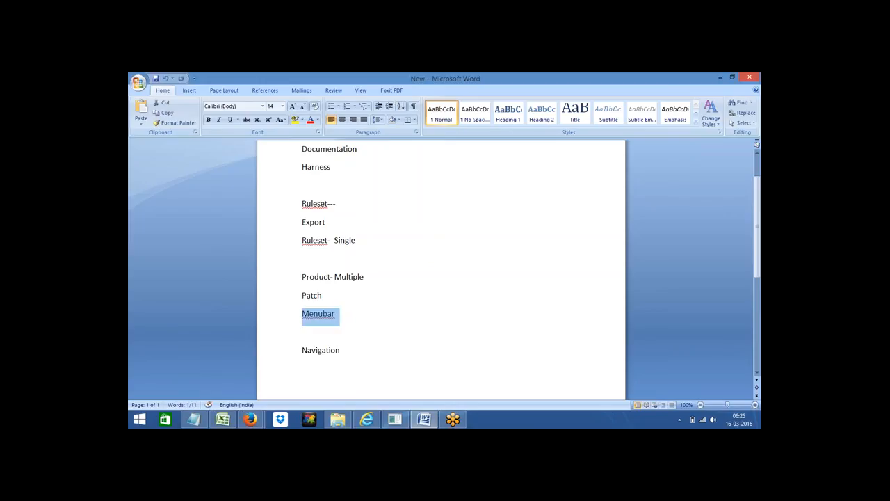
left_click(343, 317)
triple_click(315, 350)
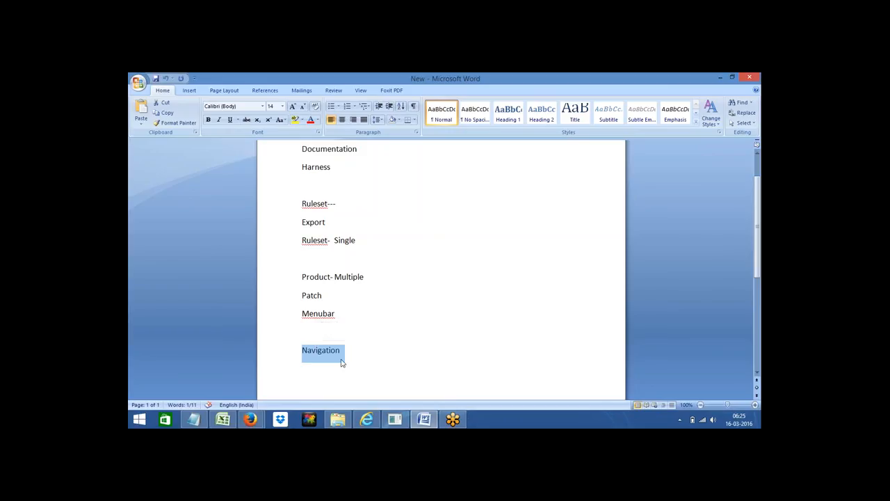
left_click(345, 359)
double_click(322, 352)
left_click(348, 356)
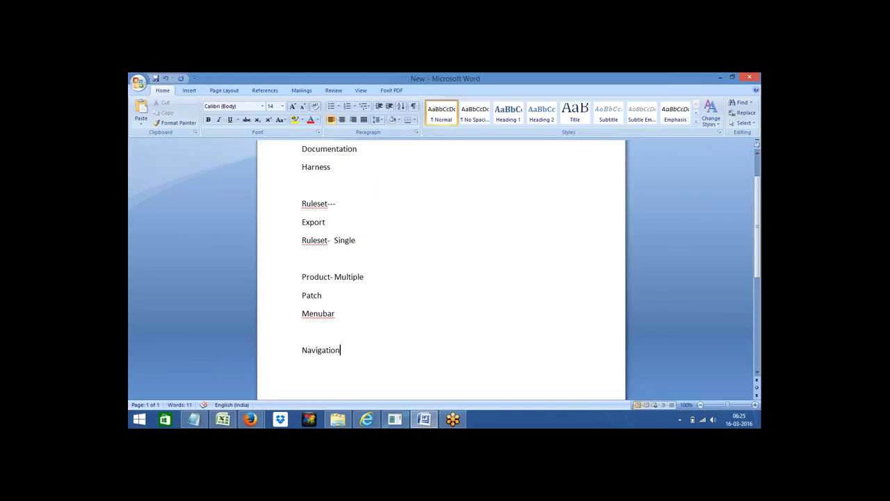
left_click(367, 419)
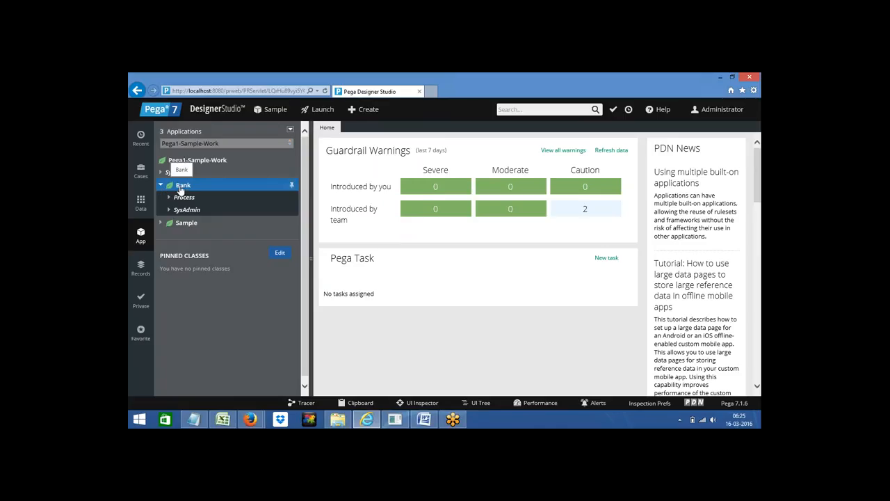
Step: From the Sample class's +Create > User Interface menu, open a new Section form
right_click(180, 189)
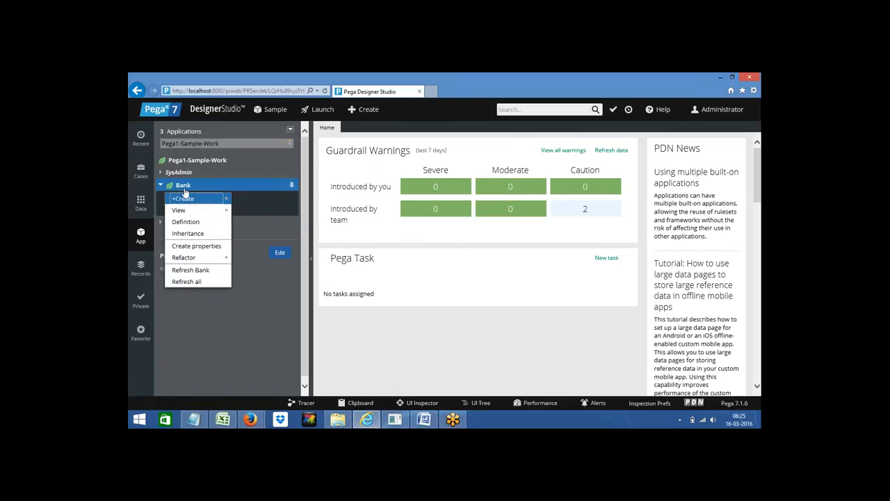
mouse_move(212, 199)
mouse_move(243, 201)
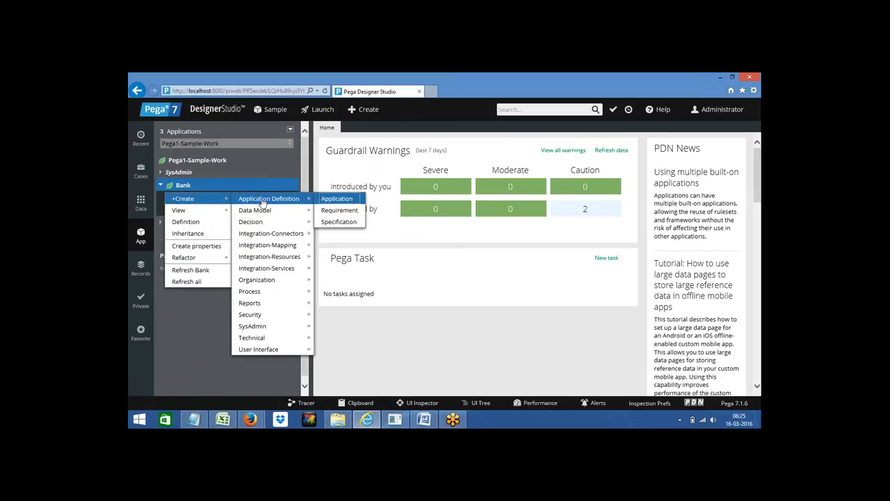
left_click(181, 347)
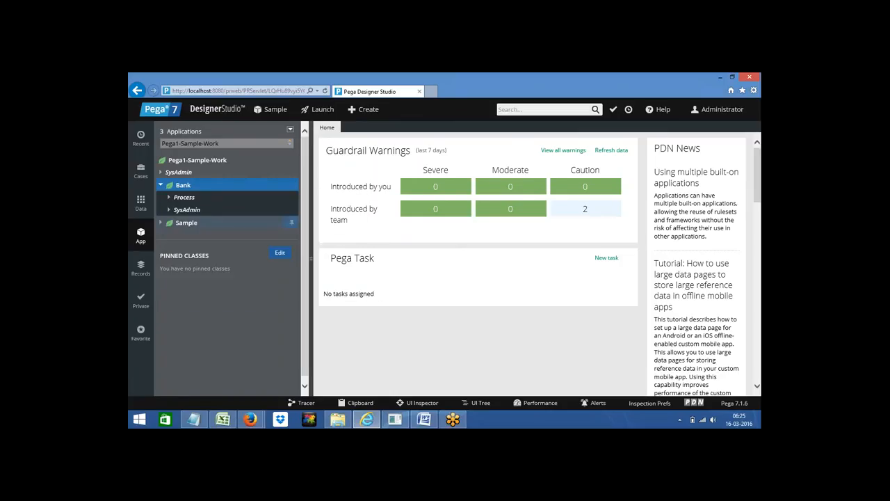
left_click(186, 224)
right_click(186, 228)
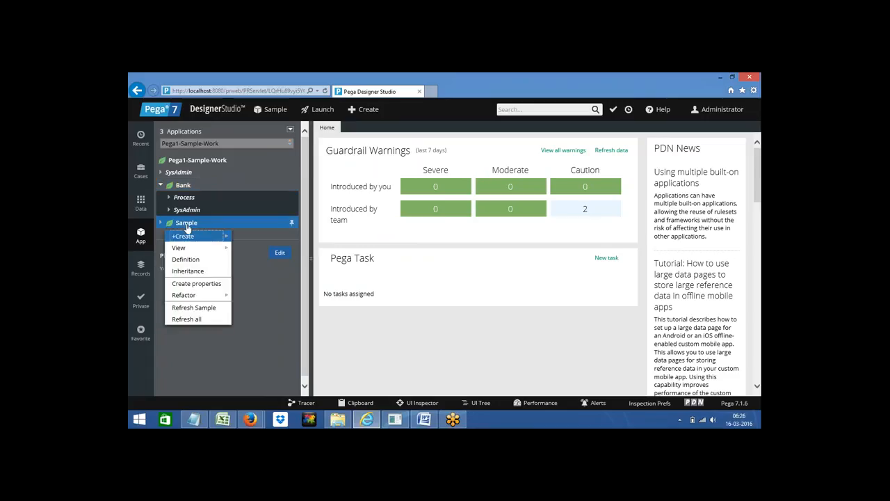
mouse_move(210, 236)
mouse_move(266, 286)
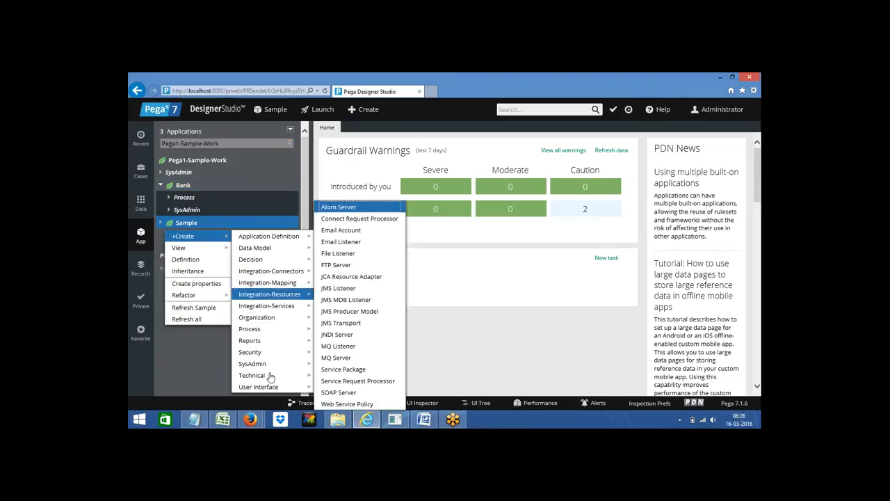
mouse_move(270, 386)
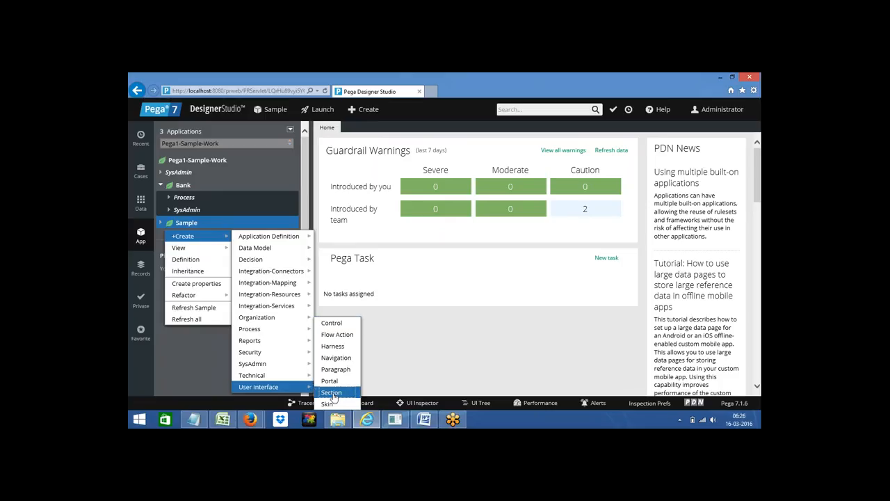
left_click(332, 393)
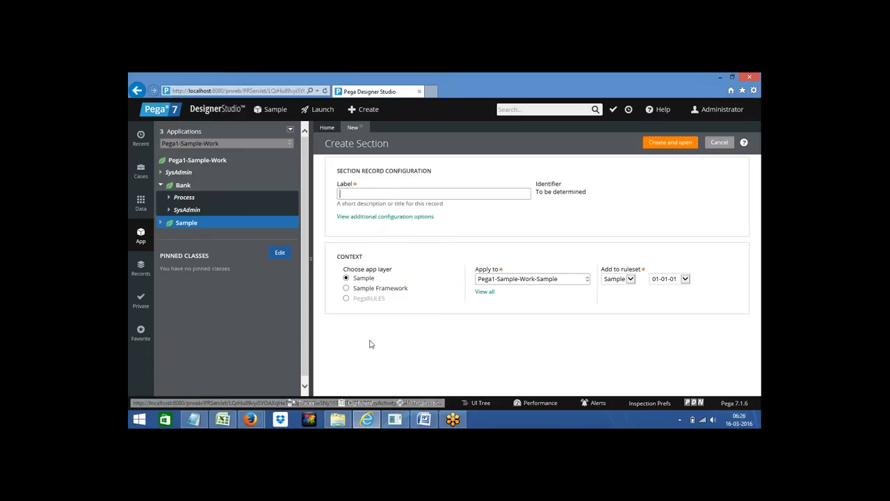
Step: In the Word notes, add a line below Navigation and check the Menubar entry
left_click(424, 419)
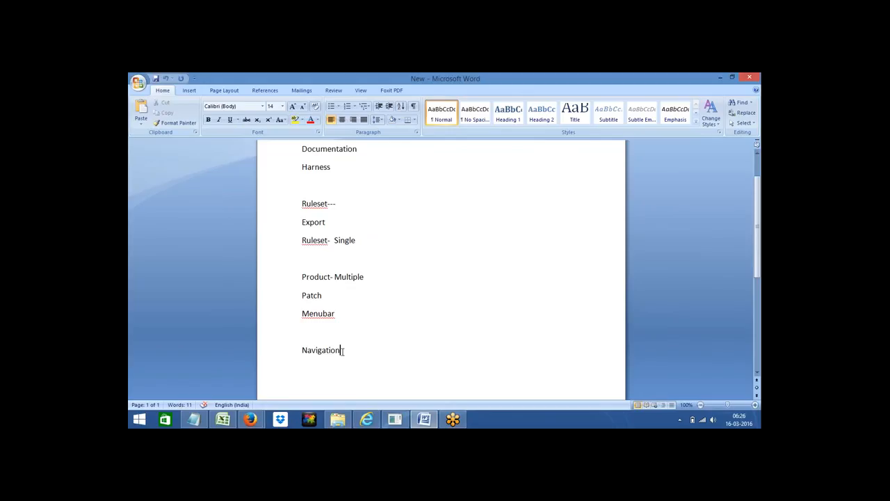
key("Return")
key("Return")
left_click(318, 313)
double_click(318, 313)
left_click(303, 367)
Step: Label the new section 'Home Screen' and create and open Home_screen
left_click(424, 420)
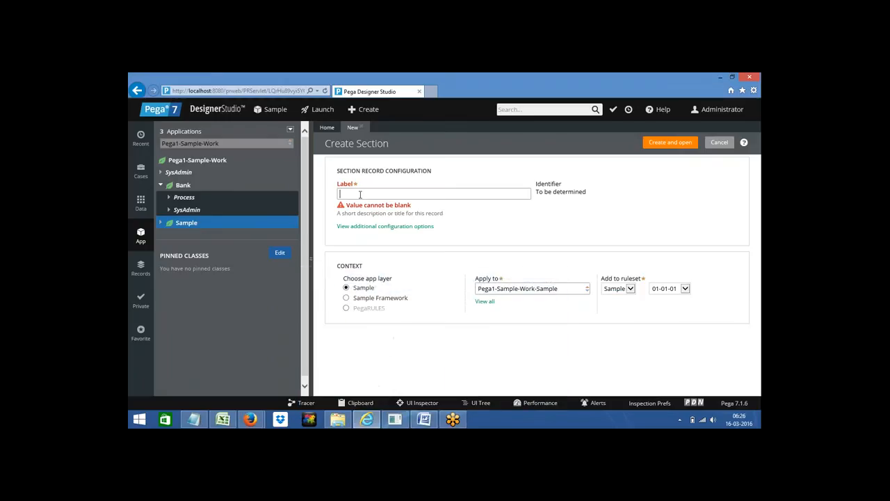
type("Sec")
key("BackSpace")
key("BackSpace")
key("BackSpace")
type("Menu")
key("BackSpace")
key("BackSpace")
key("BackSpace")
key("BackSpace")
type("Home Screen")
left_click(658, 142)
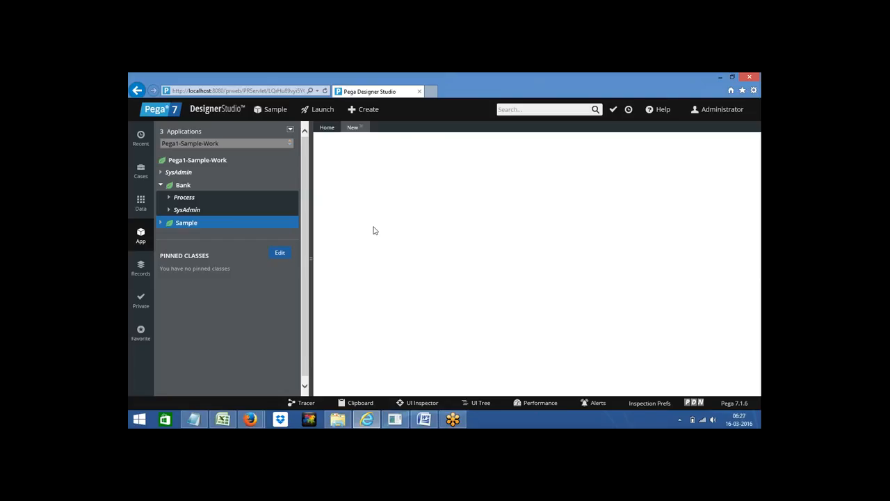
Step: Open the Home_screen section's Dynamic layout properties dialog via its gear icon
right_click(181, 189)
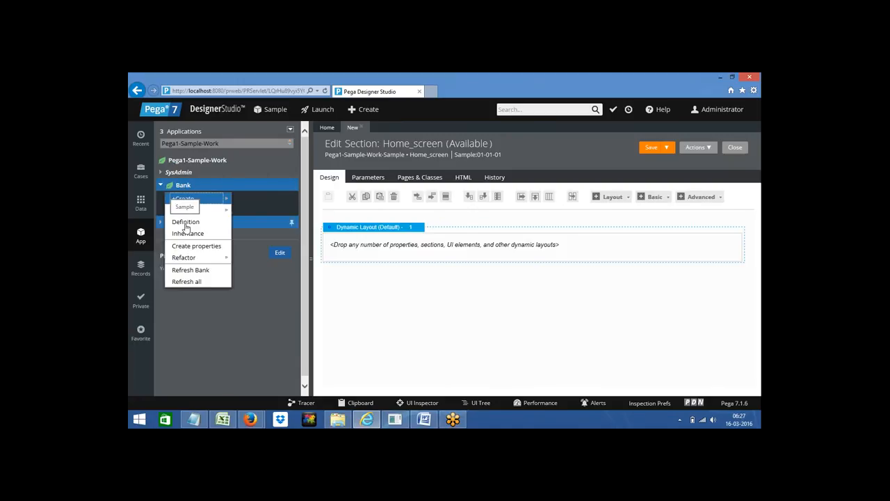
left_click(198, 346)
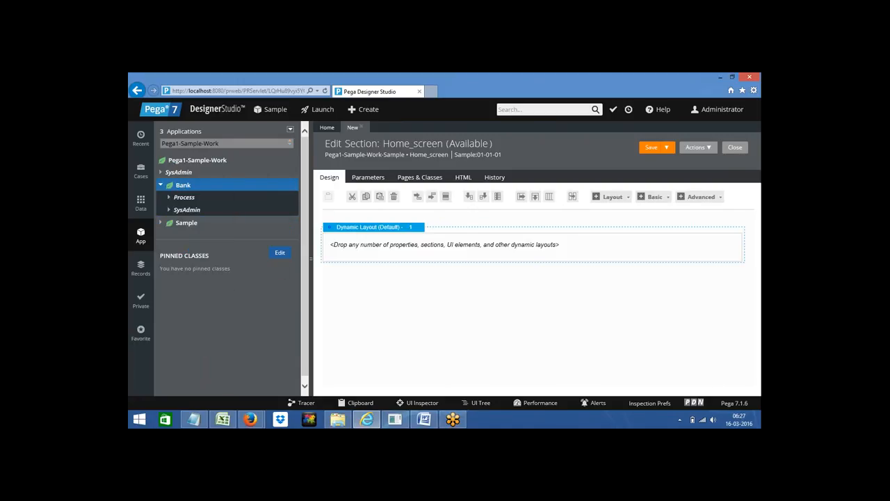
left_click(185, 226)
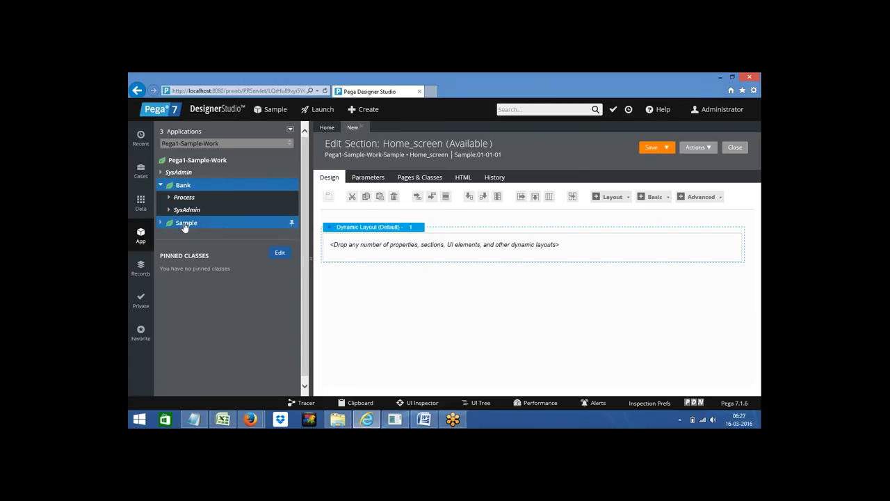
right_click(185, 225)
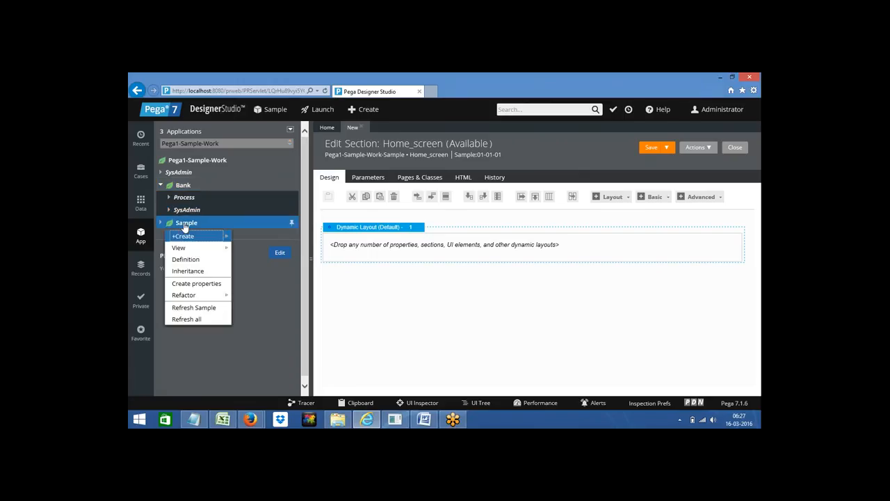
left_click(194, 284)
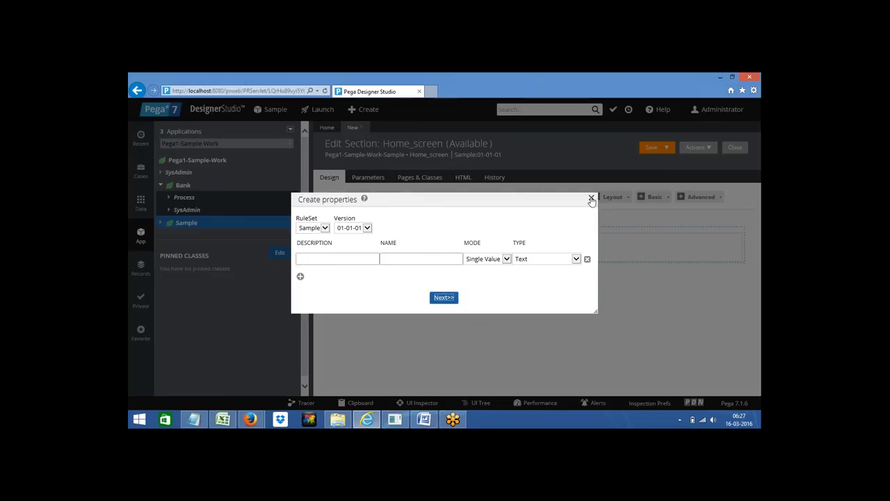
left_click(591, 198)
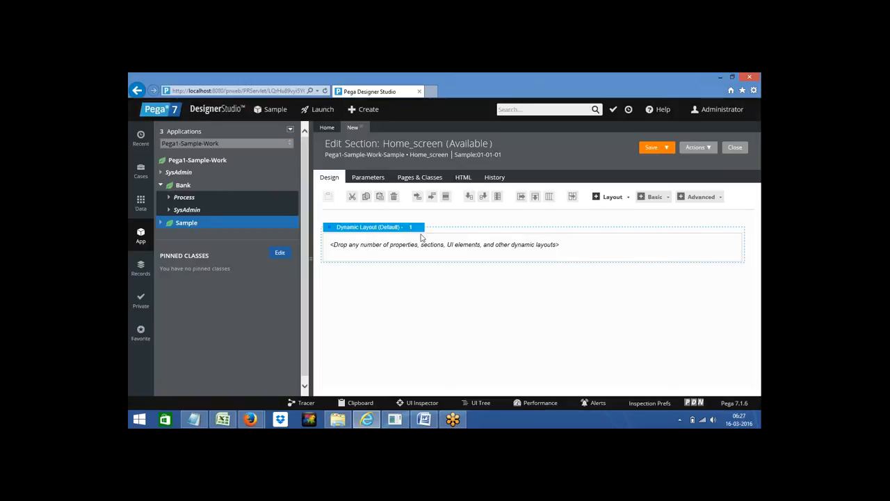
left_click(399, 230)
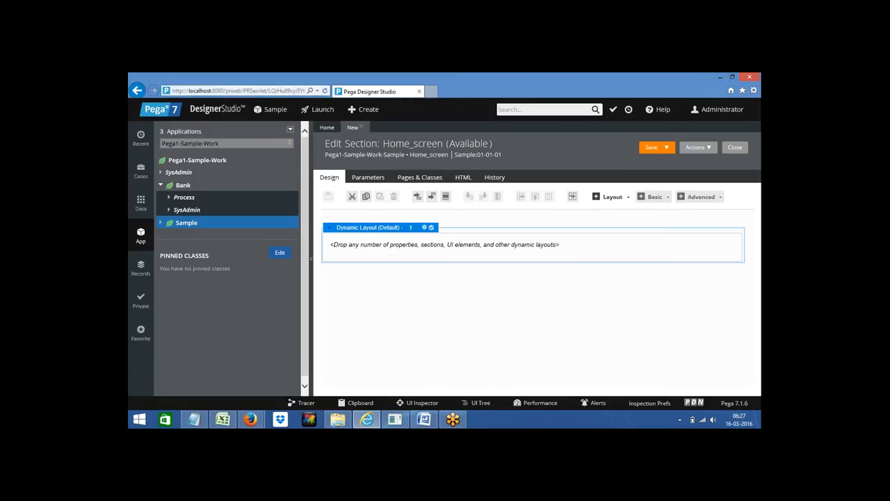
left_click(425, 228)
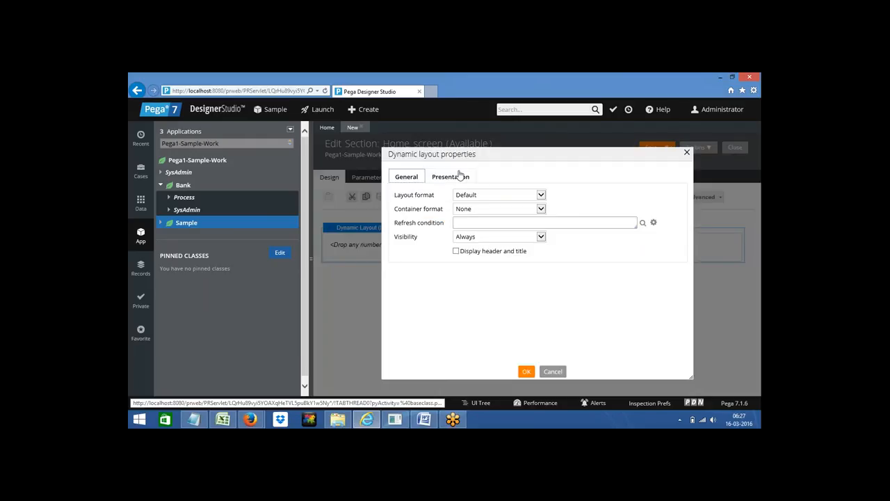
Step: Set the dynamic layout's format to Inline grid triple and apply it
left_click(477, 198)
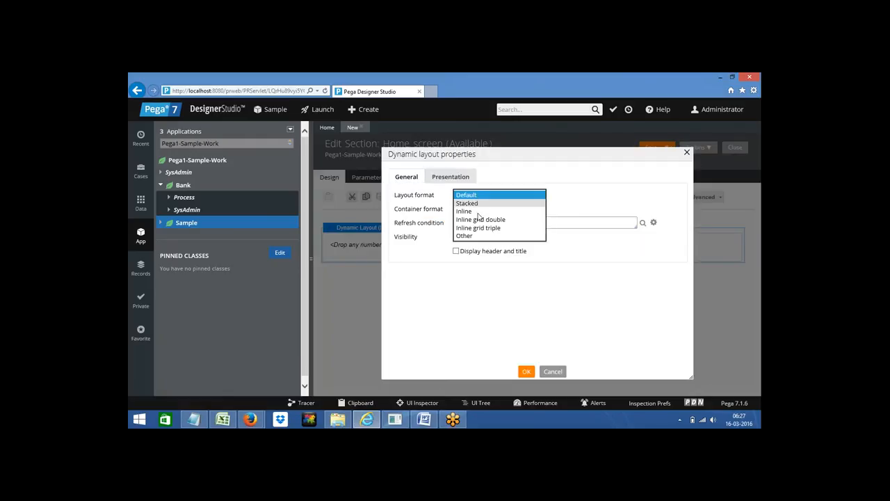
left_click(479, 228)
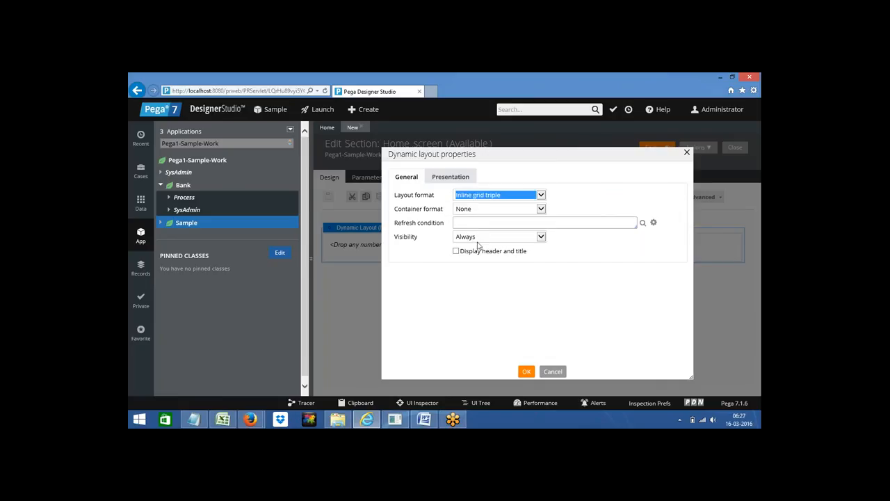
left_click(491, 307)
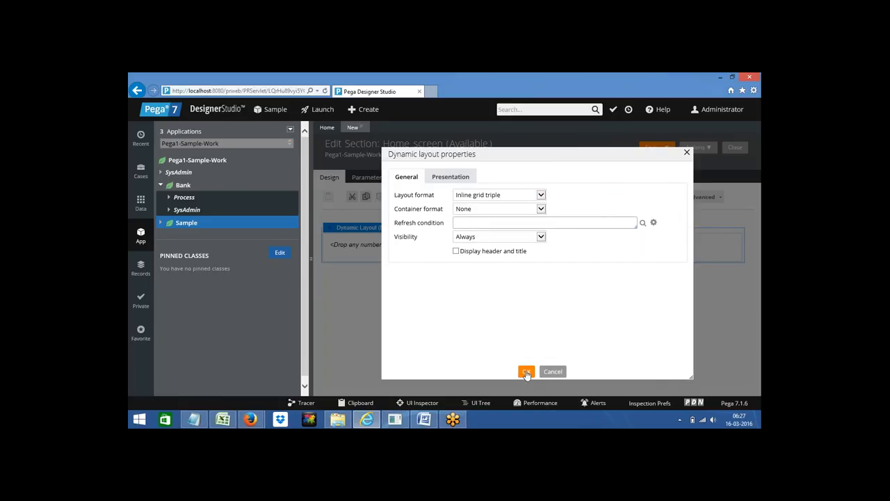
left_click(526, 372)
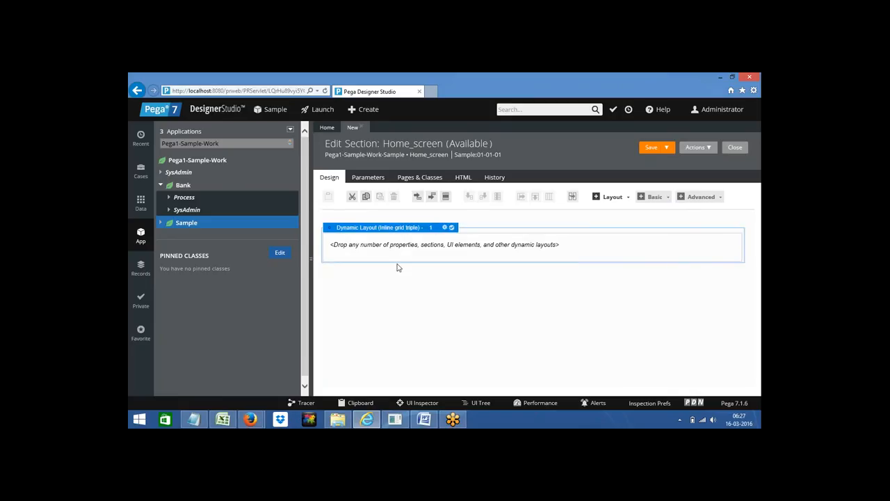
Step: Drag a Menu Bar control from Advanced into the dynamic layout
left_click(709, 197)
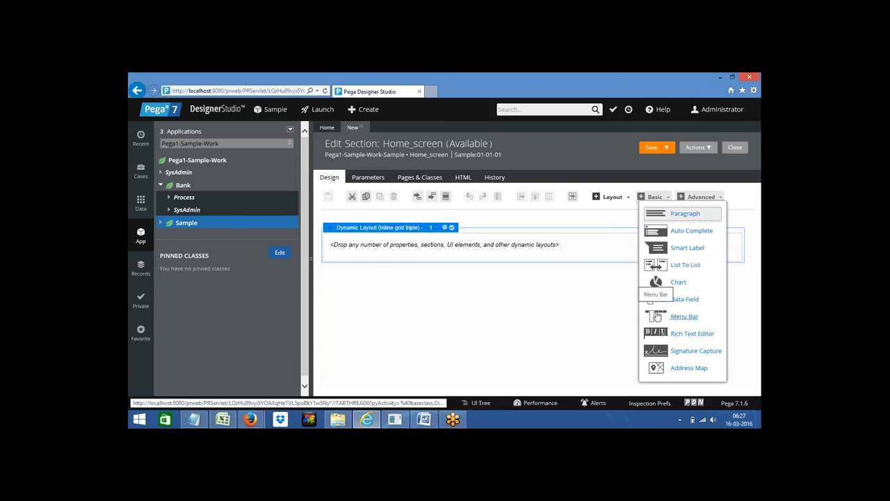
left_click_drag(656, 316, 429, 252)
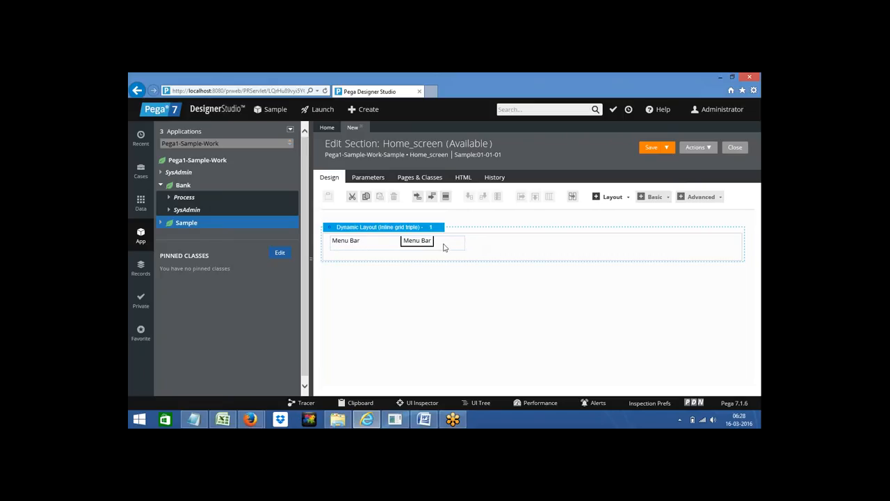
left_click(446, 244)
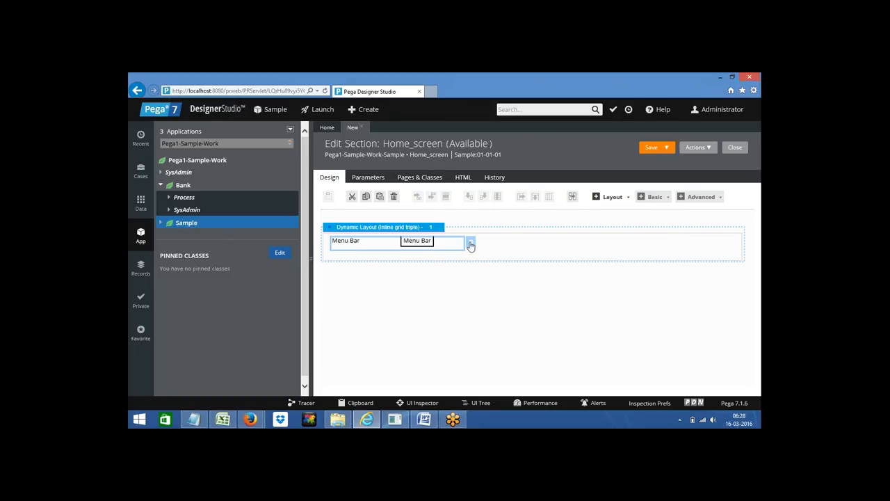
Step: Open the Param Window for the Menu Bar cell from its Parameters settings
left_click(470, 243)
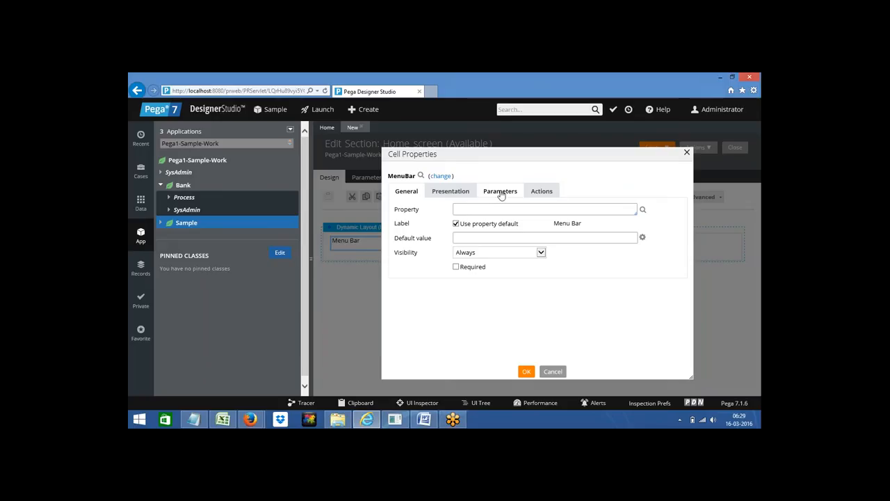
left_click(500, 194)
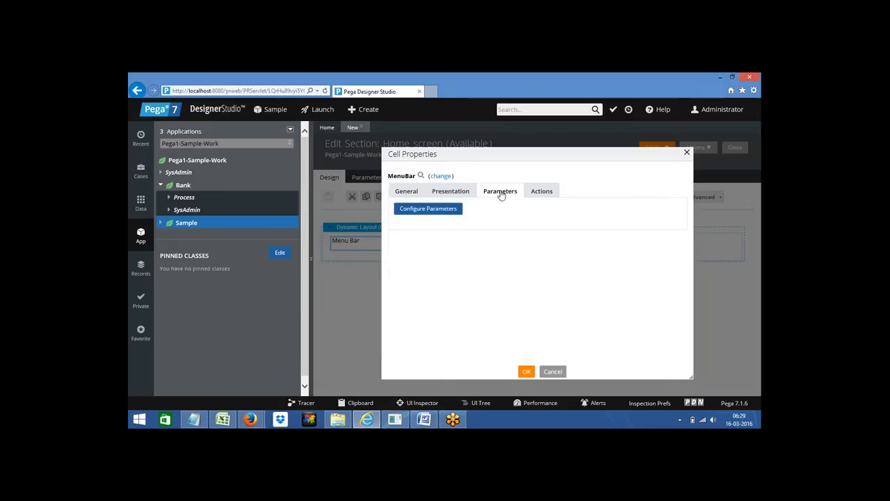
left_click(437, 213)
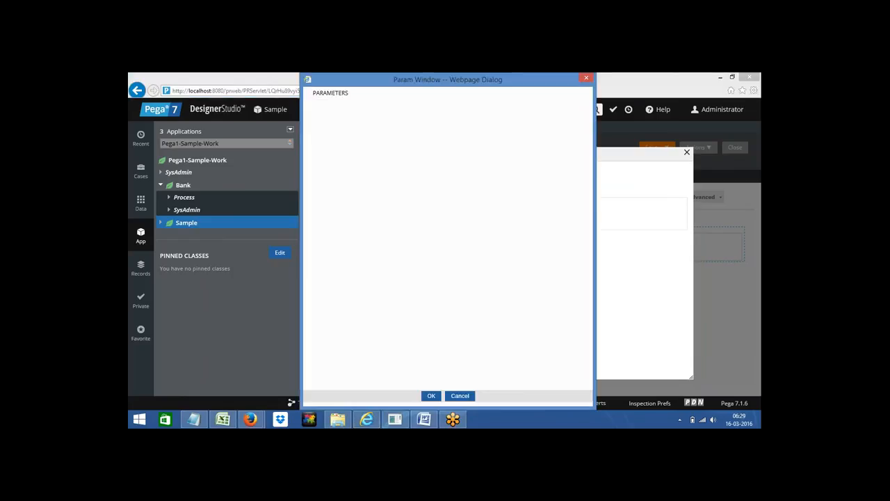
Step: Give the Menu Bar ID Menu, Standard format and name MyMenu, and confirm both dialogs
left_click(384, 123)
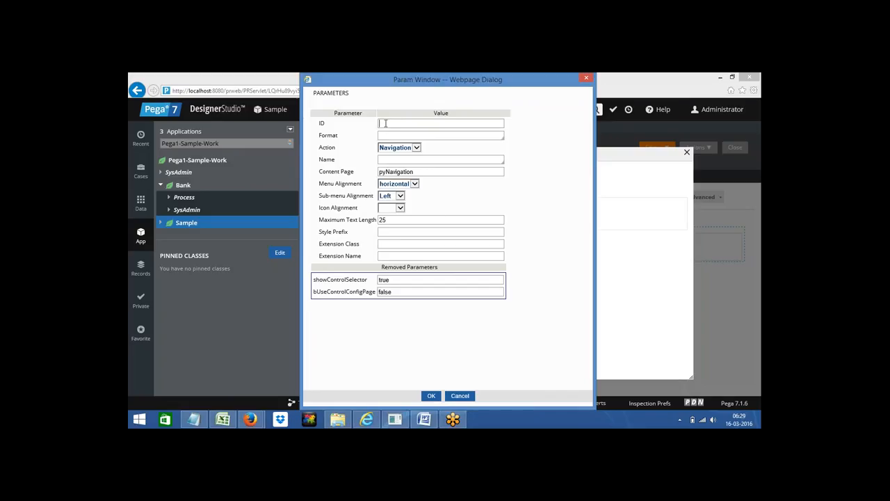
type("Menu")
left_click(400, 137)
left_click(400, 136)
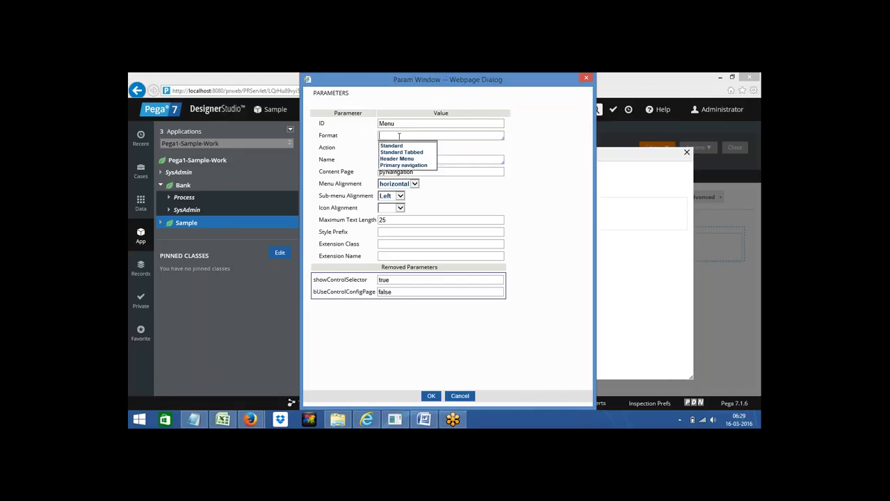
key("Down")
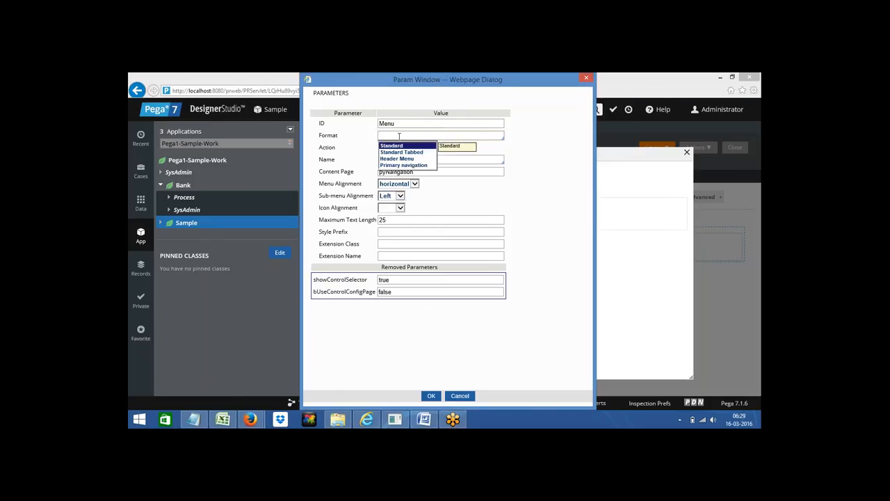
key("Return")
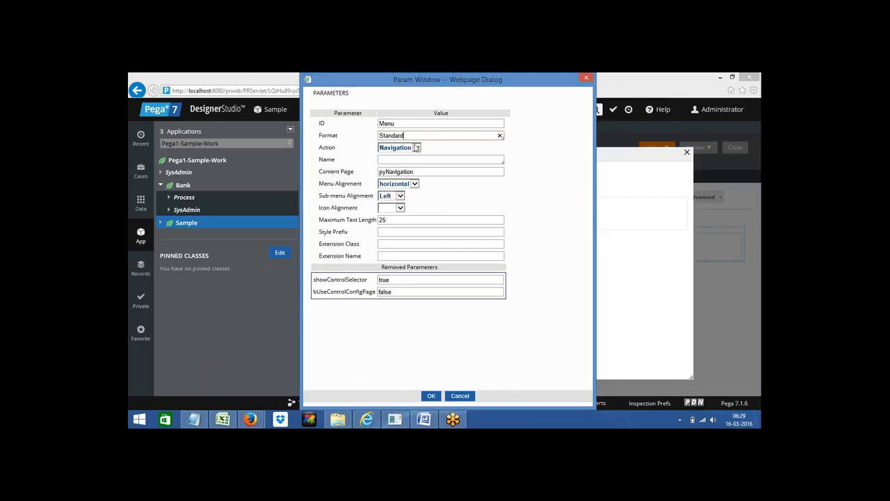
left_click(389, 159)
type("MyMenu")
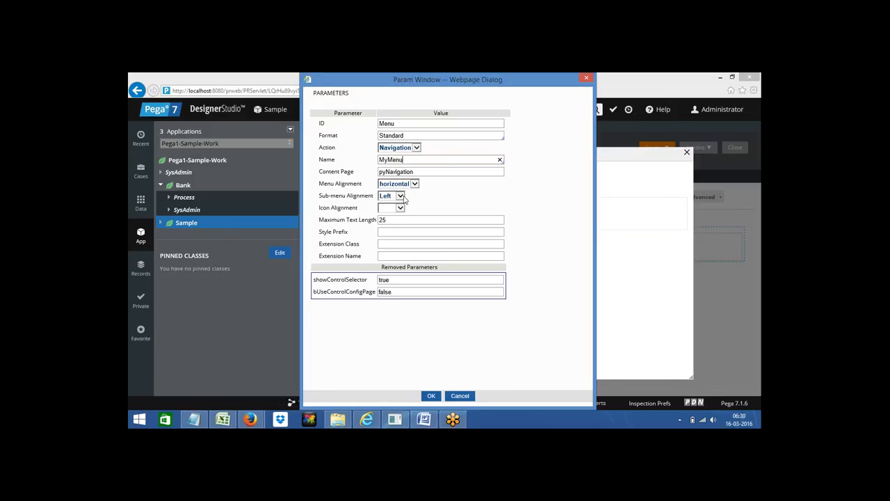
left_click(430, 396)
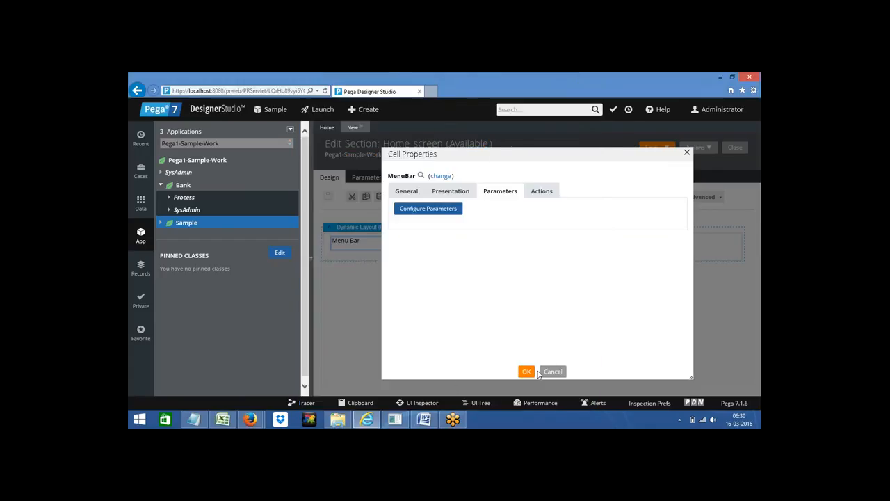
left_click(527, 372)
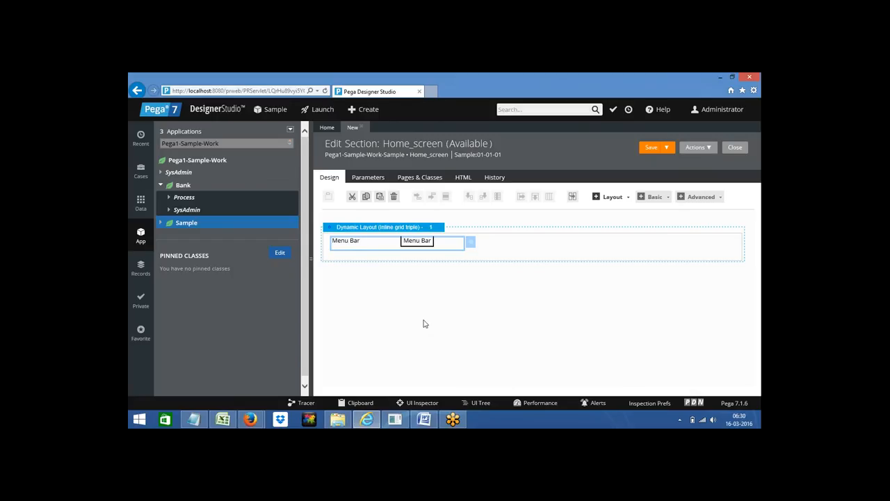
Step: Start a new Navigation record for Sample via +Create > User Interface > Navigation
right_click(186, 228)
mouse_move(202, 236)
mouse_move(288, 239)
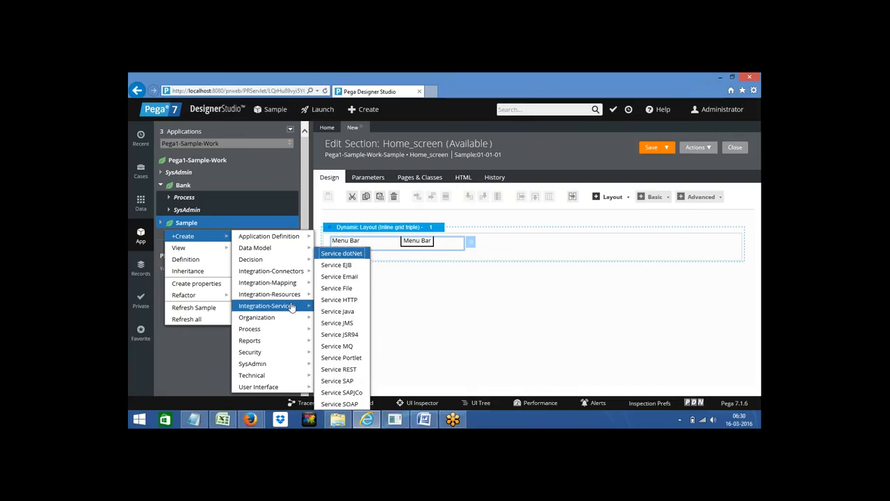
mouse_move(287, 354)
mouse_move(283, 387)
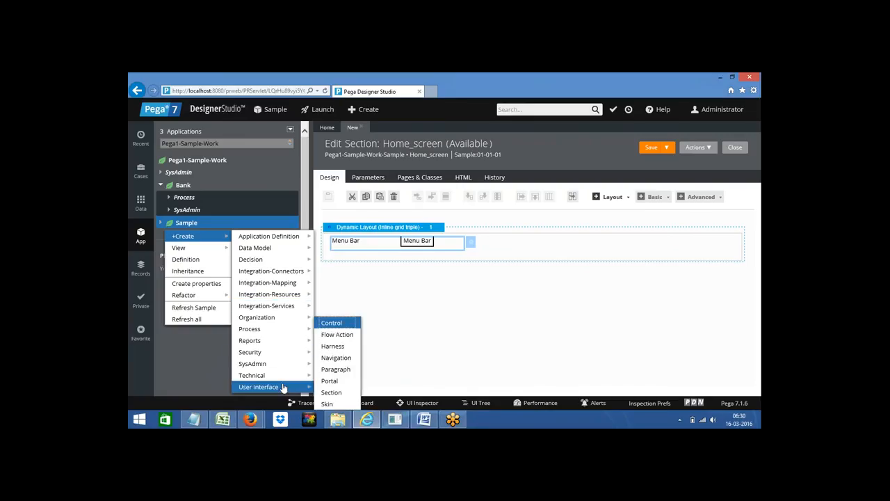
mouse_move(281, 263)
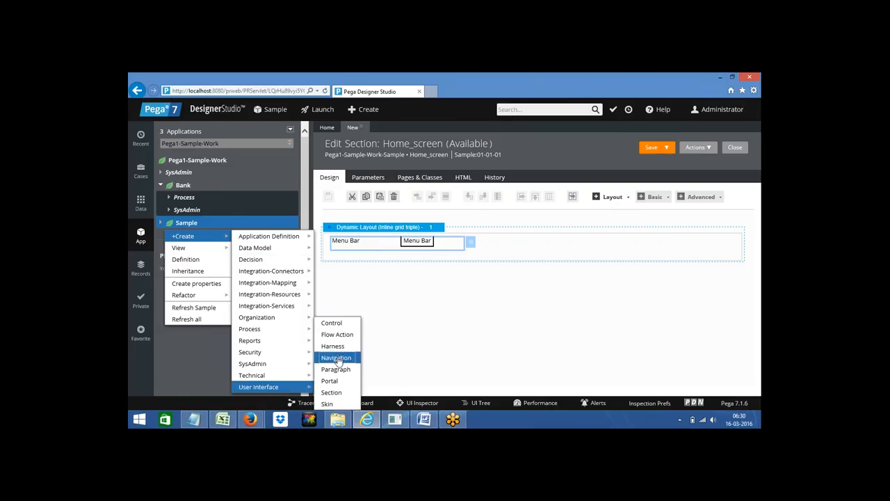
left_click(336, 358)
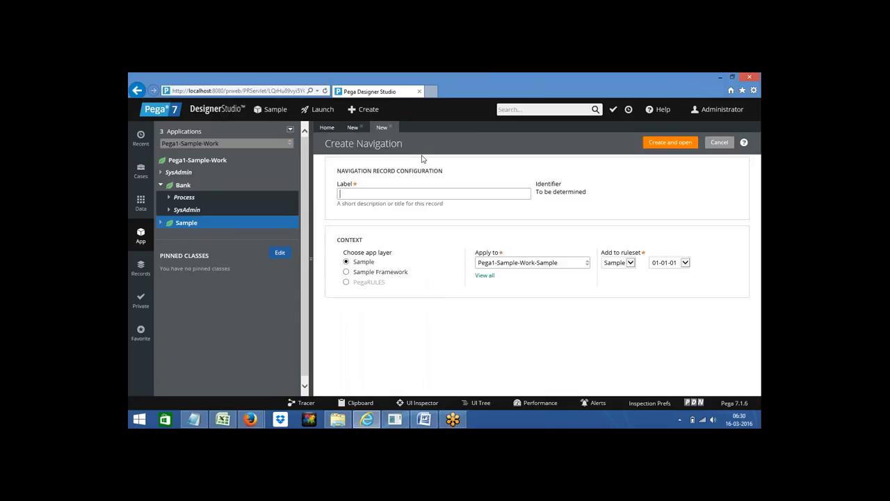
Step: Create and open a navigation record labelled Menu_Nav
left_click(385, 195)
type("Menu_Nav")
left_click(671, 143)
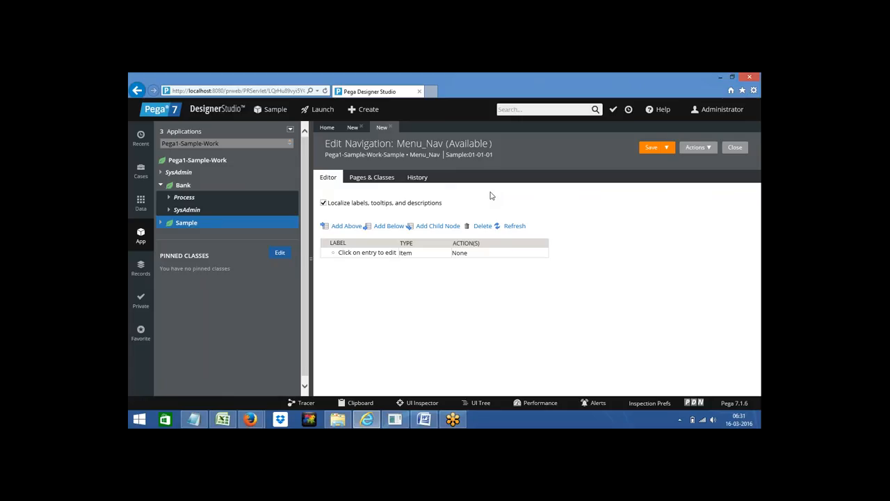
Step: Expand the Sample class tree and open Menu_Nav's placeholder item for editing
left_click(170, 224)
left_click(161, 223)
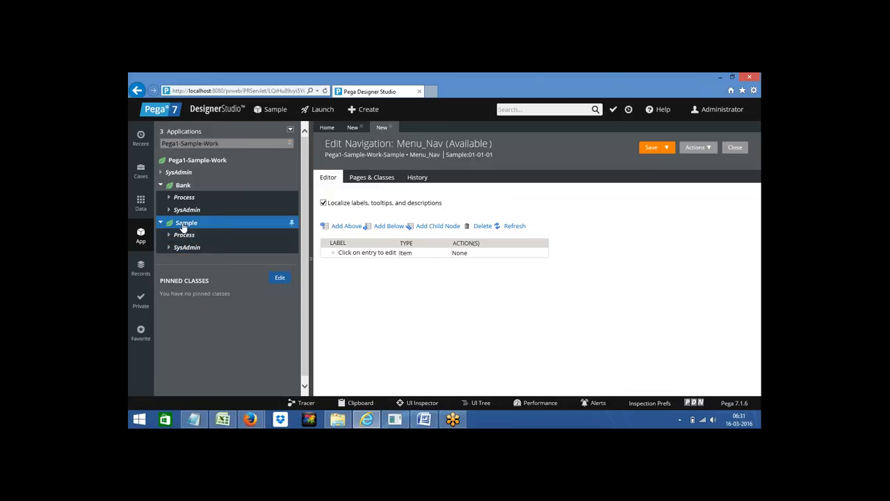
left_click(417, 256)
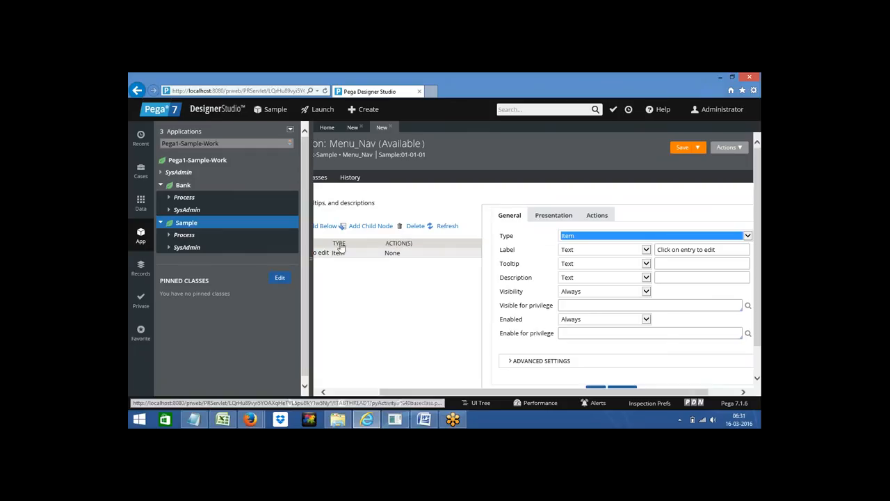
Step: Relabel the first navigation item as Menu1 and confirm the change
left_click(312, 258)
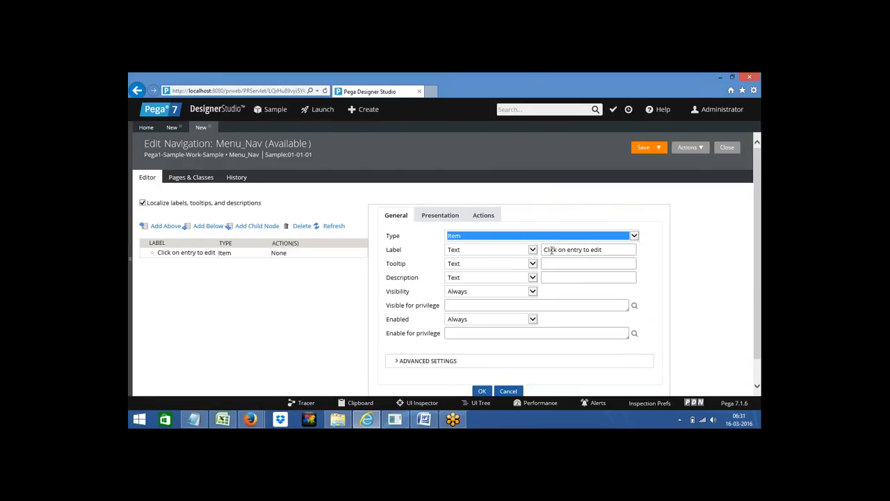
triple_click(554, 250)
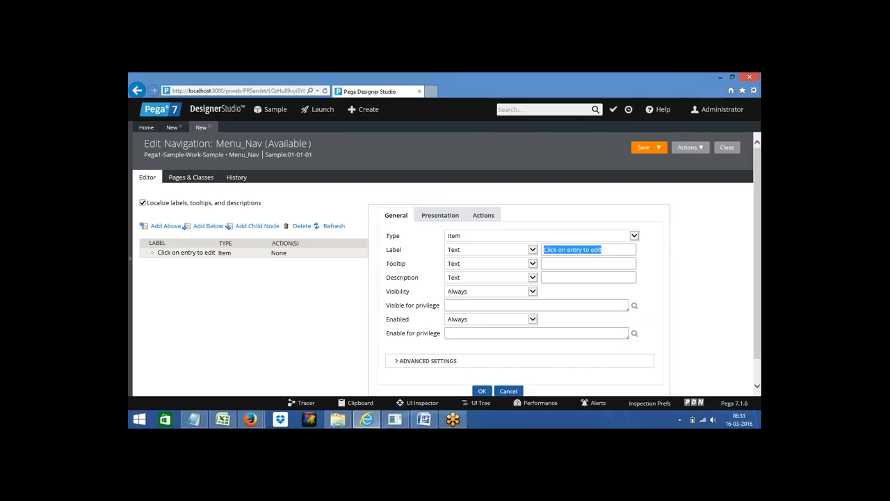
type("M")
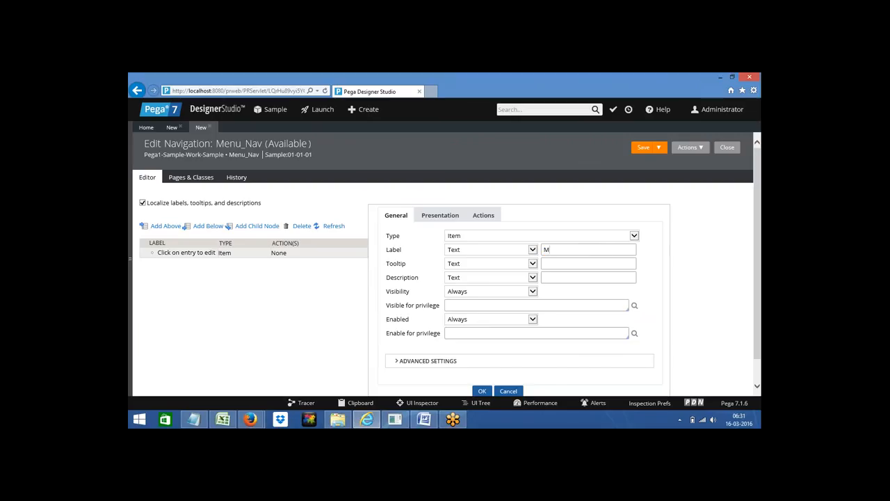
type("enu1")
left_click(480, 394)
left_click(211, 110)
mouse_move(212, 119)
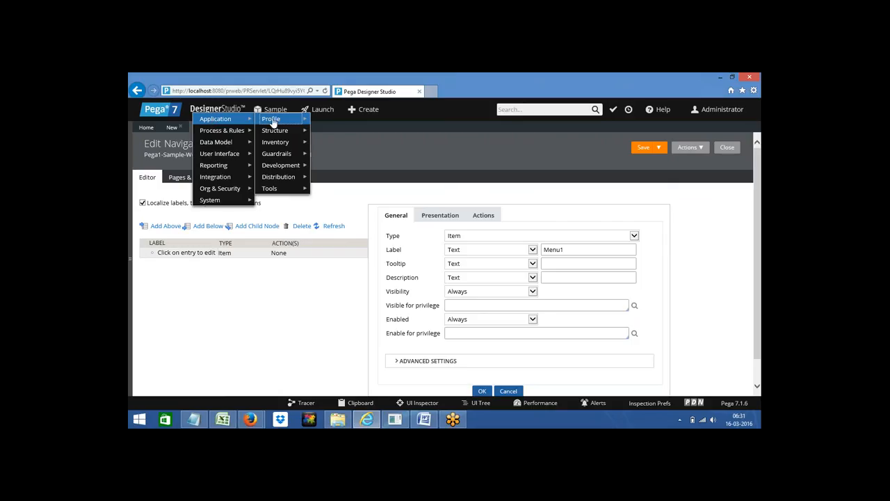
mouse_move(281, 123)
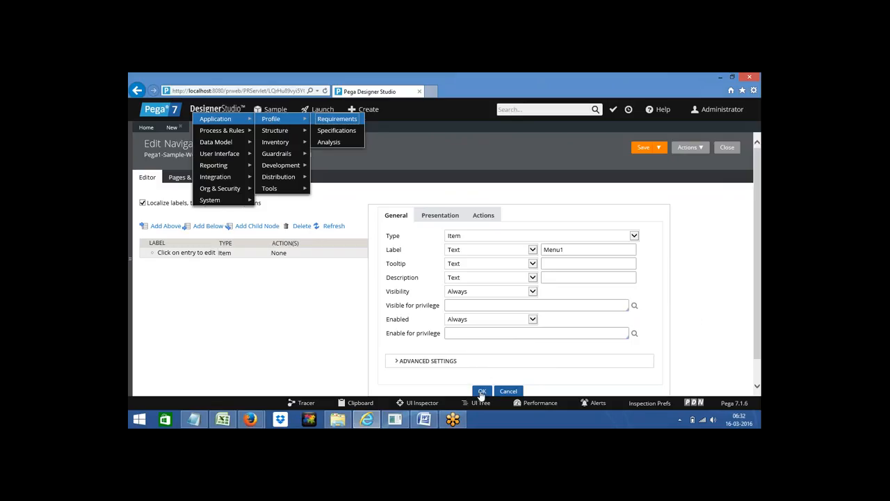
left_click(255, 332)
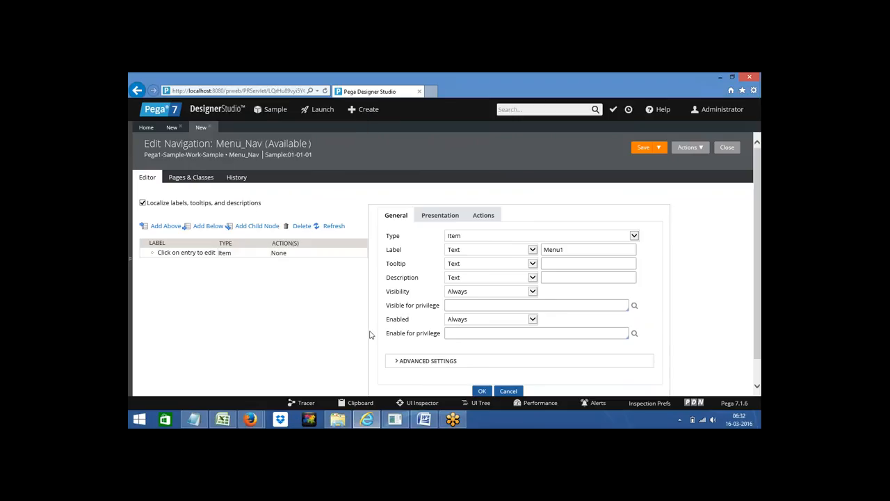
left_click(482, 393)
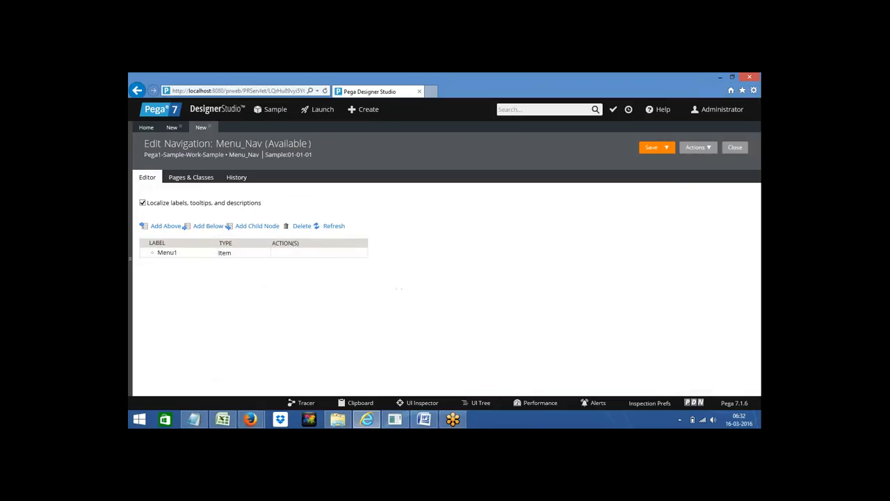
left_click(216, 252)
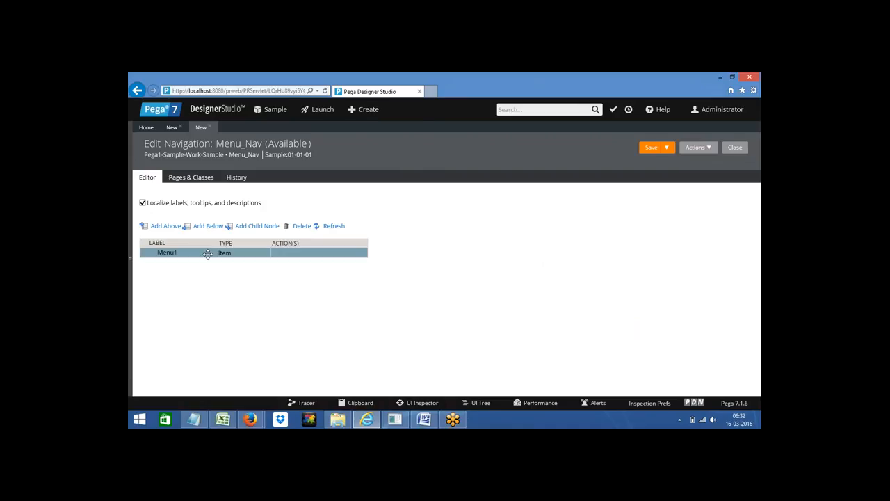
Step: Add a child item under Menu1 labelled Submenu1
left_click(251, 227)
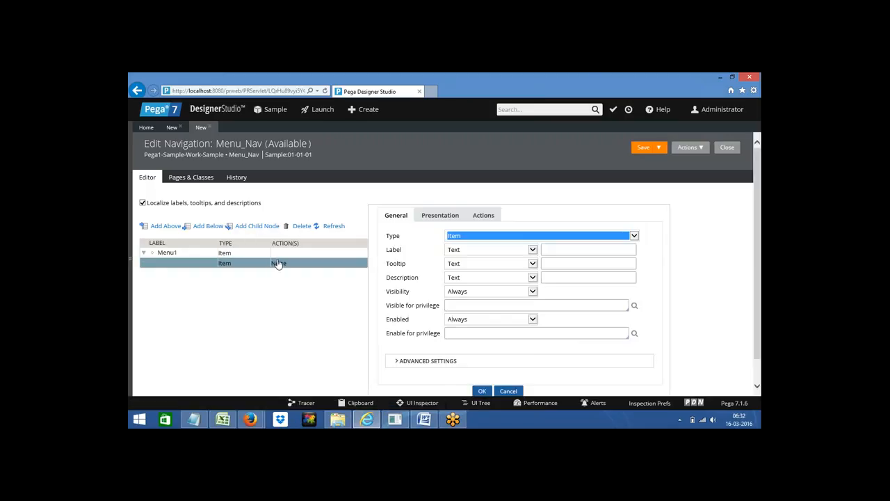
left_click(551, 249)
type("Pa")
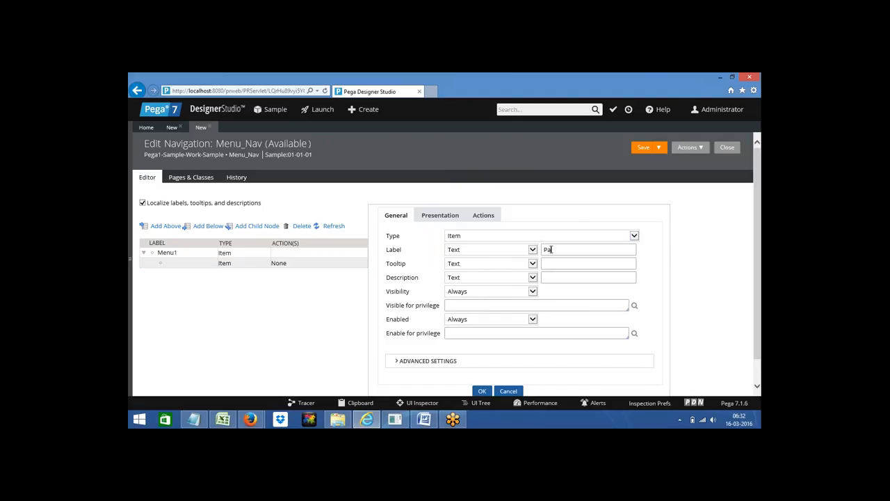
type("t")
key("BackSpace")
key("BackSpace")
key("BackSpace")
type("Submenu1")
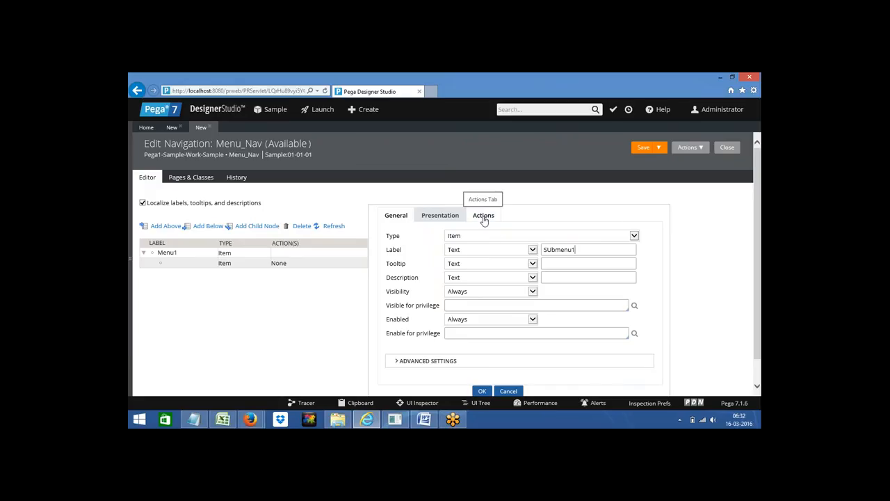
left_click(484, 220)
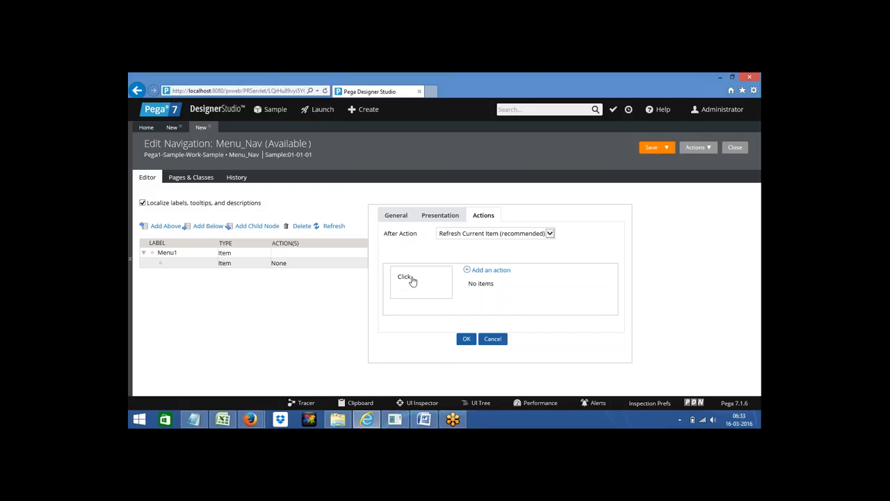
Step: Attach a Launch: Local action to the Submenu1 item's Click event
left_click(491, 271)
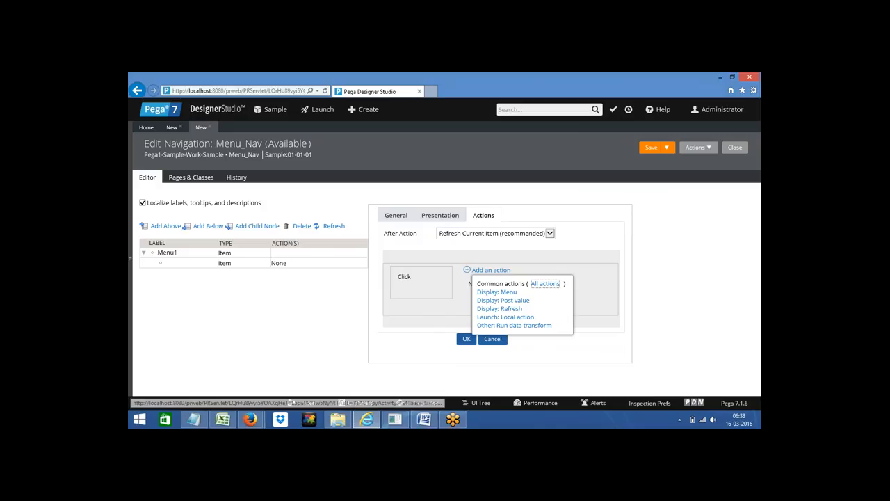
left_click(547, 285)
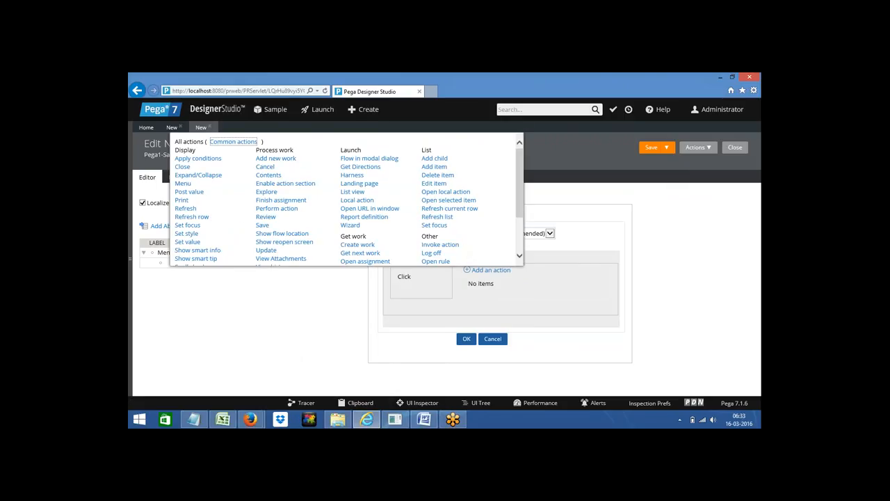
left_click(291, 339)
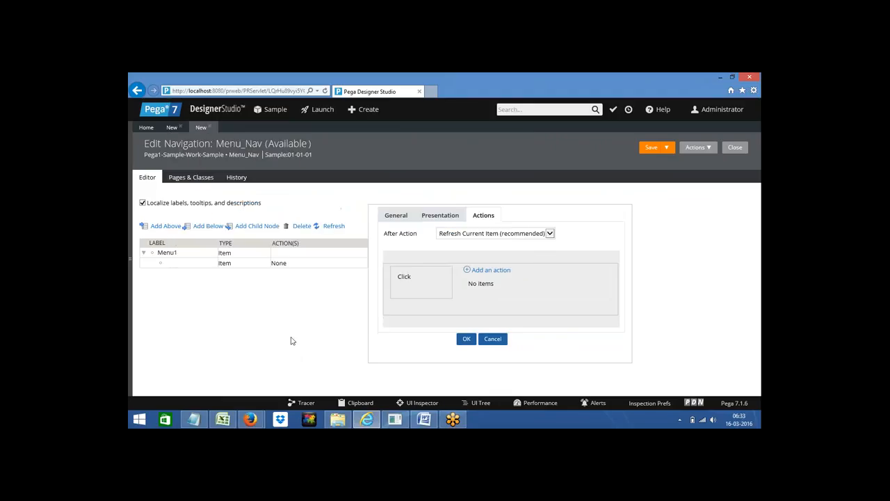
left_click(496, 273)
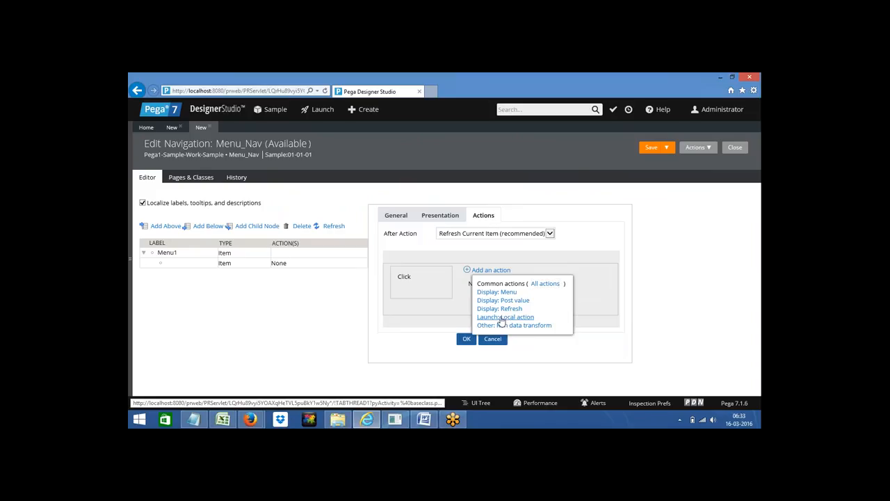
left_click(500, 318)
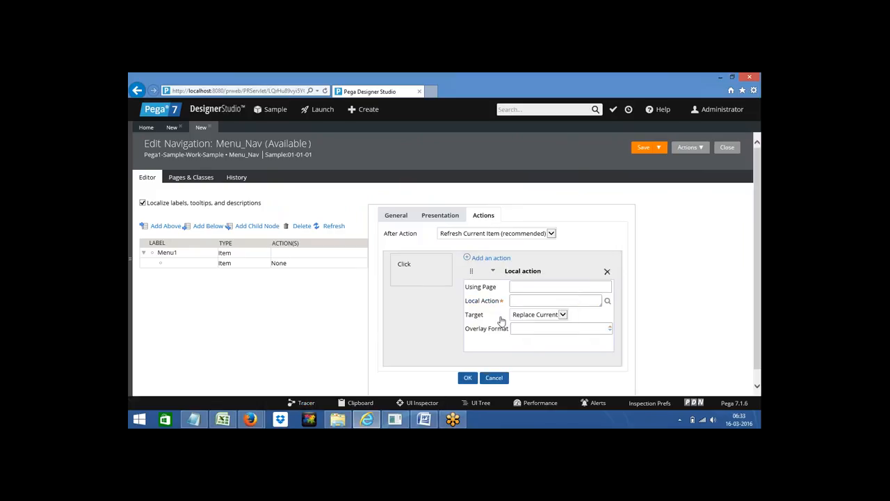
Step: Check the Local Action lookup, then delete the Local action from Submenu1's Click event
left_click(531, 285)
key("Down")
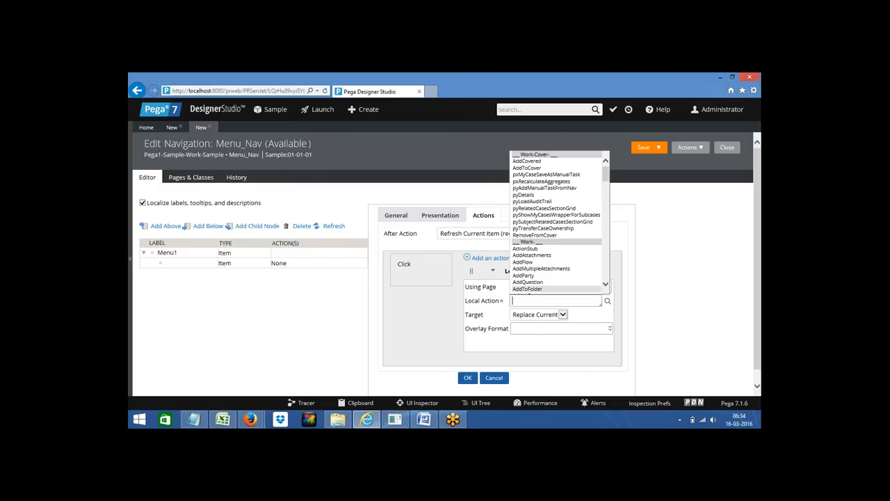
left_click(331, 326)
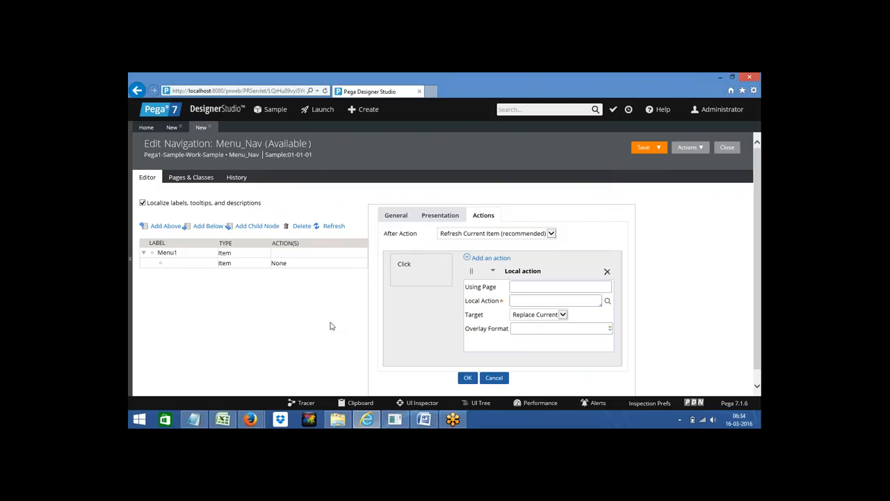
left_click(133, 259)
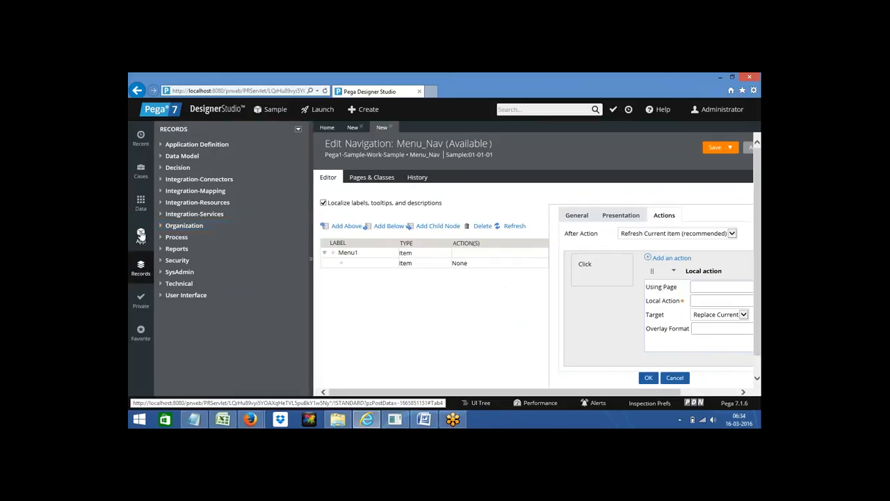
left_click(140, 235)
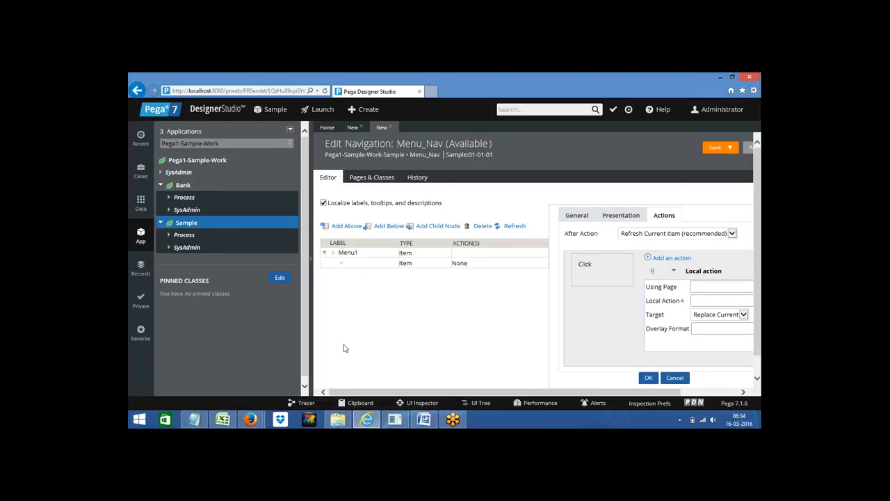
left_click(312, 256)
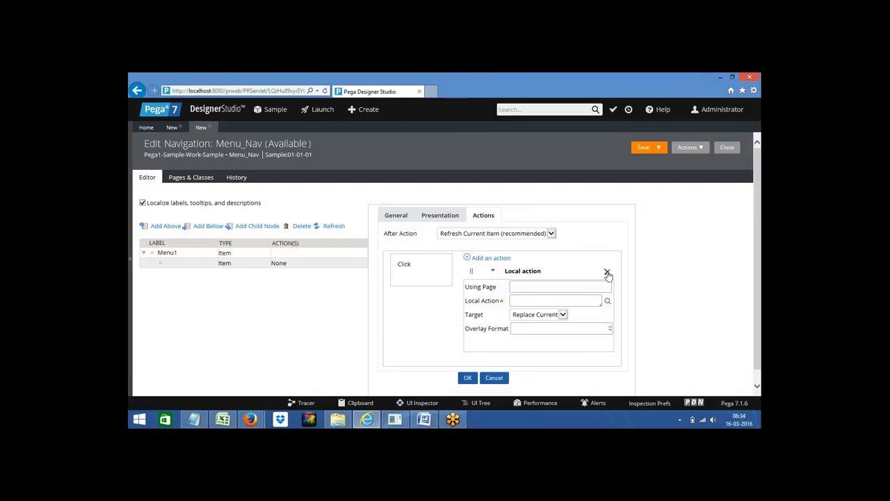
left_click(607, 272)
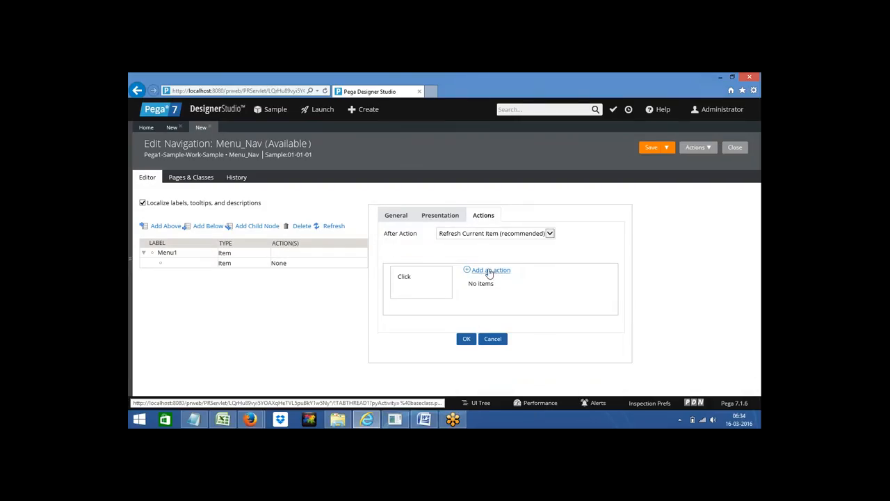
Step: Add a Harness action from All actions to Submenu1's Click event
left_click(490, 272)
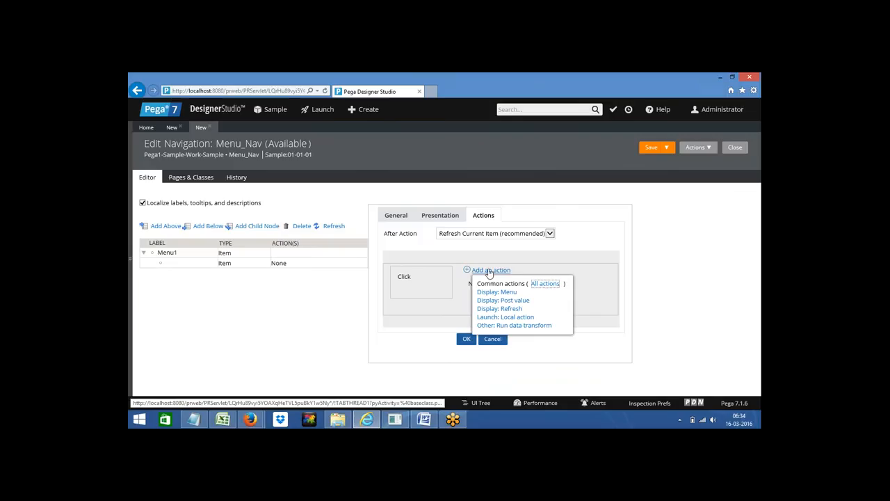
left_click(545, 284)
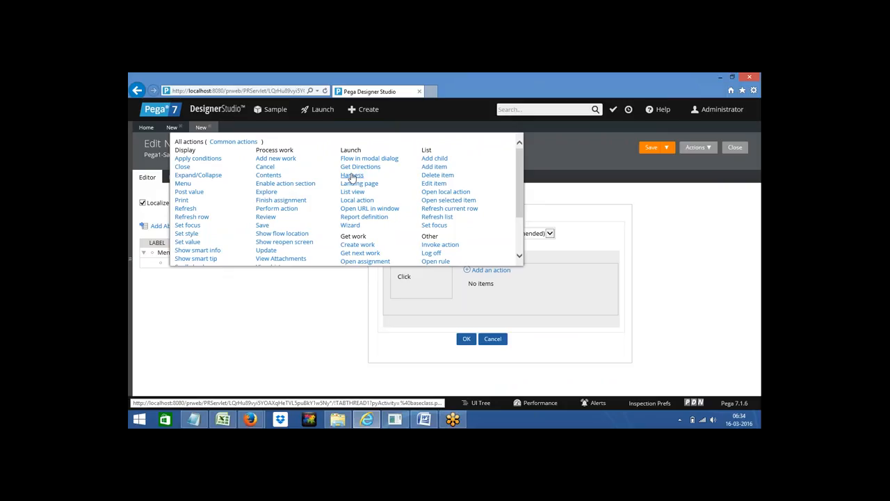
left_click(352, 175)
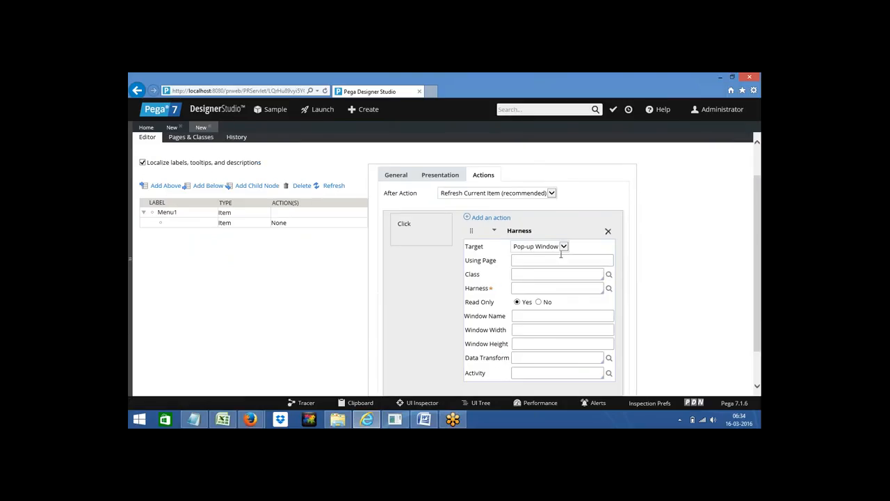
Step: Keep the Harness target as Pop-up Window, then delete the Harness action
left_click(526, 249)
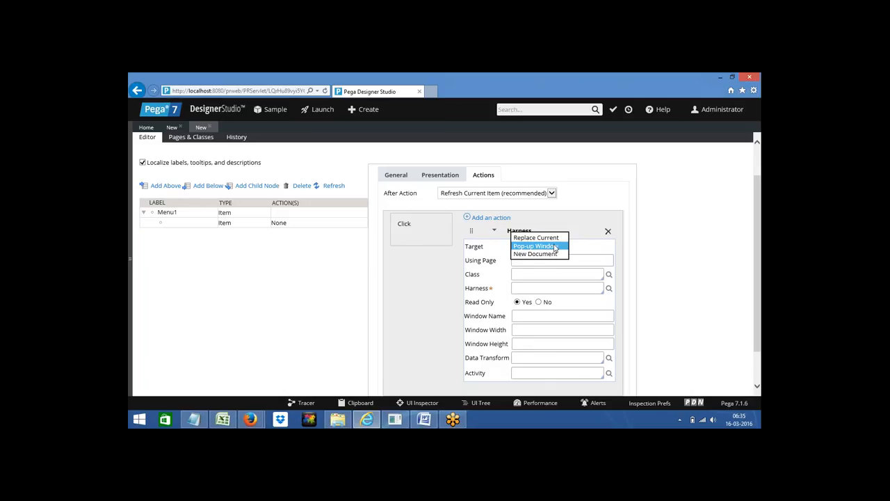
left_click(522, 286)
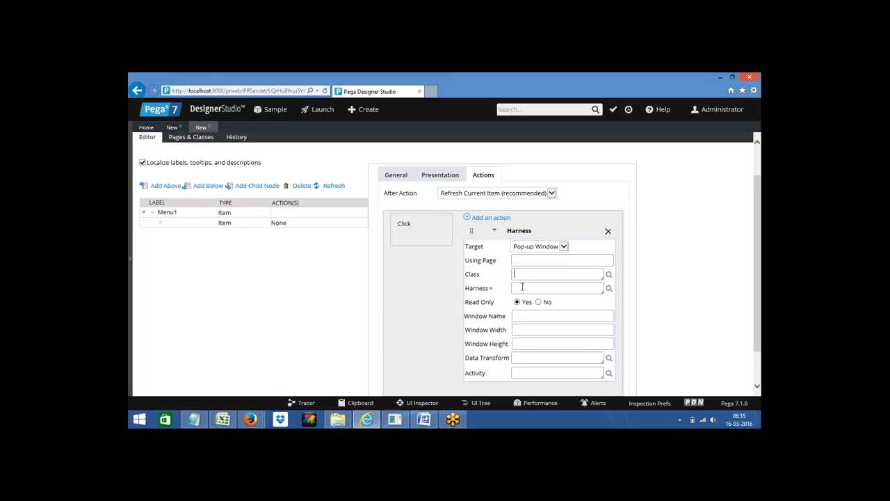
left_click(522, 288)
left_click(609, 232)
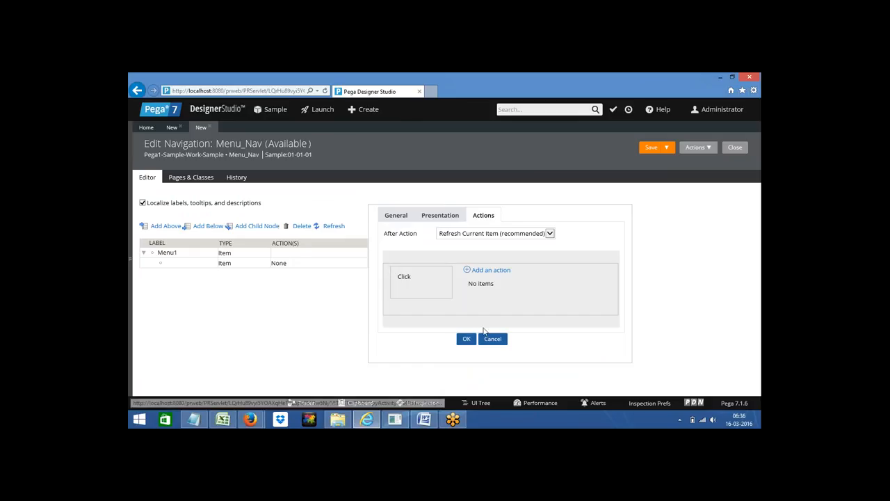
Step: Begin a Launch: Local action on the second menu item, then cancel that unfinished item
left_click(488, 271)
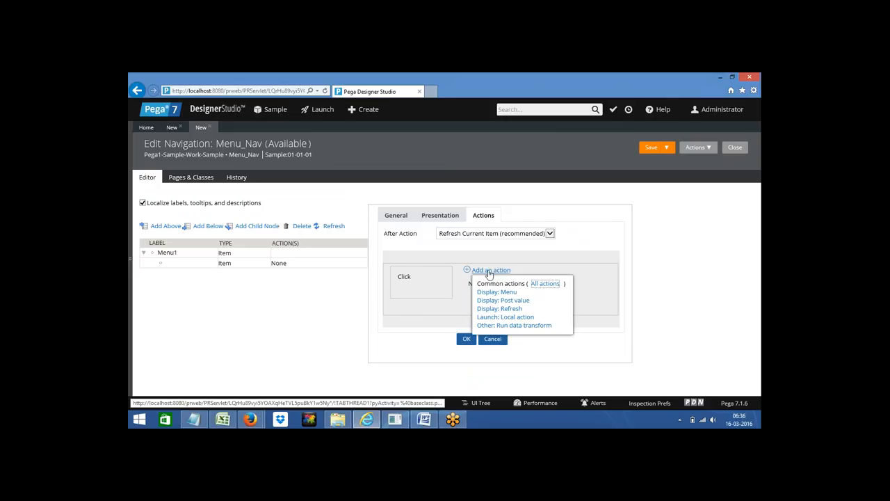
left_click(498, 318)
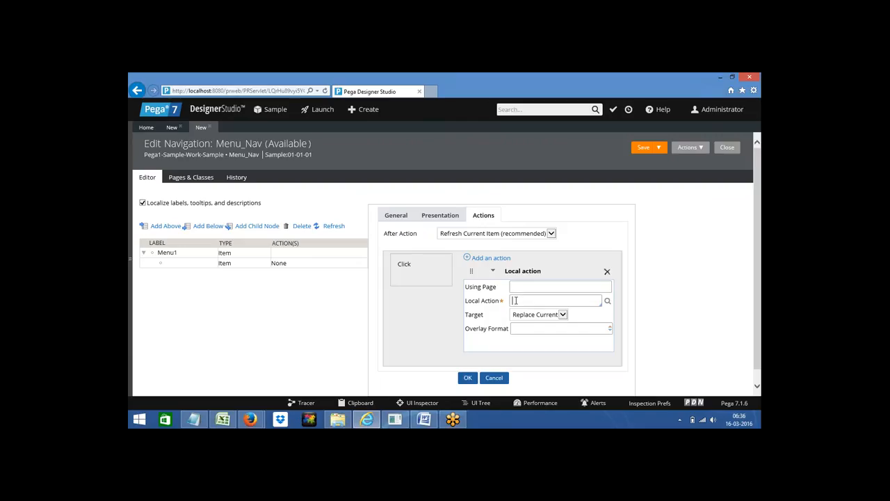
left_click(515, 300)
left_click(467, 379)
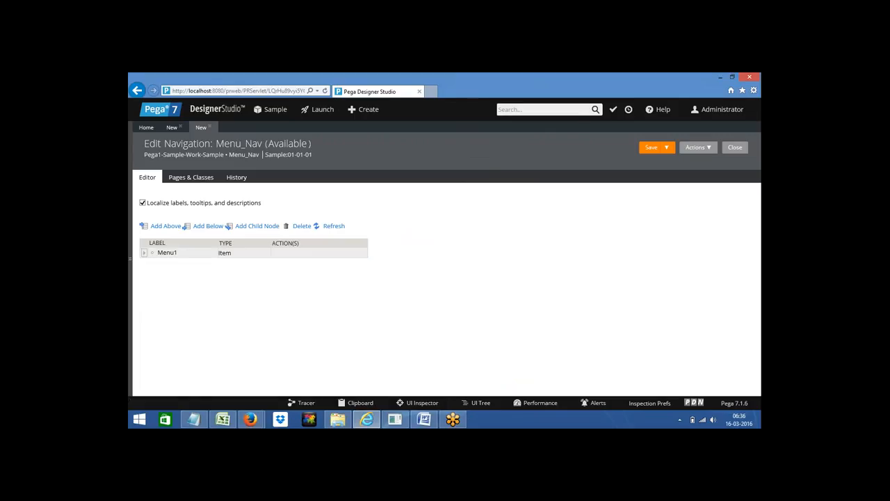
Step: Add a child node under Menu1 labelled 'Menu' and view its Actions properties
left_click(206, 230)
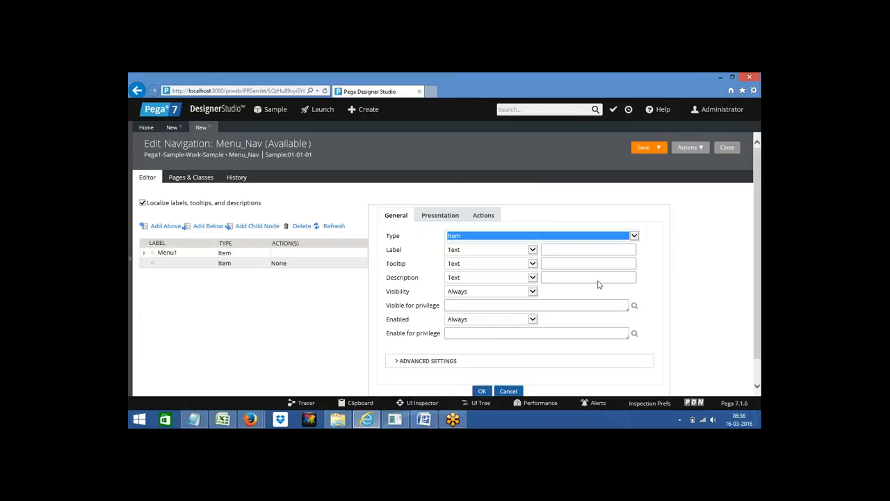
left_click(549, 252)
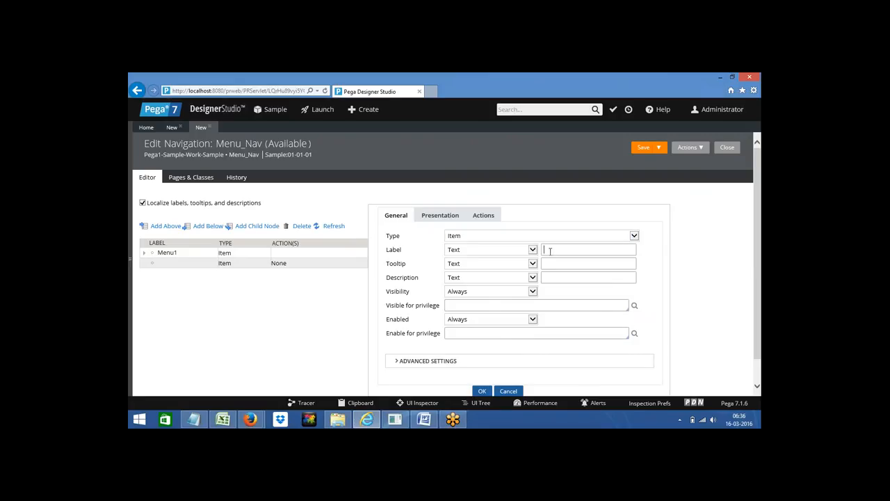
type("Mebu")
key("BackSpace")
key("BackSpace")
type("nu")
left_click(482, 215)
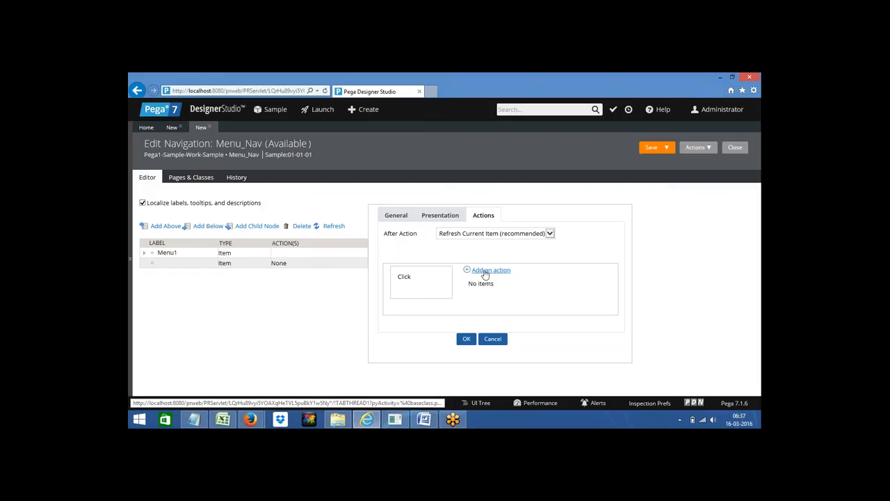
left_click(485, 271)
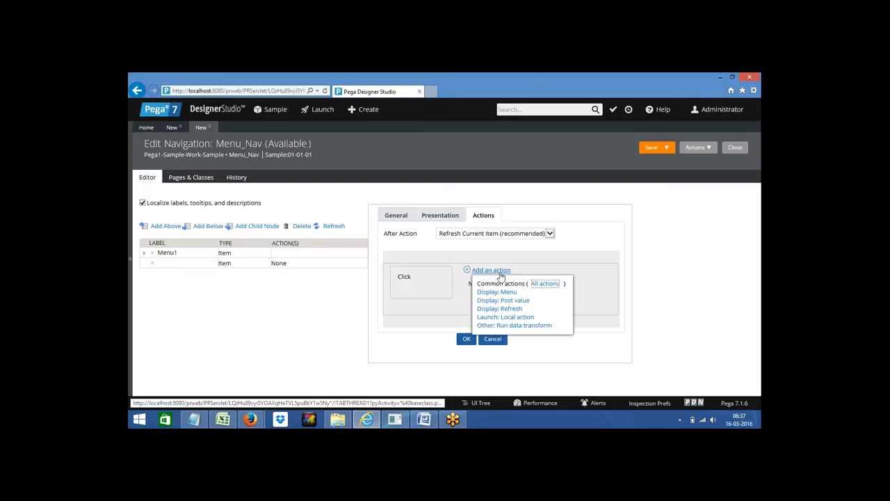
left_click(545, 284)
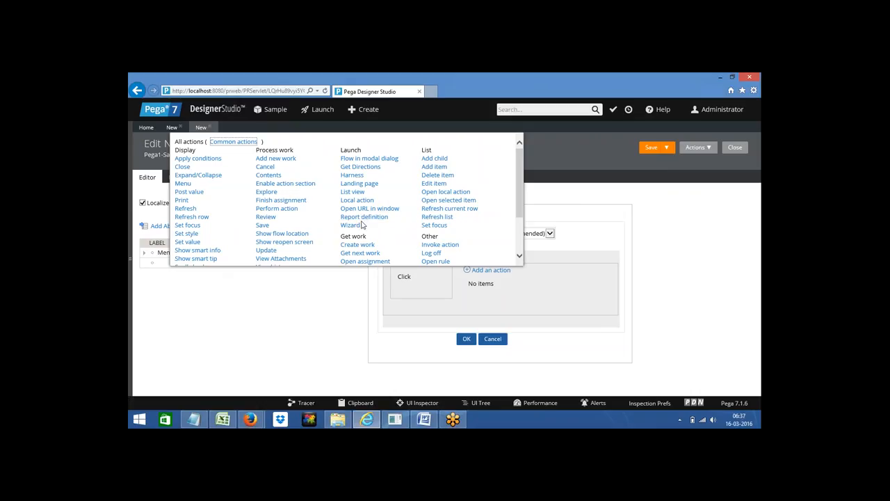
left_click(364, 218)
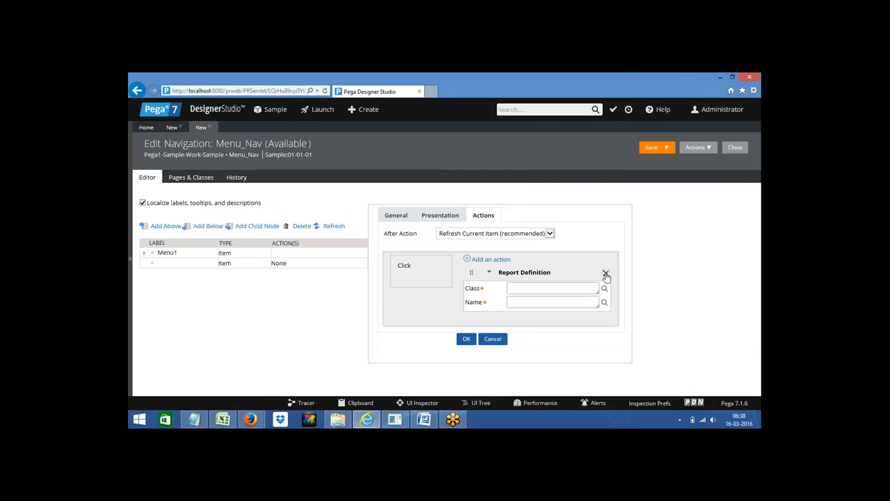
left_click(605, 274)
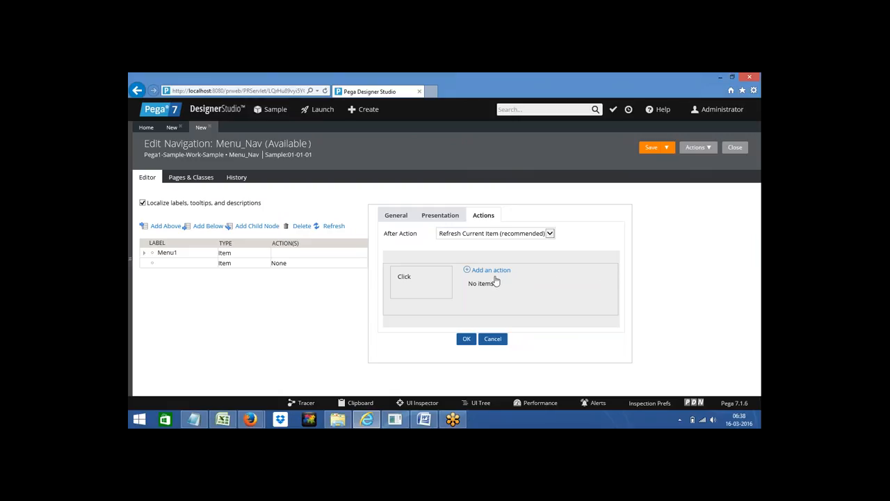
left_click(132, 261)
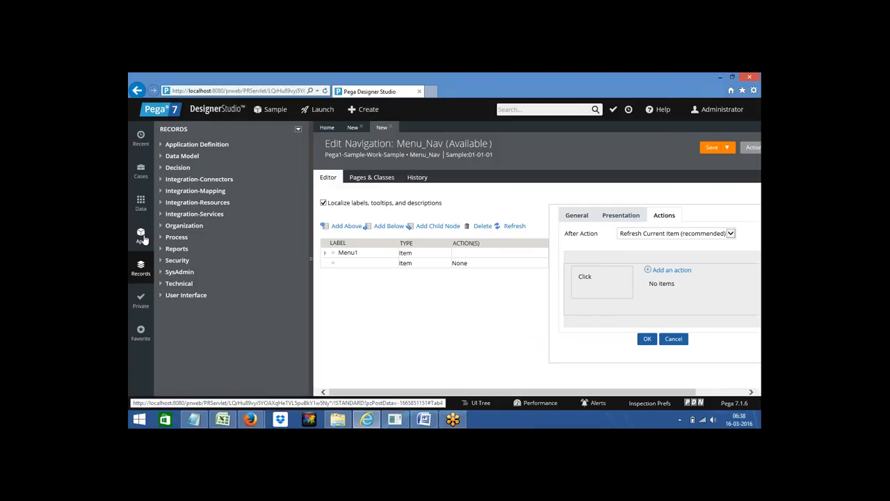
Step: Confirm the Menu item's settings and save Menu_Nav, which fails with 2 errors
left_click(141, 236)
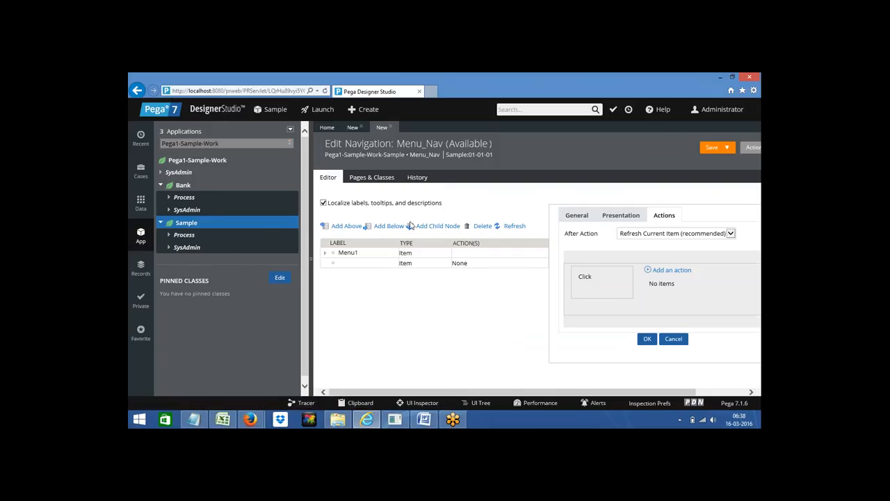
left_click(647, 339)
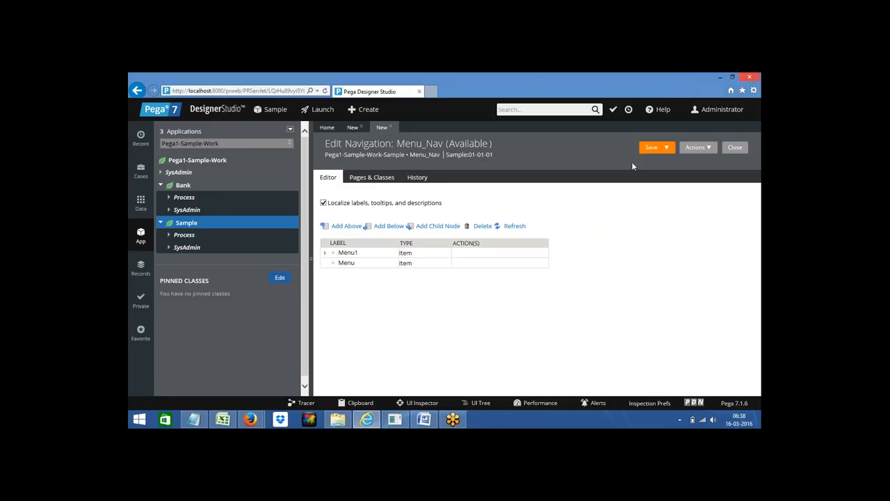
left_click(648, 149)
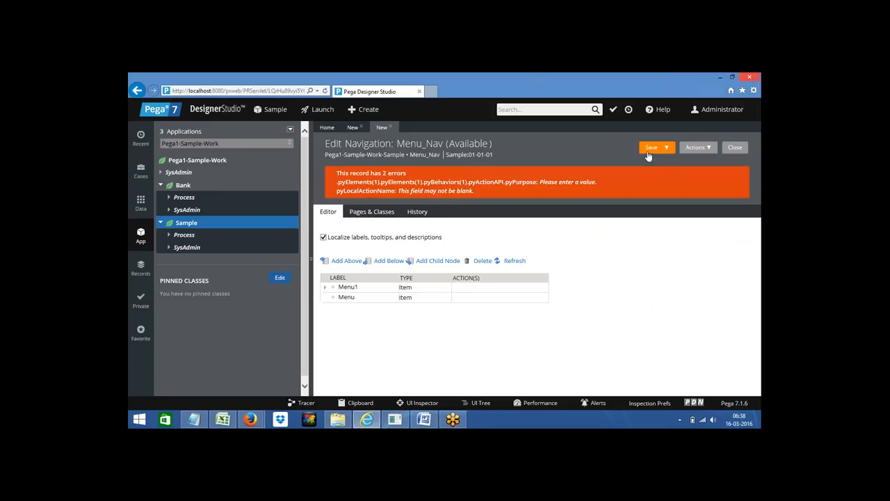
left_click(466, 292)
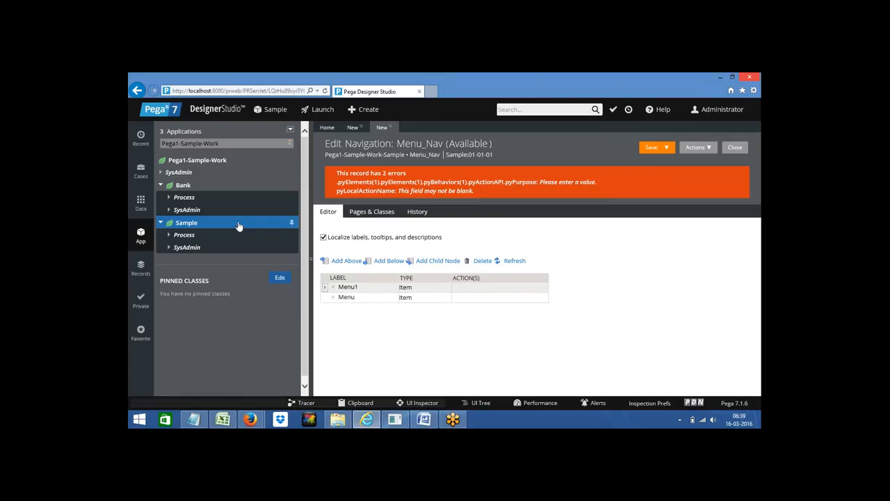
Step: Start new Sample properties: AccountNo as Integer, plus NetworkOperator and RecType rows
right_click(186, 229)
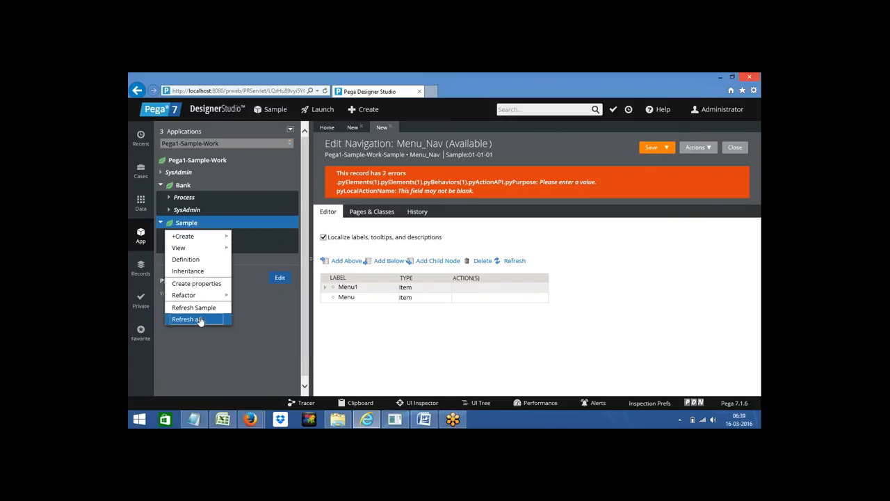
left_click(195, 284)
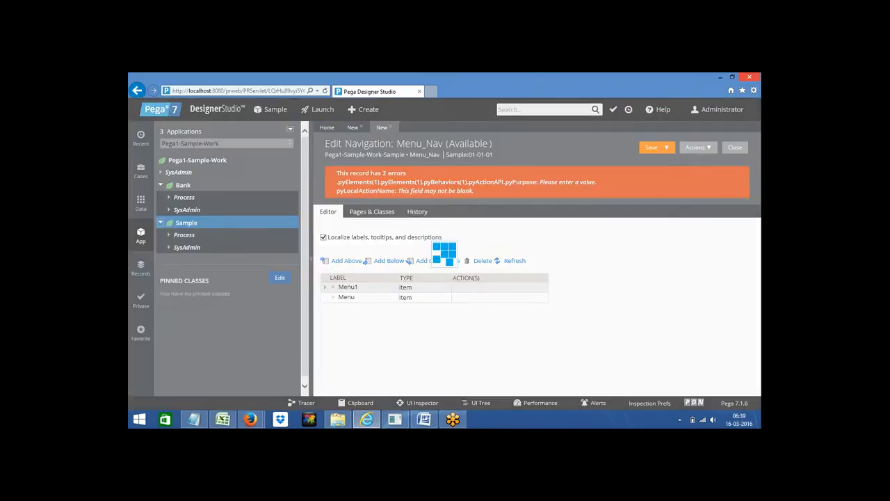
left_click(332, 258)
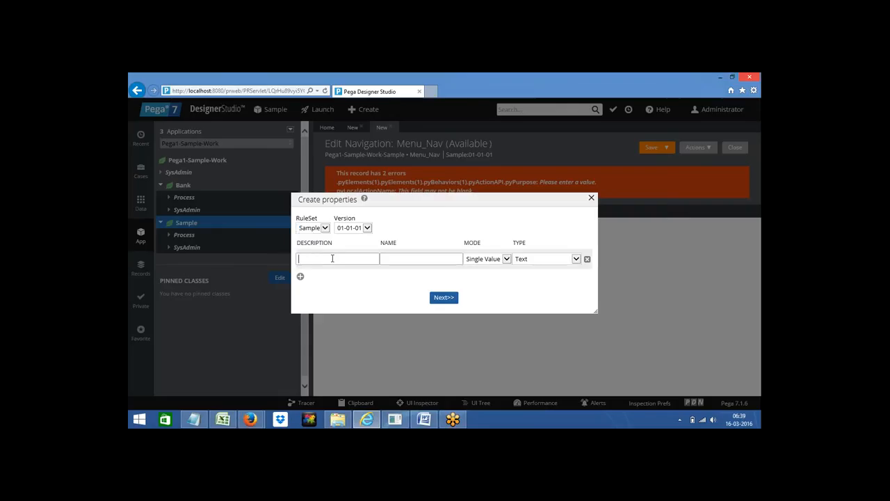
type("Account")
left_click(403, 258)
left_click(538, 260)
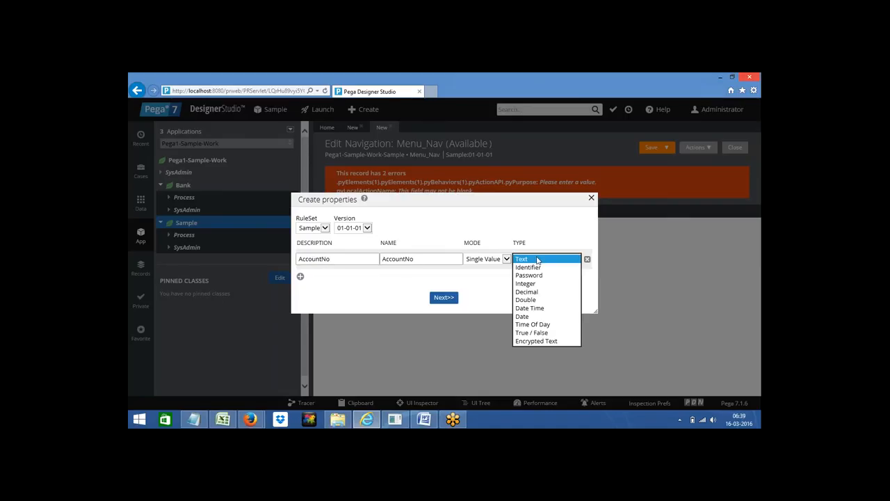
key("Return")
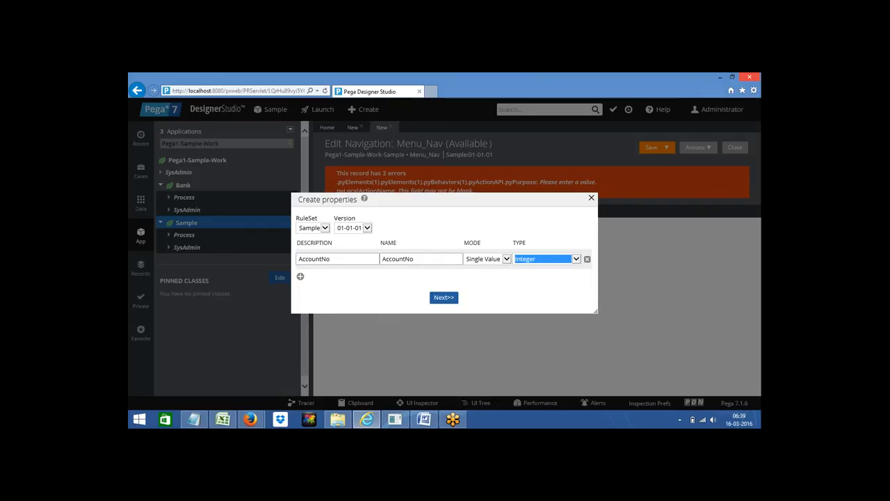
left_click(300, 277)
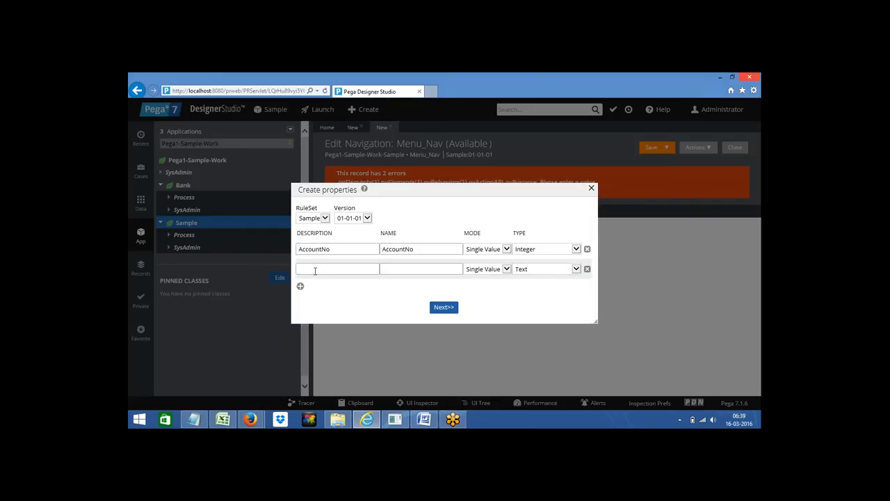
type("NetworkO")
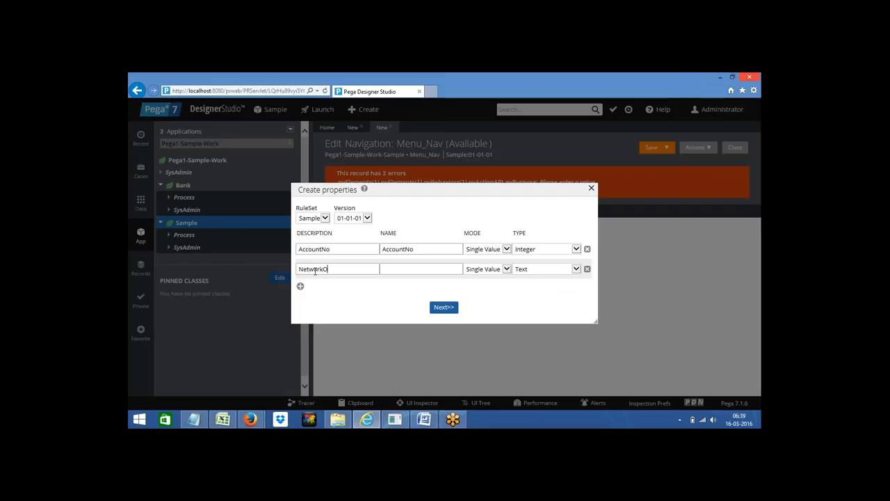
type("perator")
left_click(393, 269)
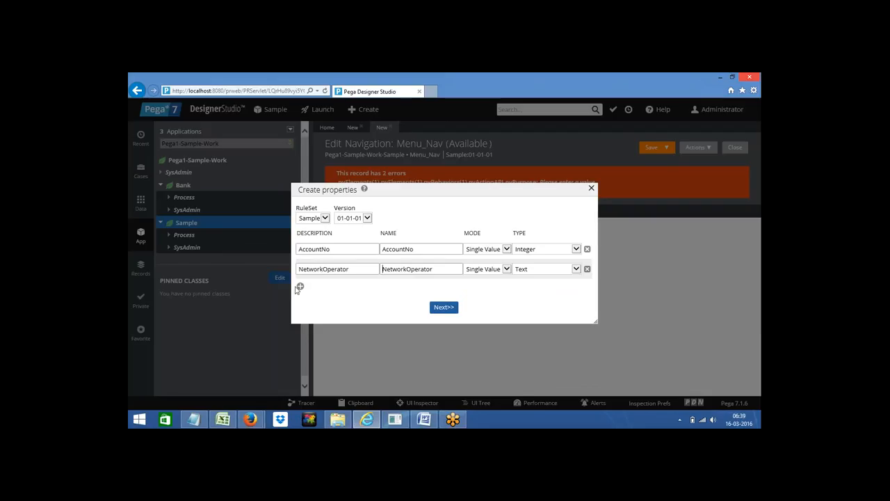
left_click(300, 286)
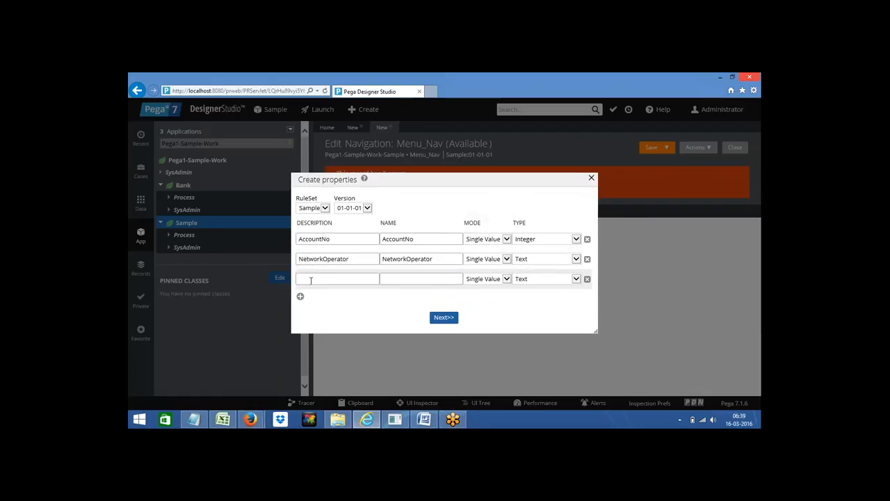
type("RecType")
key("Tab")
Step: Add Amount as an Integer property, plus PhoneNo and Name rows
left_click(300, 297)
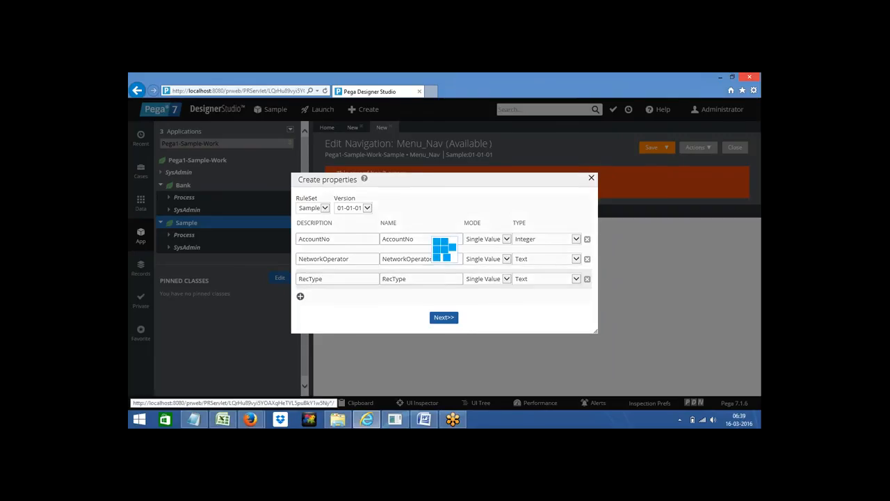
type("Amount")
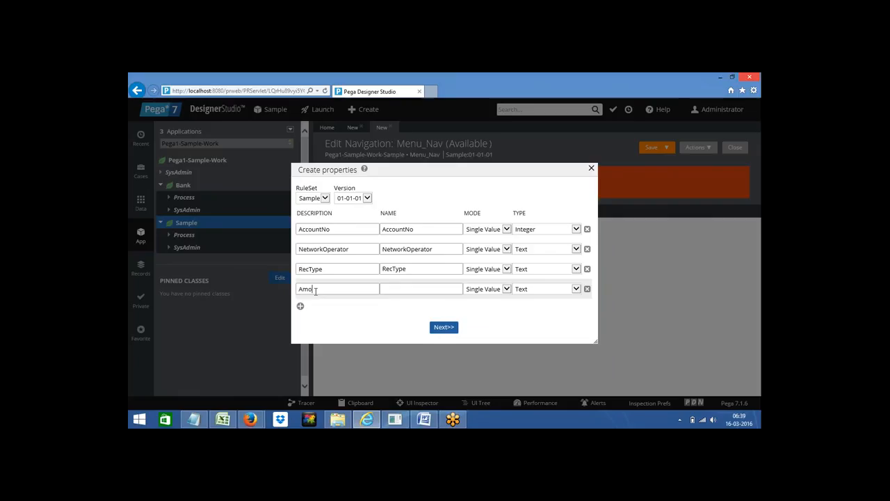
left_click(401, 289)
left_click(528, 289)
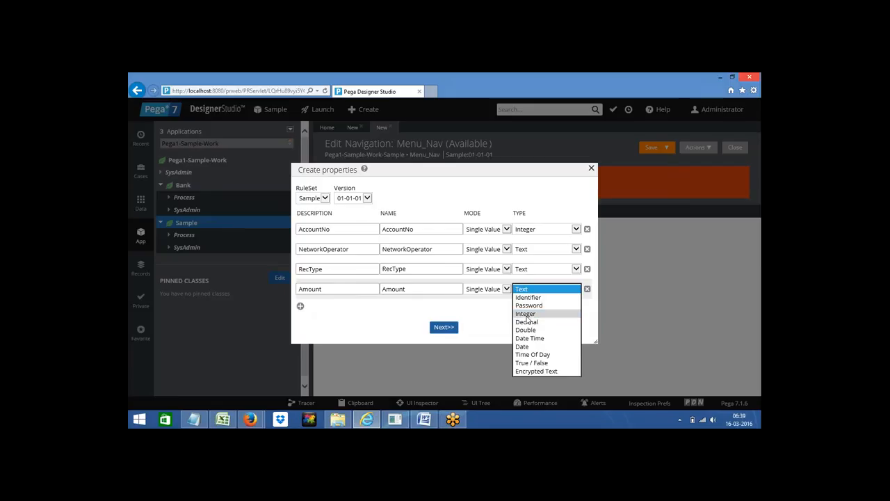
left_click(527, 314)
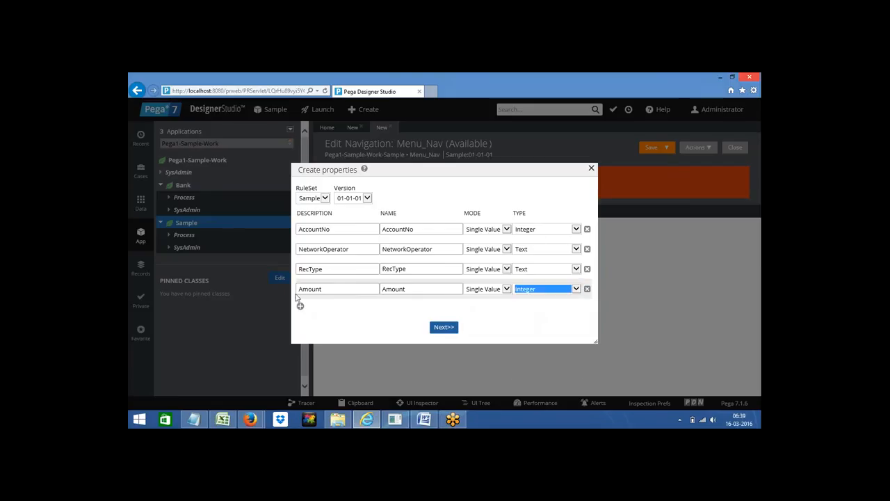
left_click(300, 306)
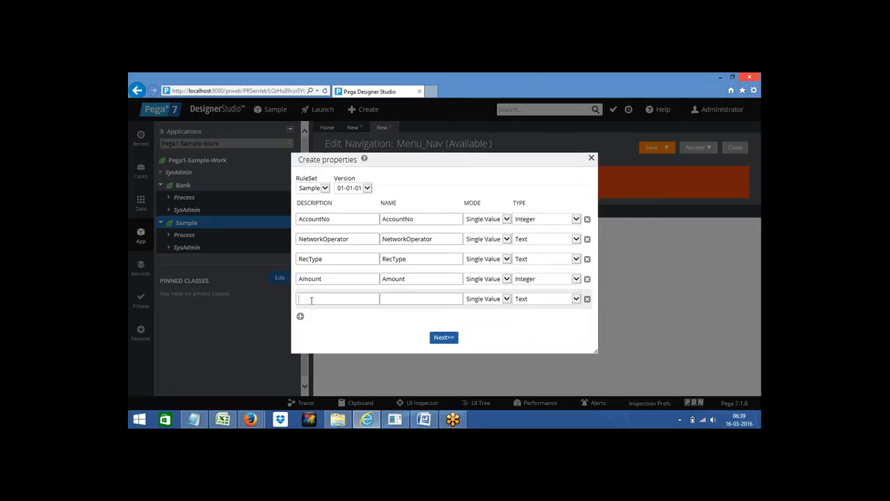
type("PhoneNO")
left_click(396, 301)
left_click(300, 316)
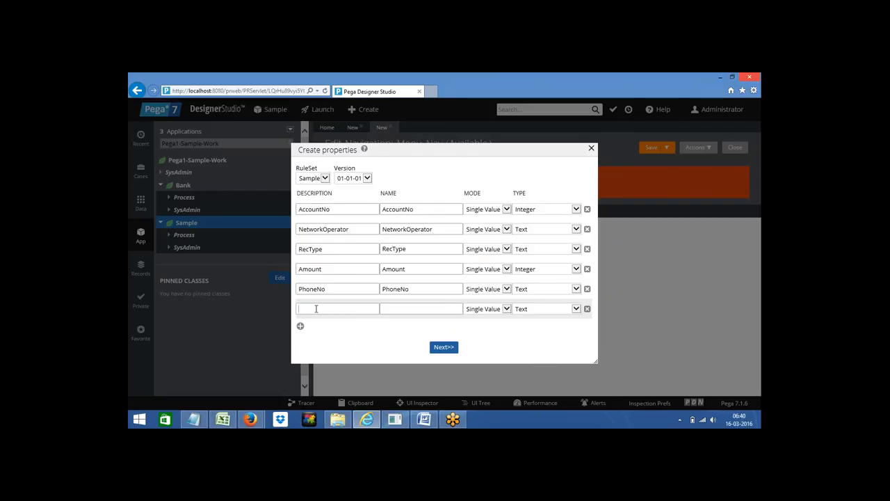
type("Name")
left_click(395, 306)
Step: Make PhoneNo an Integer too, then advance through the wizard and submit all six properties
left_click(445, 350)
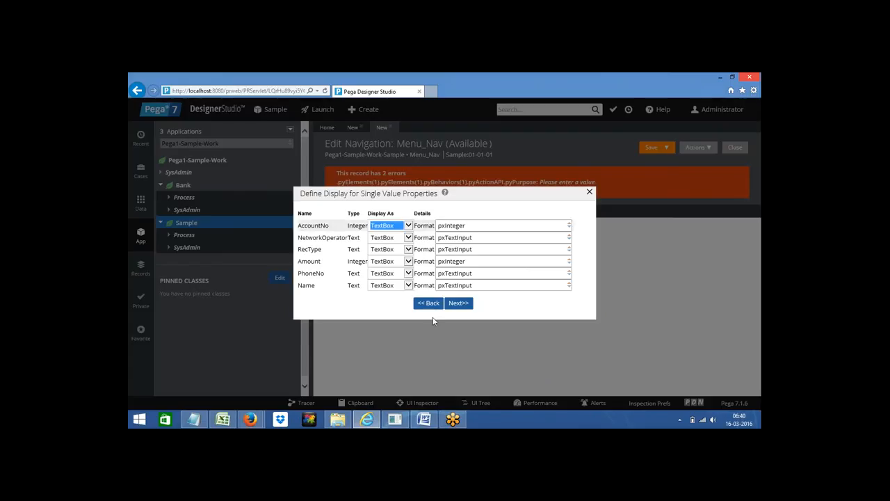
left_click(430, 307)
left_click(531, 290)
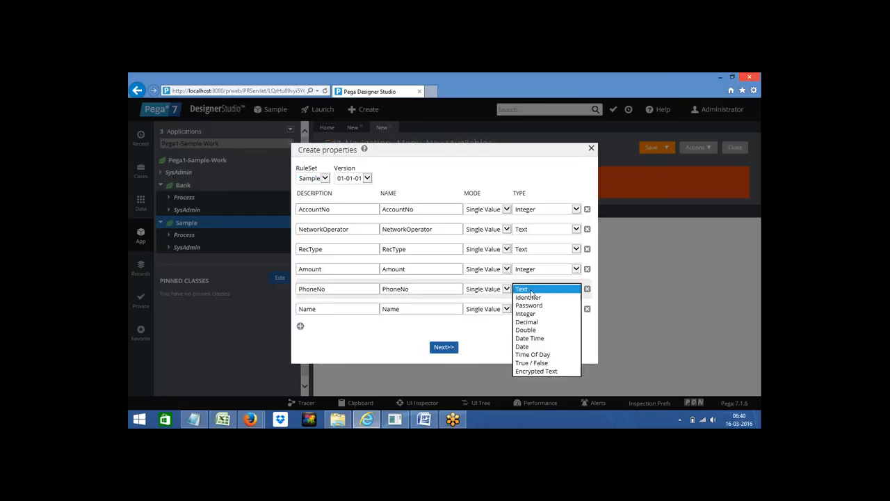
left_click(527, 313)
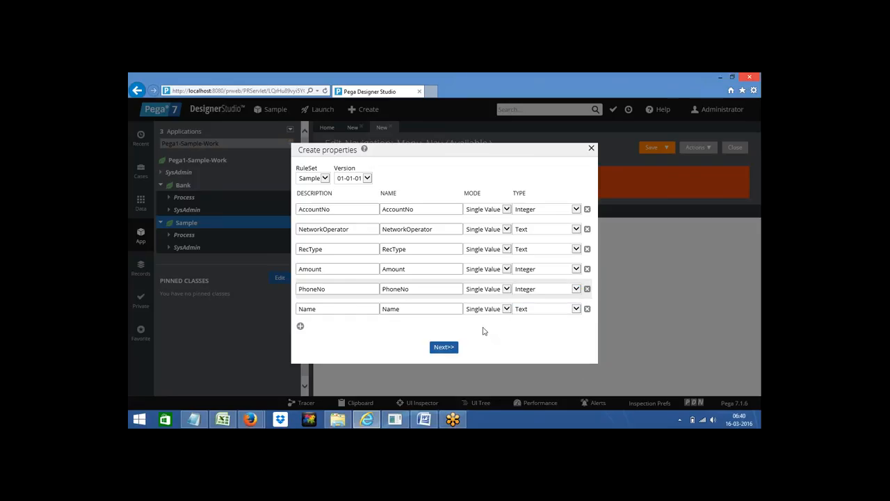
left_click(444, 347)
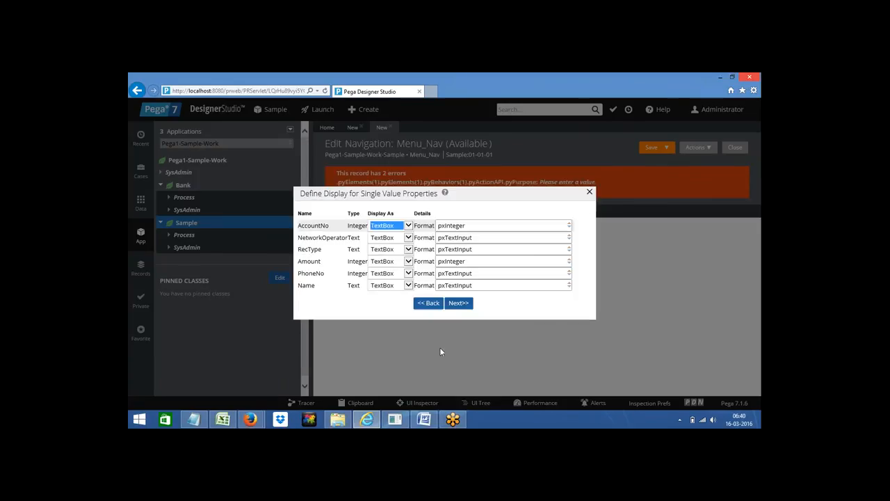
left_click(460, 304)
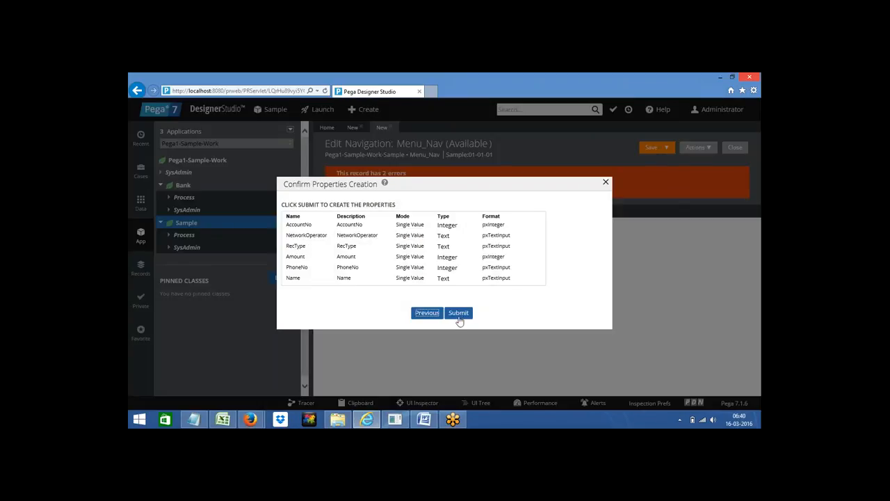
left_click(459, 312)
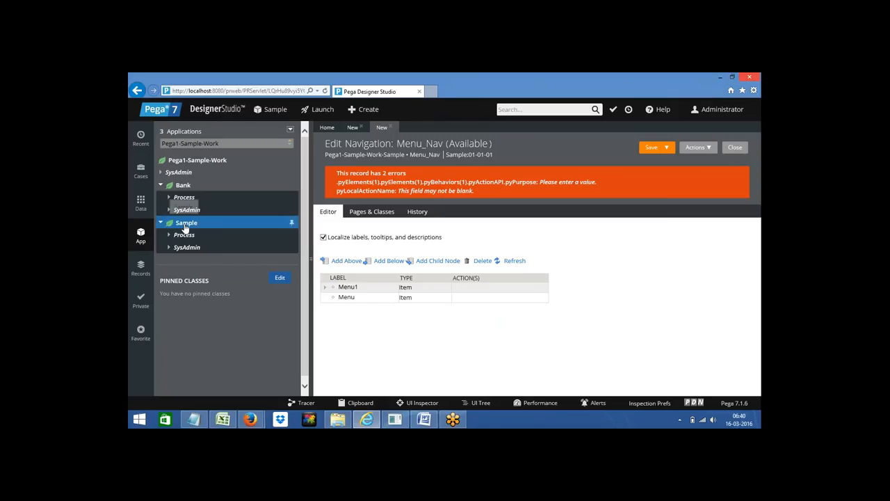
Step: Create a section labelled 'MainPage' in Pega1-Sample-Work-Sample and open it with Create and open
right_click(185, 227)
mouse_move(205, 236)
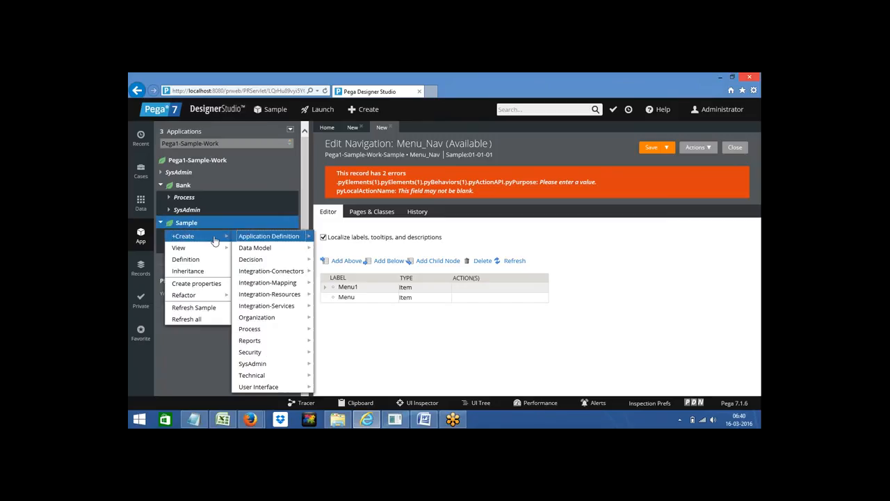
mouse_move(272, 393)
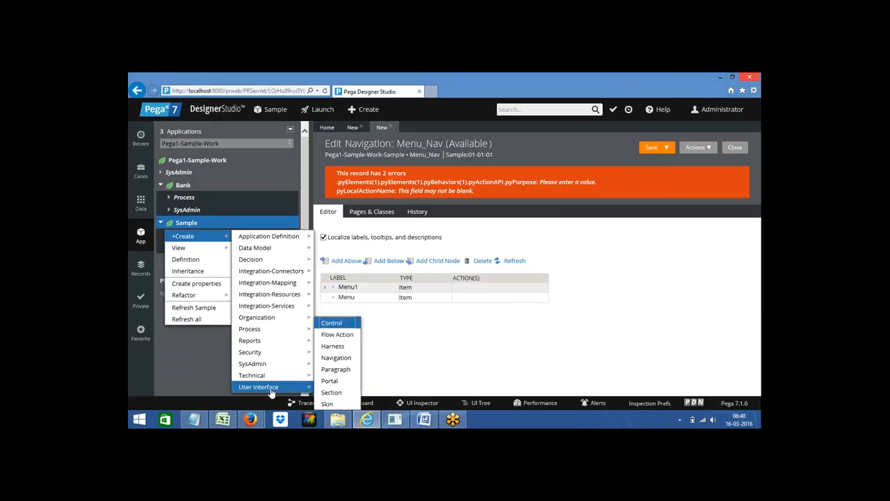
left_click(332, 393)
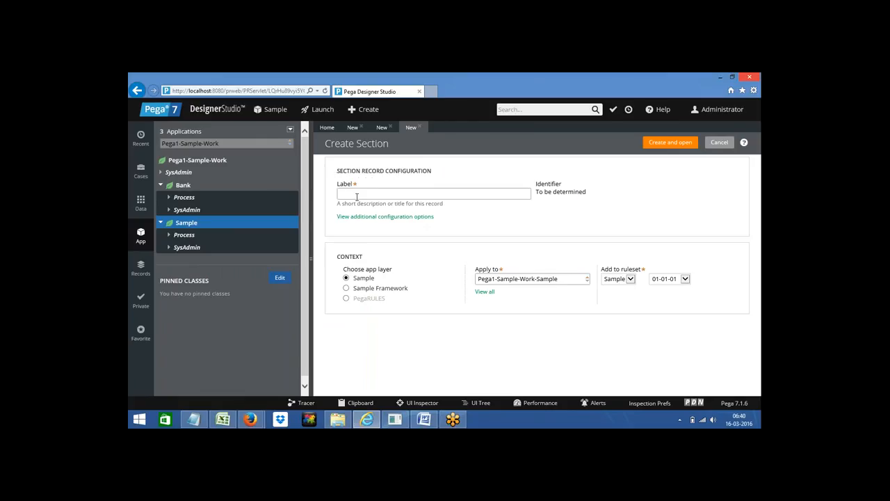
left_click(353, 127)
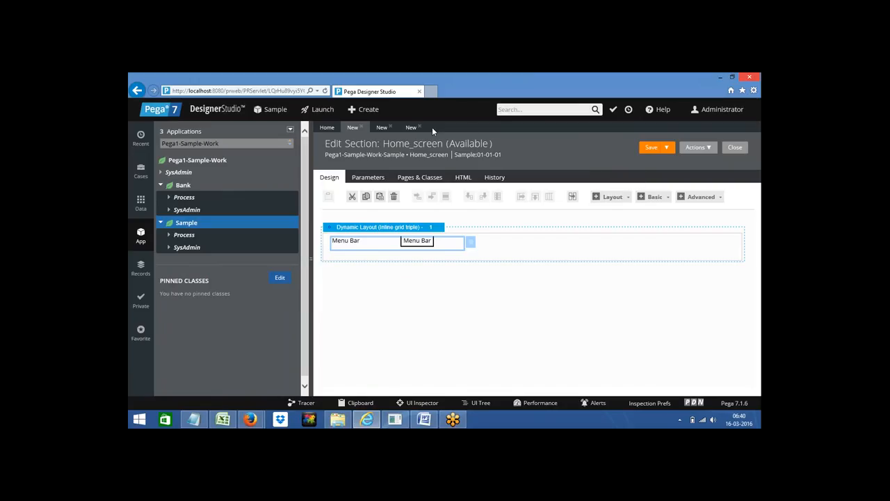
left_click(409, 128)
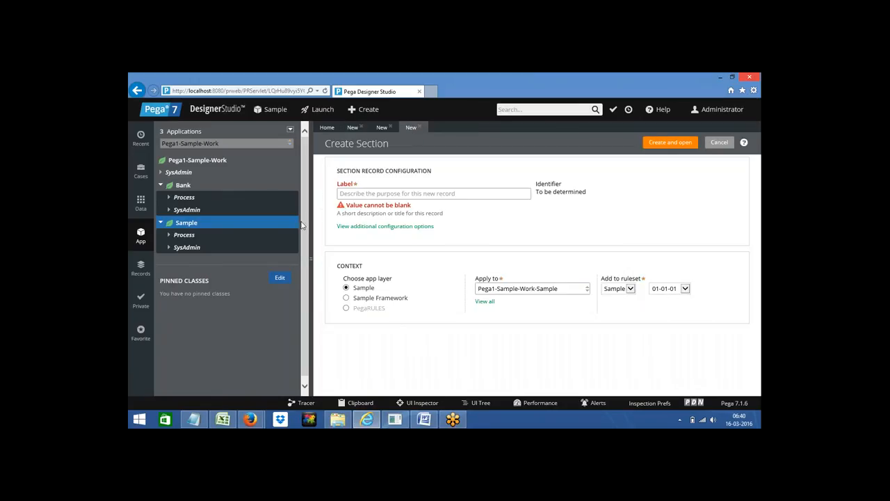
left_click(340, 195)
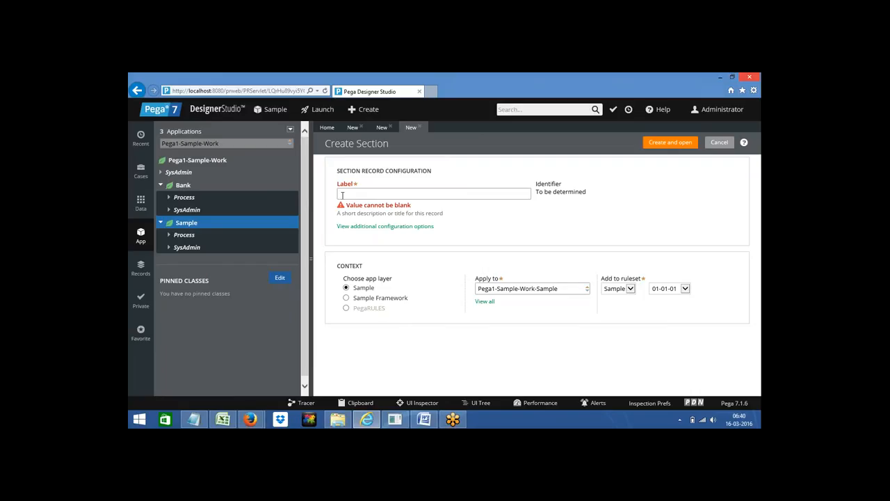
type("MainPage")
left_click(665, 145)
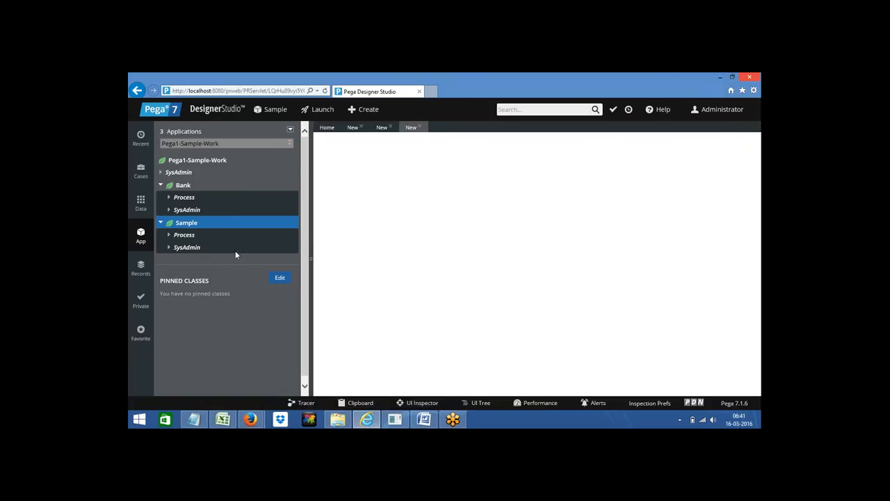
Step: Refresh Sample, then place Name, NetworkOperator, RecType, PhoneNo and Amount in the MainPage layout and save it
right_click(185, 226)
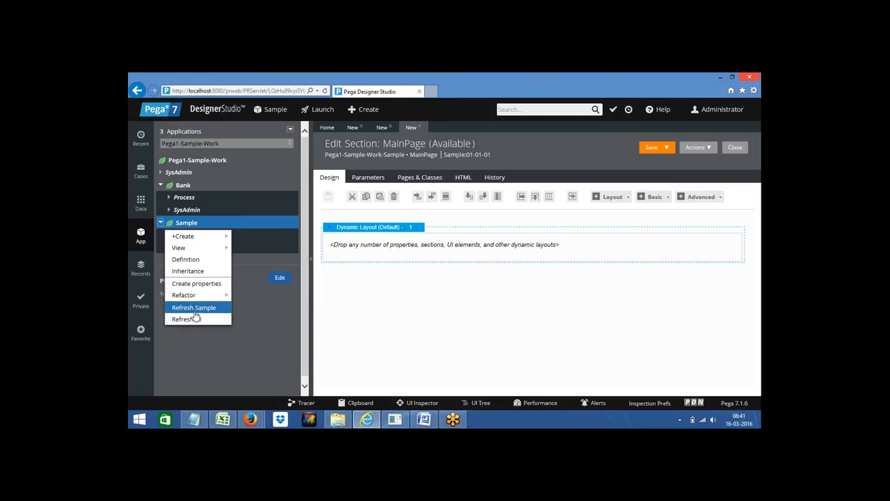
left_click(194, 309)
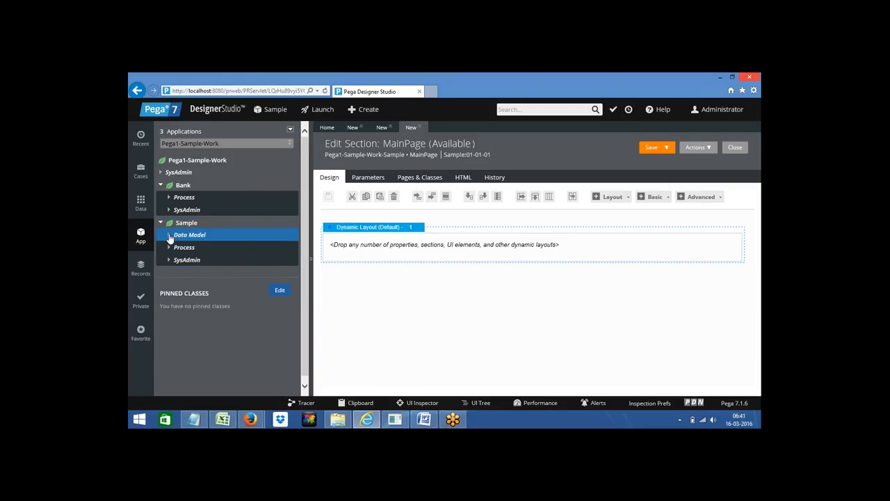
left_click(169, 235)
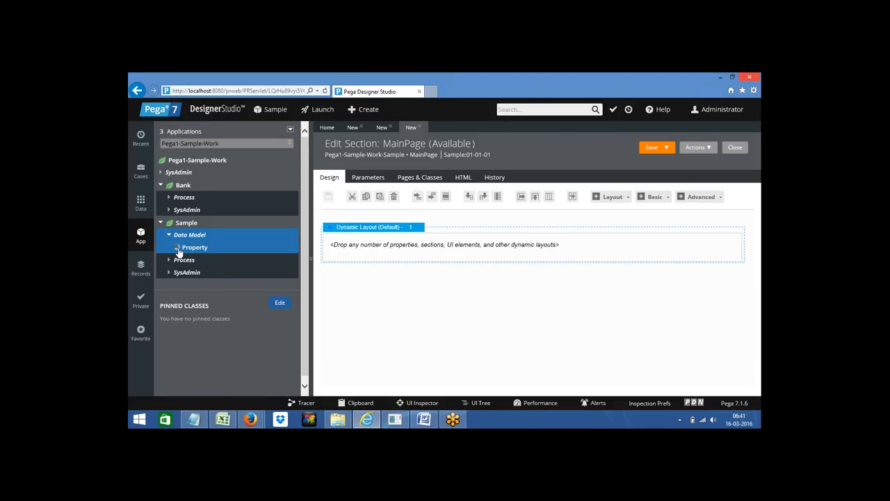
left_click(179, 249)
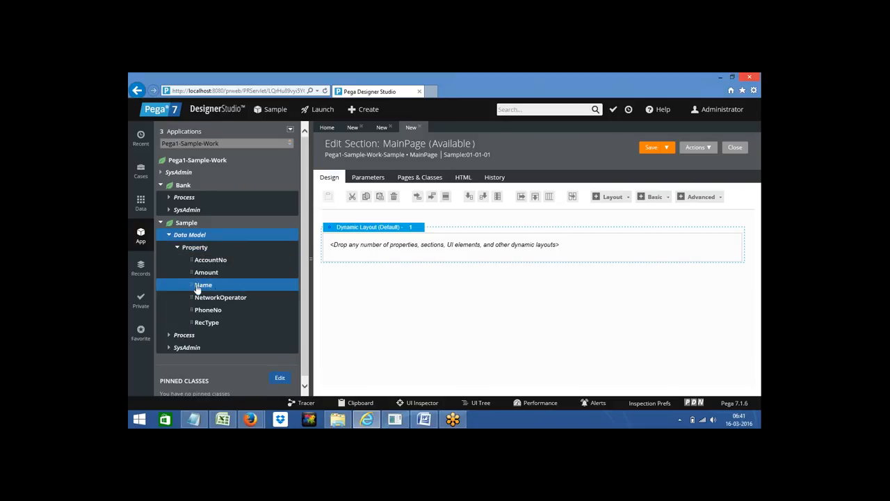
left_click_drag(189, 285, 401, 248)
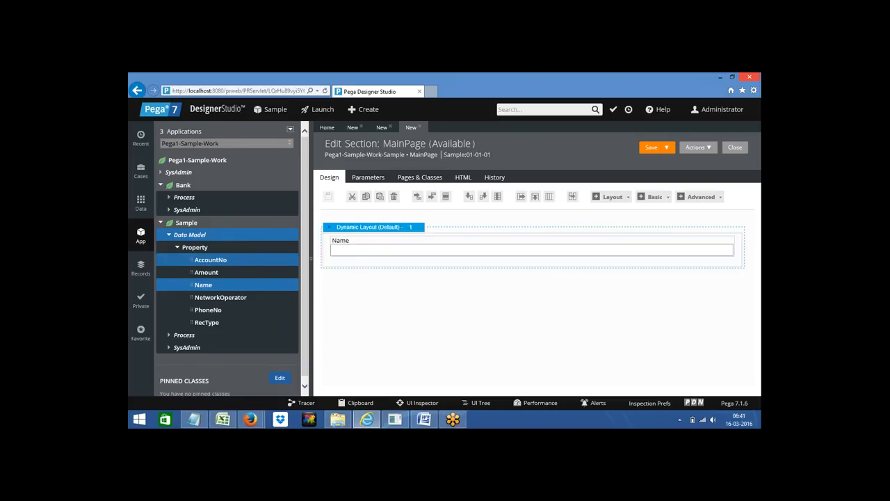
left_click(191, 297)
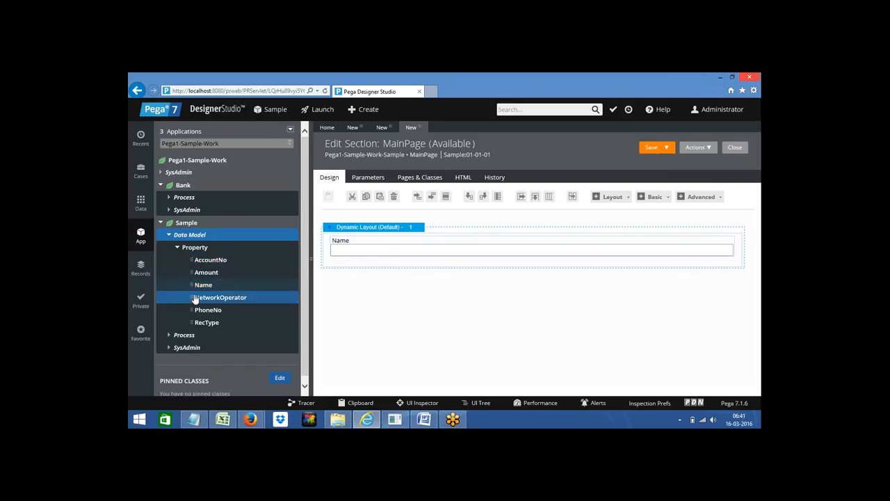
left_click_drag(191, 297, 429, 274)
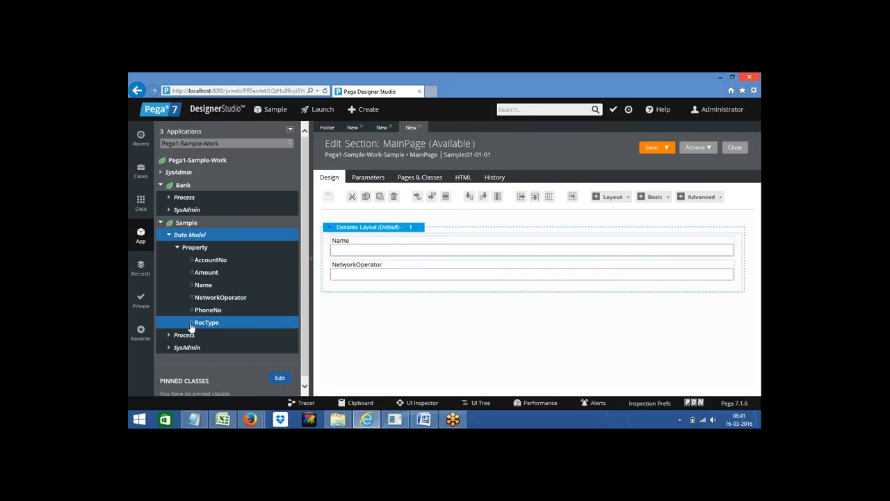
left_click_drag(192, 327, 371, 291)
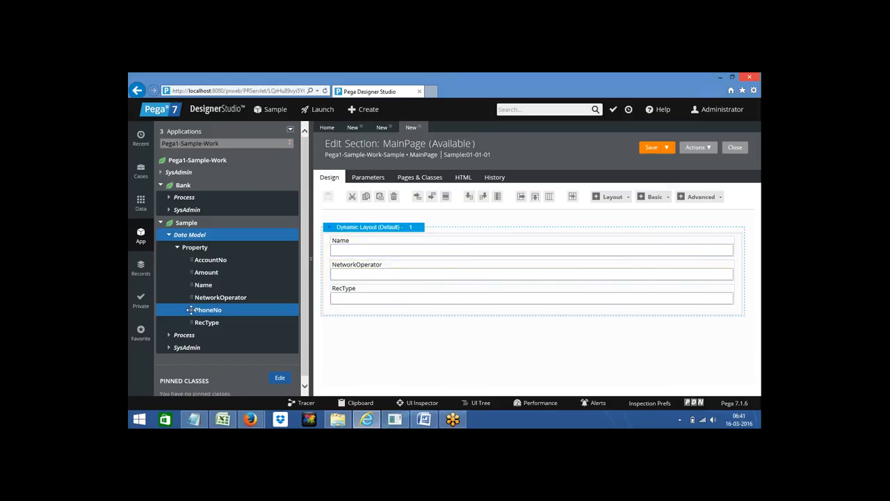
left_click_drag(190, 309, 374, 320)
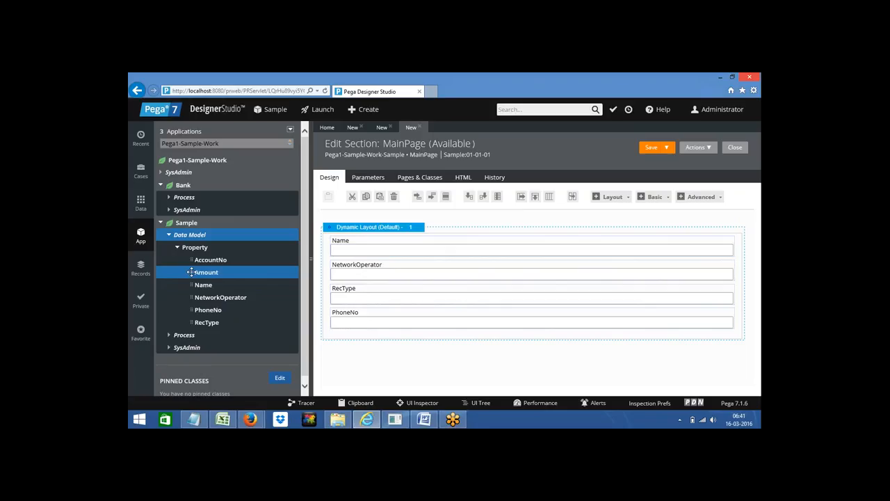
left_click_drag(191, 272, 399, 340)
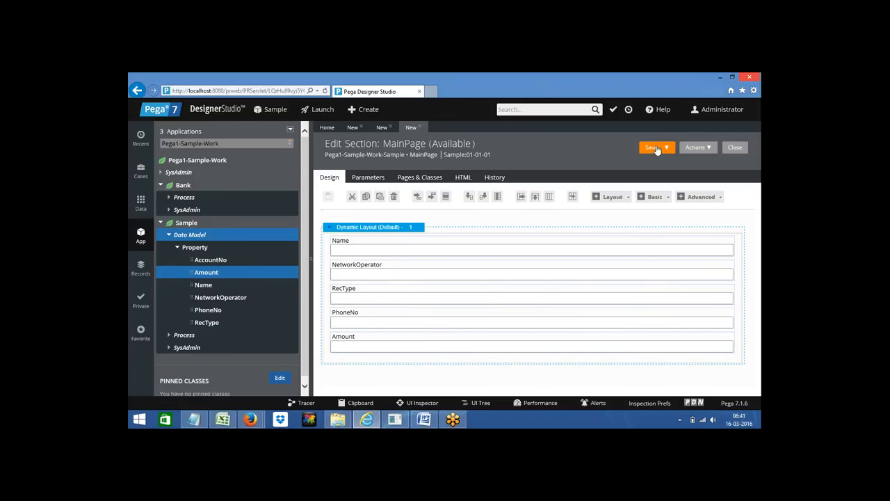
left_click(650, 149)
Step: Create a flow action labelled 'MainPage' in the Sample class and open it
left_click(197, 234)
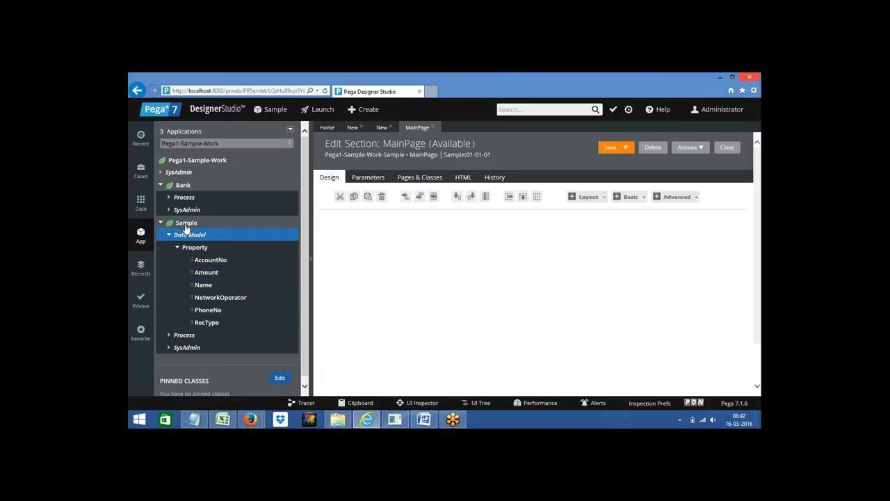
right_click(187, 229)
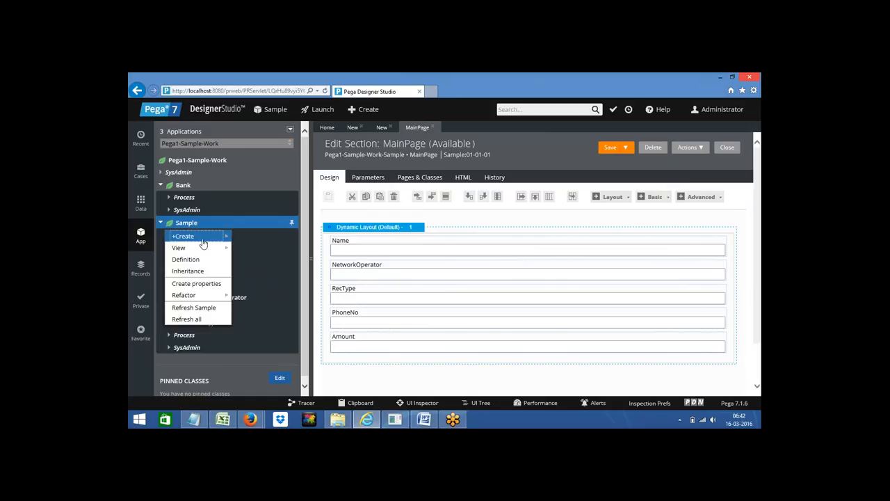
mouse_move(204, 237)
mouse_move(279, 390)
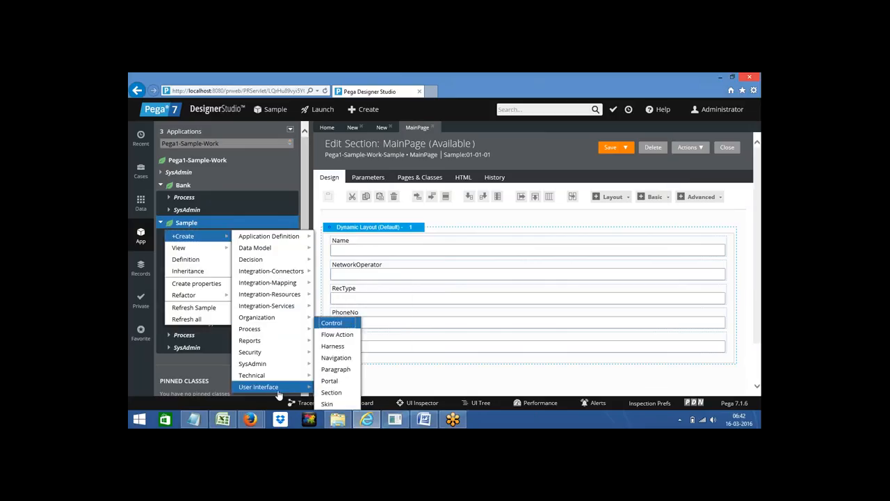
left_click(342, 345)
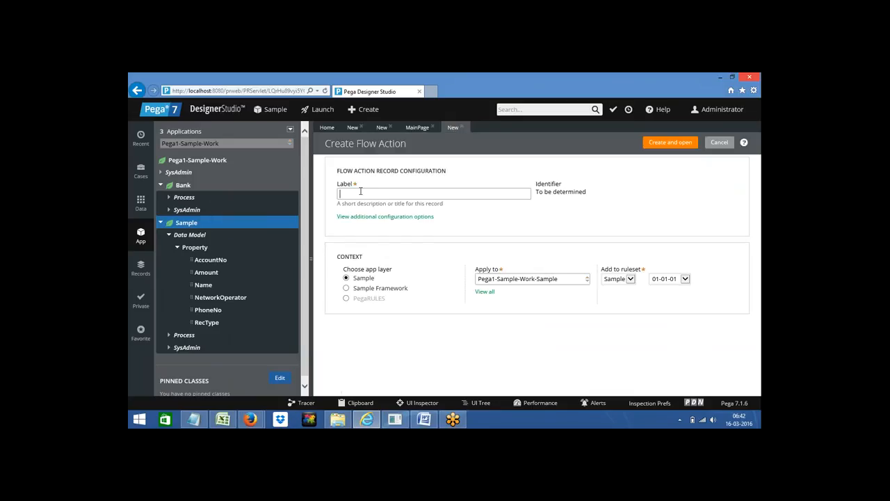
type("MainPage")
left_click(661, 143)
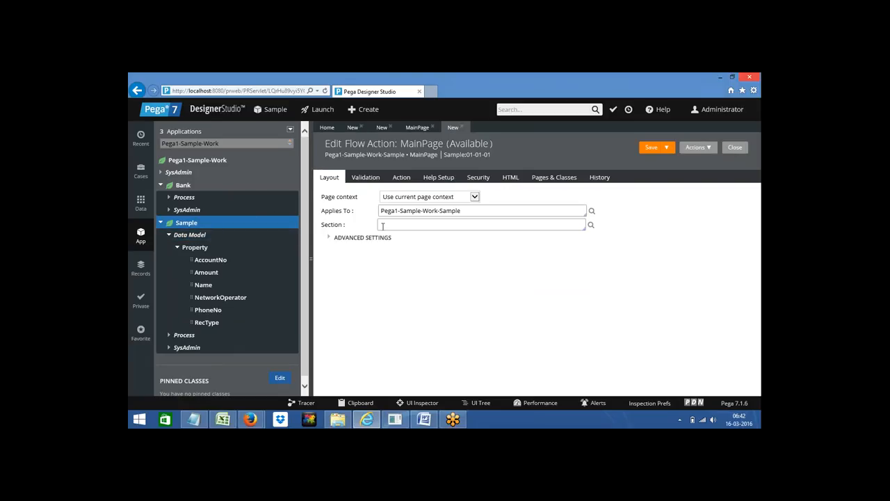
Step: Set the flow action's section to MainPage and save it
left_click(381, 225)
key("Down")
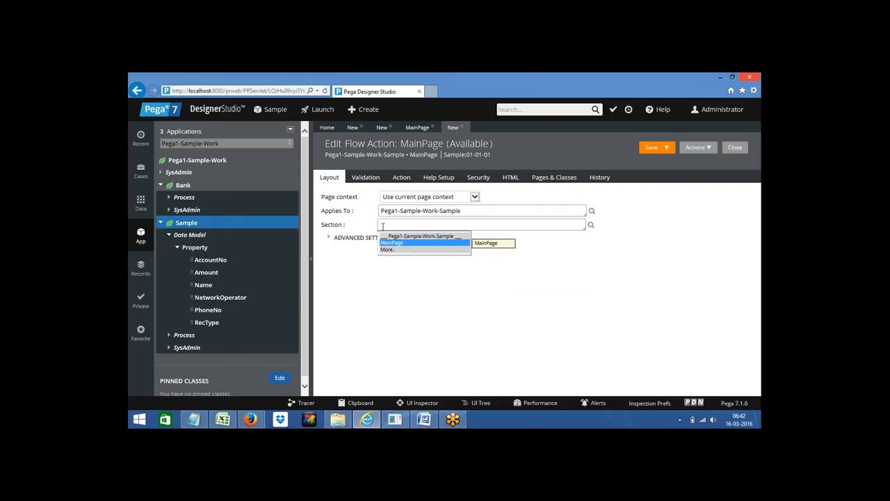
key("Return")
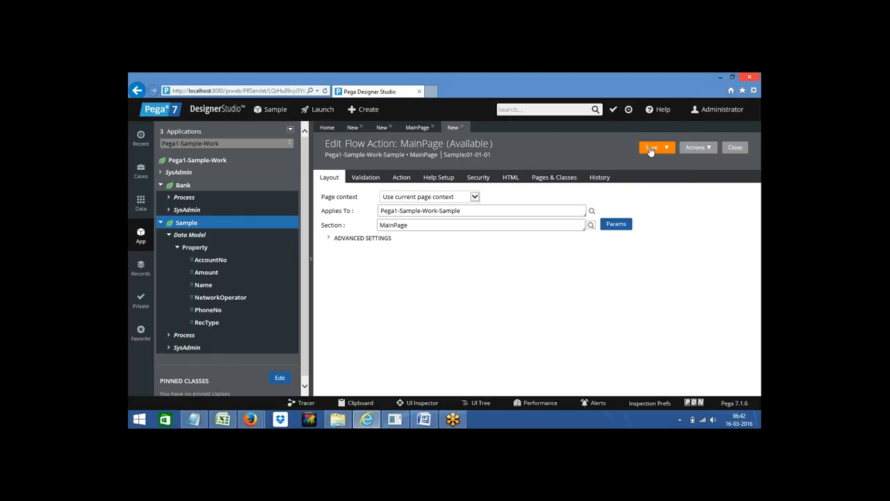
left_click(650, 149)
Step: Return to Menu_Nav, expand Menu1 and open the SUbmenu1 item's settings
right_click(183, 225)
mouse_move(220, 246)
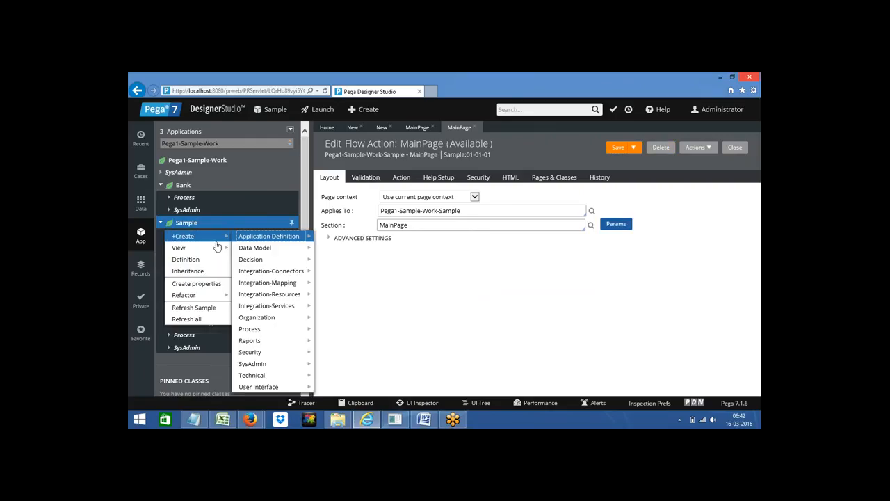
mouse_move(202, 236)
mouse_move(292, 236)
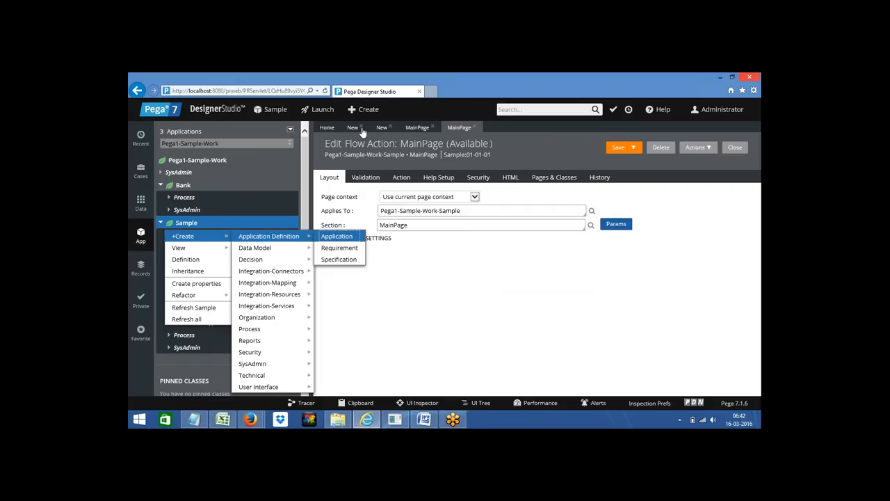
left_click(382, 128)
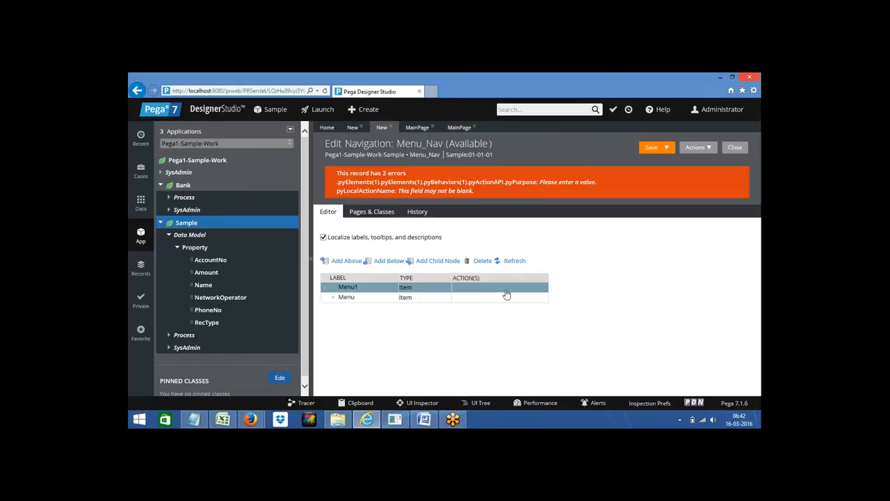
left_click(325, 287)
left_click(467, 298)
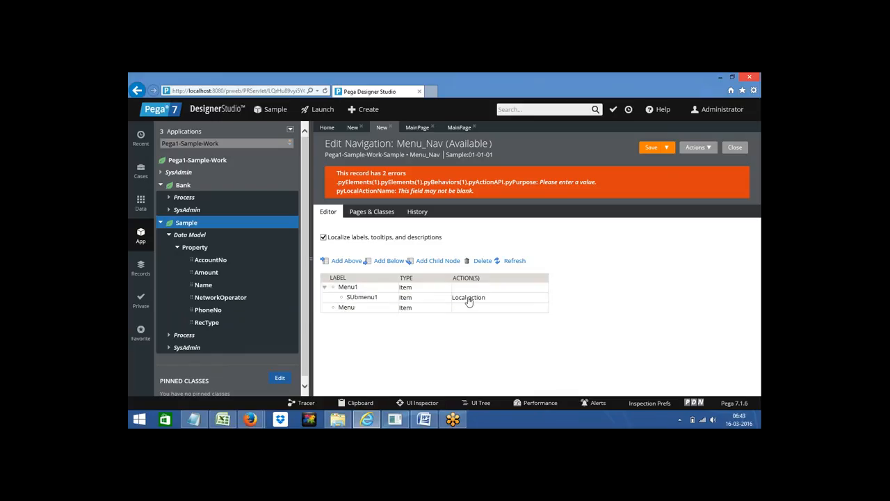
double_click(470, 297)
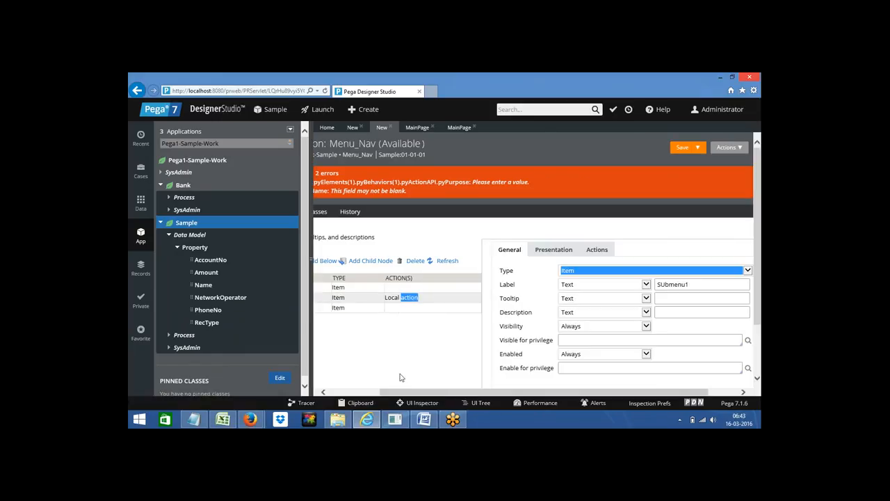
left_click(313, 260)
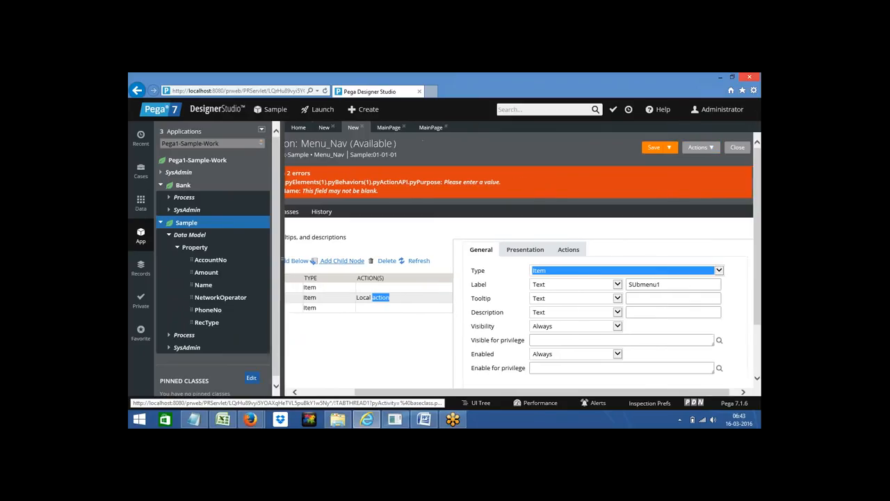
left_click(334, 261)
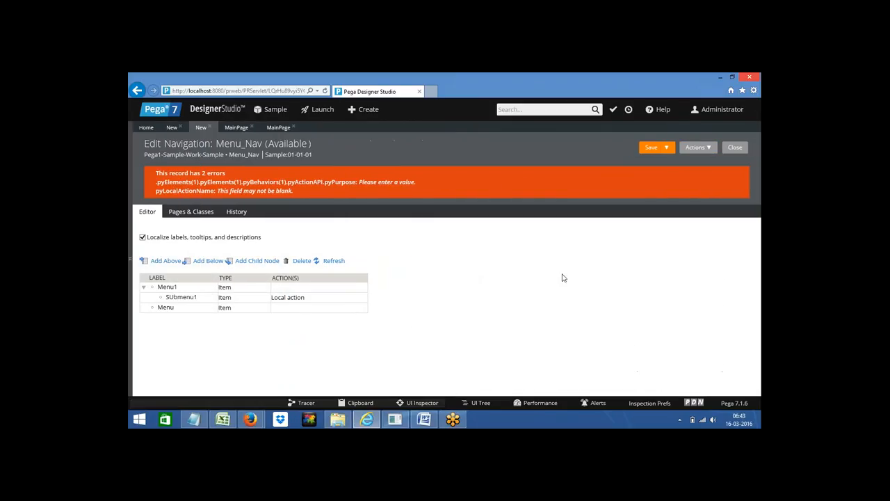
double_click(278, 297)
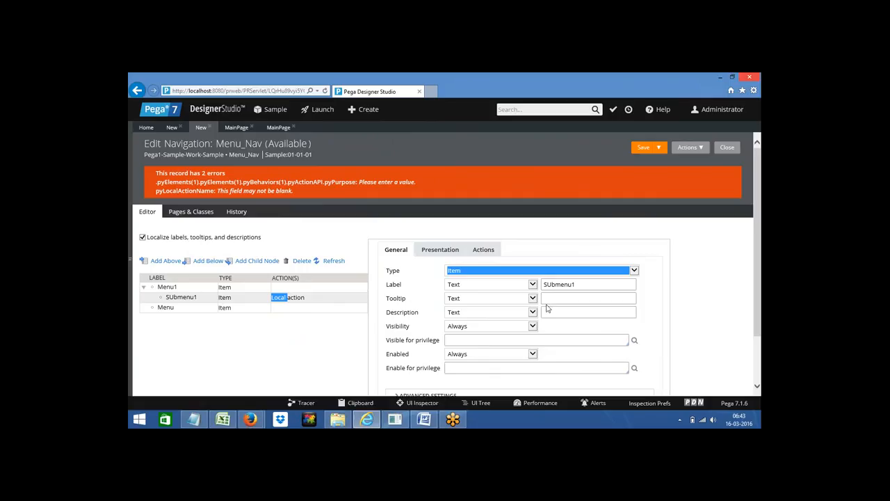
Step: Give SUbmenu1 the MainPage local action with target Replace Current and Standard overlay format
left_click(484, 250)
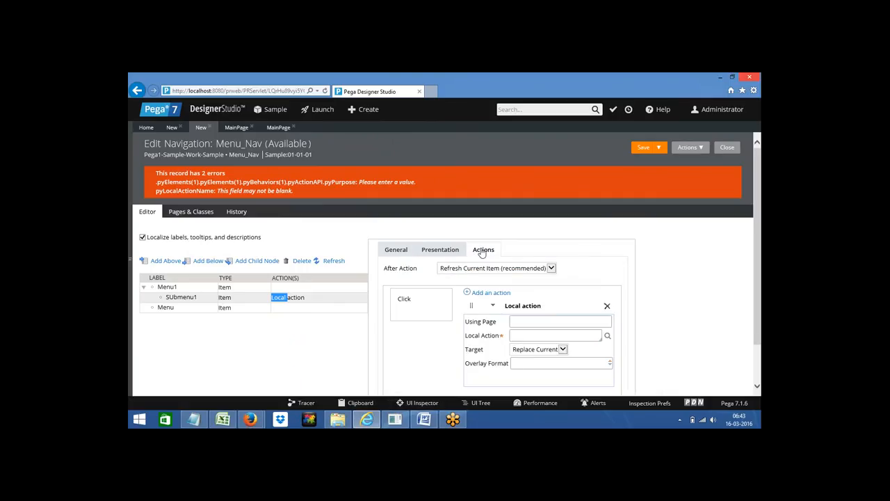
left_click(519, 335)
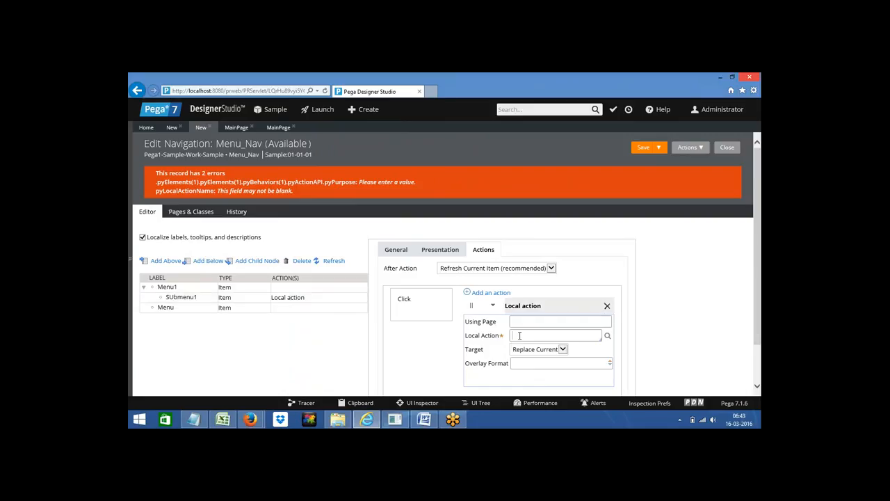
key("Return")
left_click(530, 352)
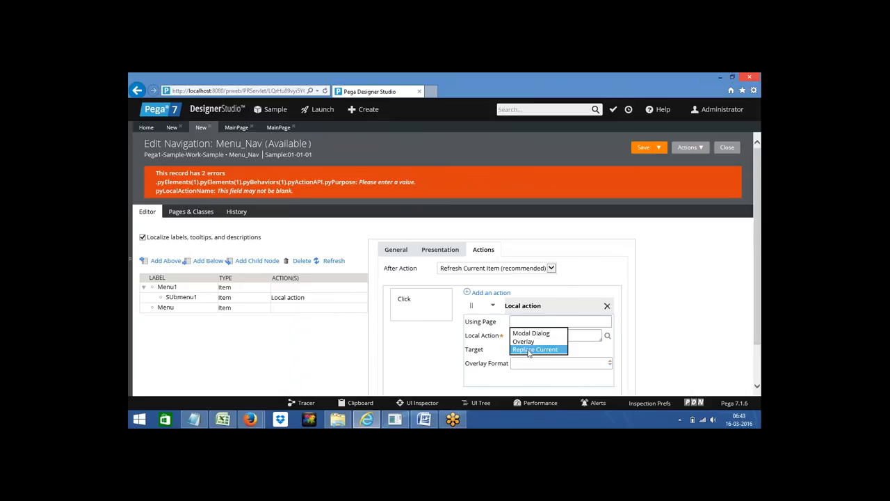
left_click(529, 352)
left_click(520, 363)
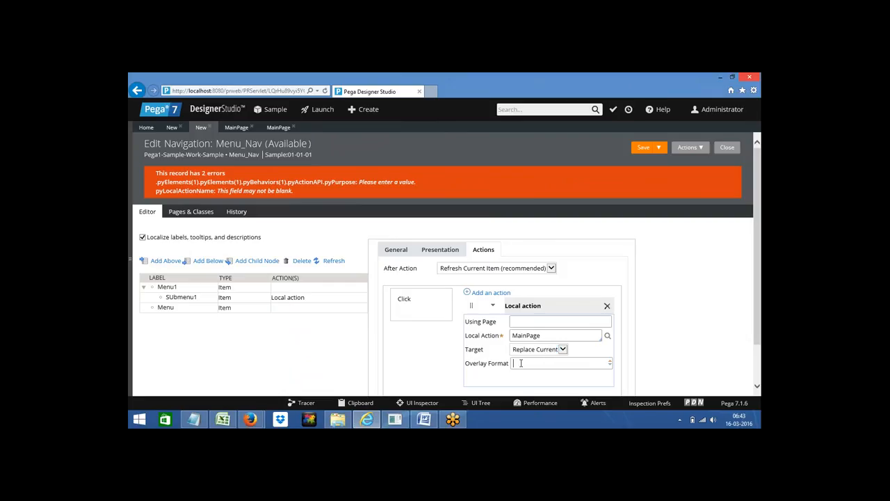
key("Down")
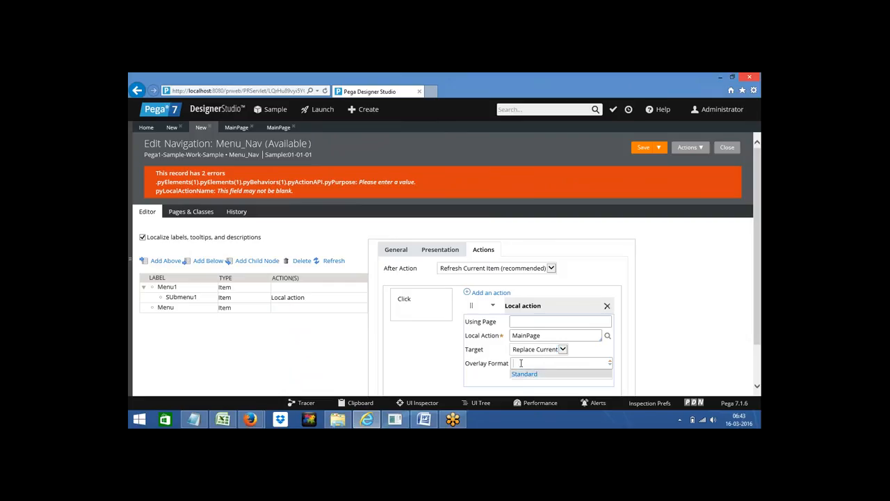
key("Return")
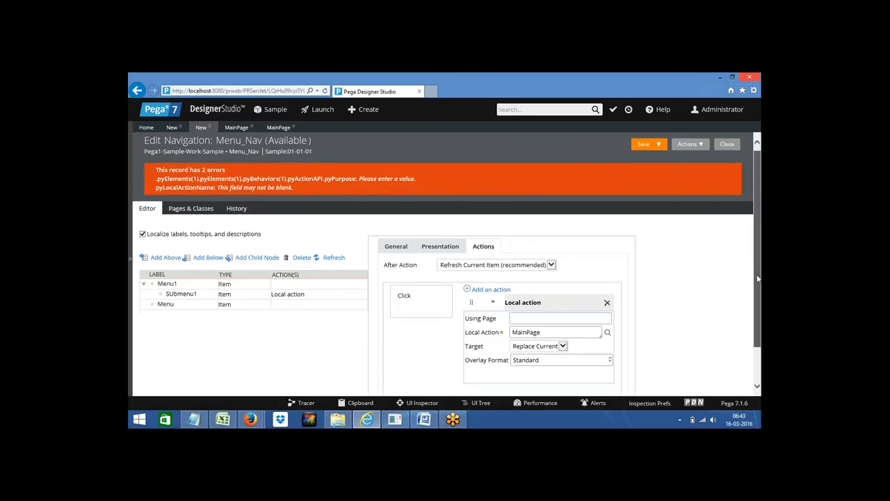
scroll(757, 270, "down", 2)
left_click(468, 364)
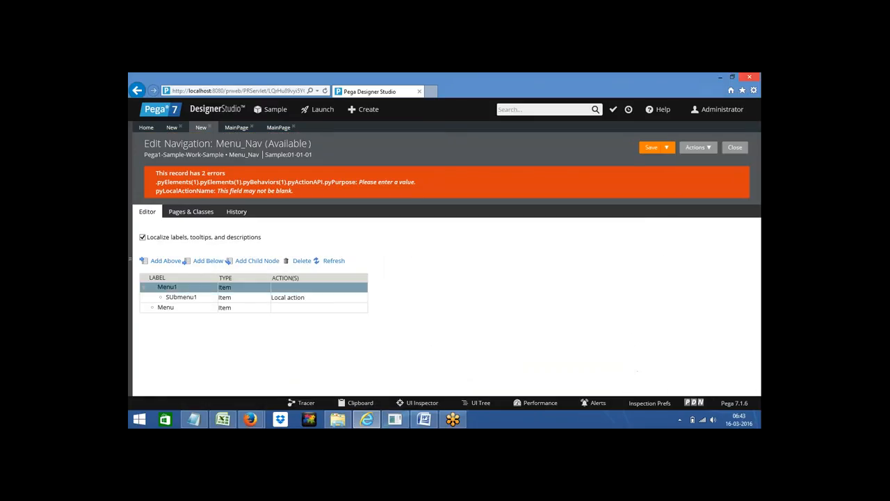
Step: Make the Menu item launch MainPage in a Modal Dialog with Standard format, then save Menu_Nav
left_click(279, 310)
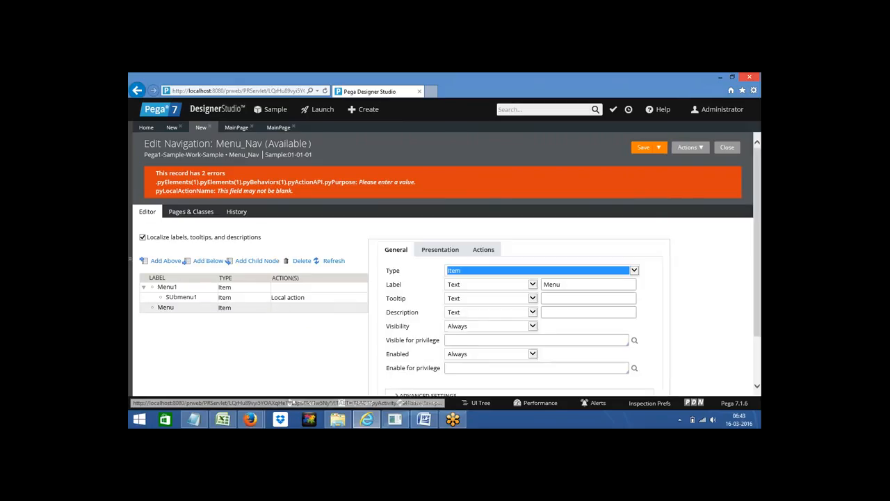
left_click(483, 252)
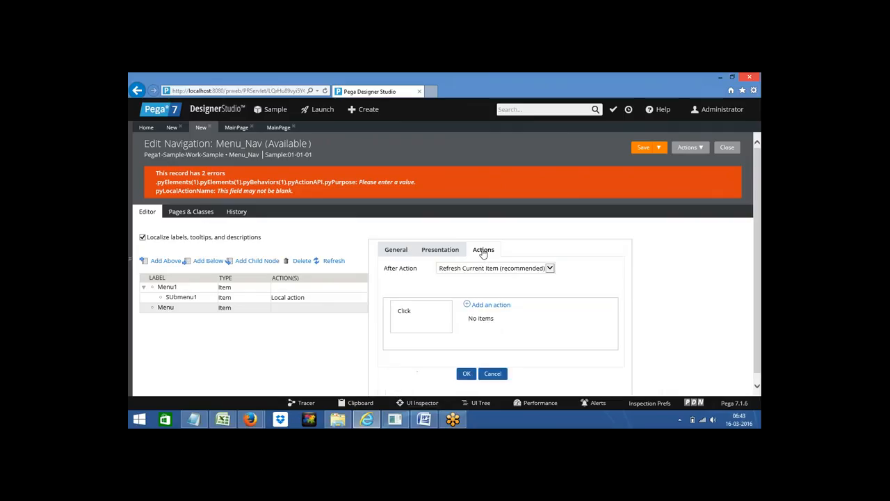
left_click(488, 307)
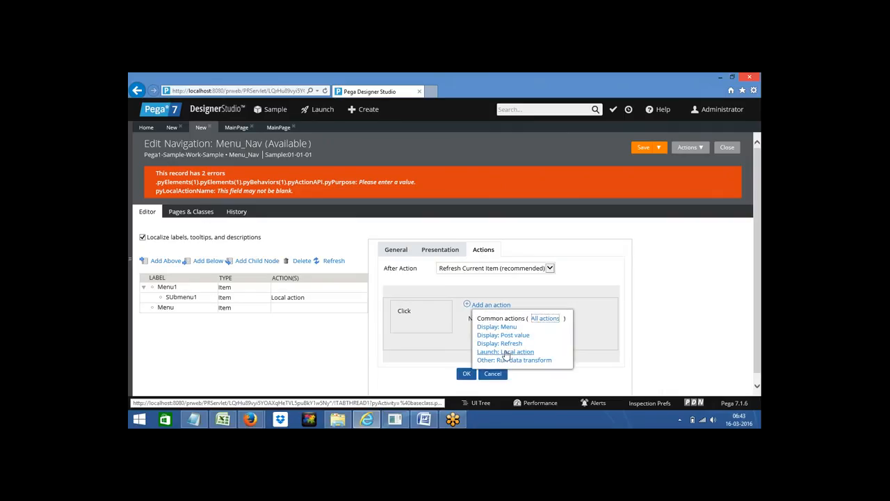
left_click(505, 353)
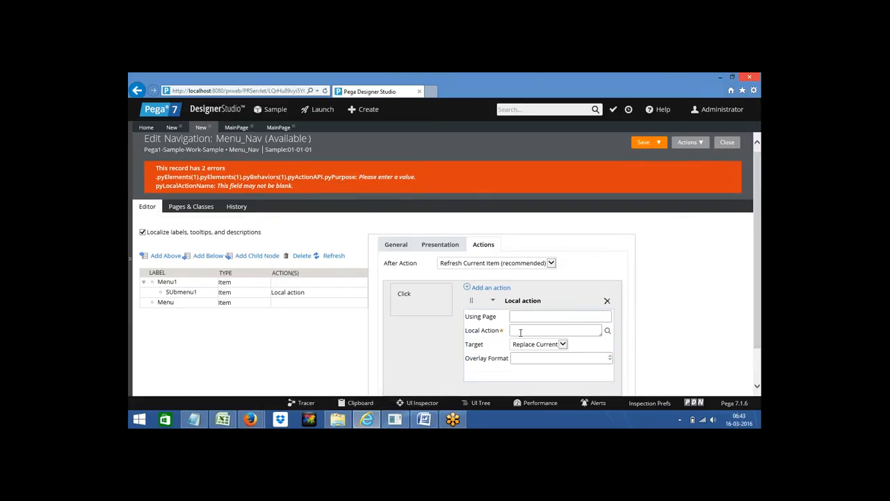
left_click(520, 333)
key("Down")
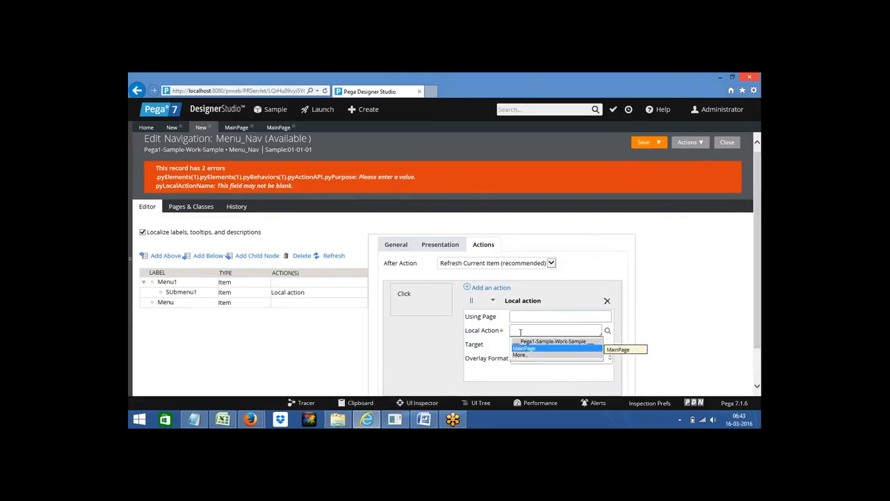
key("Return")
left_click(533, 346)
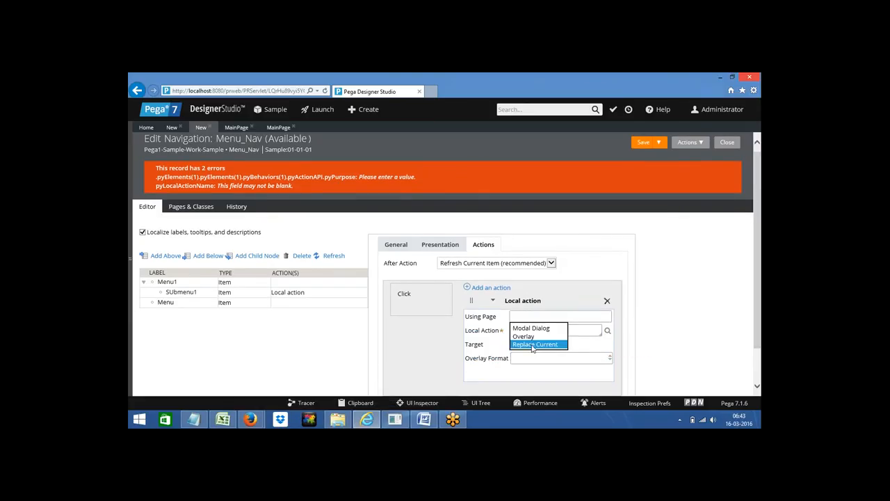
left_click(523, 328)
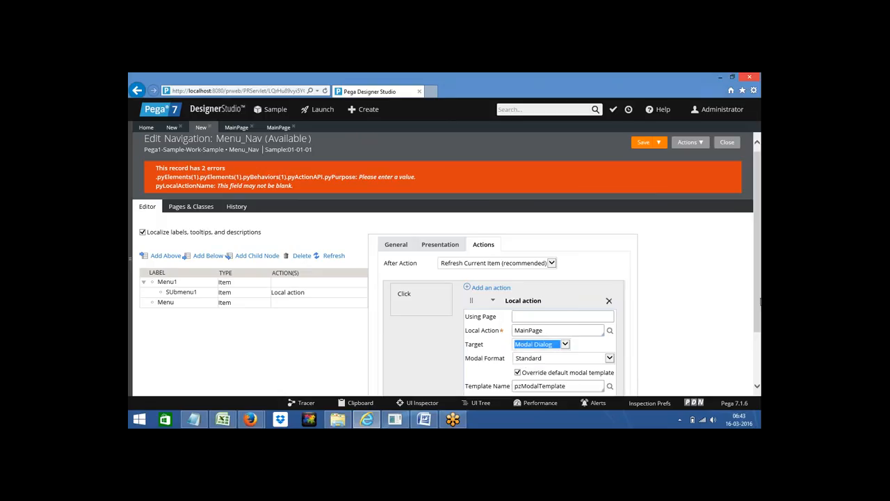
left_click(523, 361)
scroll(756, 303, "down", 2)
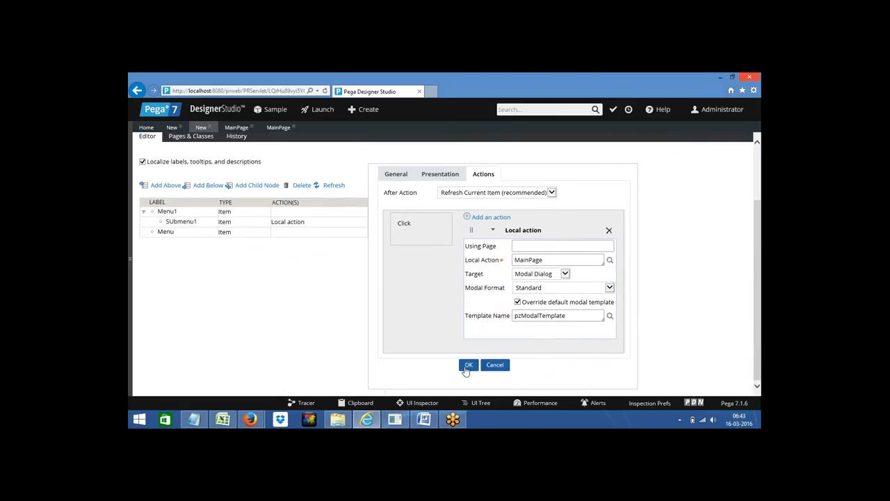
left_click(466, 366)
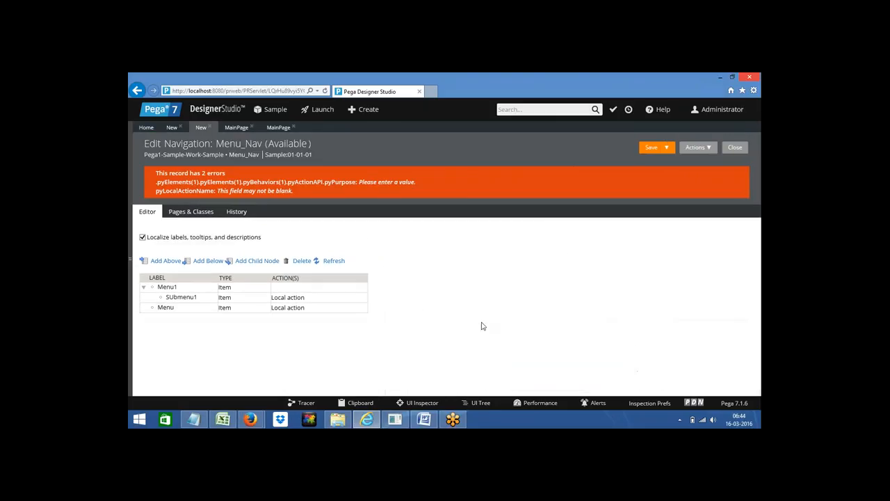
left_click(651, 149)
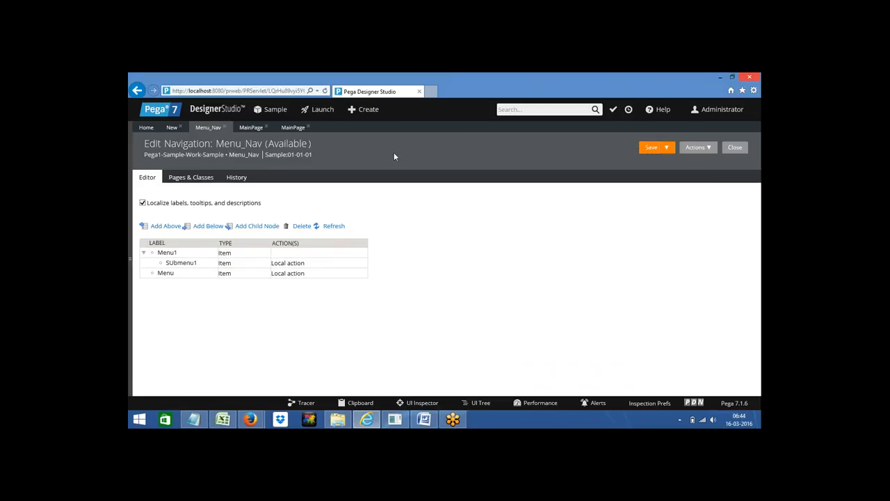
Step: Change the Home_screen Menu Bar cell into a Button captioned 'S Menu'
left_click(172, 129)
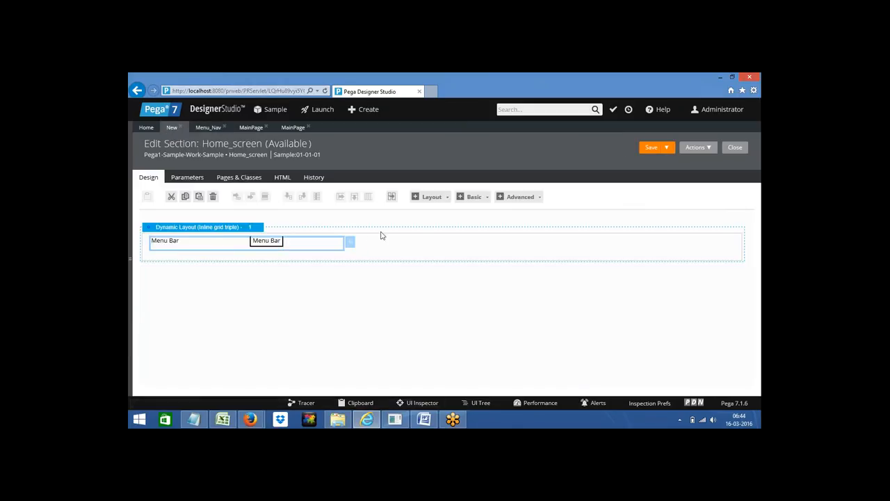
left_click(350, 242)
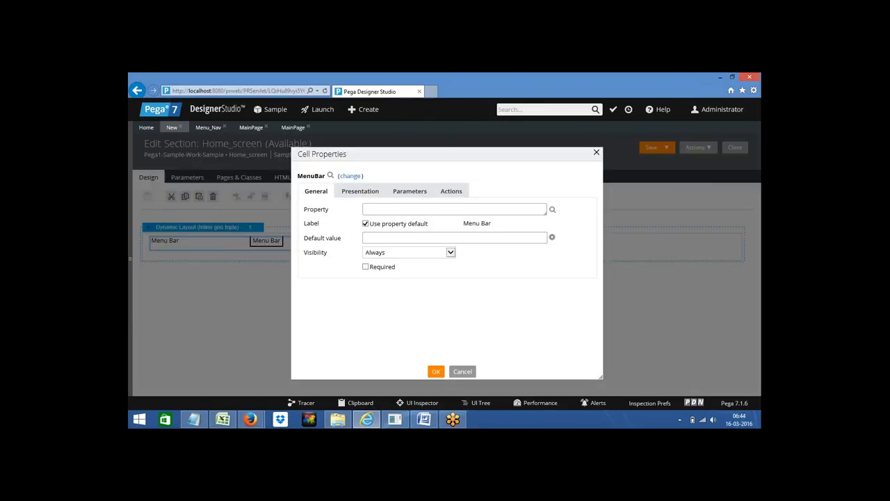
left_click(596, 153)
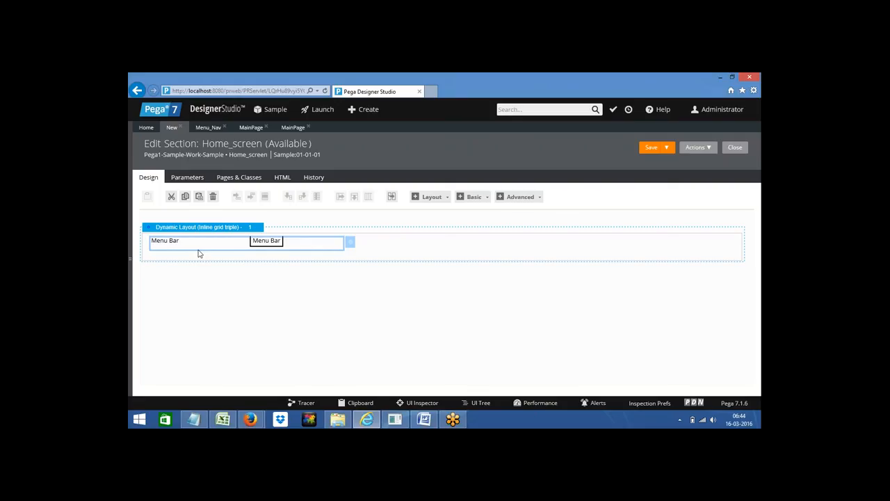
left_click(351, 245)
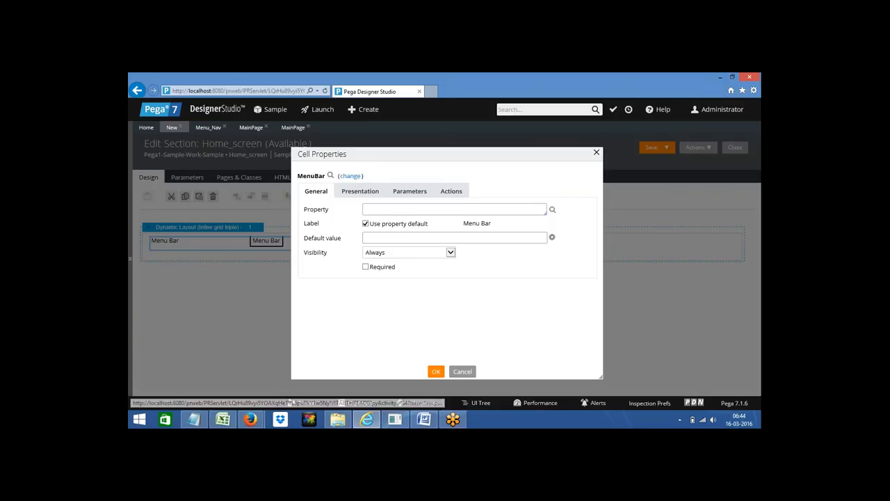
left_click(351, 177)
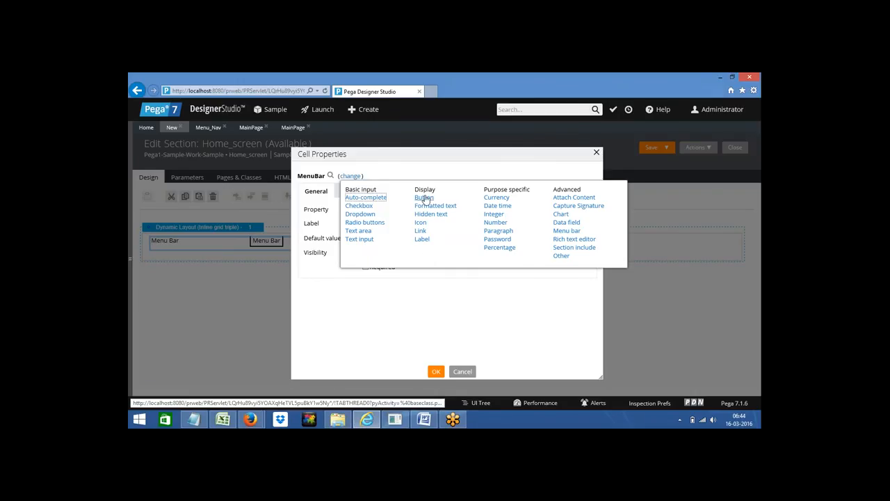
left_click(421, 199)
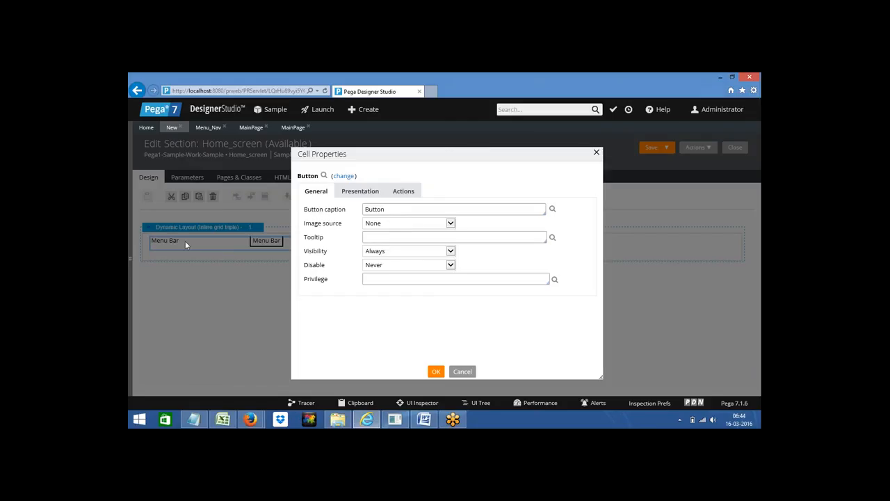
double_click(381, 209)
type("S Menu")
Step: Apply the S Menu button, then reopen its Cell Properties on the Actions tab
left_click(435, 372)
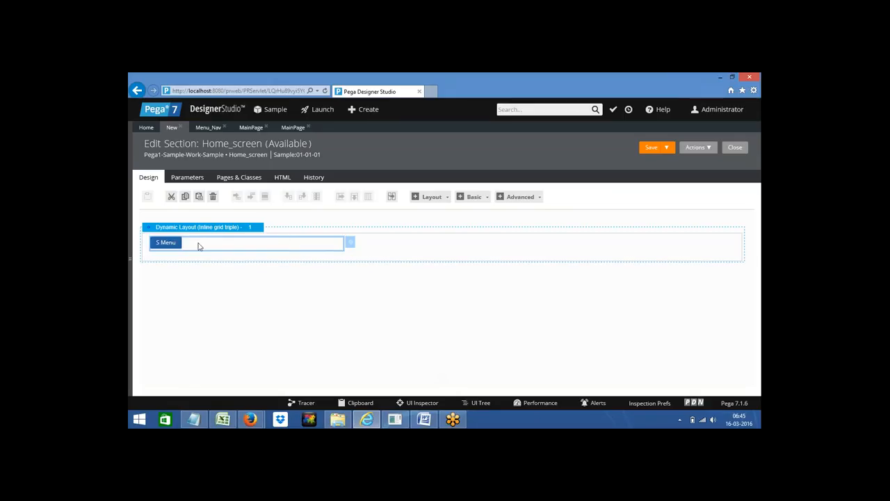
left_click(351, 243)
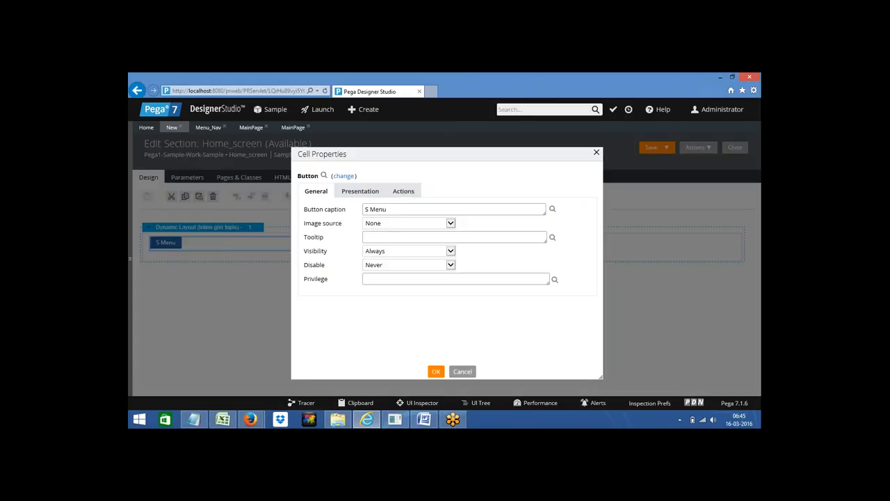
left_click(405, 194)
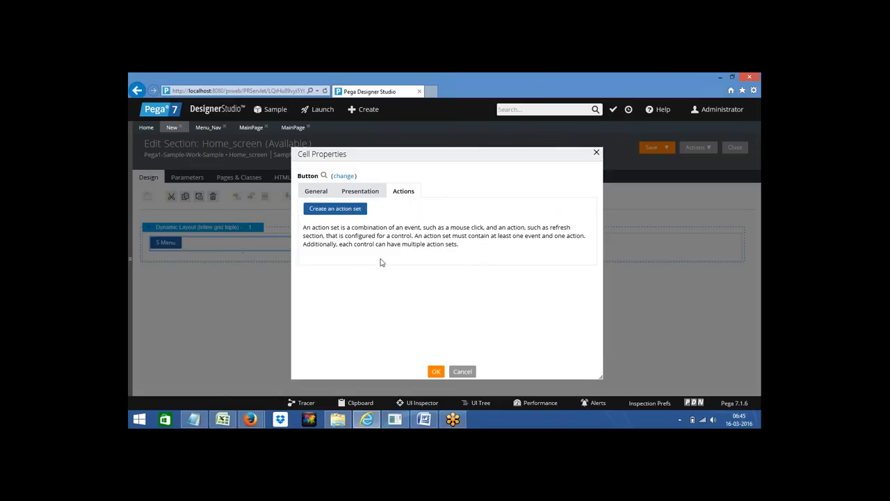
left_click(469, 373)
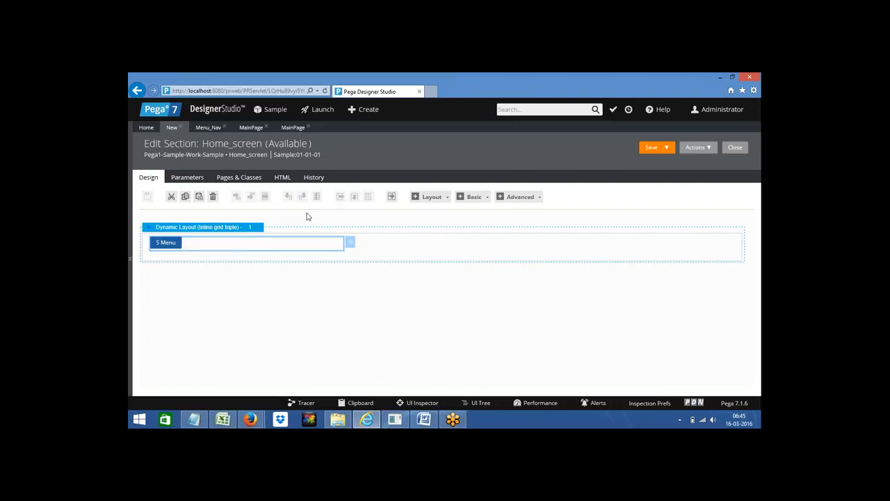
left_click(351, 245)
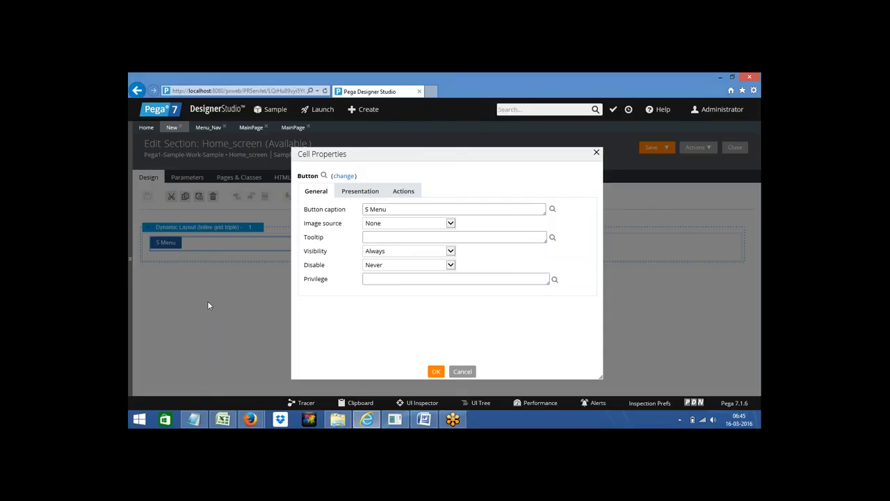
left_click(405, 192)
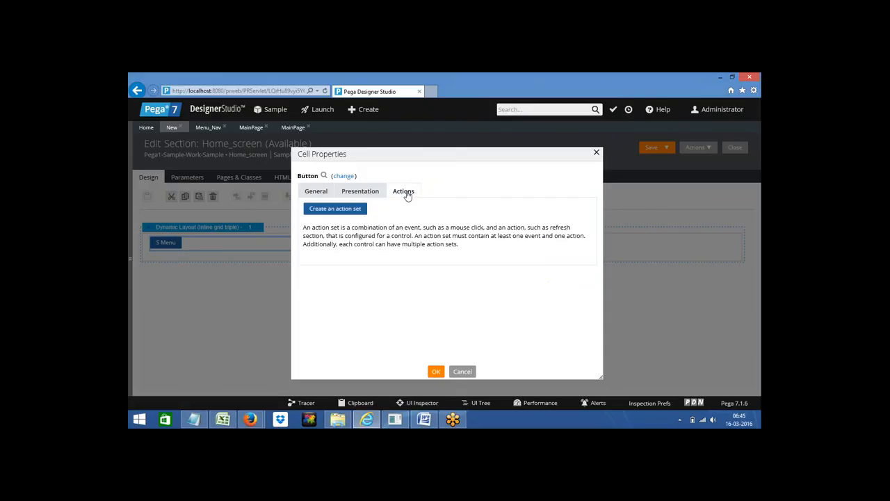
Step: Give the S Menu button a new action set with a Click event that displays a menu
left_click(344, 211)
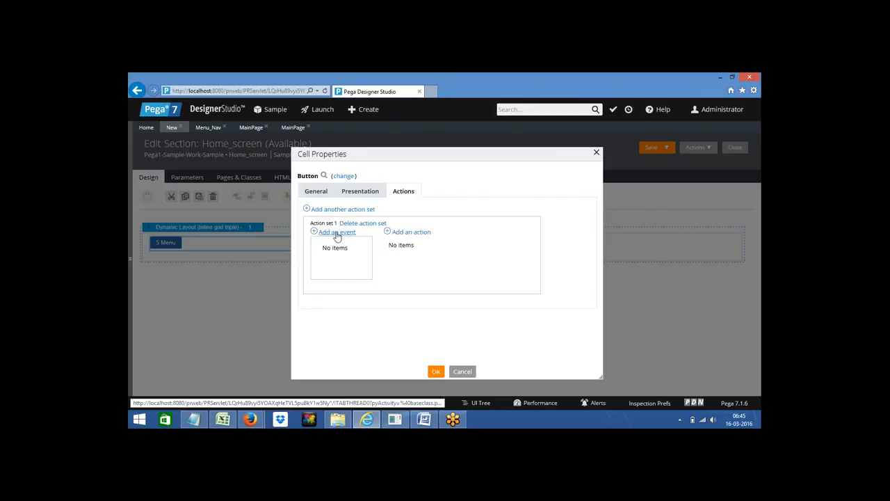
left_click(337, 234)
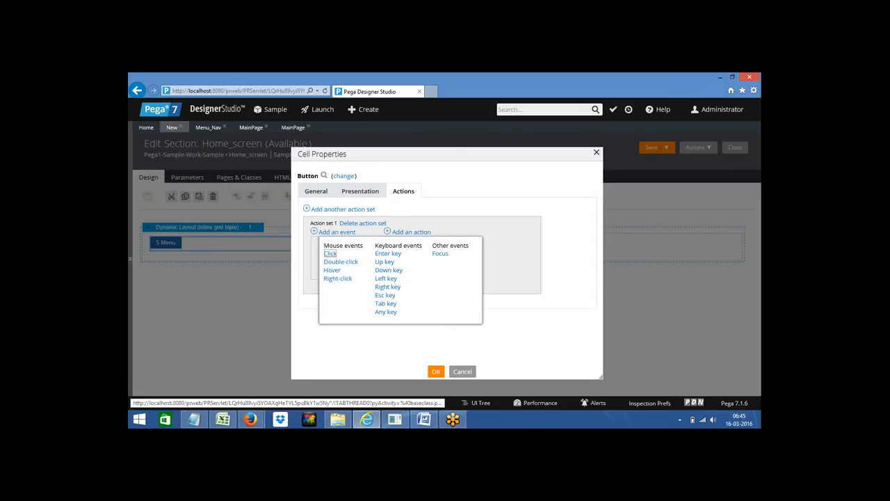
left_click(329, 255)
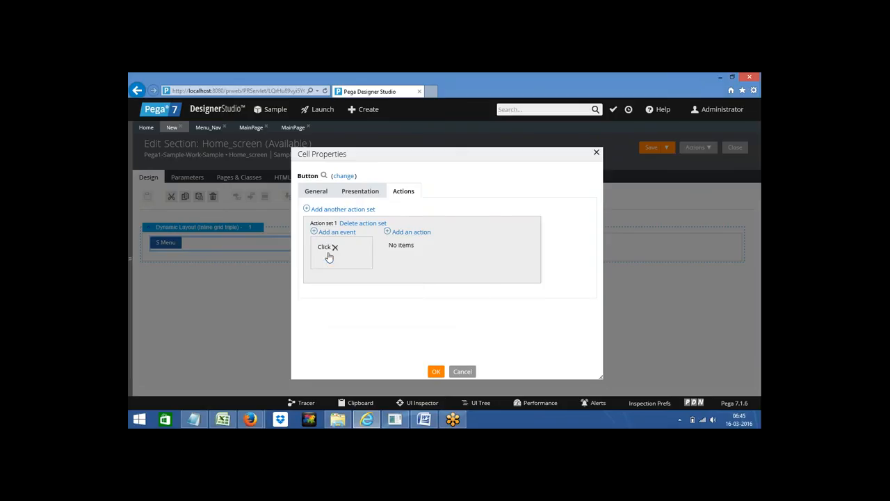
left_click(412, 234)
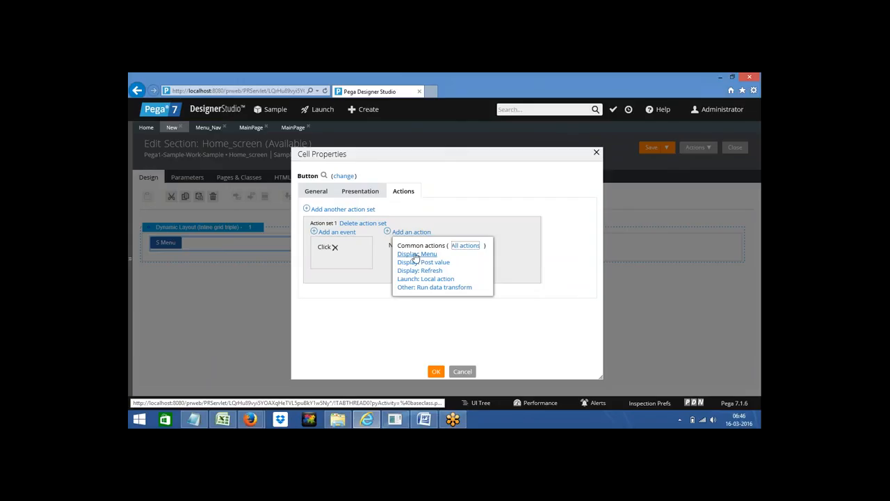
left_click(415, 254)
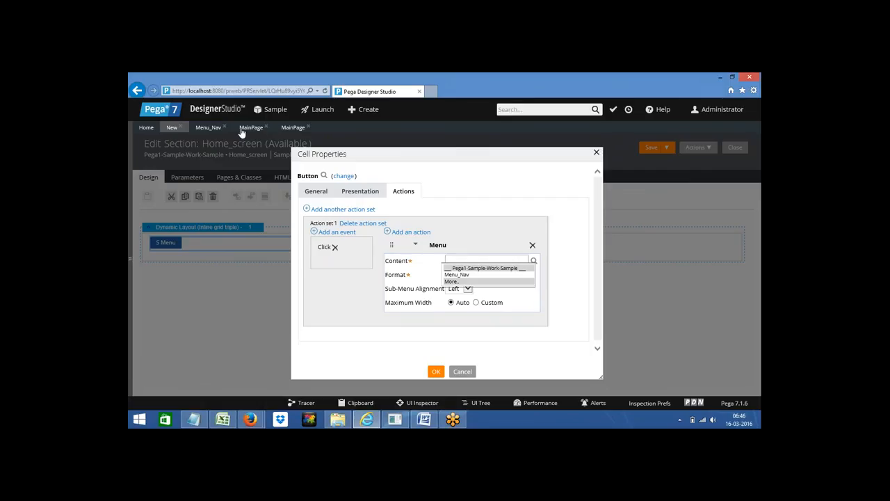
Step: Set the menu content to Menu_Nav with Standard Tabbed format and apply the action
left_click(221, 130)
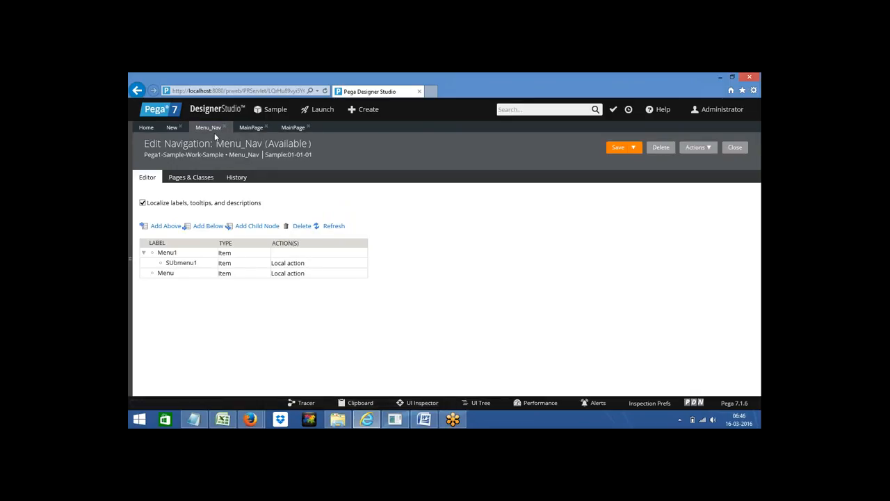
left_click(171, 128)
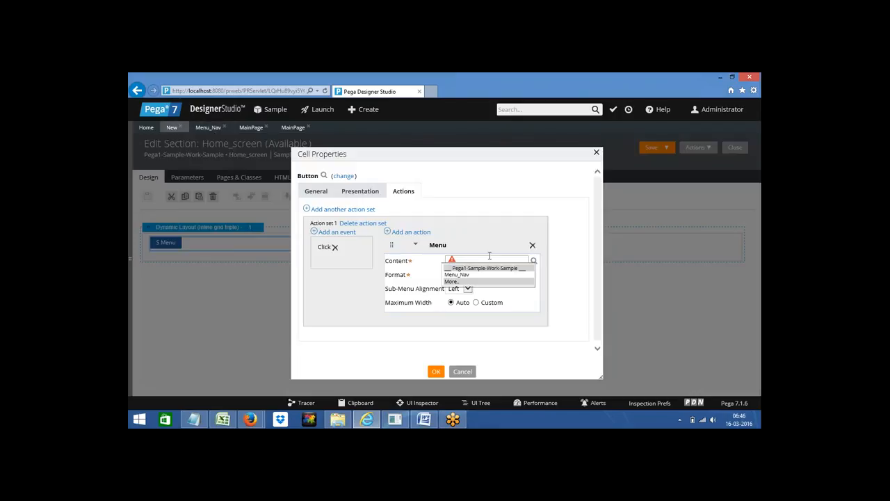
left_click(454, 276)
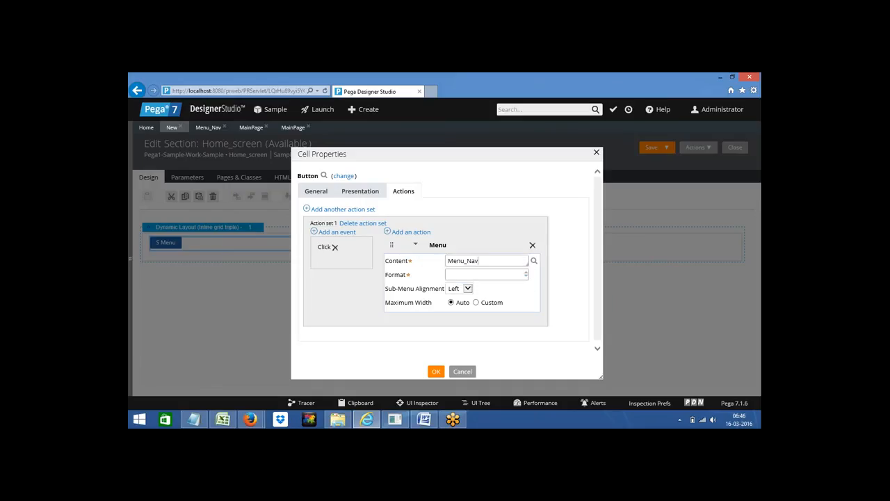
left_click(457, 275)
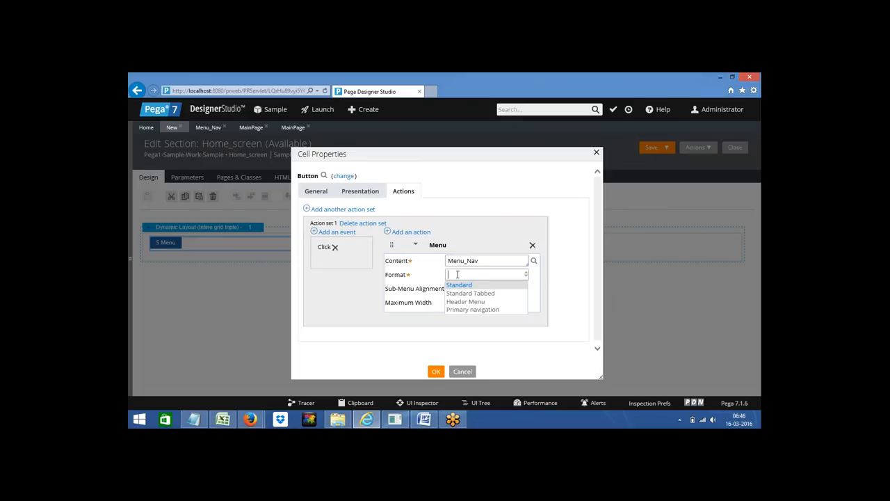
key("Down")
key("Return")
left_click(474, 319)
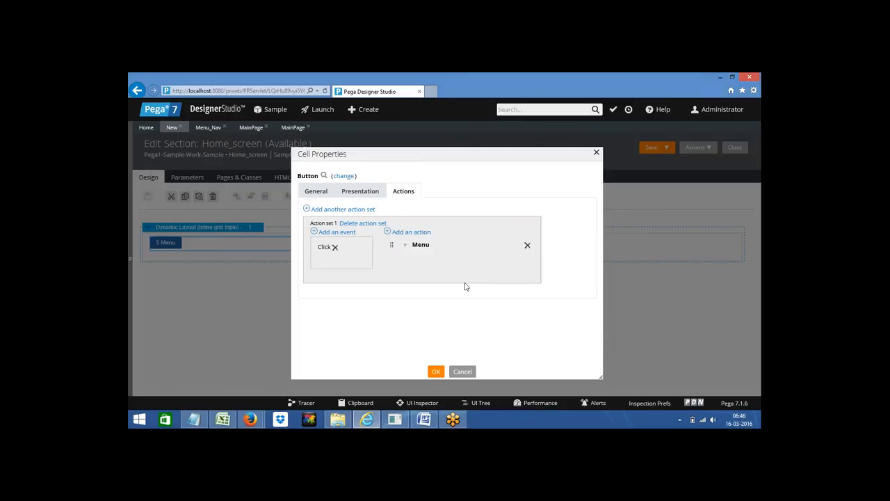
left_click(406, 249)
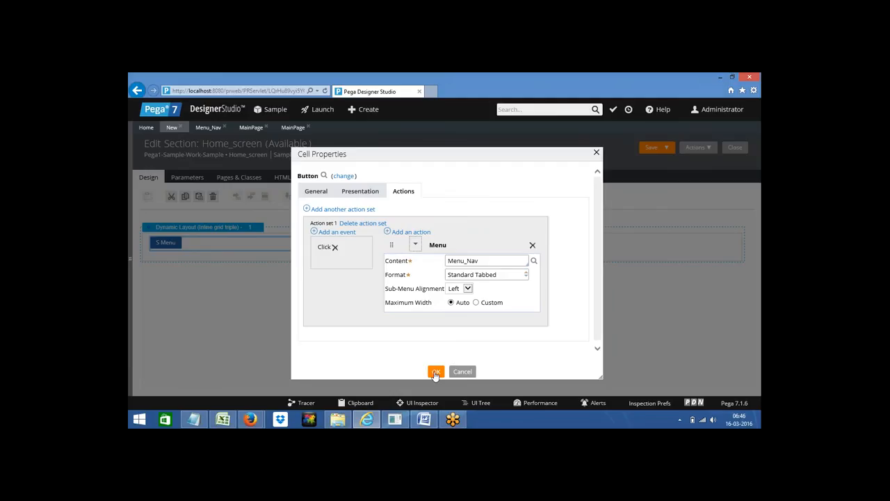
left_click(436, 372)
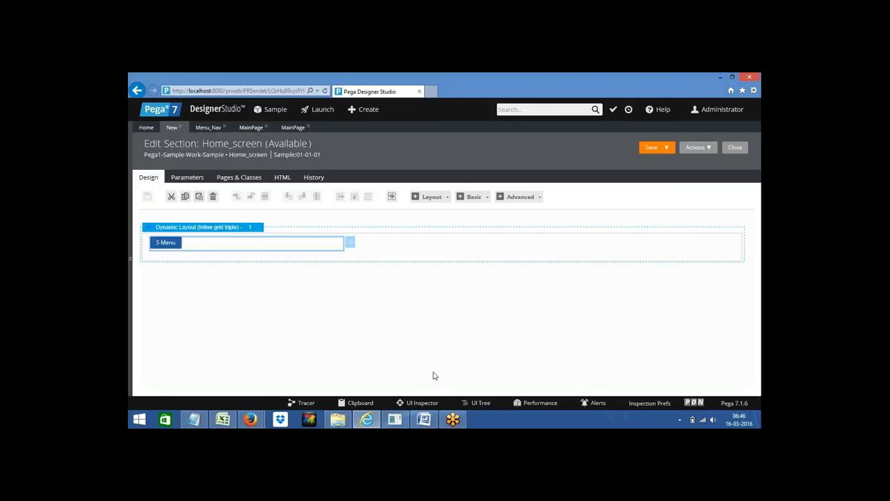
Step: Save the Home_screen section and preview it to confirm the S Menu button appears
left_click(649, 150)
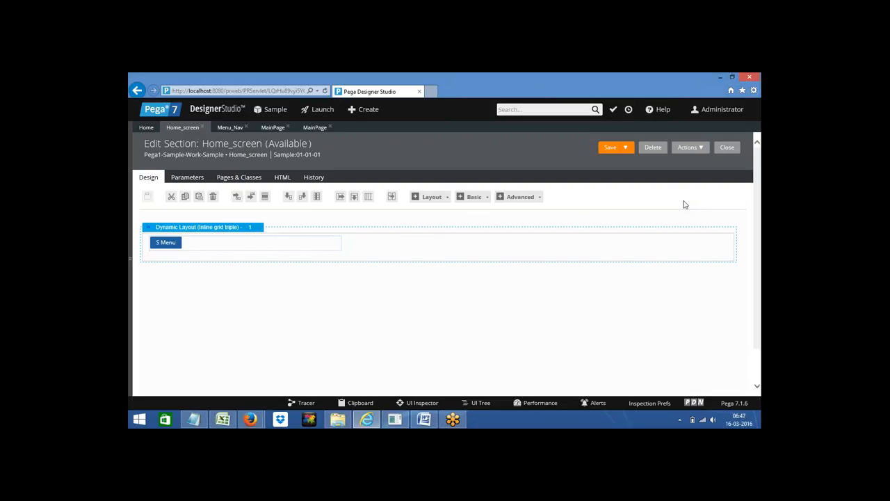
left_click(701, 149)
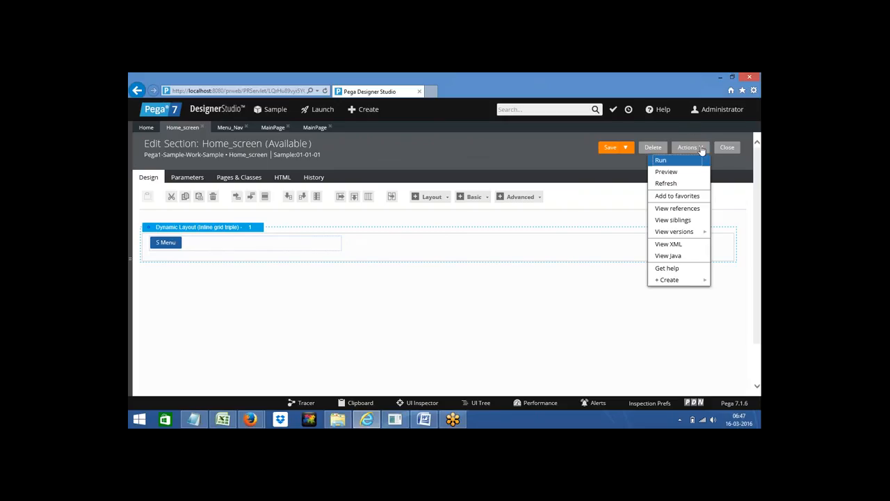
left_click(666, 173)
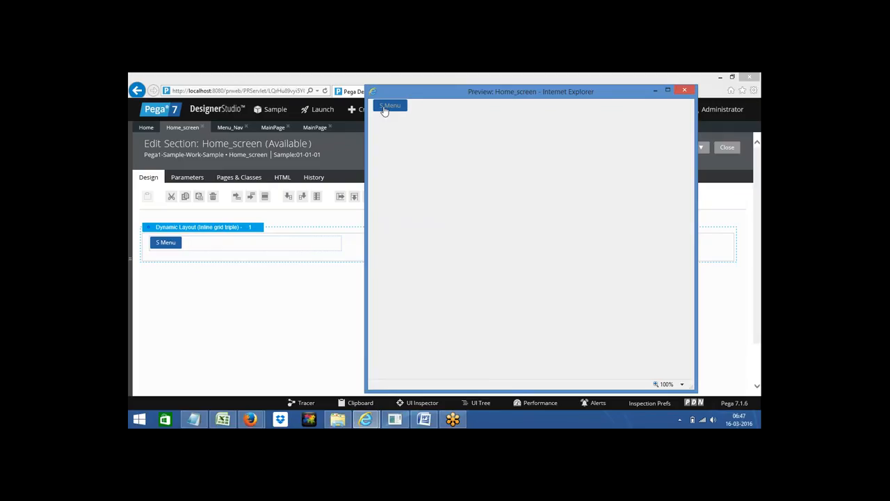
left_click(684, 90)
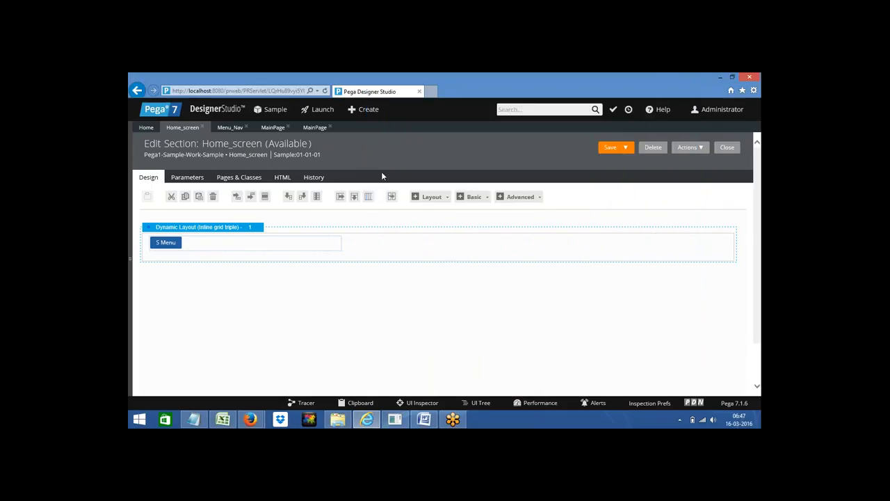
Step: Create a flow action labelled Home_screen in the Sample class and open it
left_click(132, 259)
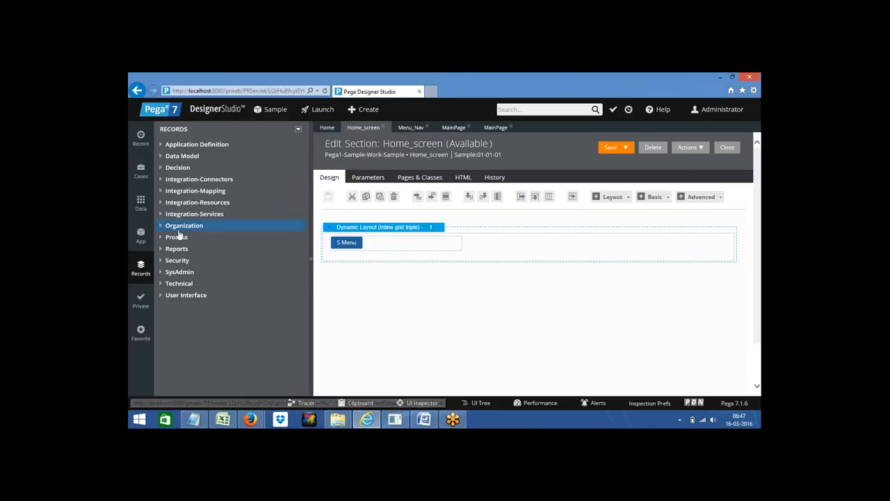
left_click(138, 235)
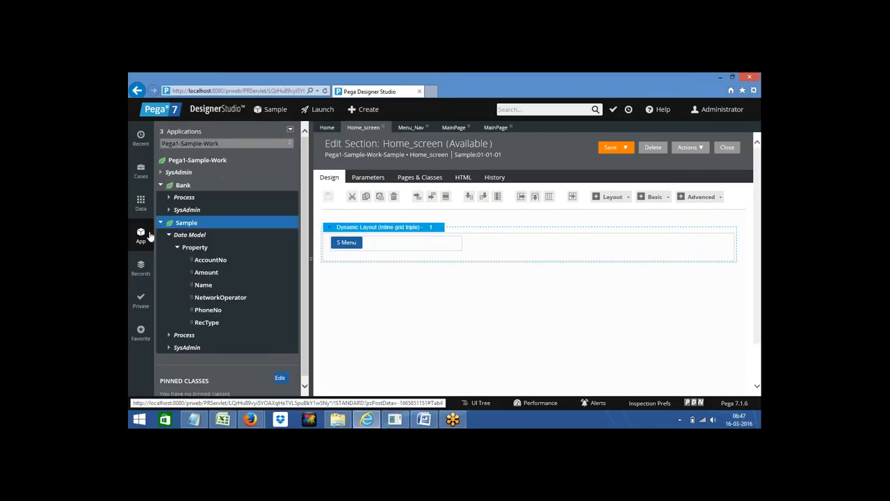
right_click(186, 227)
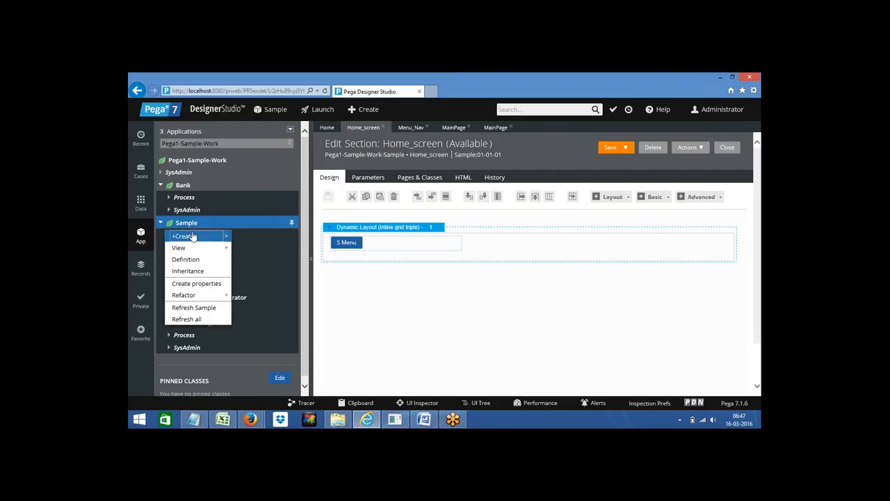
mouse_move(193, 237)
mouse_move(278, 386)
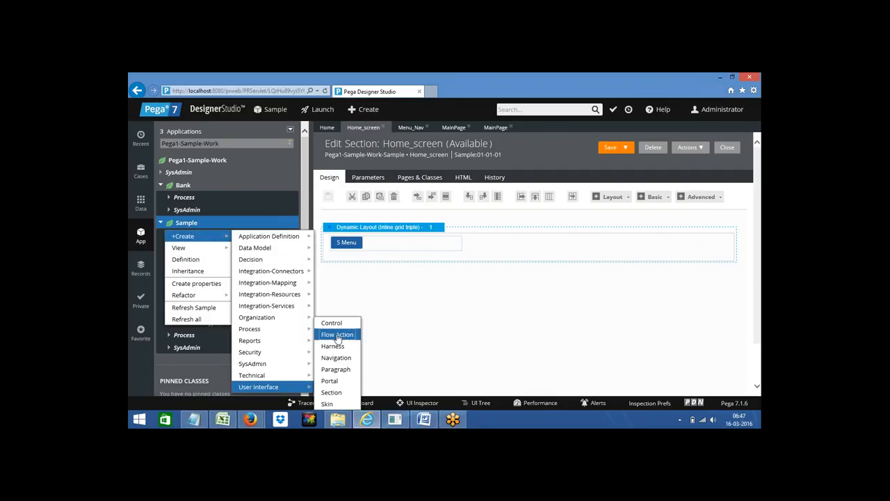
left_click(338, 335)
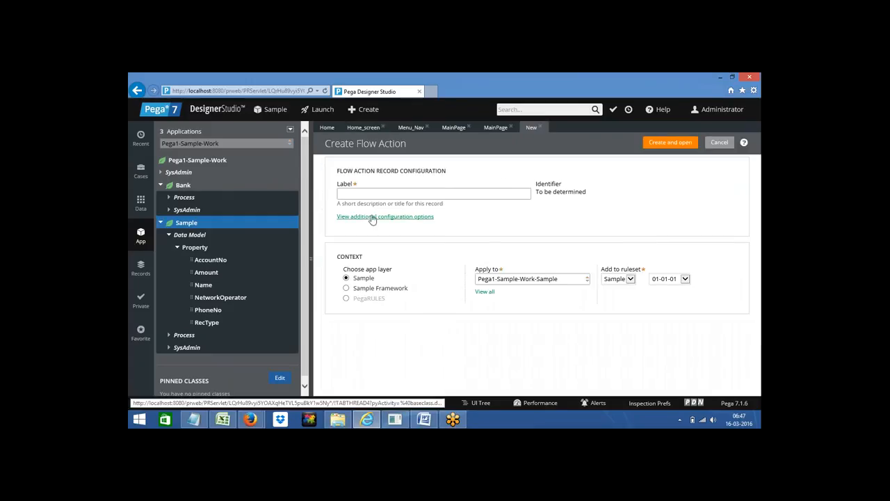
left_click(351, 193)
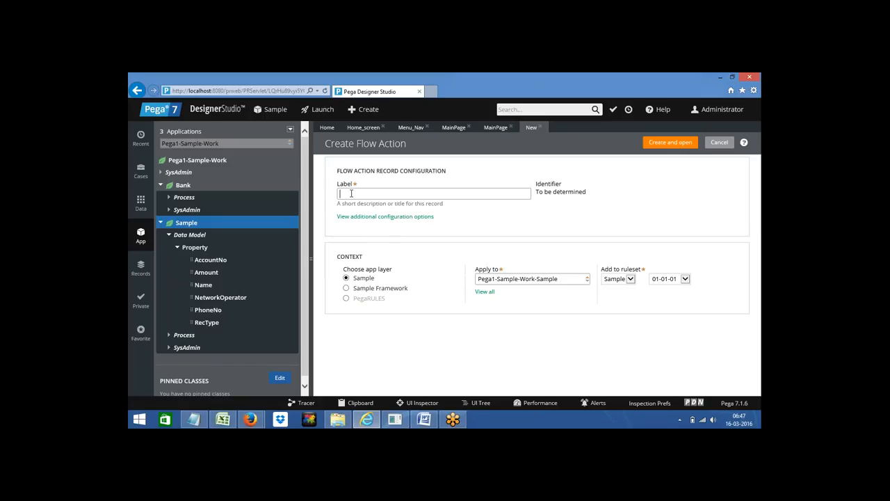
type("Home_screen")
left_click(670, 142)
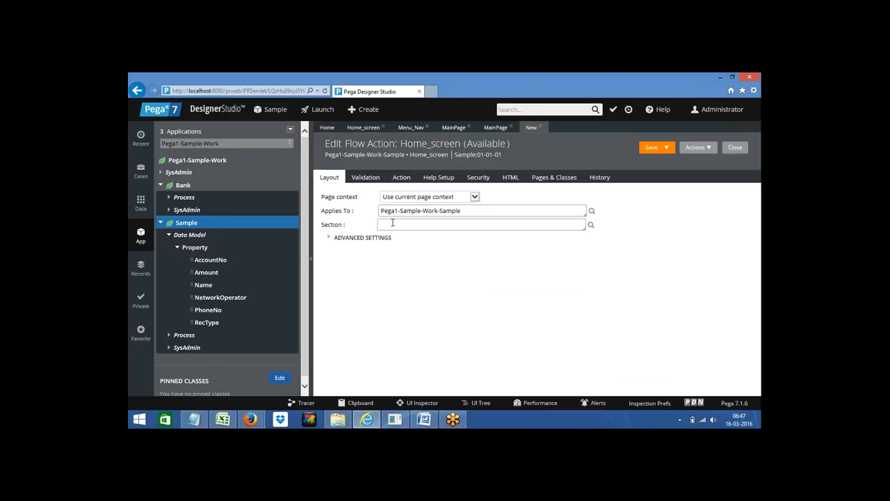
Step: Set the flow action's section to Home_screen and save it
left_click(389, 224)
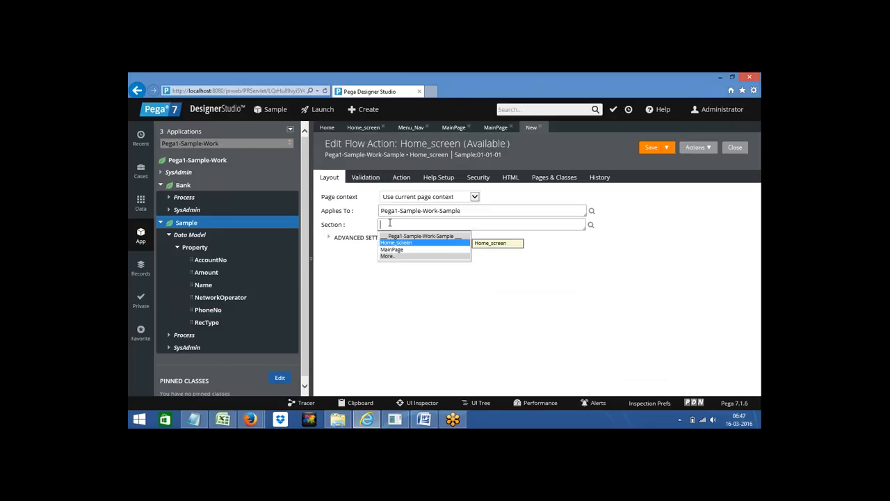
key("Return")
key("Tab")
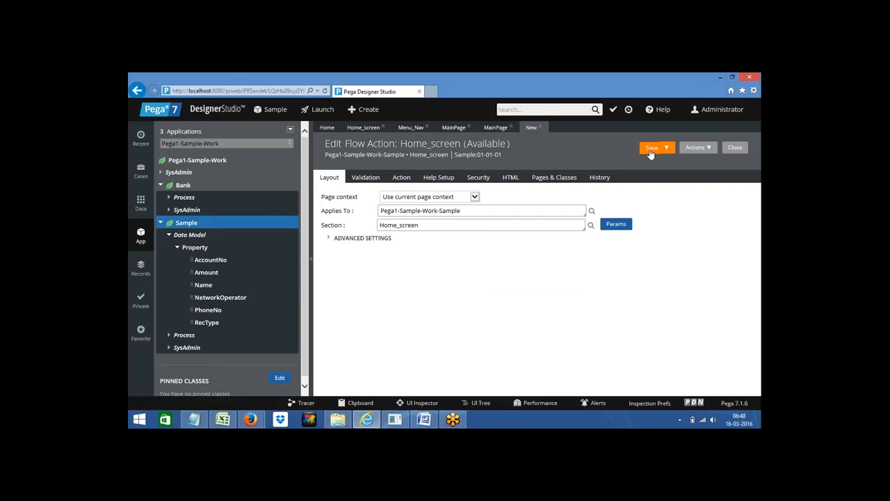
left_click(650, 150)
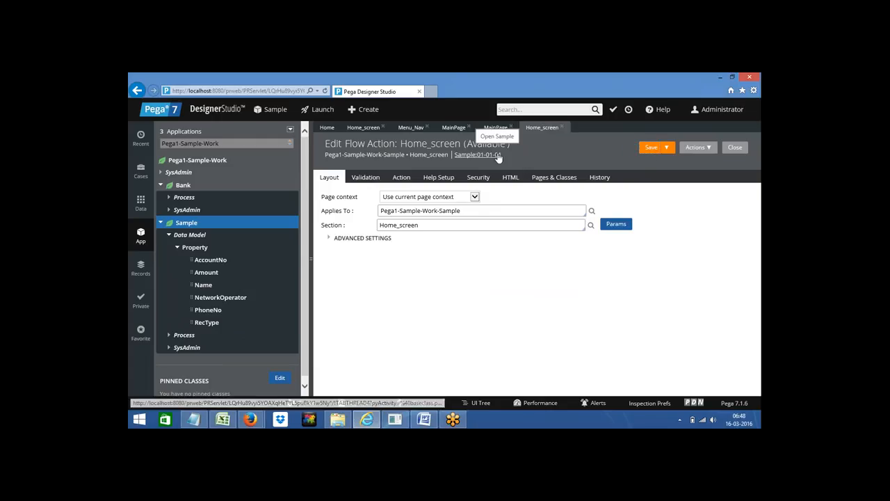
Step: Create a flow labelled Hflow on the Sample class and open it for editing
right_click(185, 229)
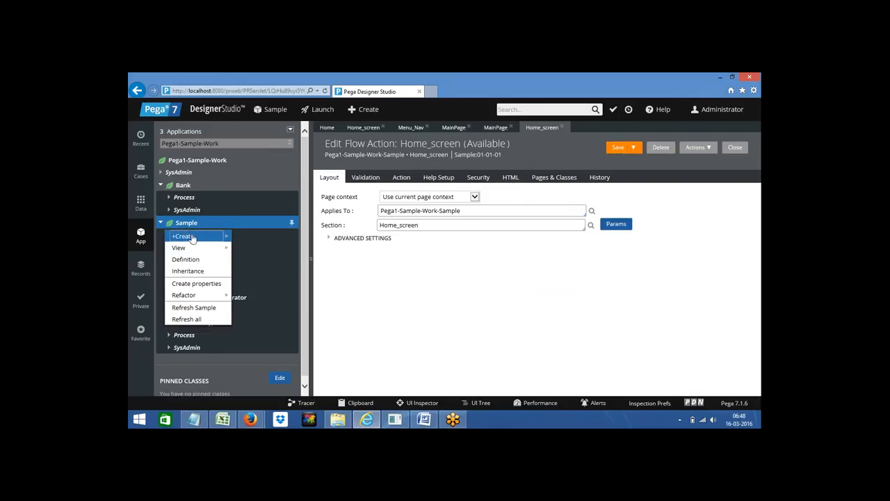
mouse_move(195, 236)
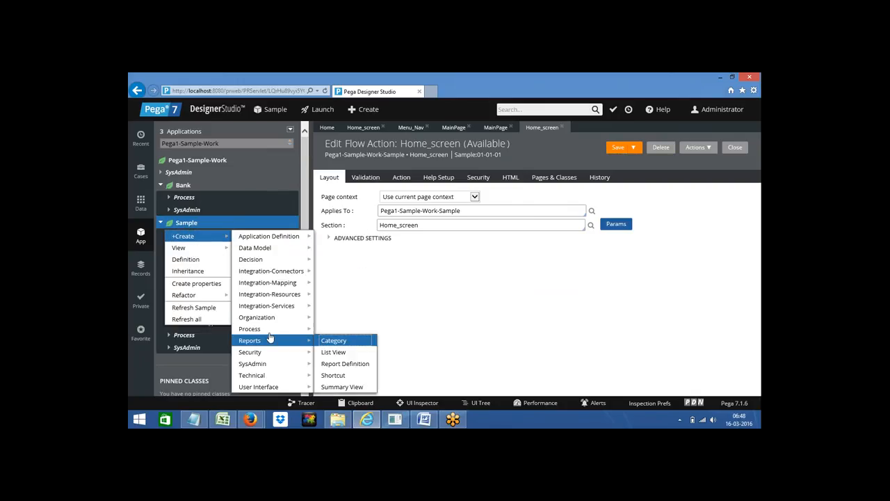
mouse_move(264, 331)
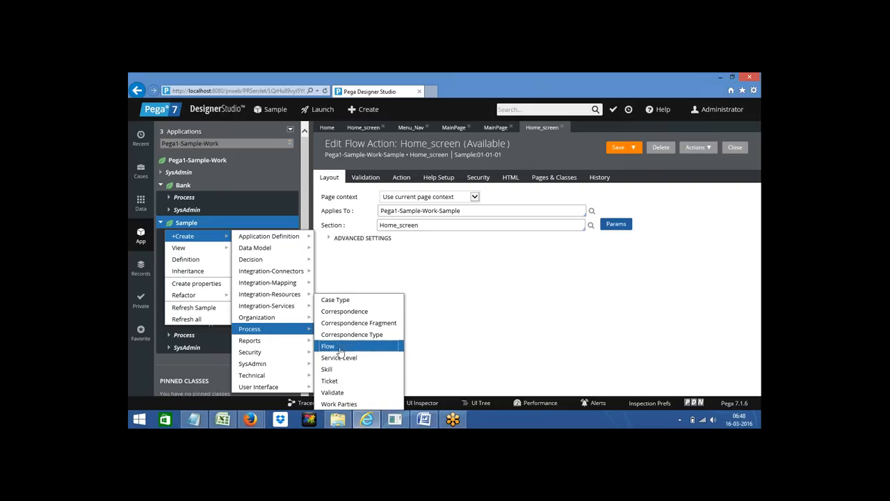
left_click(339, 347)
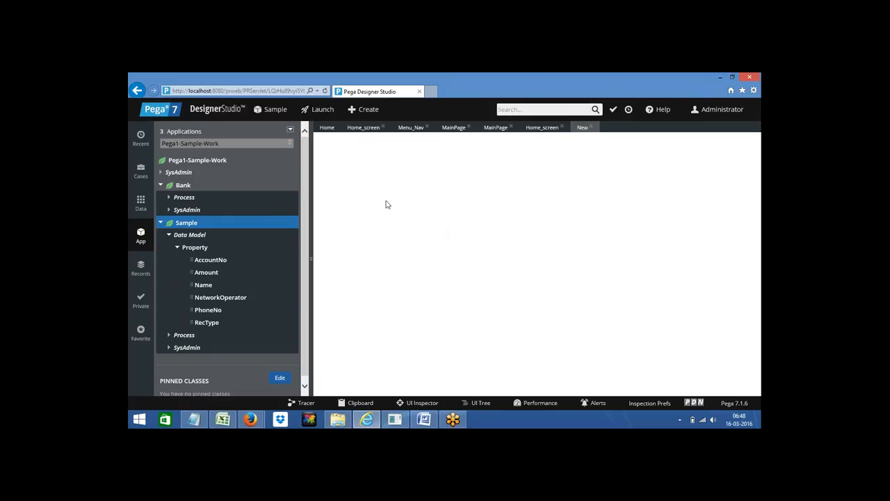
type("H")
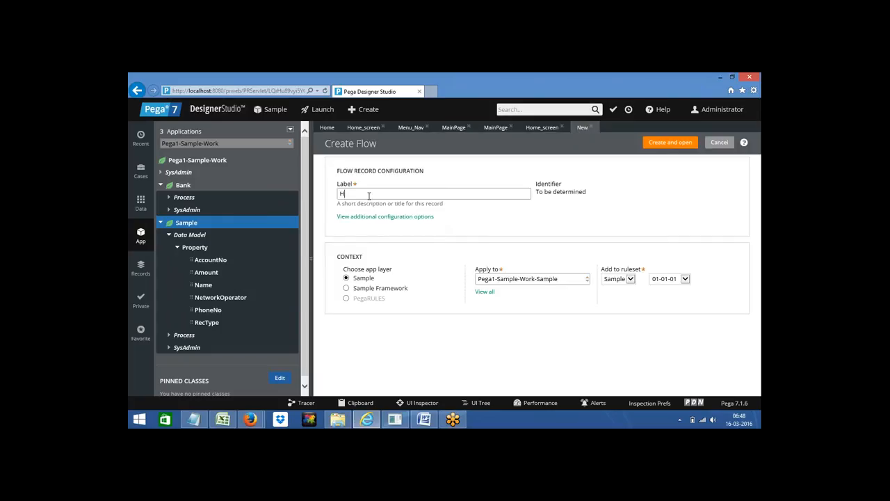
type("flow")
left_click(669, 143)
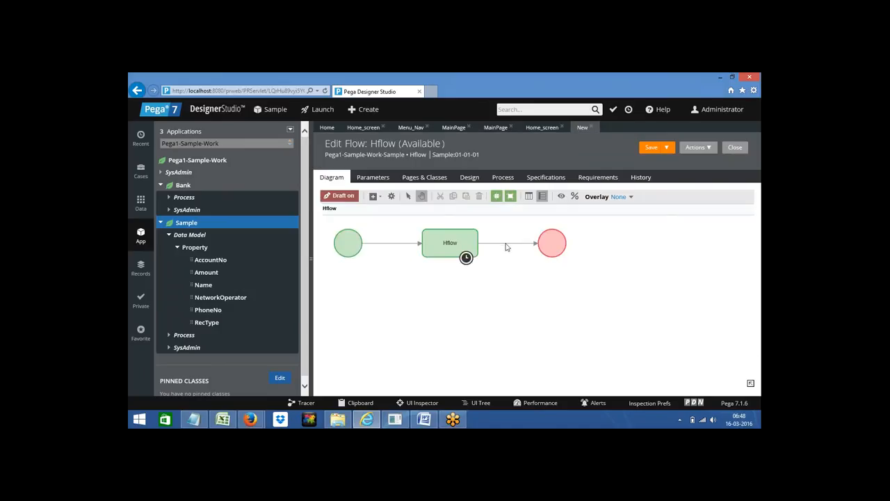
Step: Set the end-shape connector's flow action to Home_screen and save Hflow
left_click(504, 246)
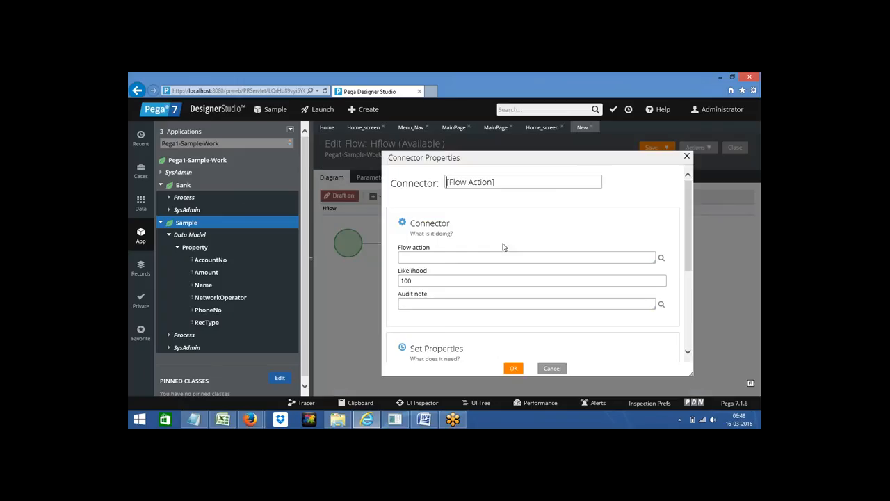
left_click(450, 258)
key("Down")
key("Down")
key("Return")
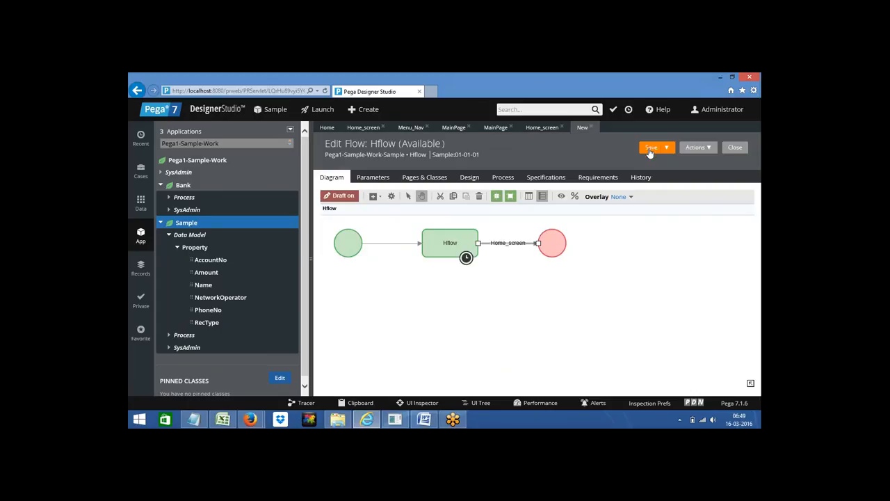
left_click(649, 149)
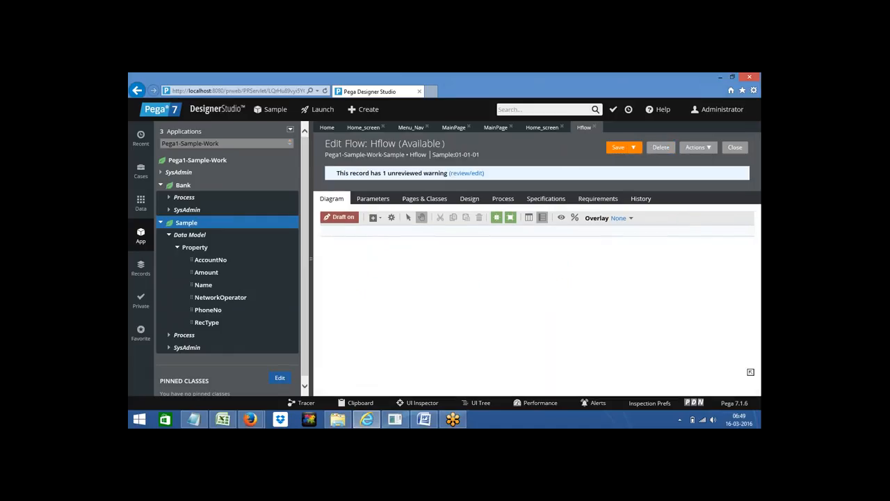
Step: Run Hflow as a new case and choose Menu from the S Menu to open MainPage
left_click(699, 147)
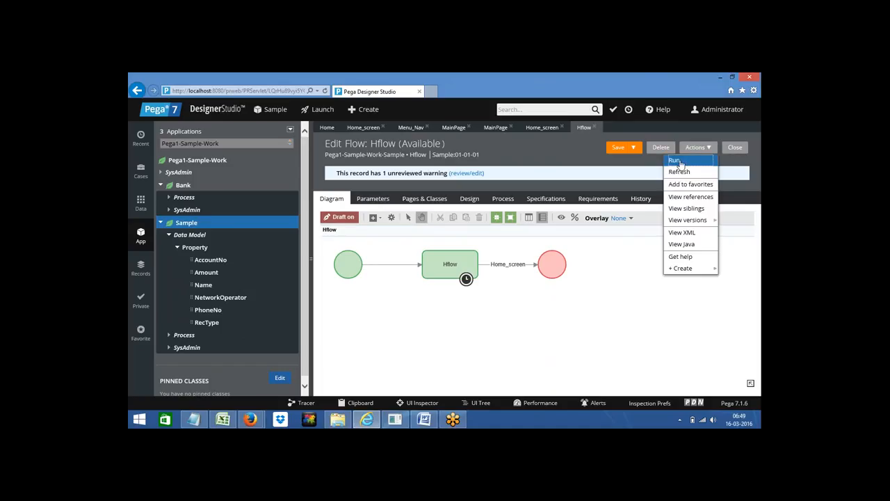
left_click(678, 162)
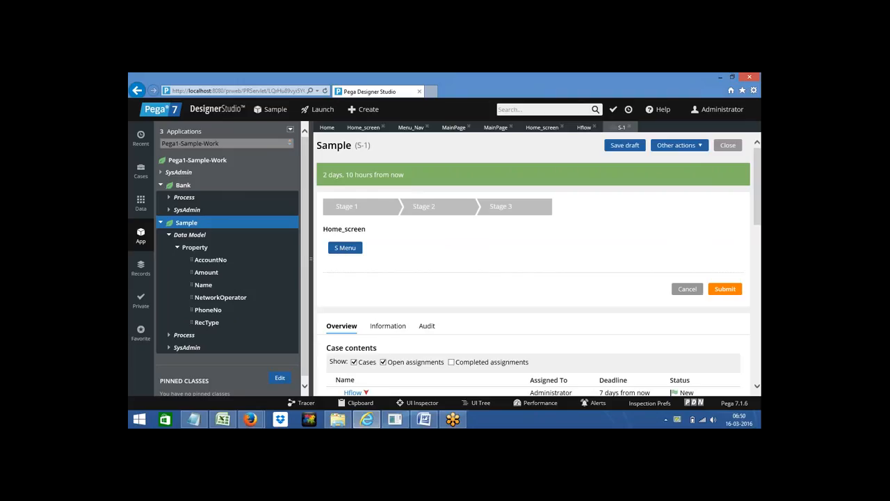
left_click(341, 252)
mouse_move(341, 263)
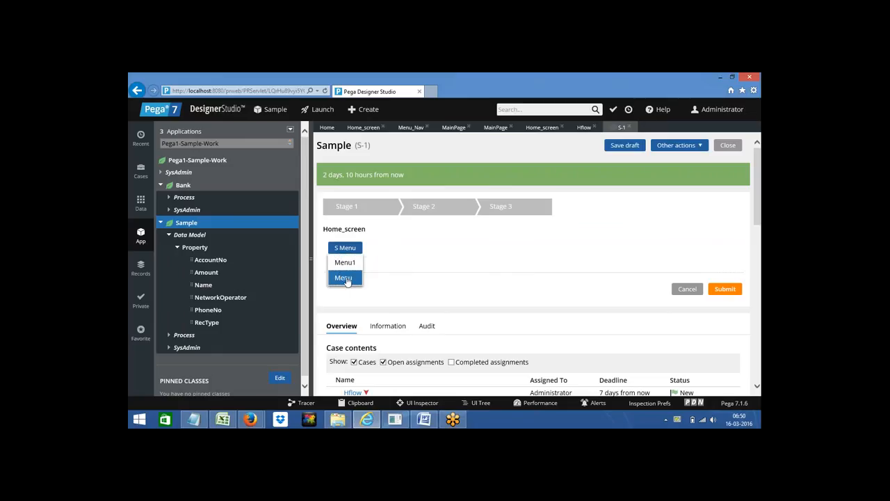
left_click(343, 279)
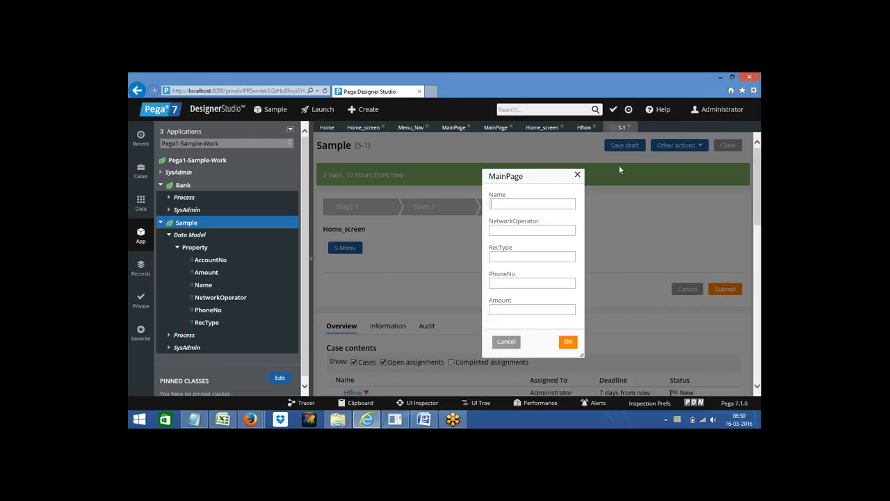
Step: Close the MainPage dialog and try a submenu entry from the S Menu
left_click(577, 174)
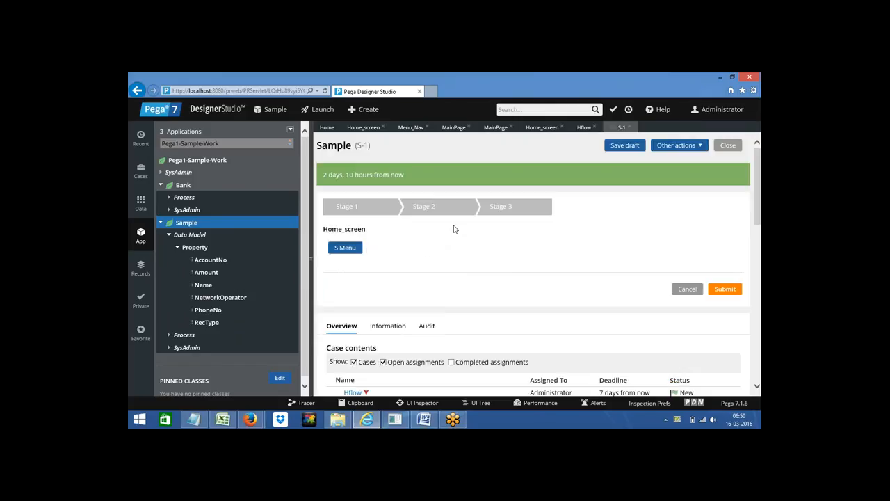
left_click(344, 251)
mouse_move(347, 263)
left_click(386, 263)
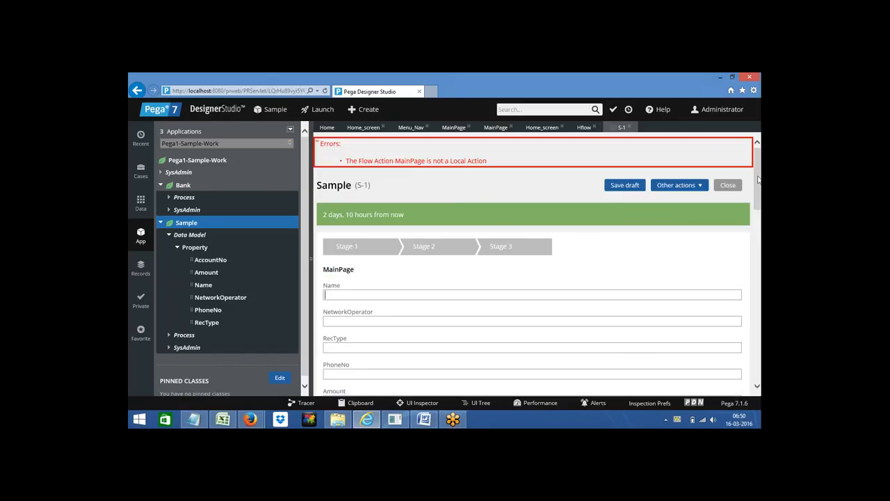
Step: Browse the Designer Studio menu, then go back to the Menu_Nav navigation rule
left_click_drag(758, 180, 759, 200)
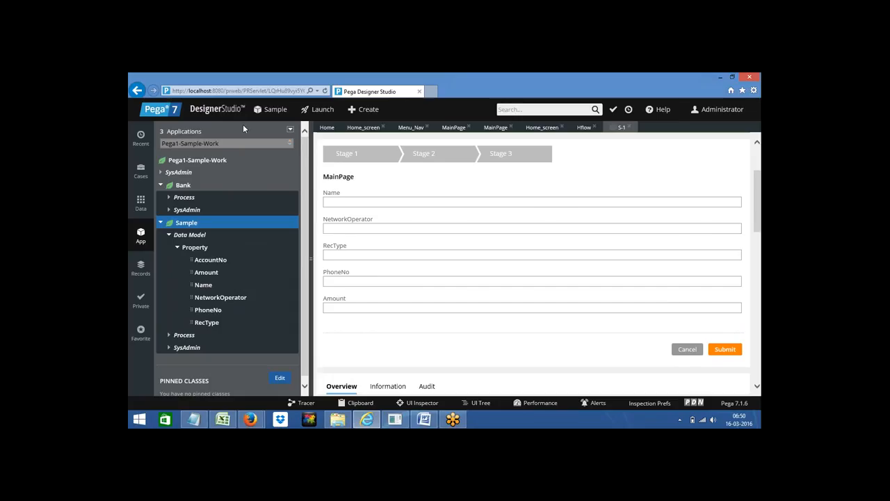
left_click(212, 111)
mouse_move(217, 119)
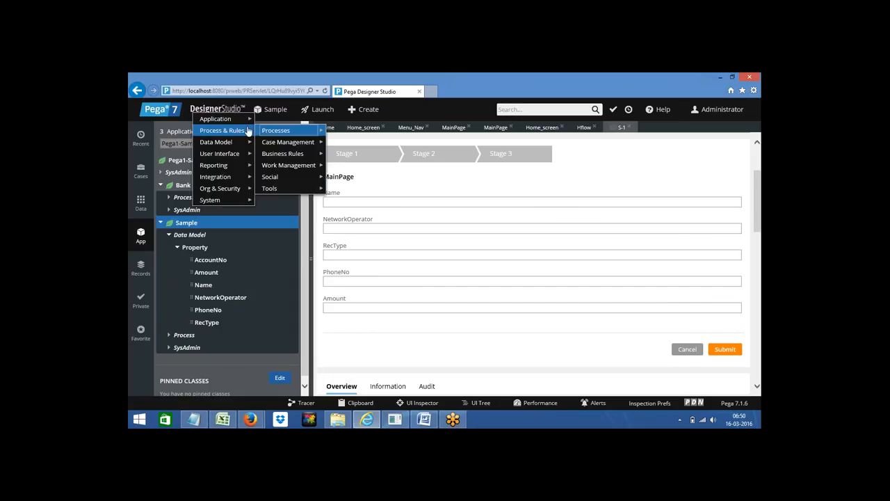
mouse_move(279, 121)
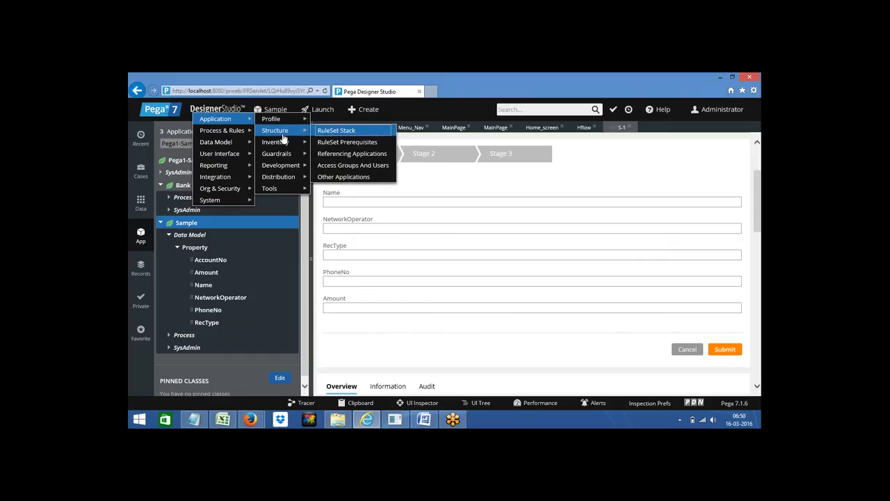
left_click(420, 111)
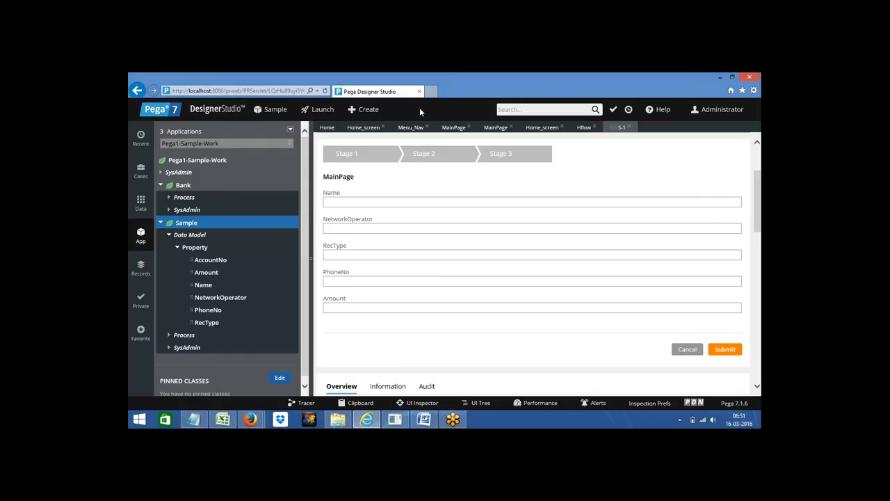
left_click(410, 127)
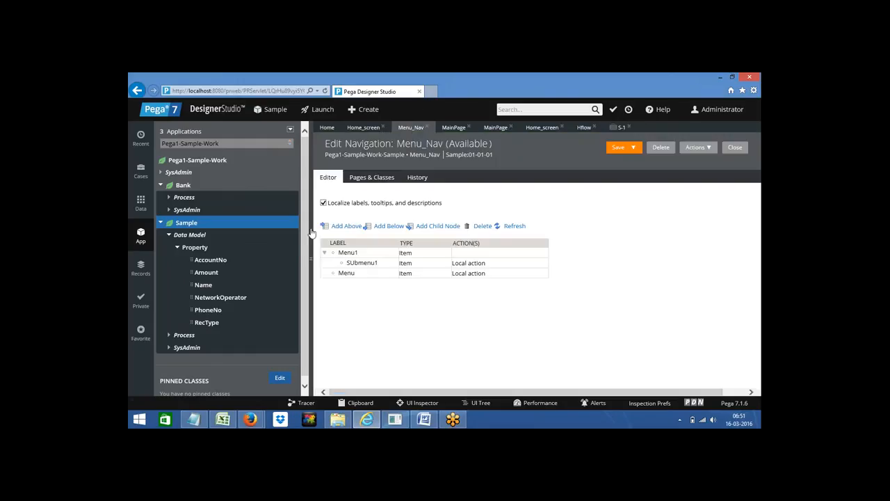
Step: Inspect the Menu1 and SUbmenu1 rows in Menu_Nav, then switch to the Word notes
left_click(486, 254)
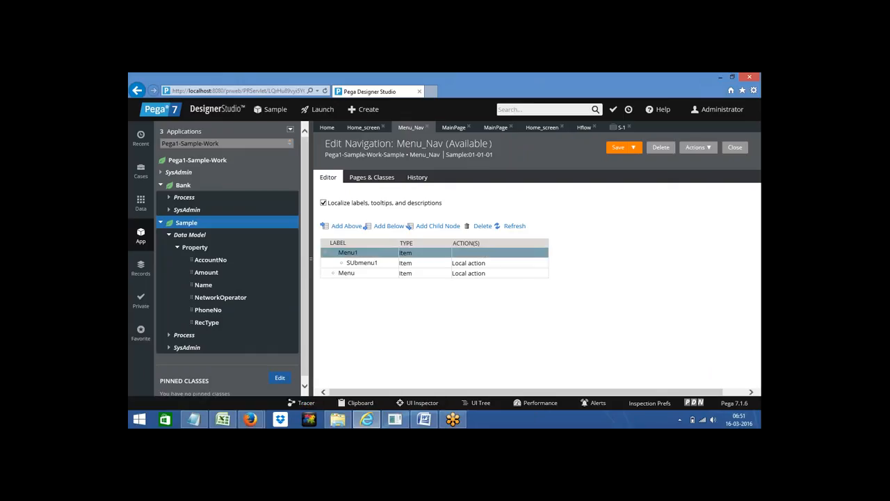
left_click(466, 265)
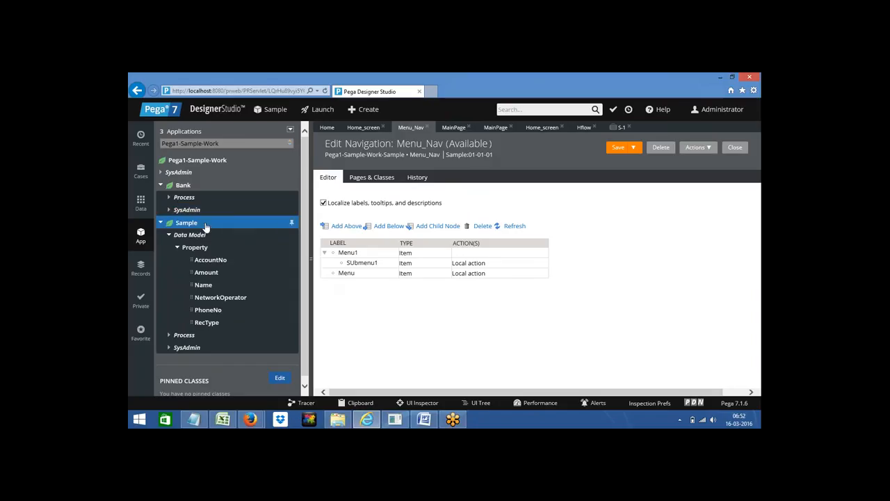
left_click(374, 264)
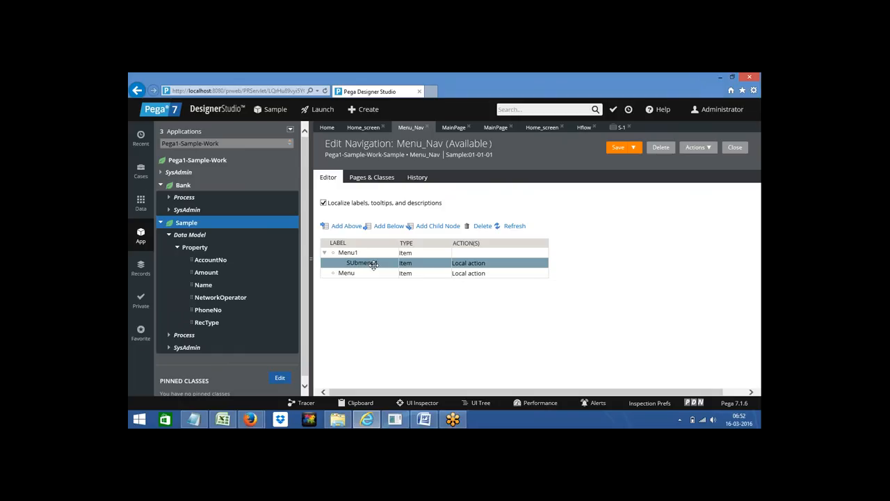
left_click(425, 419)
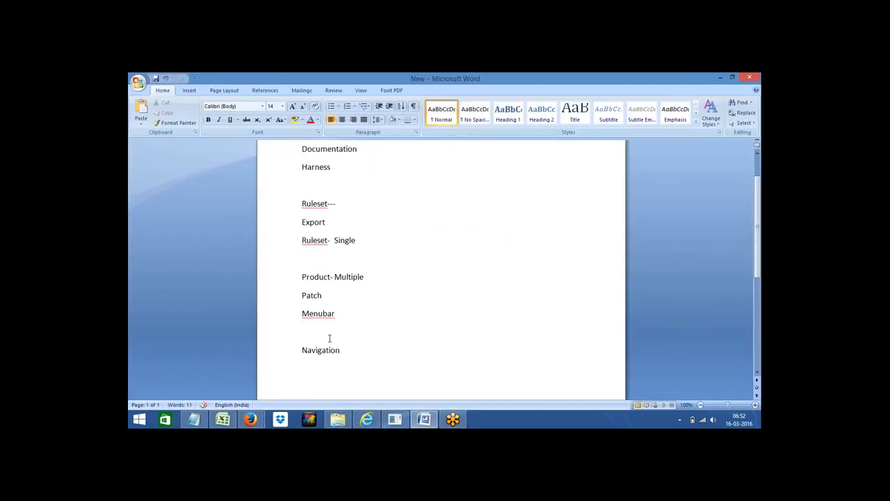
Step: Add space below Navigation and type a new Routing heading
key("Right")
key("Return")
key("Return")
key("Return")
key("Return")
key("Return")
key("Return")
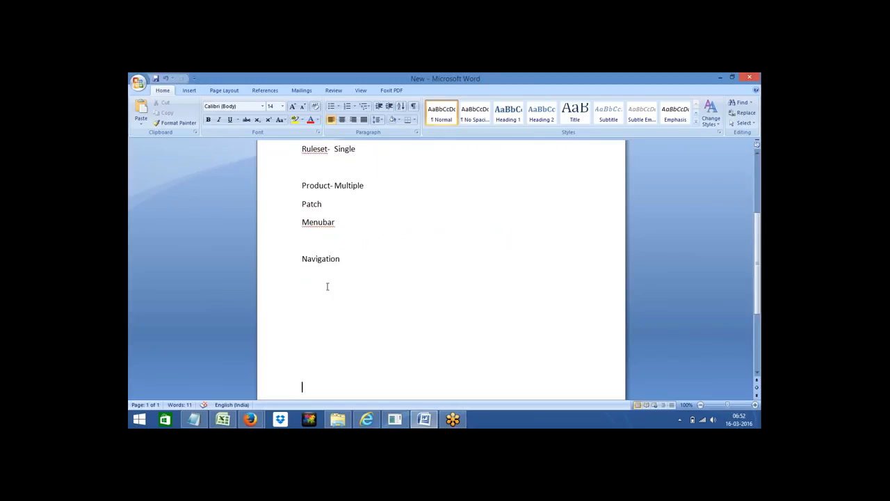
left_click(316, 288)
key("Return")
key("Return")
key("Return")
key("Return")
key("Return")
key("Return")
key("Return")
key("Return")
key("Return")
key("Return")
key("Return")
key("Return")
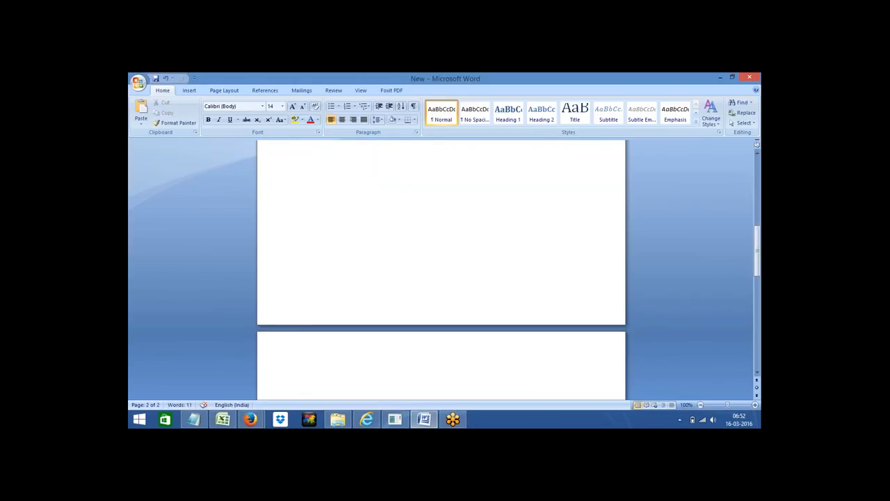
left_click(308, 177)
type("Routing")
key("Return")
key("Return")
key("Return")
Step: List Worklist and Workbasket on separate lines under Routing
left_click(308, 185)
key("Return")
type("Worklist")
key("Return")
type("W")
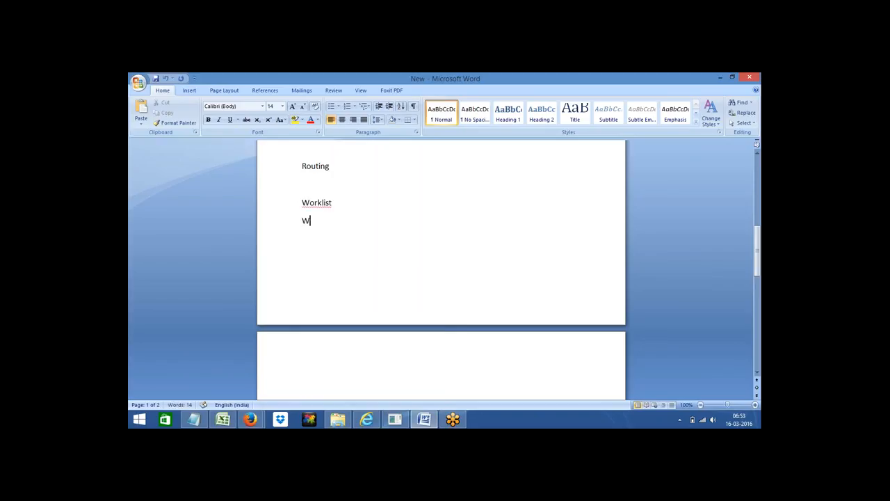
type("orkbasket")
key("Return")
Step: Define Worklist as '--- assigning to single opertor' and start Workbasket's definition with '-'
left_click(338, 203)
type("---")
triple_click(310, 166)
left_click(303, 183)
type("assignm")
key("BackSpace")
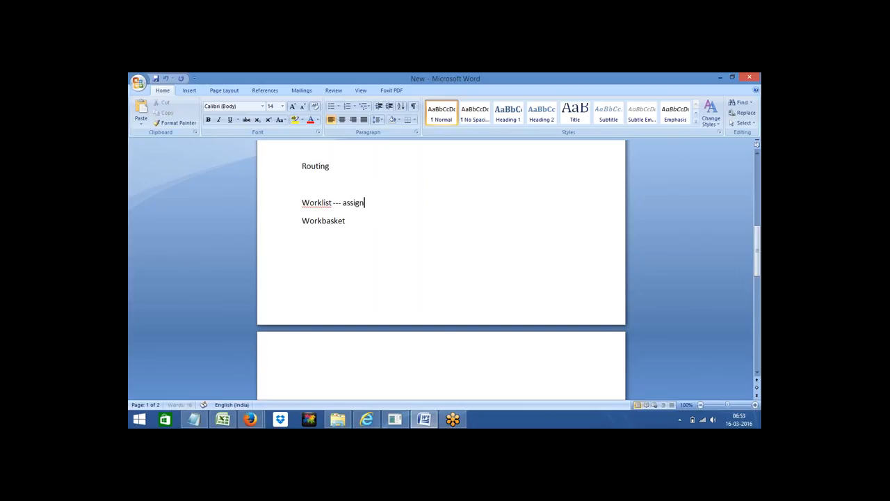
type("ing to single opert")
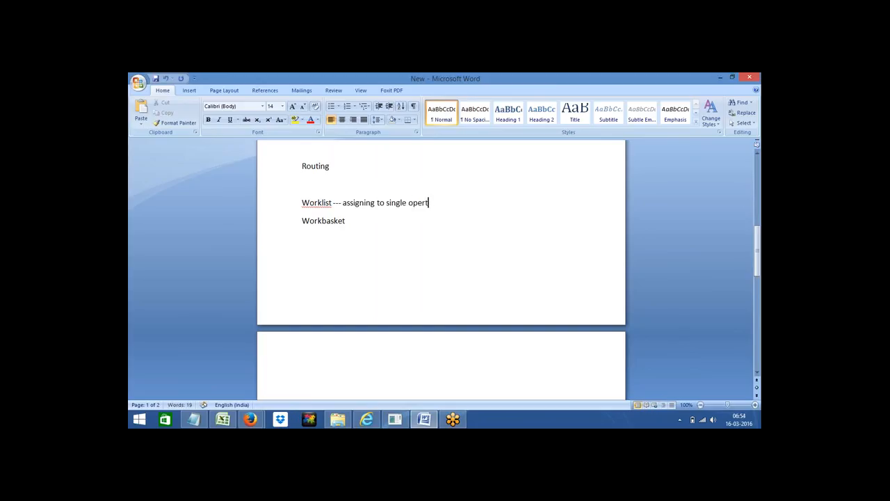
type("or")
left_click(348, 220)
type("-")
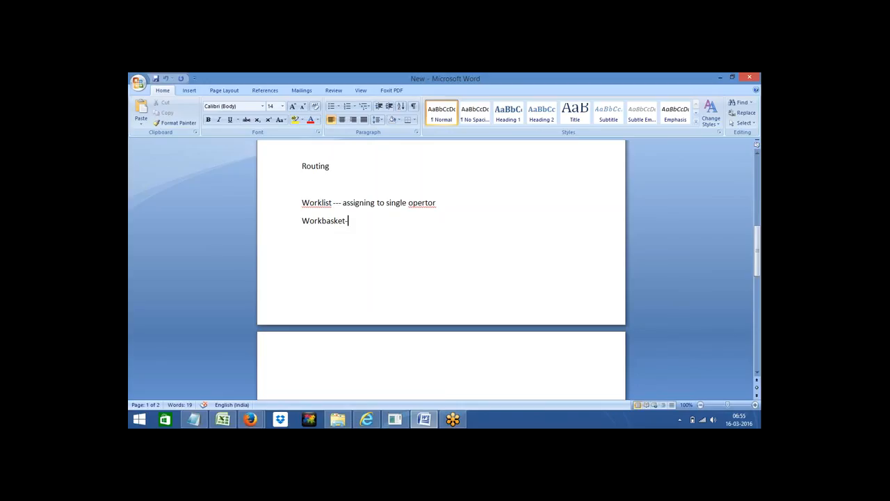
Step: Select the Workbasket- line and its word in the Word routing notes
triple_click(327, 221)
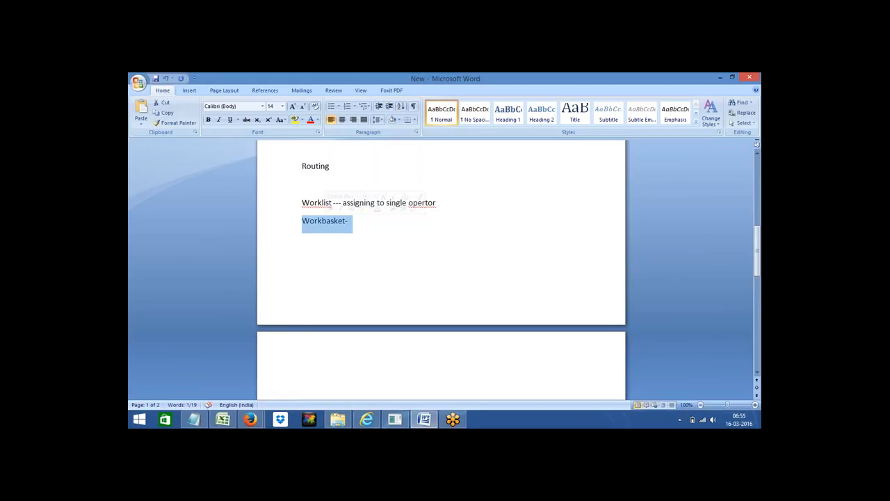
left_click(303, 236)
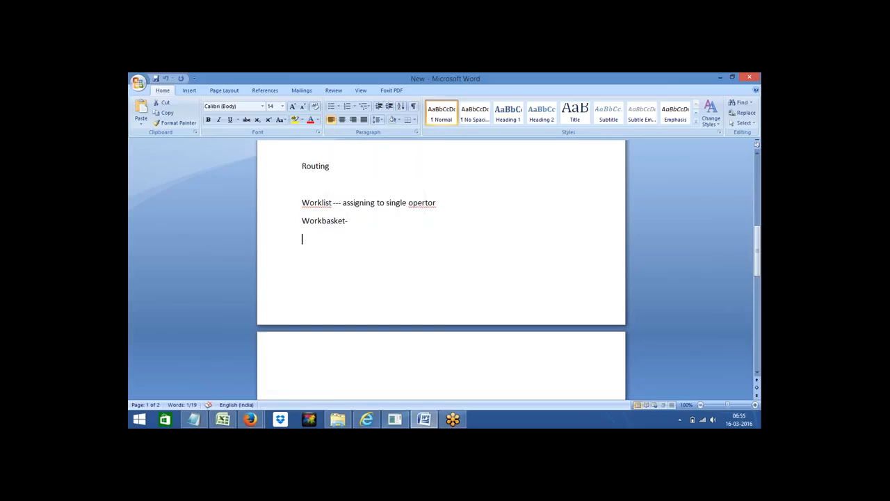
double_click(324, 221)
left_click(325, 221)
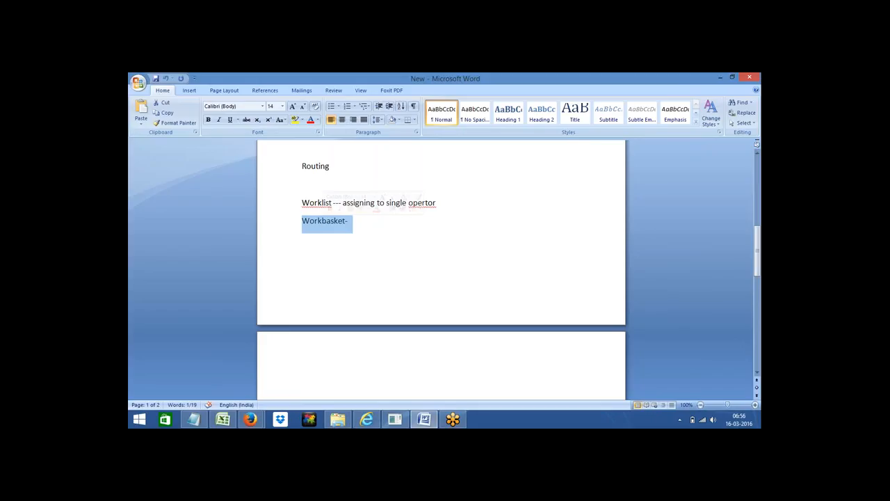
left_click(366, 221)
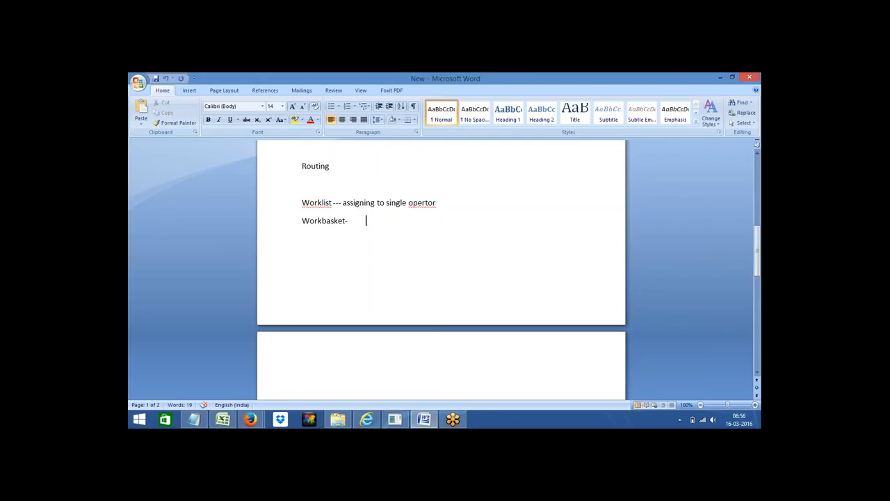
Step: Type 'Operator ID--' on the empty line below 'Workbasket-'
double_click(310, 203)
double_click(323, 222)
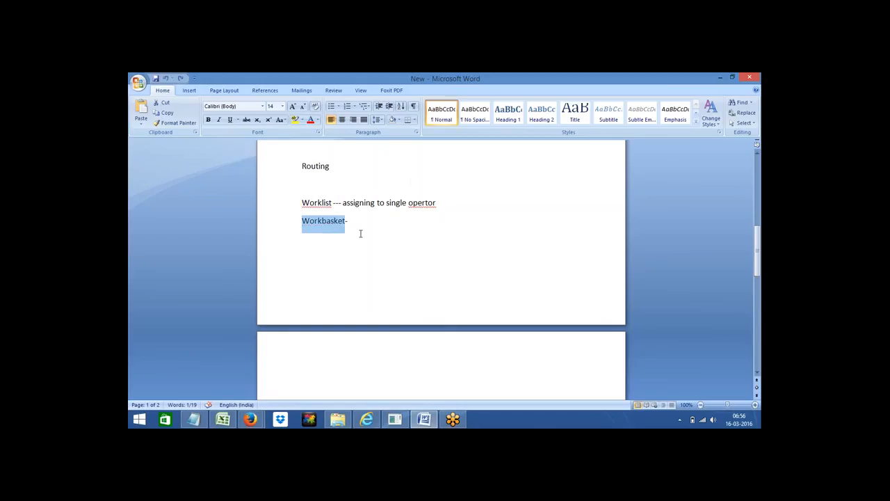
left_click(361, 234)
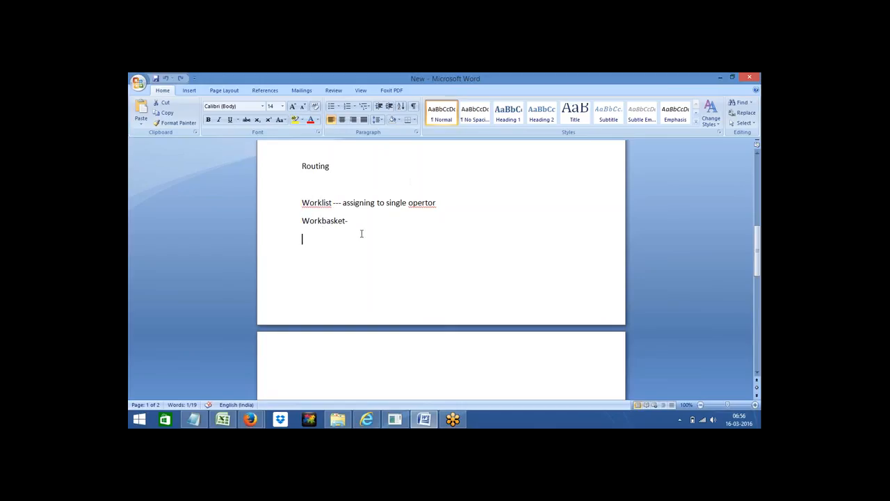
left_click(292, 207)
left_click(292, 224)
left_click(310, 247)
type("Operator")
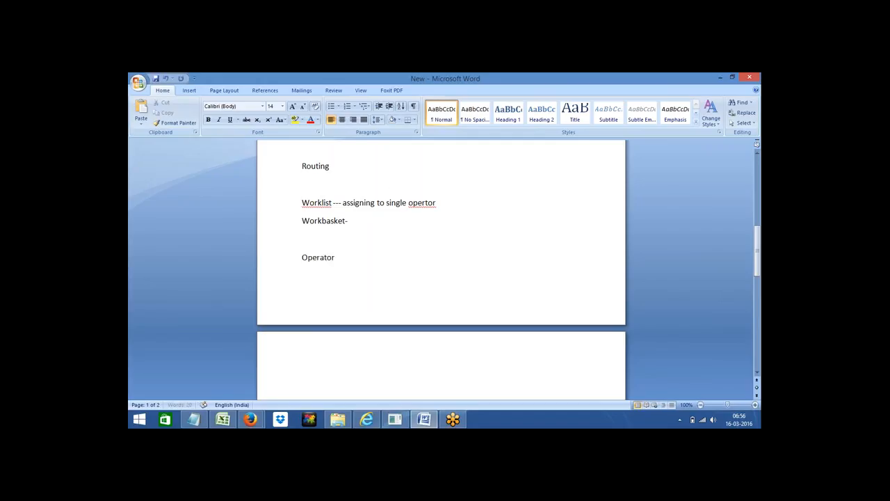
type(" ID--")
Step: Check the Pega login, then add the administrator's operator ID after 'Operator ID--'
key("alt+Tab")
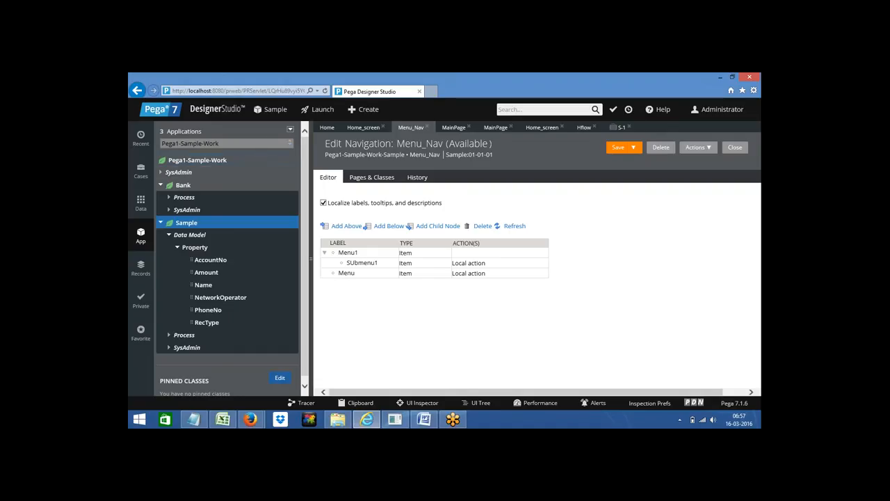
key("alt+Tab")
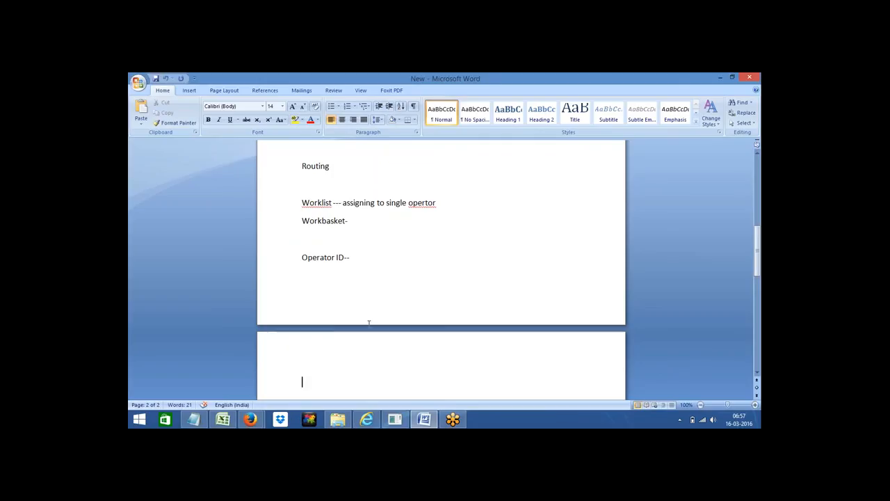
left_click(357, 257)
type("ad")
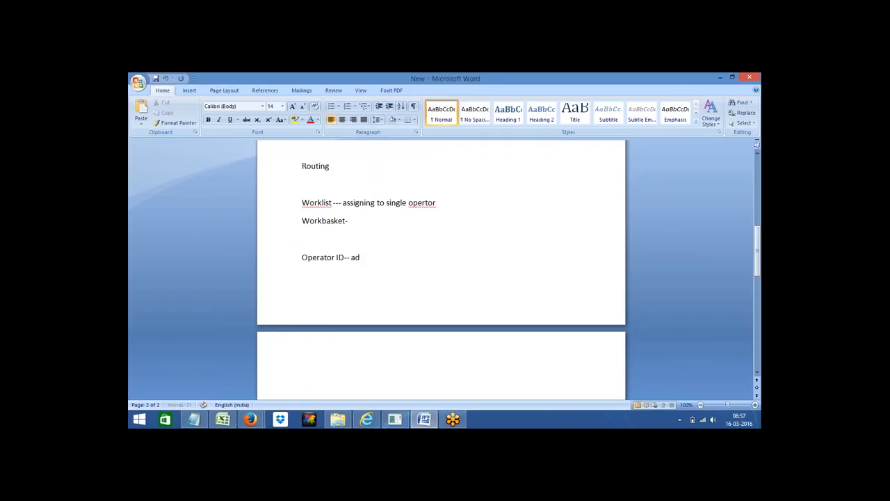
type("min@pega1")
scroll(441, 271, "down", 1)
scroll(441, 271, "down", 1)
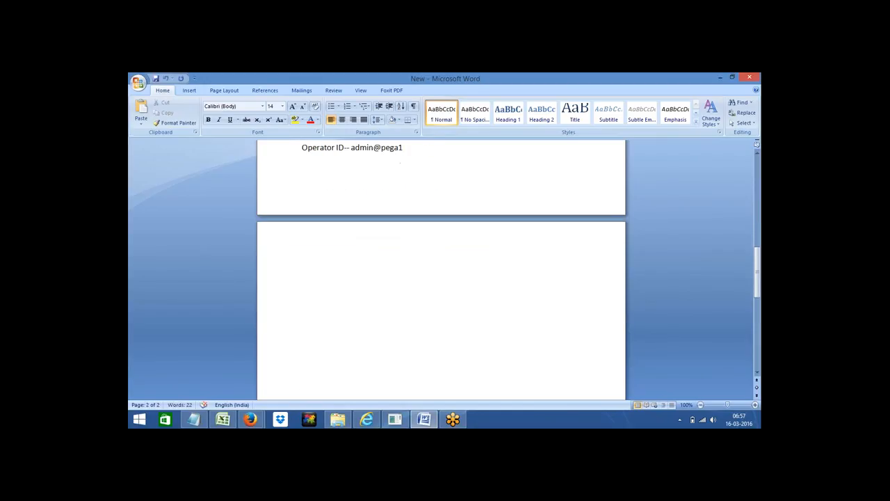
left_click(306, 258)
Step: Close the Menu_Nav, MainPage, Home_screen, Hflow and S-1 tabs, discarding S-1's unsaved changes
triple_click(366, 148)
left_click(373, 148)
left_click(365, 420)
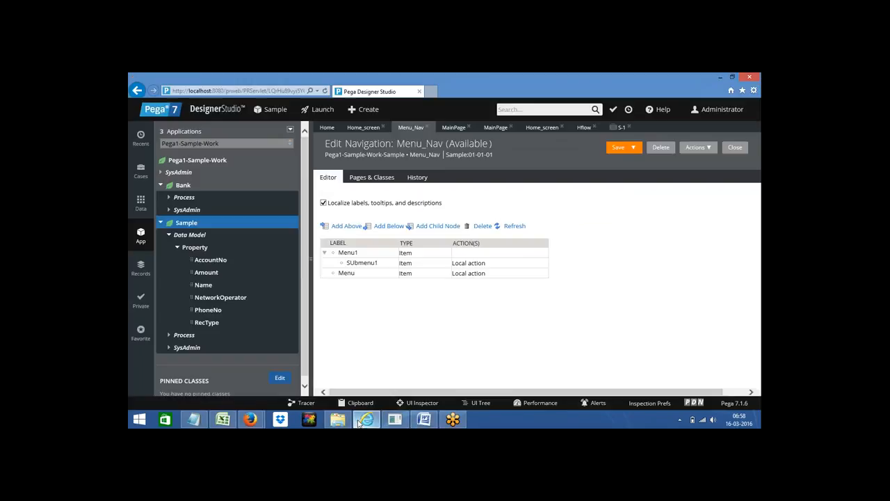
left_click(427, 128)
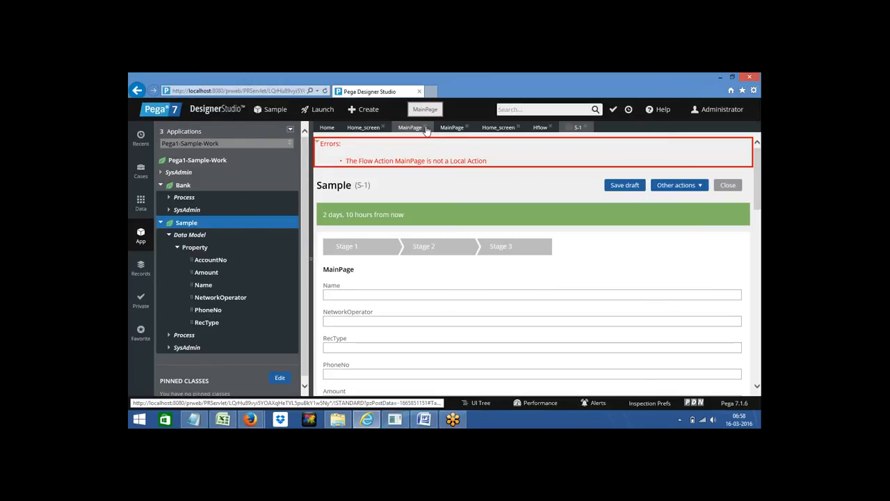
left_click(426, 129)
left_click(427, 130)
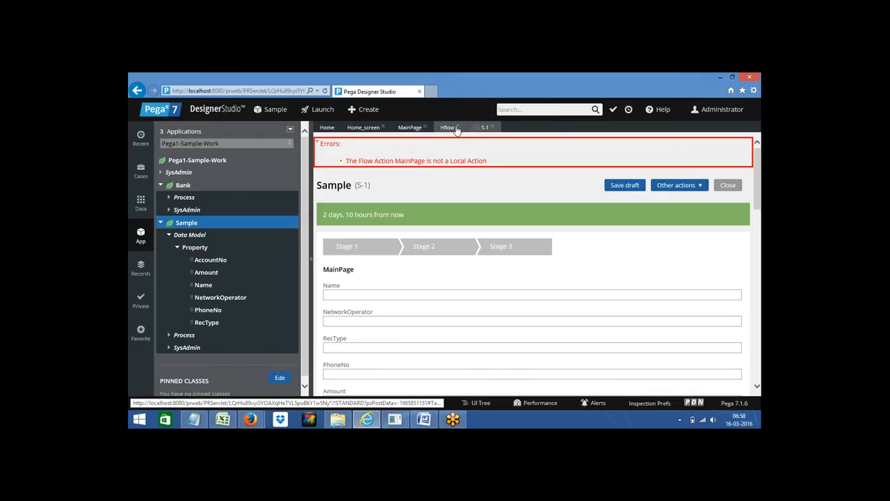
left_click(458, 128)
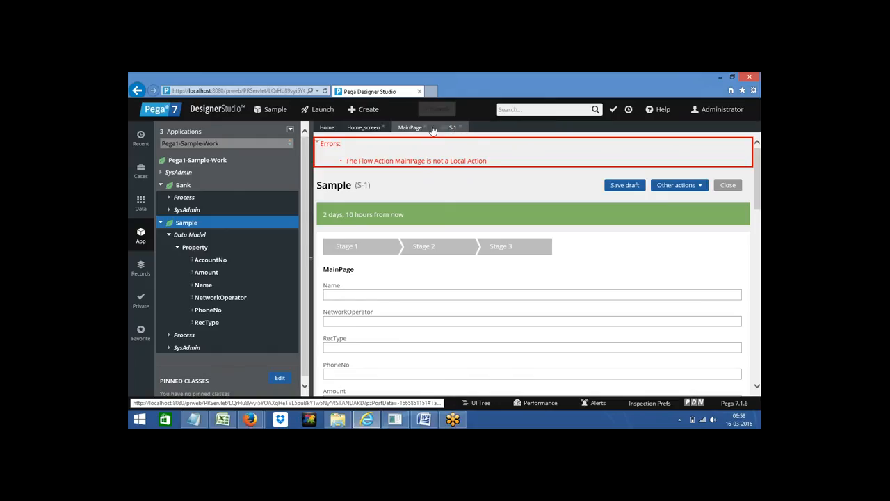
left_click(425, 127)
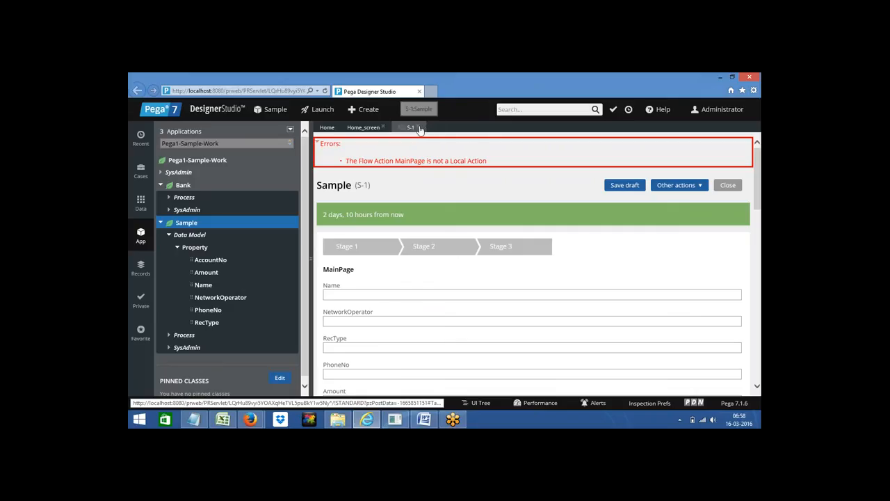
left_click(417, 128)
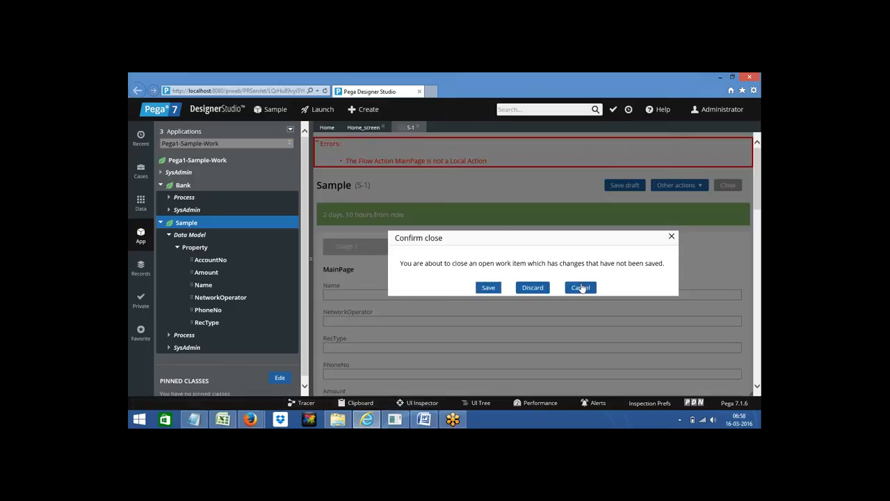
left_click(533, 287)
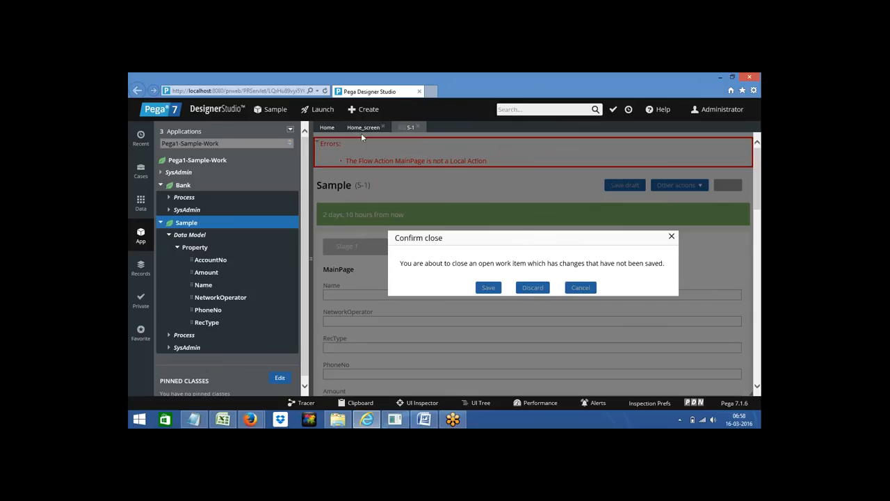
left_click(384, 128)
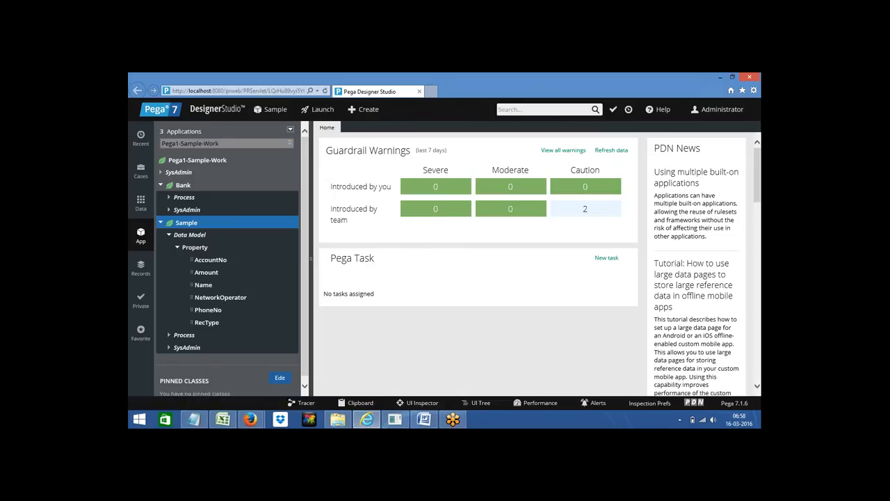
Step: From the Sample class, start a new record via +Create > Organization > Operator ID
right_click(185, 228)
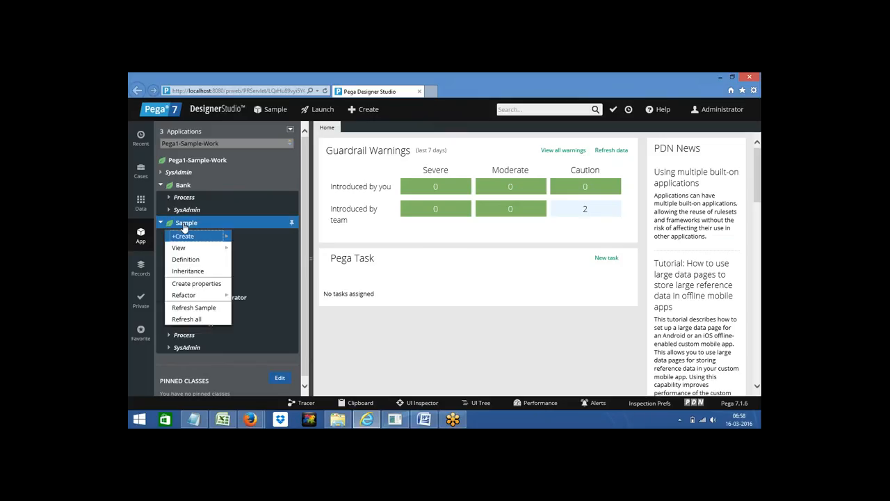
mouse_move(206, 238)
mouse_move(268, 320)
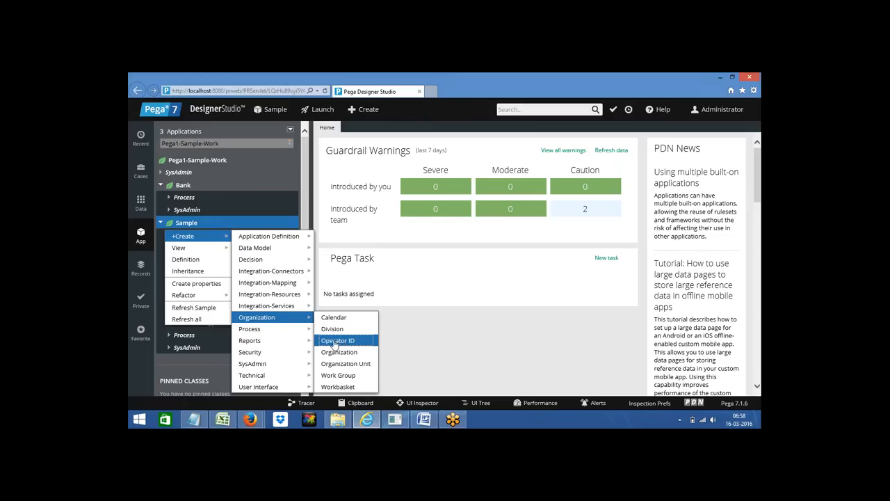
left_click(338, 341)
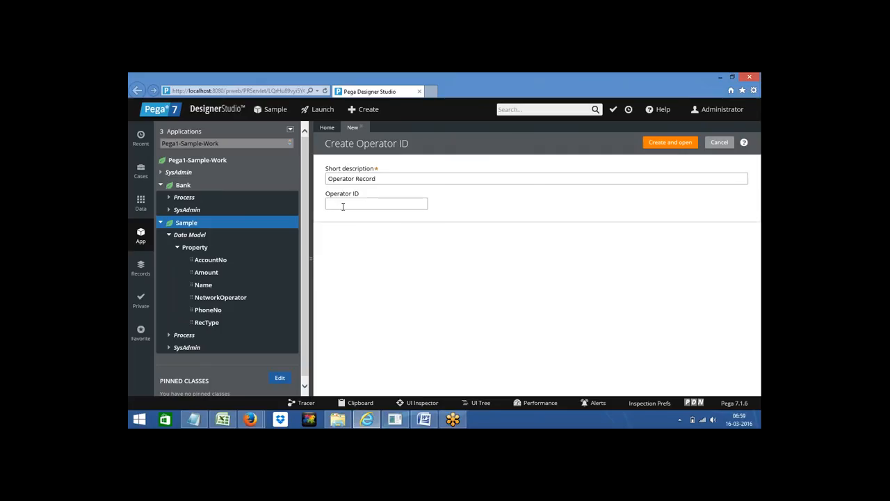
Step: Enter the new operator ID and create and open the Operator Record
type("AUser1")
left_click_drag(349, 203, 328, 203)
key("End")
double_click(334, 202)
left_click(664, 148)
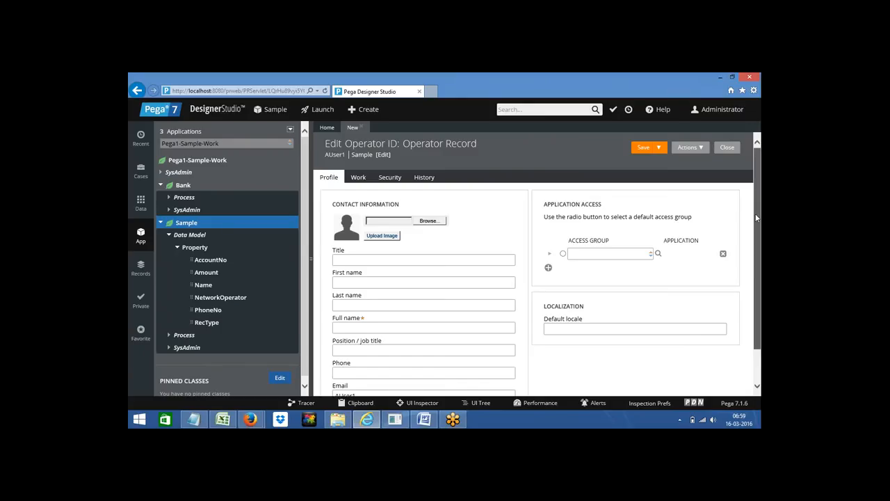
Step: Enter the operator's full name and make Sample:Administrators the default access group
scroll(757, 218, "down", 2)
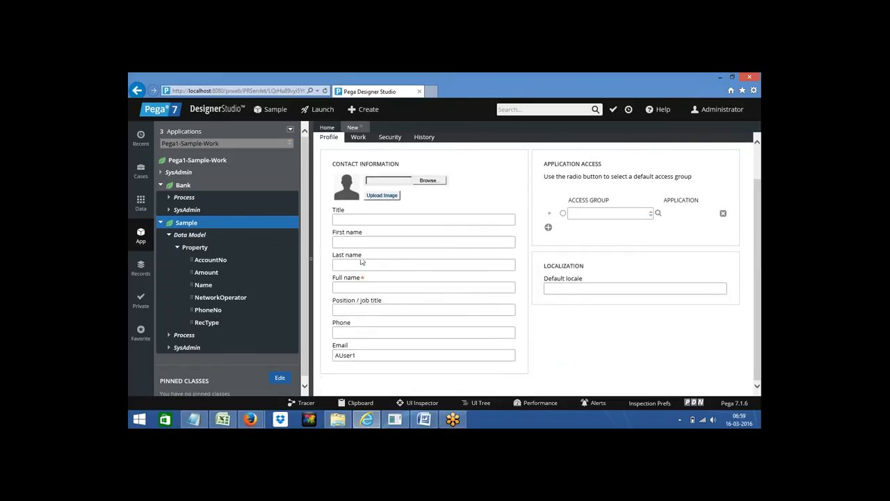
left_click(342, 288)
type("Arun")
type("d")
left_click(563, 213)
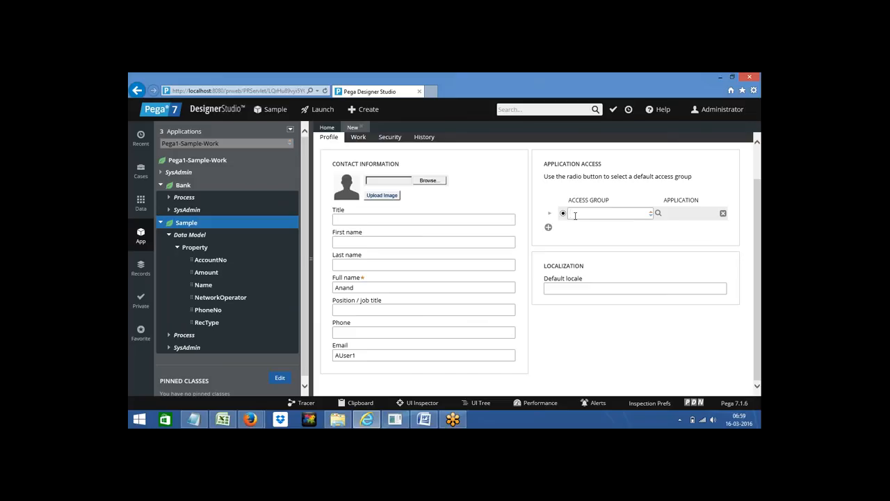
left_click(575, 215)
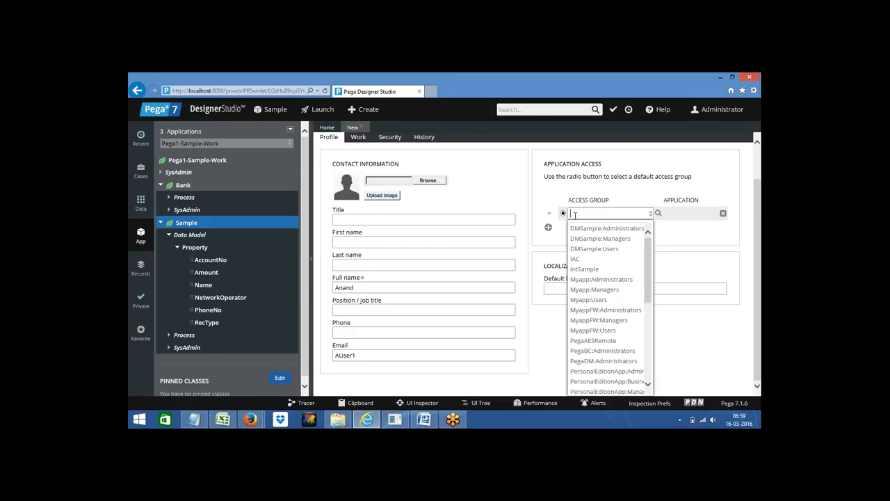
type("sam")
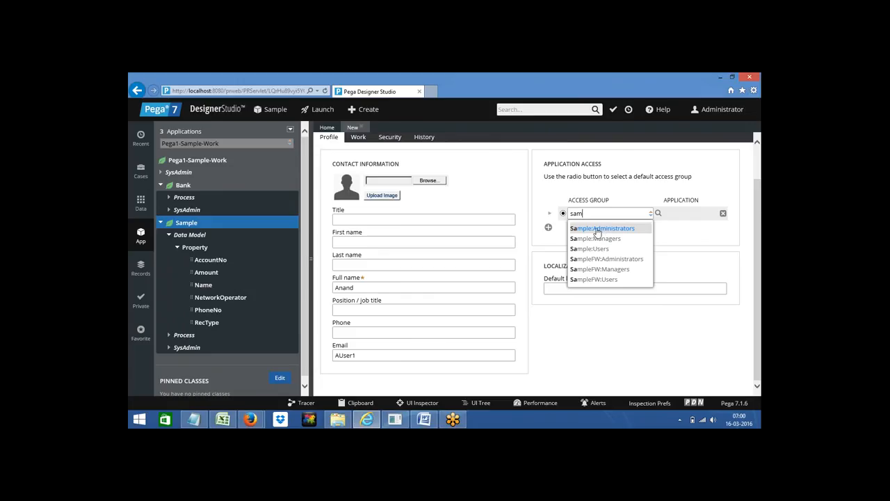
left_click(599, 231)
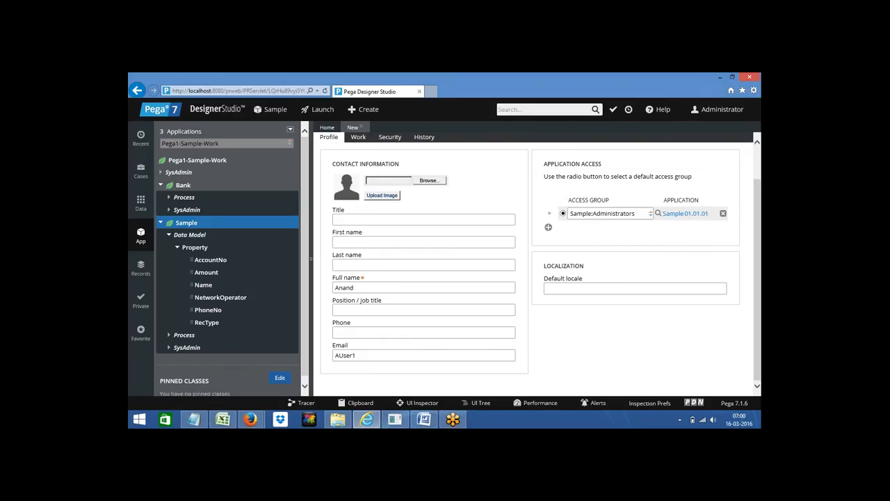
left_click(759, 172)
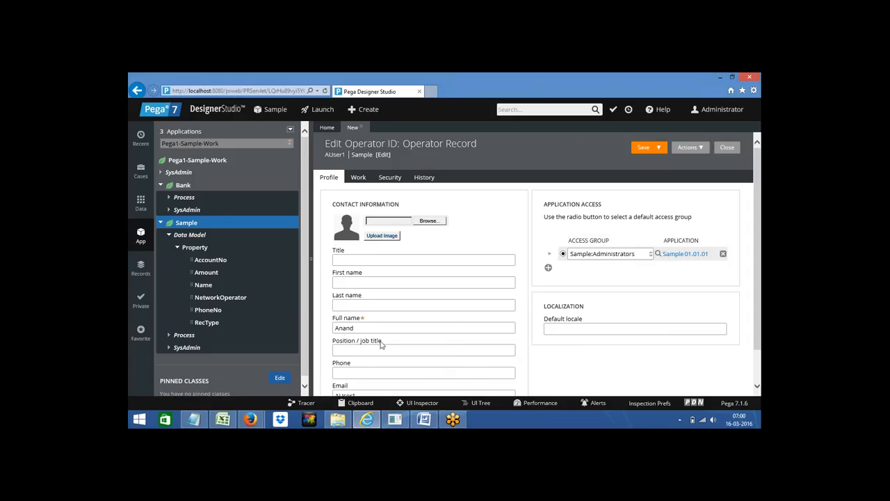
Step: On the operator's Work settings, bring up the Update Organizational Unit picker
left_click(358, 179)
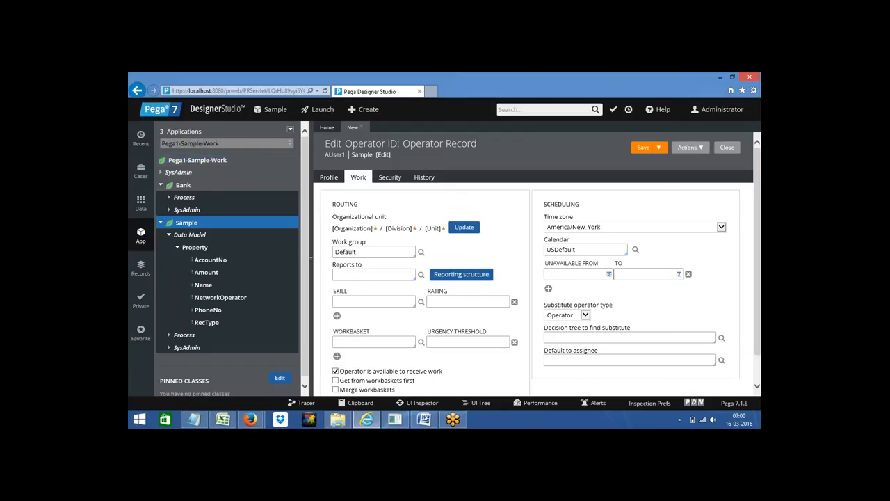
double_click(343, 203)
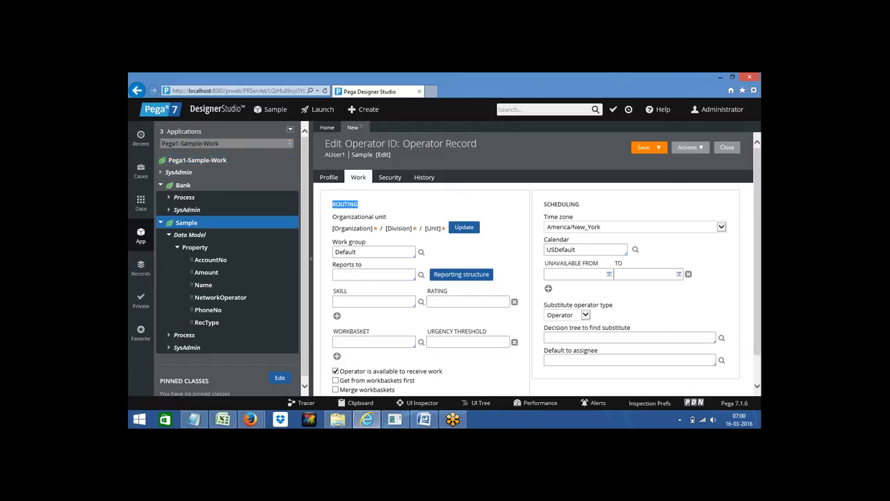
triple_click(363, 217)
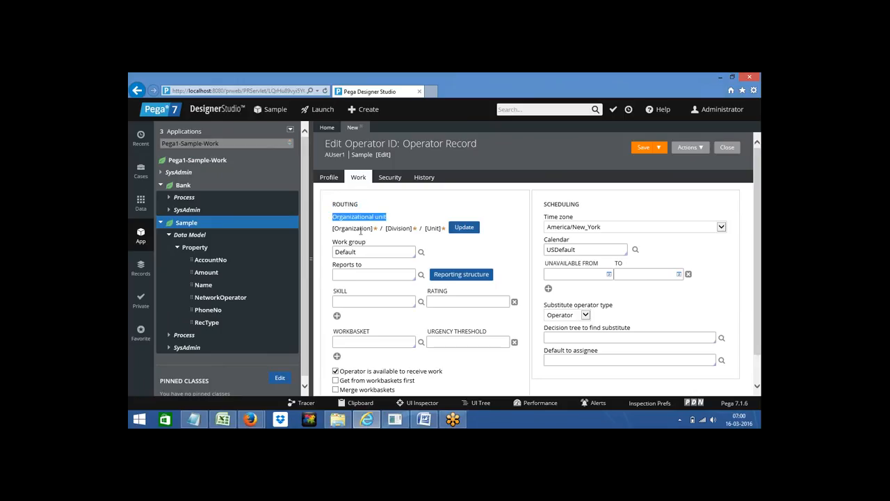
left_click(462, 229)
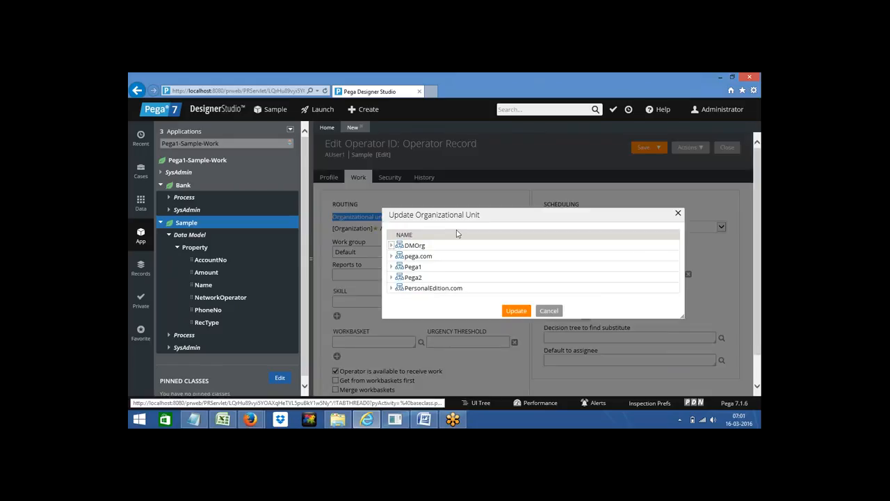
Step: Expand Pega1 and its Div division to reveal the Unit unit
left_click(391, 268)
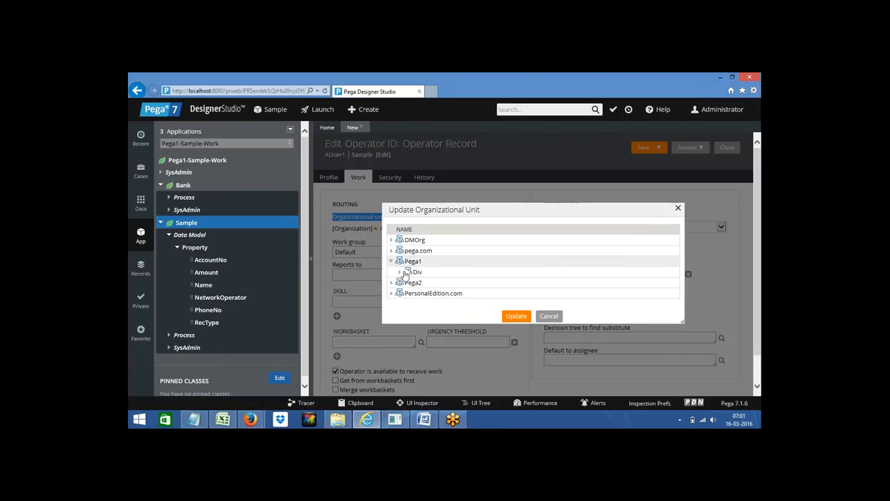
left_click(401, 272)
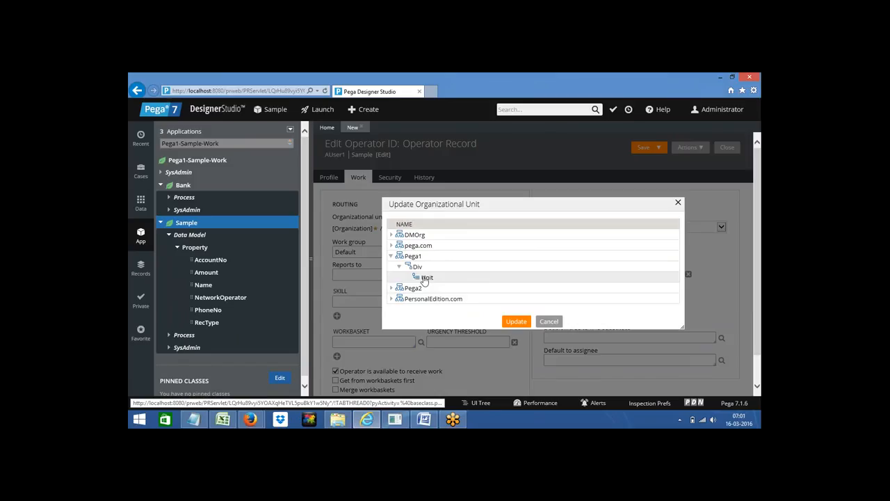
Step: Apply Pega1 / Div / Unit as the operator's organizational unit and review the Routing section
left_click(516, 322)
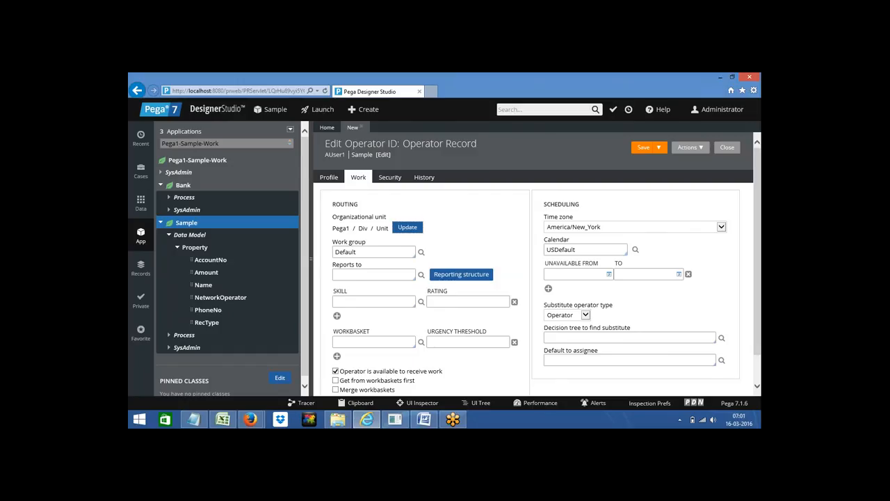
double_click(346, 204)
left_click(339, 228)
double_click(340, 229)
Step: Under Security, open Update password, then close the dialog without setting a password
left_click(390, 178)
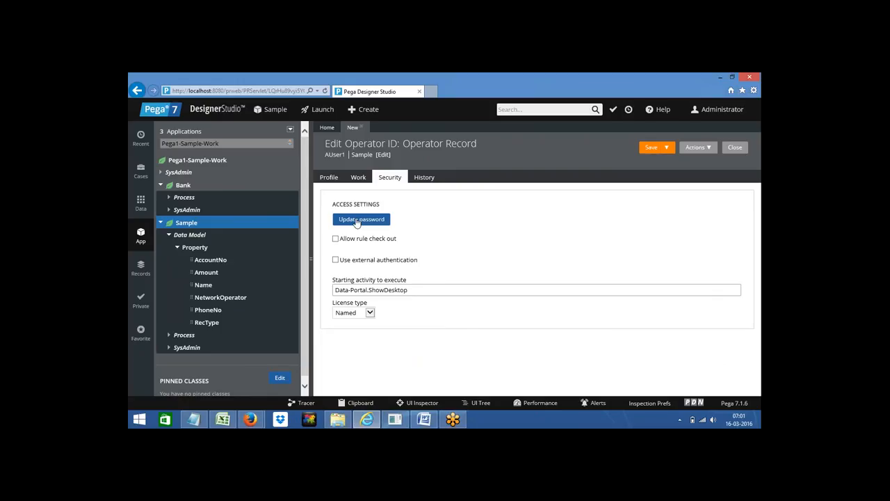
left_click(358, 221)
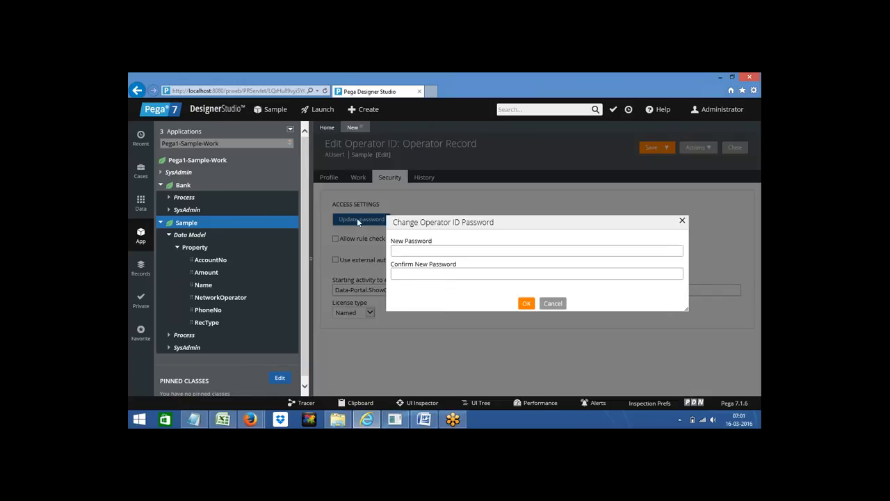
left_click(401, 252)
left_click(682, 220)
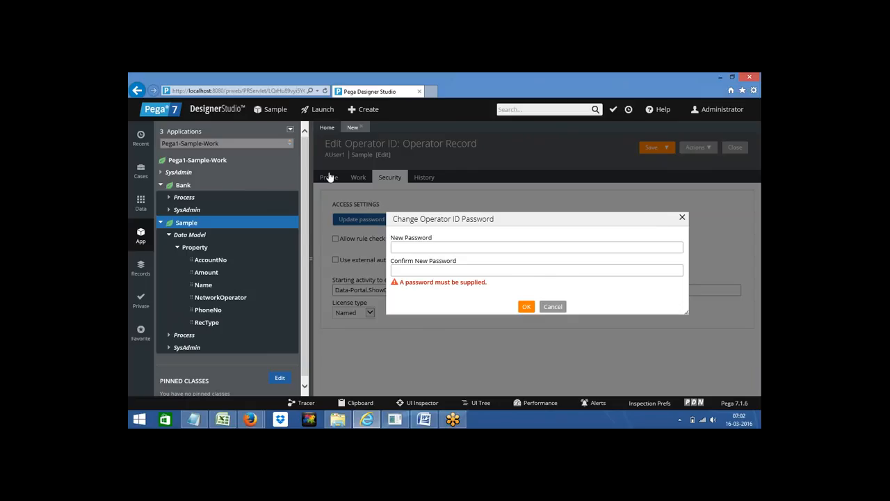
Step: Save the new operator record from its Profile tab, then bring up the browser's File menu
left_click(329, 177)
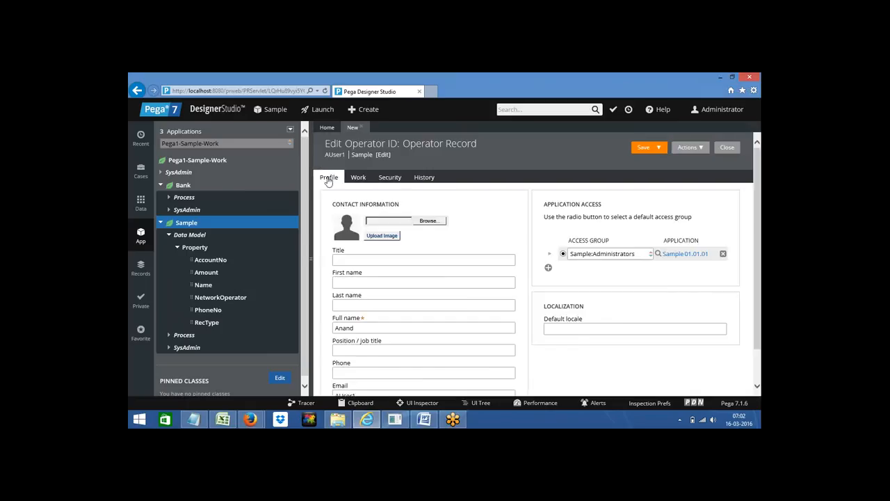
left_click(644, 148)
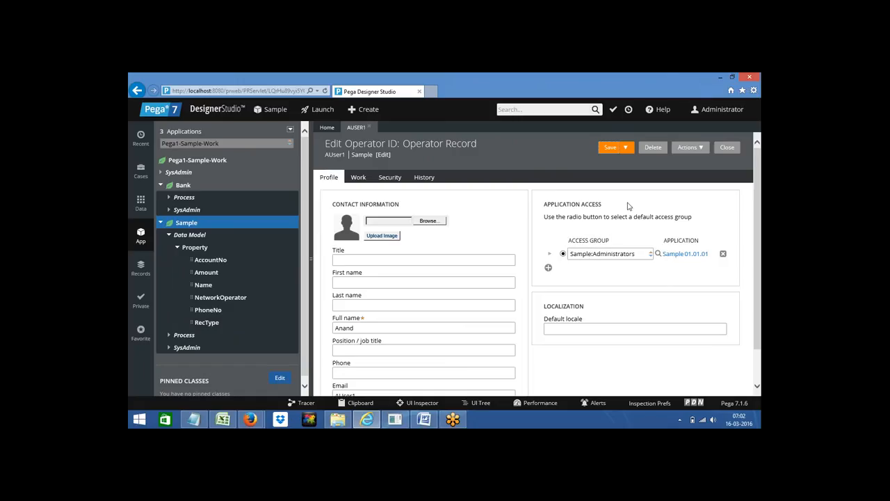
left_click(211, 259)
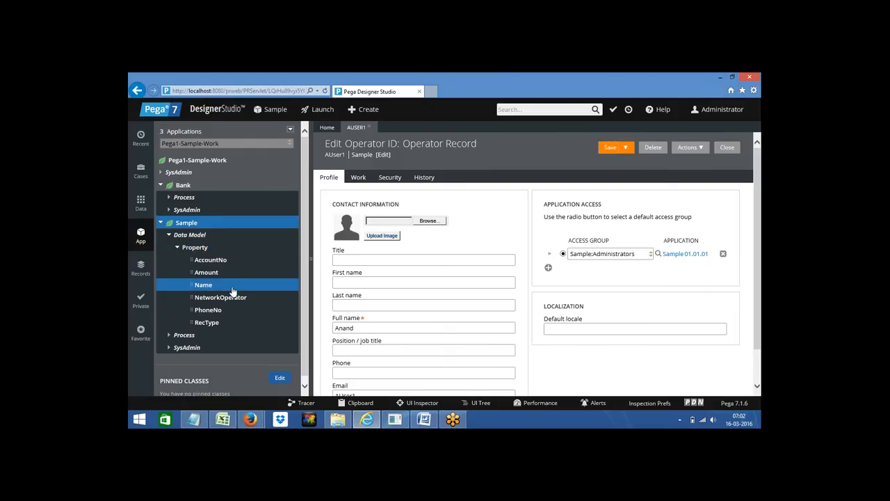
key("alt+f")
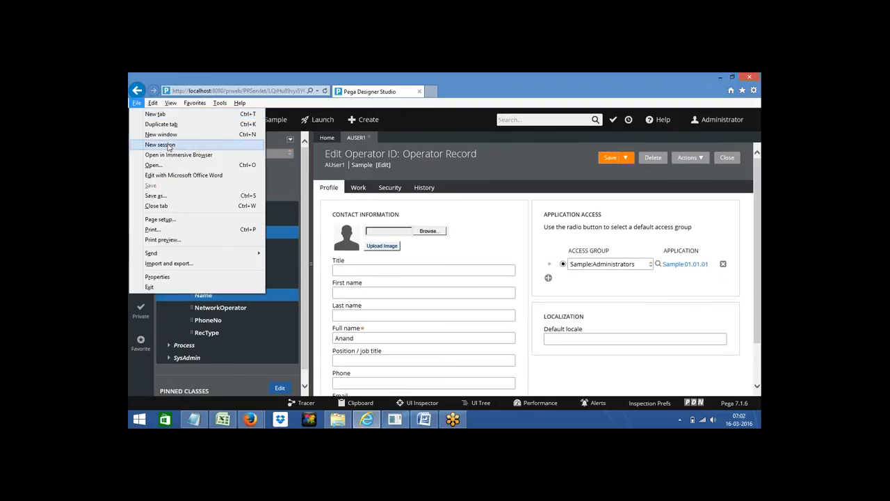
Step: In a new browser session, log in to Pega as operator auser1 with its password
left_click(167, 147)
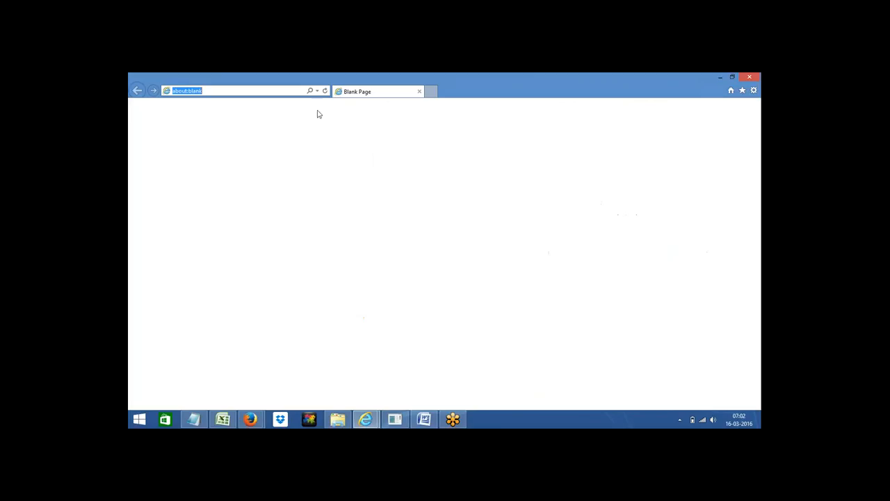
left_click(317, 92)
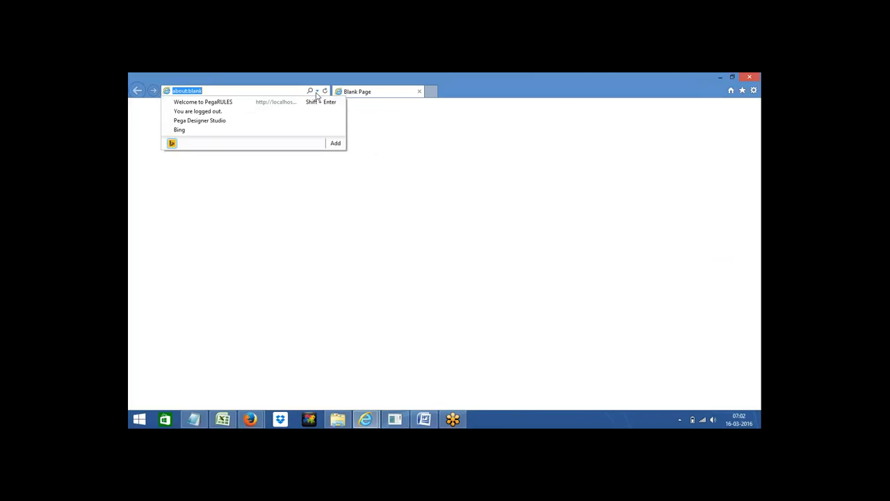
left_click(231, 103)
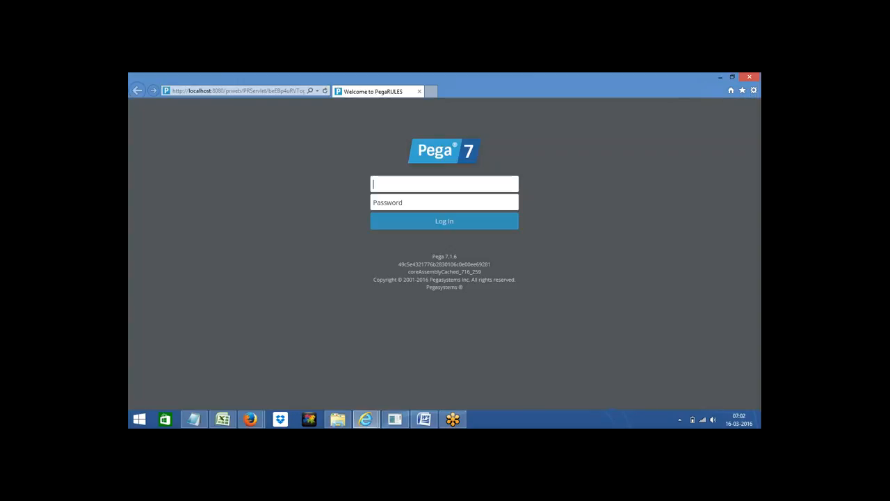
left_click(400, 184)
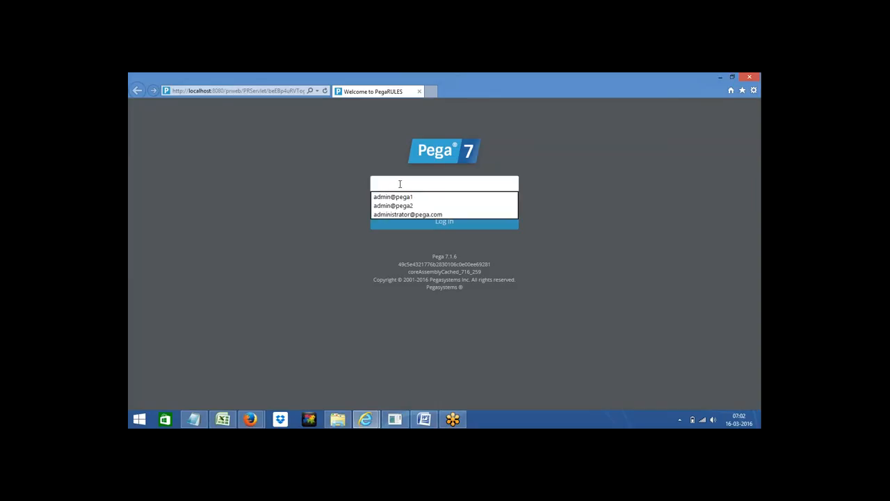
type("aus")
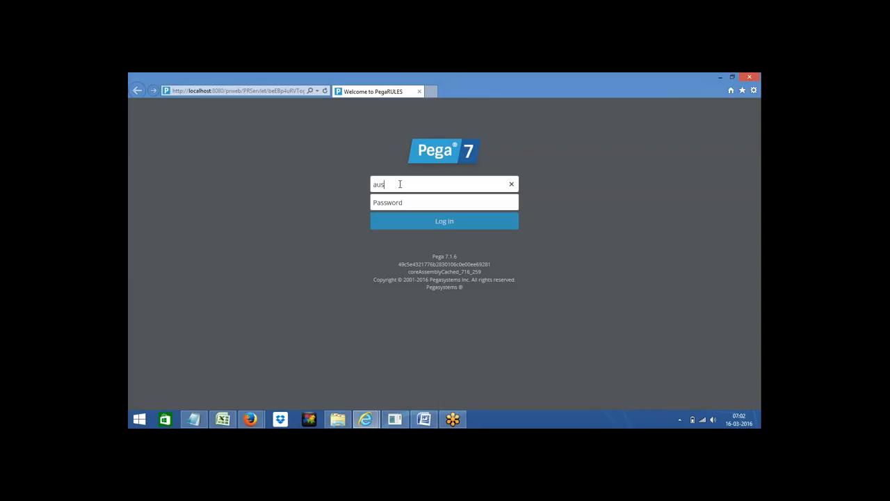
type("er1")
left_click(390, 201)
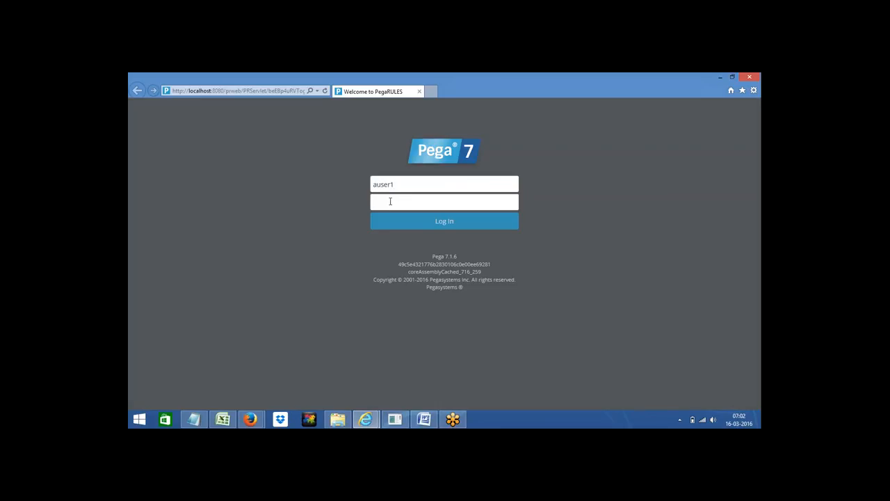
type("rules")
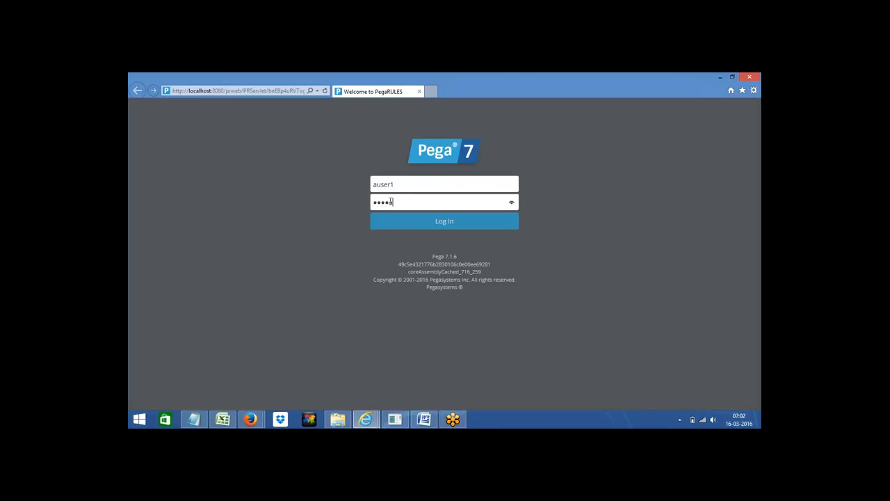
left_click(427, 226)
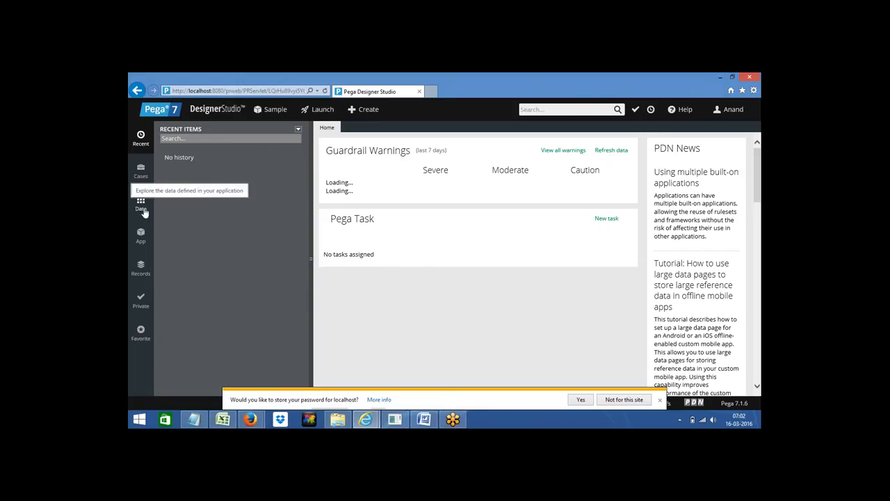
Step: Log the test operator off and return to the administrator's Designer Studio window
left_click(141, 236)
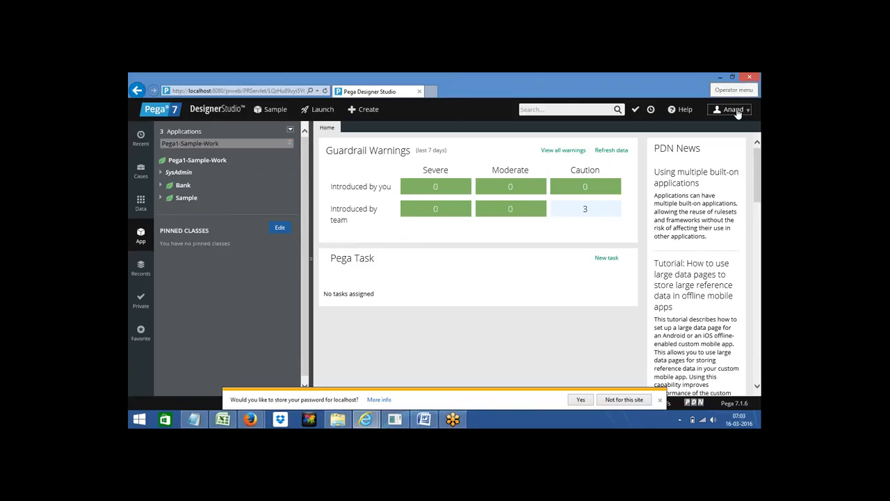
left_click(733, 110)
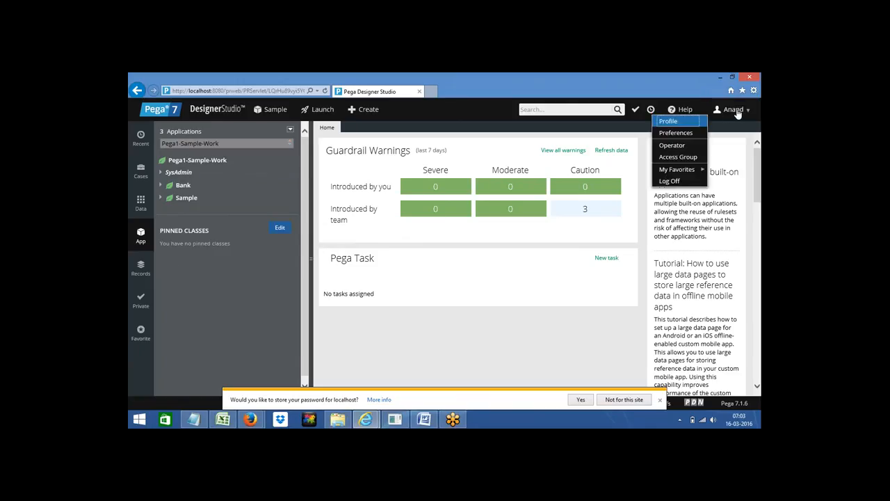
left_click(670, 182)
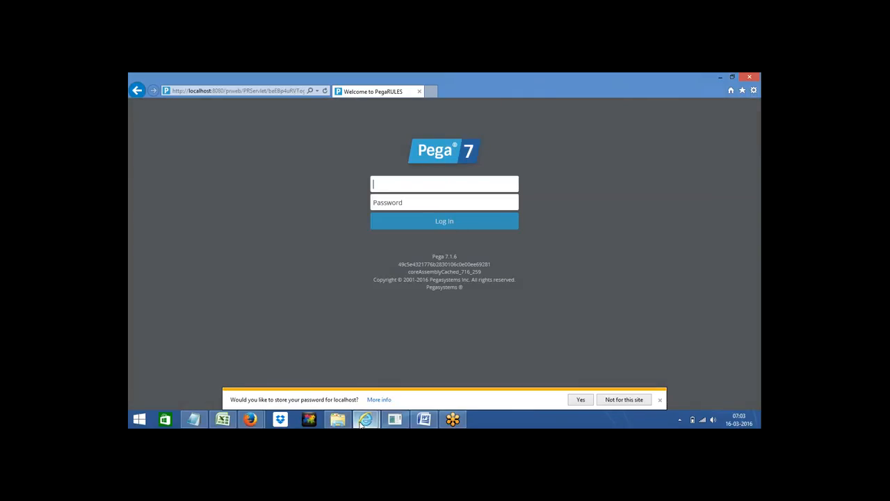
mouse_move(365, 419)
left_click(315, 386)
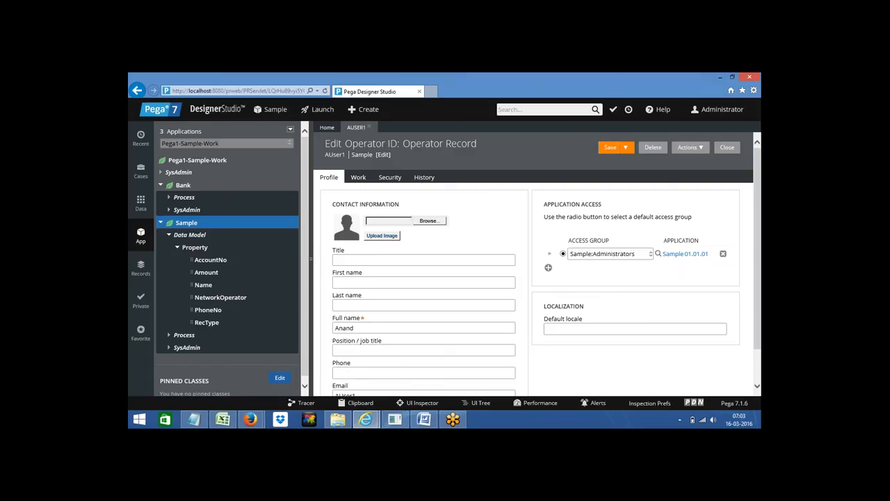
Step: Create an Operator ID record 'Ause' under Sample via +Create > Organization and open it
right_click(185, 227)
mouse_move(208, 237)
mouse_move(266, 237)
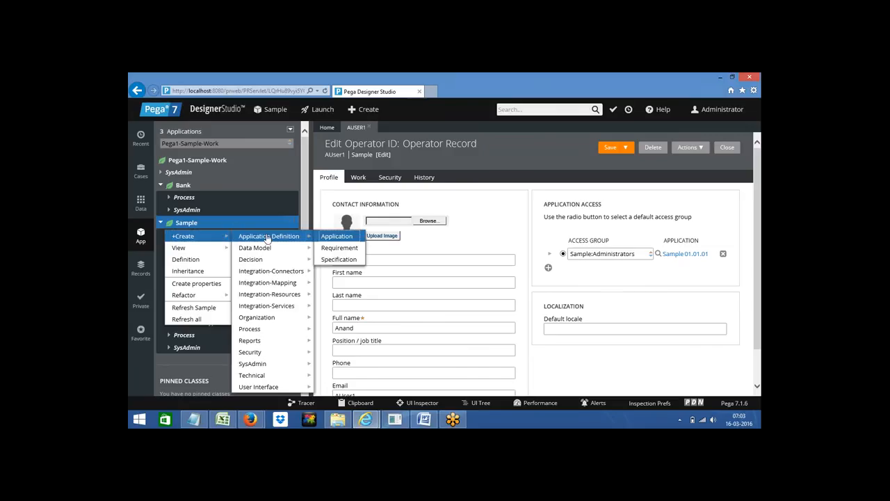
mouse_move(273, 363)
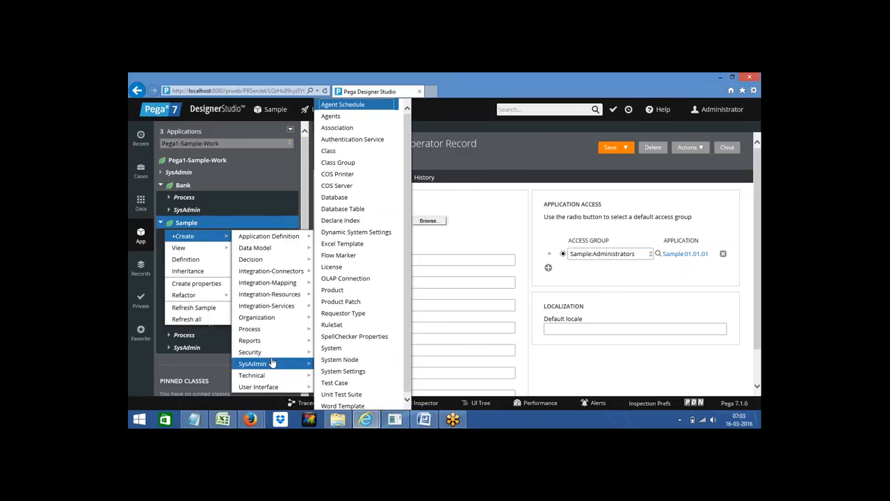
mouse_move(284, 318)
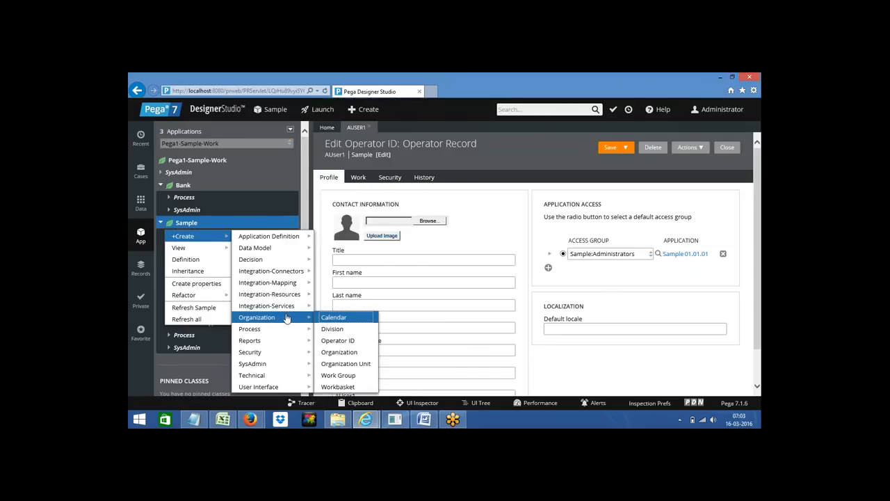
left_click(338, 342)
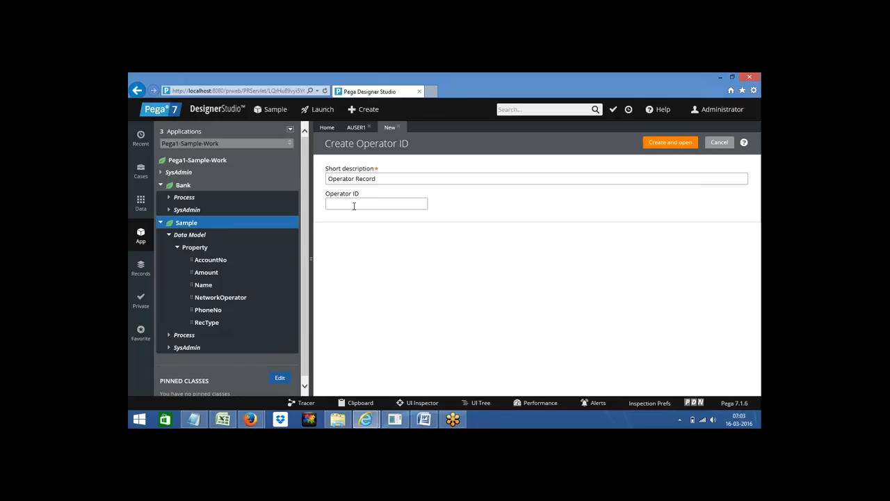
type("Auser2")
left_click(668, 143)
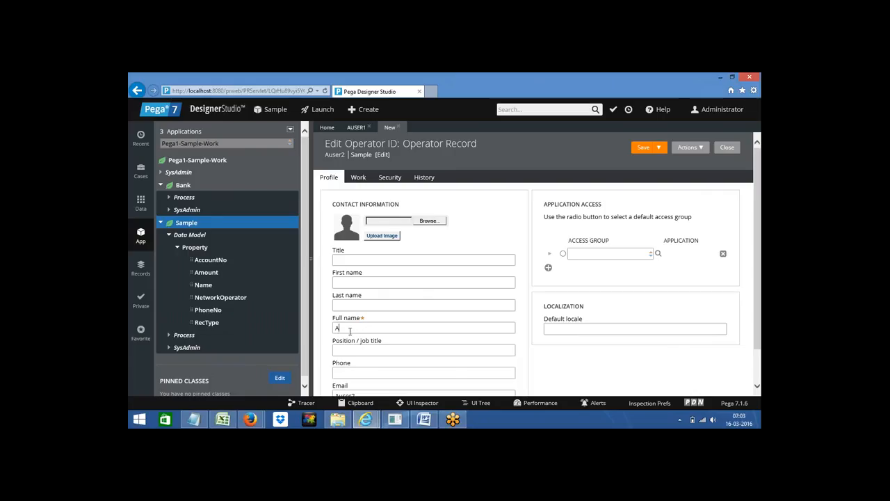
Step: Enter the operator's full name and set Sample:Users as the default access group
type("nand")
left_click(563, 255)
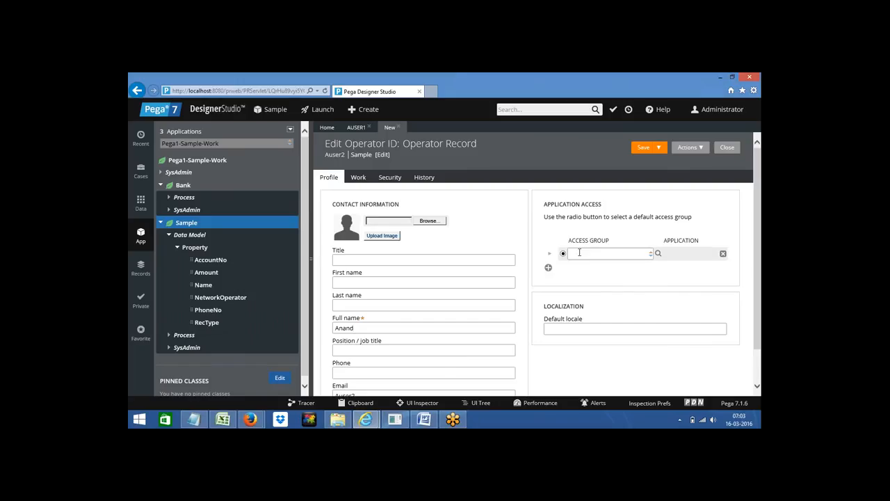
left_click(580, 252)
type("sa")
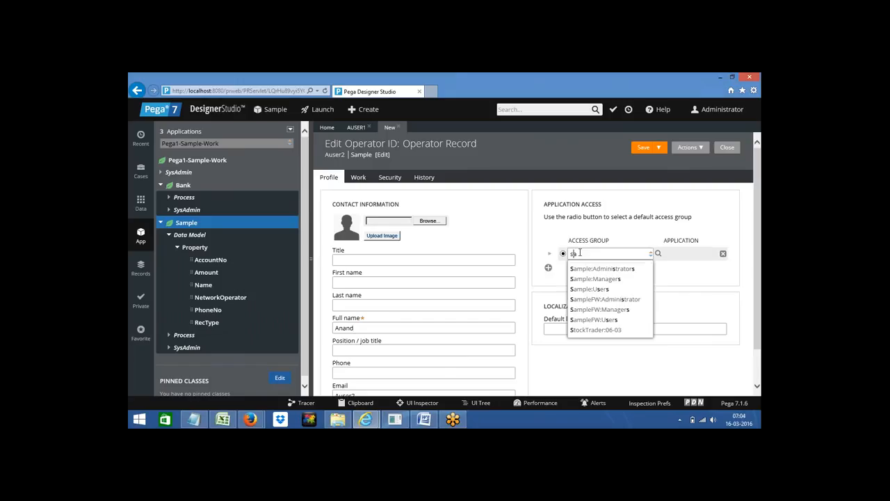
type("mpl")
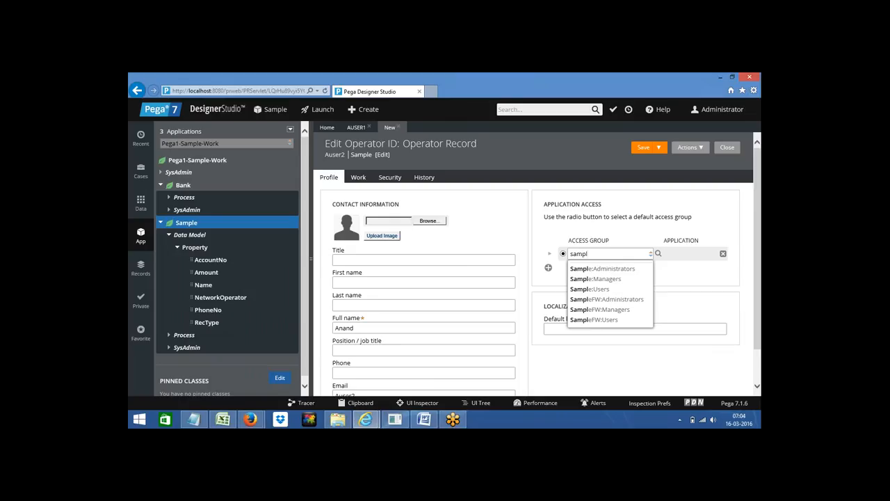
left_click(596, 289)
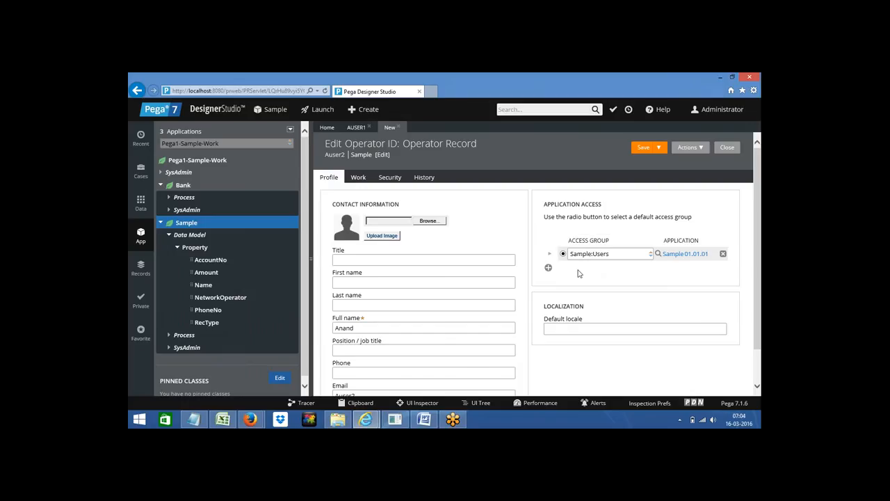
left_click(357, 178)
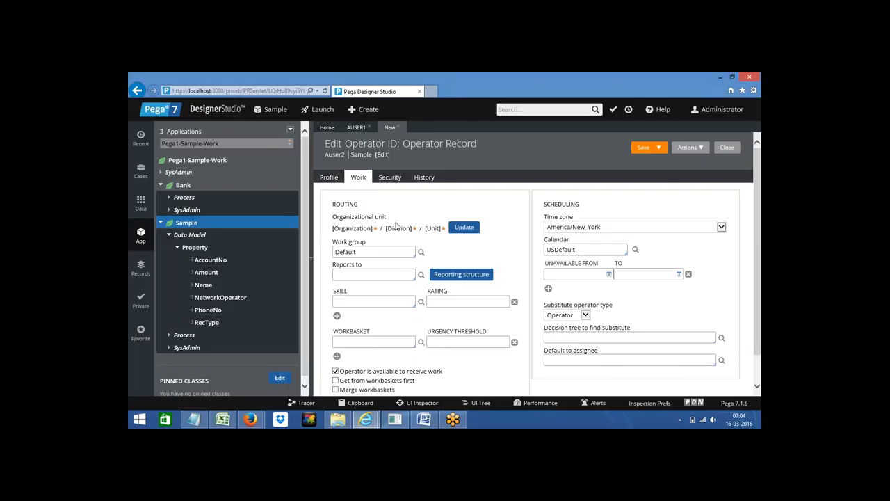
Step: Assign the operator to organizational unit Pega1 > Div > Unit and save the record
left_click(462, 228)
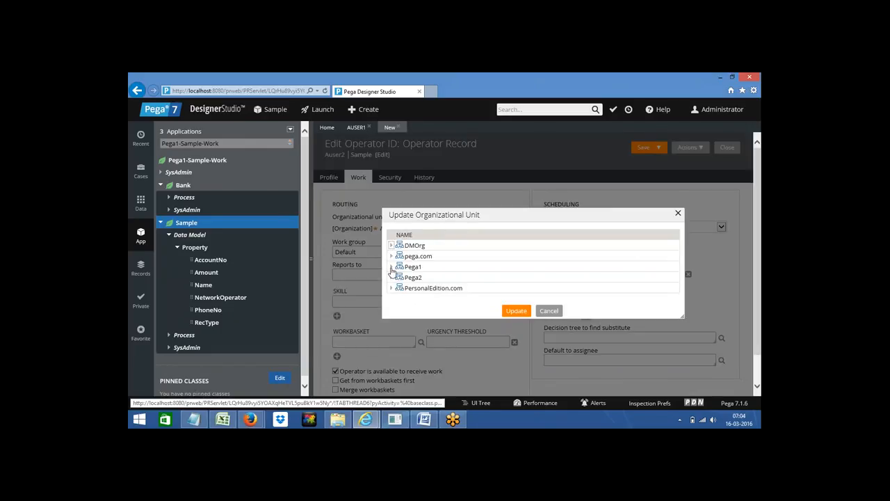
left_click(391, 267)
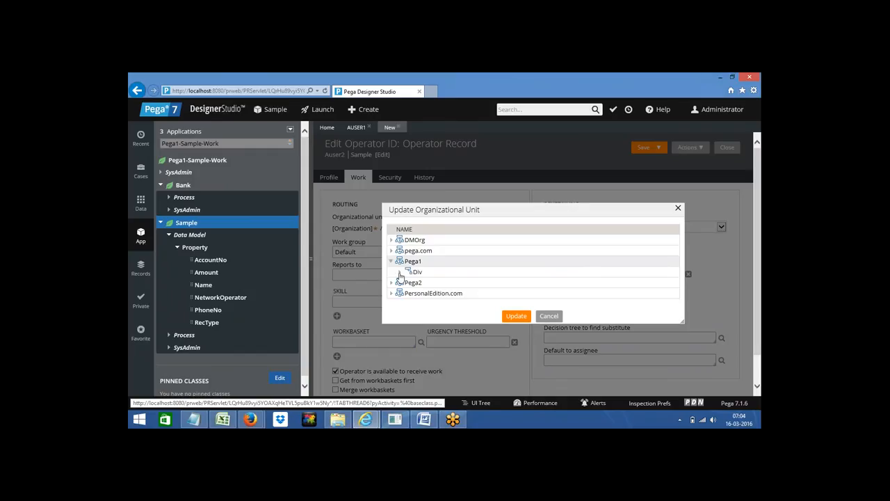
left_click(399, 272)
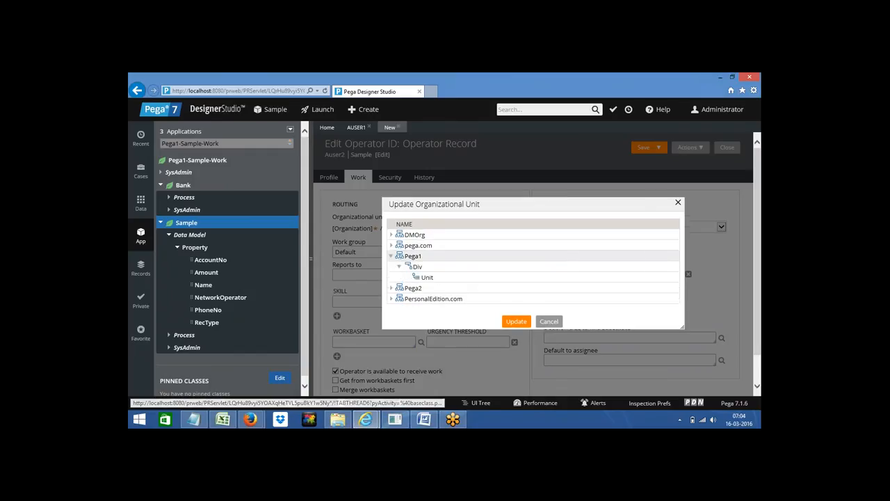
left_click(427, 278)
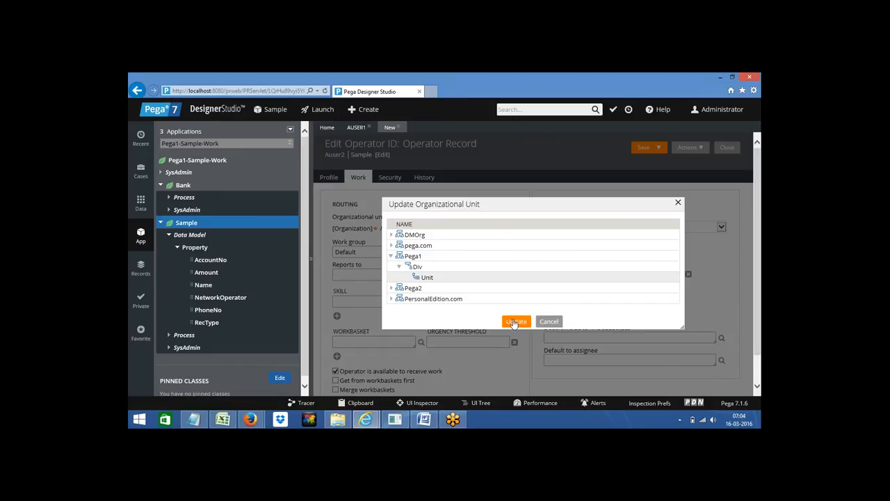
left_click(513, 322)
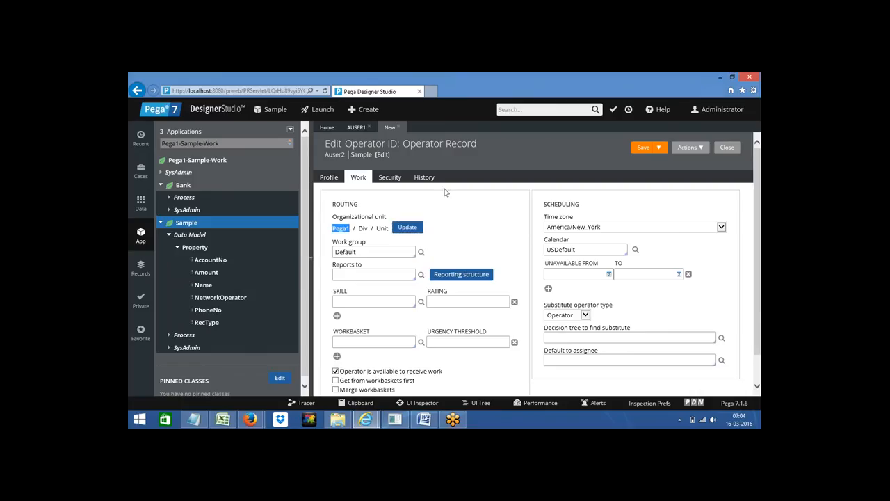
left_click(329, 177)
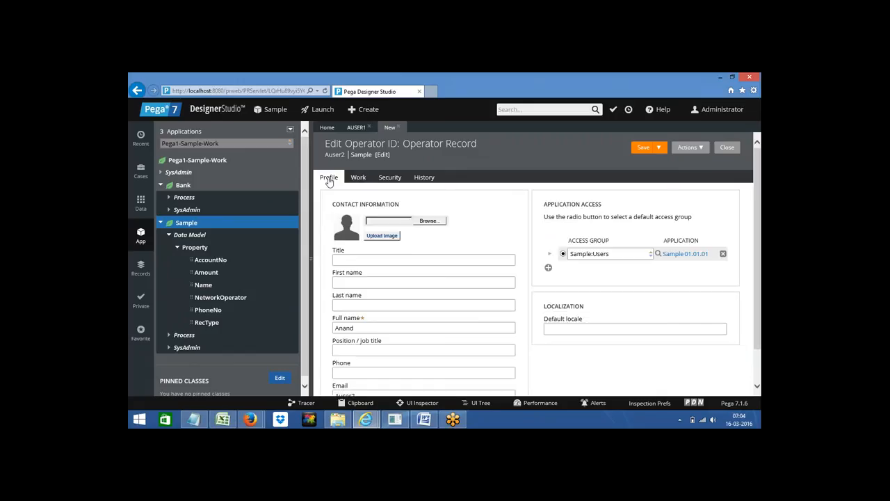
left_click(644, 148)
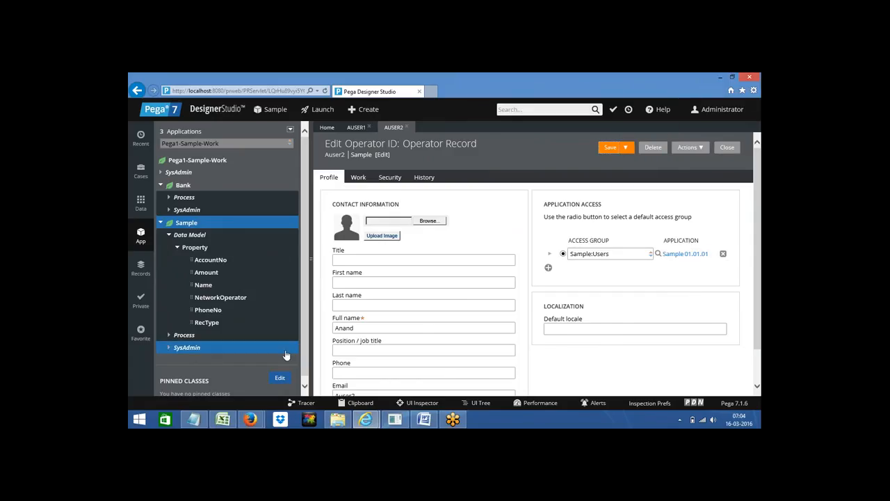
Step: Log in as operator auser2 with its password in the login window, then return to Designer Studio
mouse_move(365, 419)
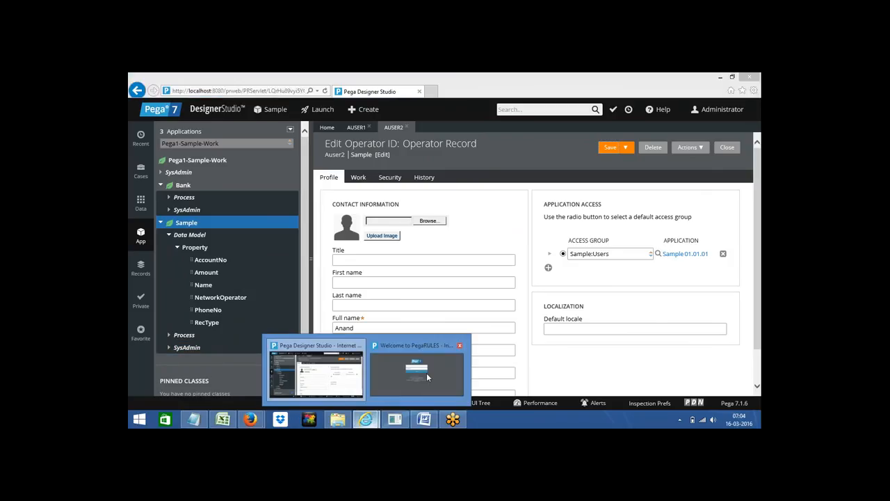
left_click(435, 368)
left_click(394, 185)
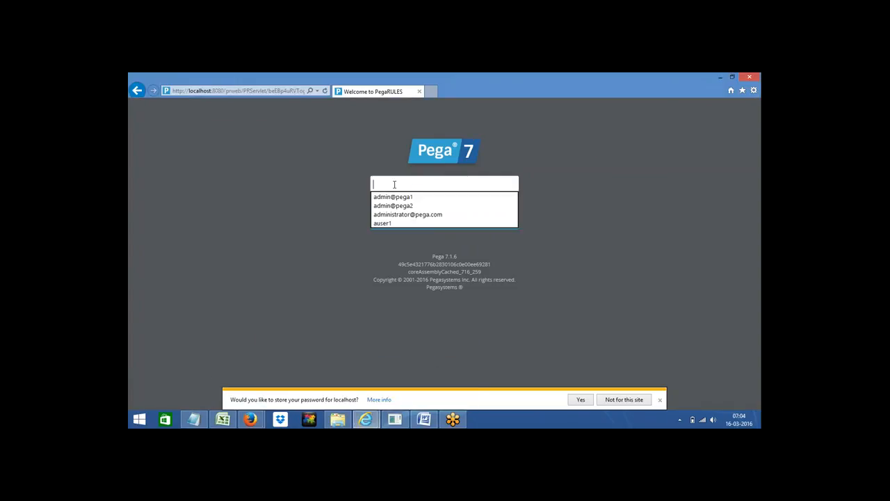
type("a")
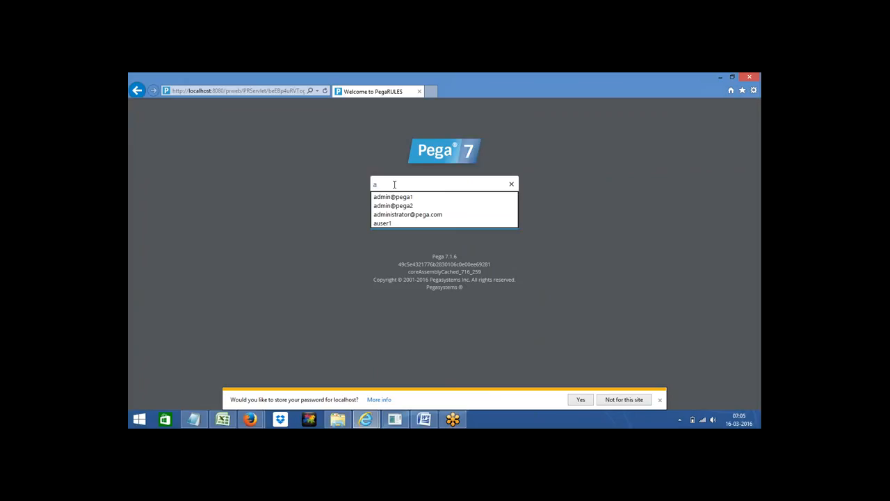
type("user")
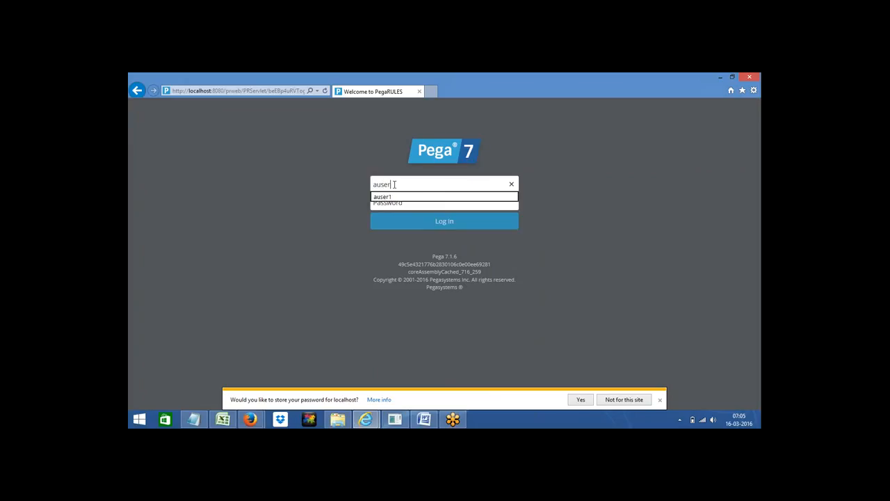
type("2")
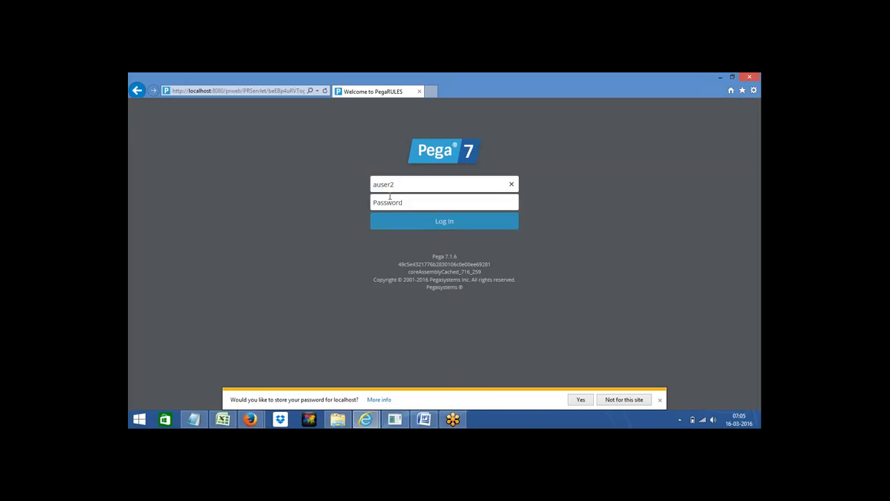
left_click(387, 202)
type("ru")
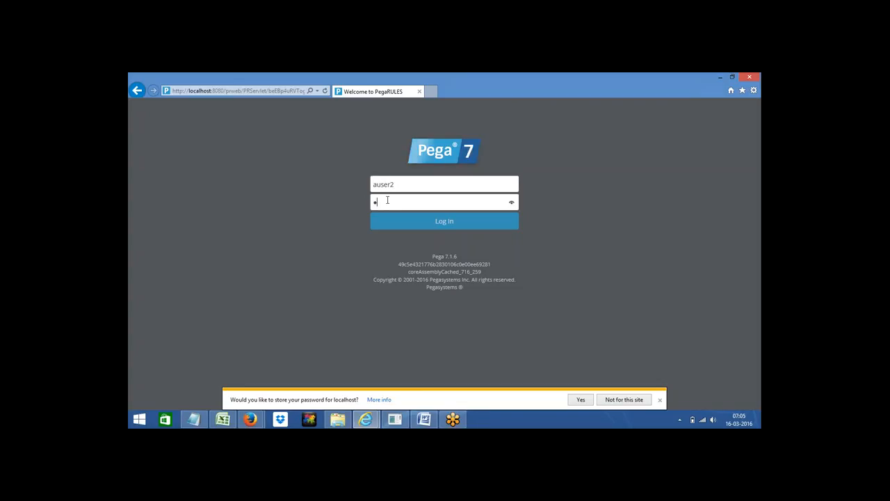
type("le")
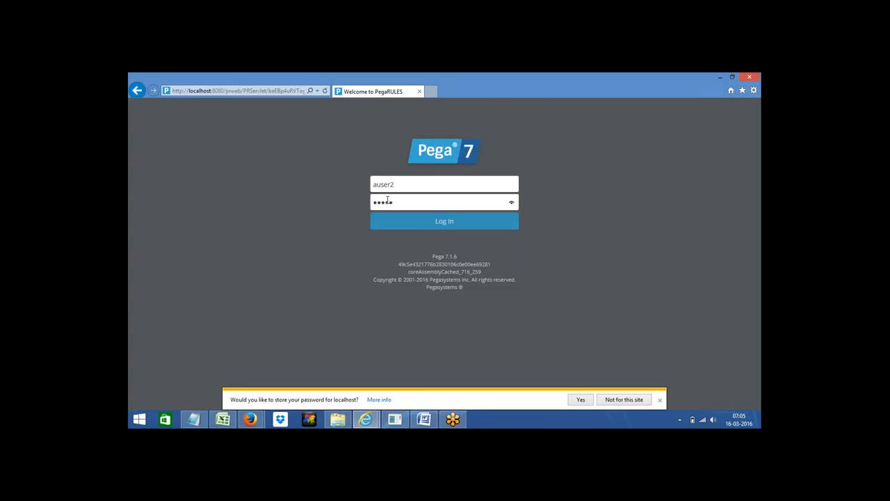
left_click(445, 227)
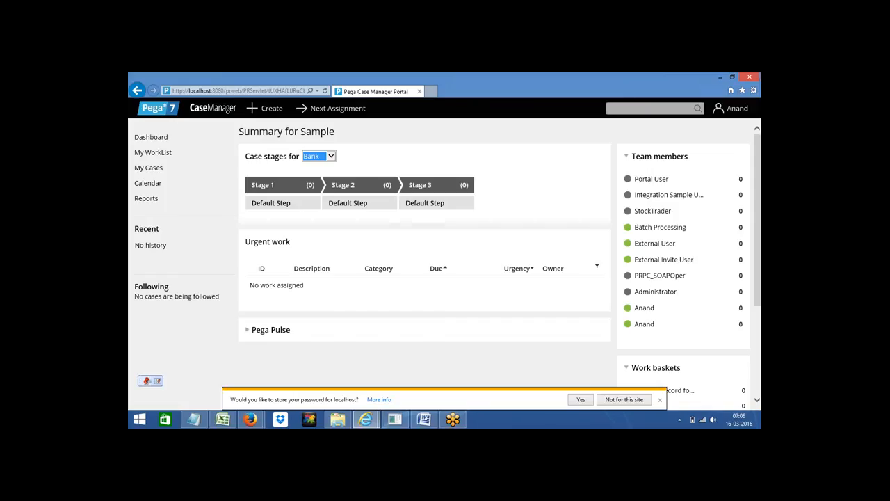
left_click(720, 79)
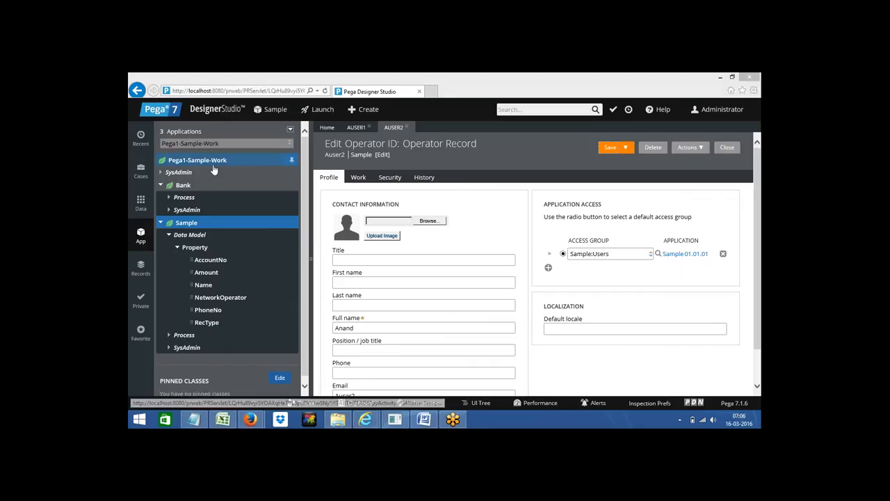
Step: Start a new Flow record from the Sample class's +Create > Process menu
left_click(160, 224)
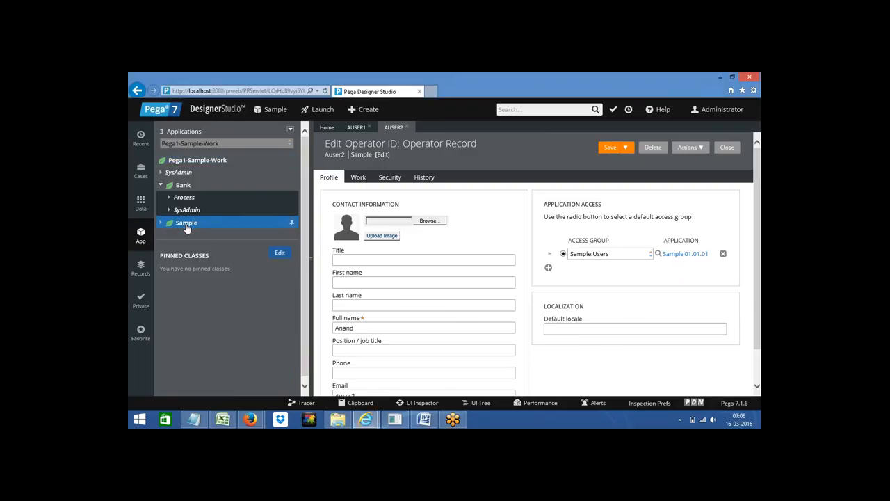
right_click(187, 228)
mouse_move(200, 238)
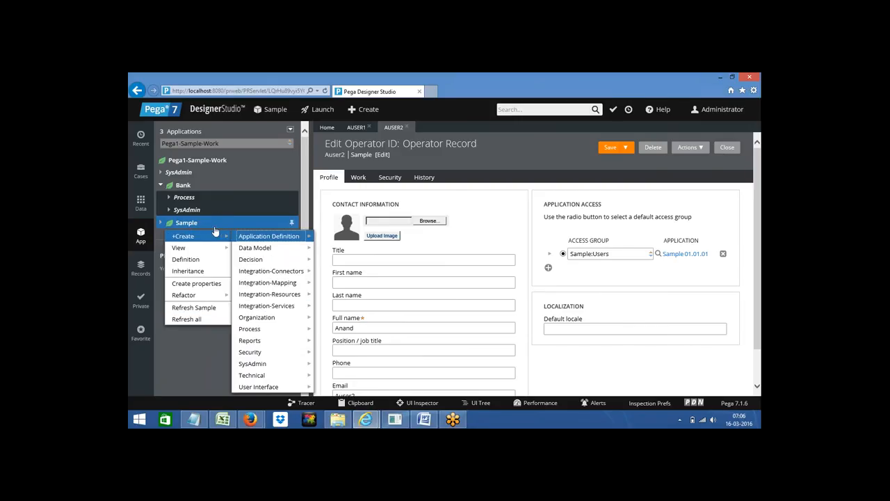
mouse_move(244, 247)
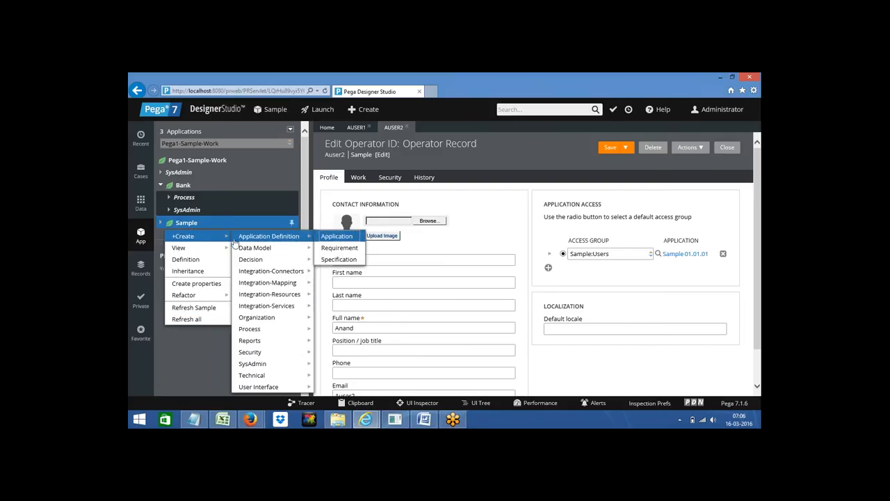
mouse_move(258, 386)
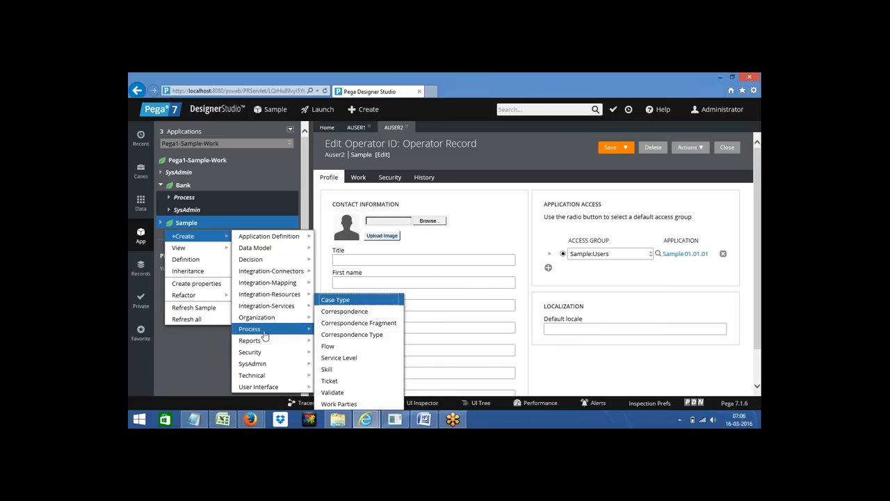
left_click(261, 332)
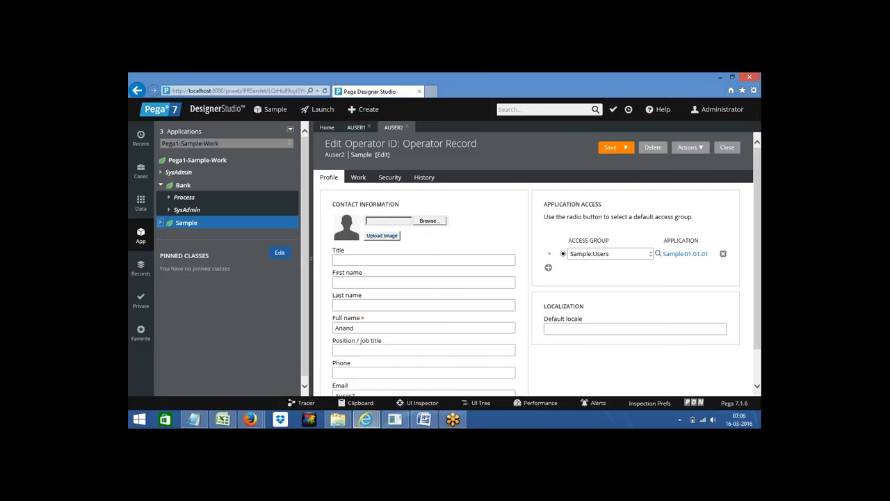
right_click(189, 228)
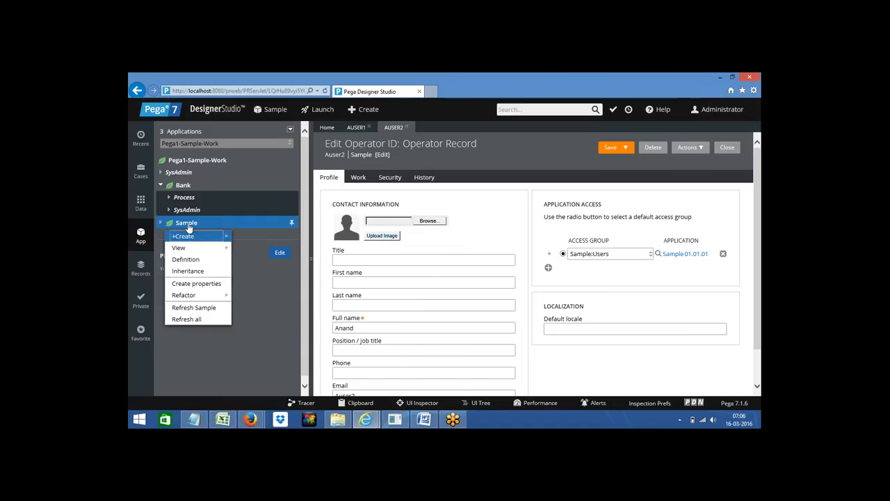
mouse_move(192, 236)
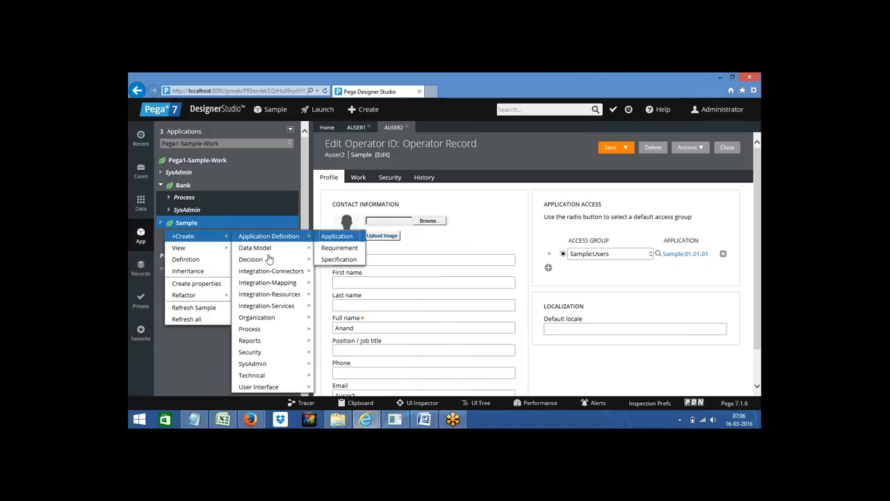
mouse_move(304, 249)
mouse_move(279, 330)
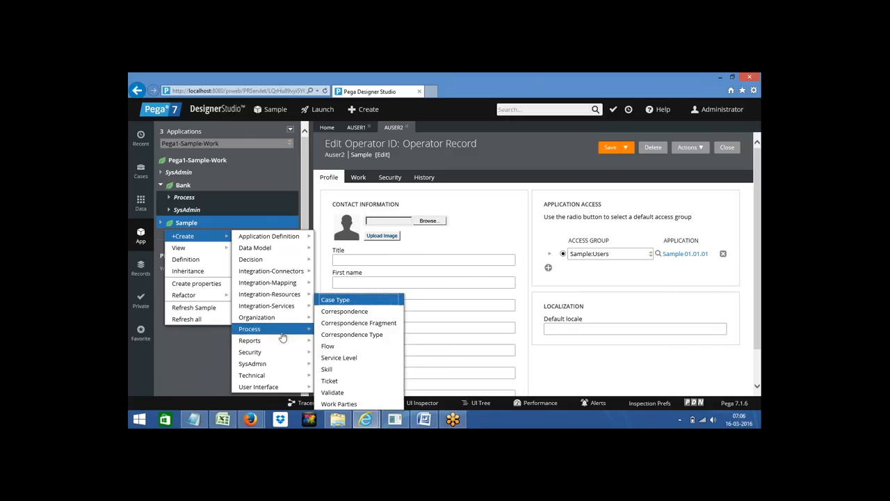
left_click(336, 346)
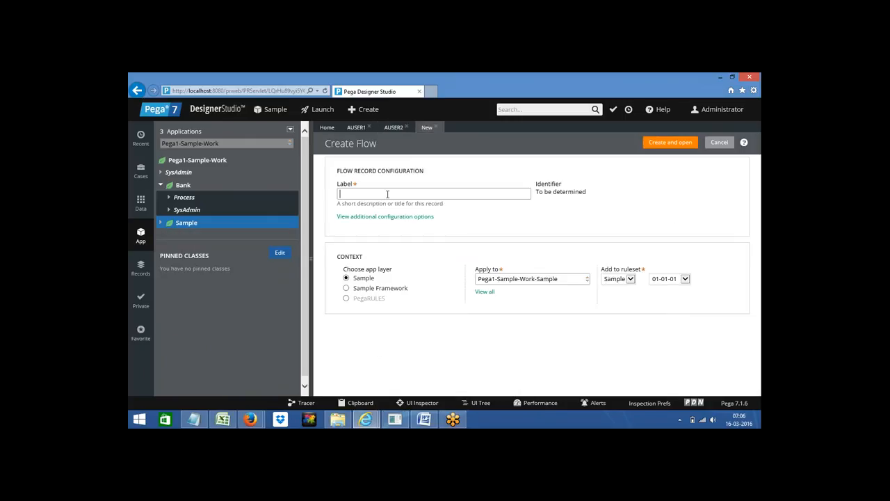
Step: Label the new flow WList and create it in ruleset Sample 01-01-01
type("WList")
left_click(660, 143)
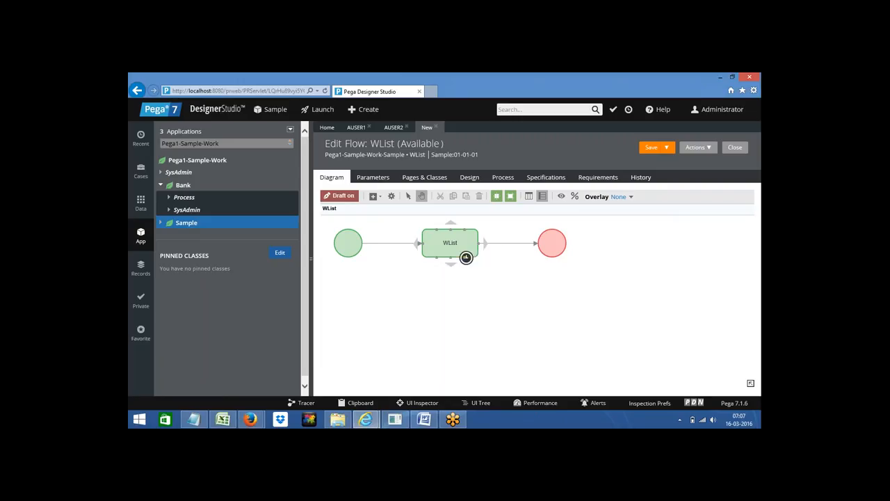
Step: Set the WList assignment's Route to Operator and pick the second operator from the suggestions
double_click(466, 257)
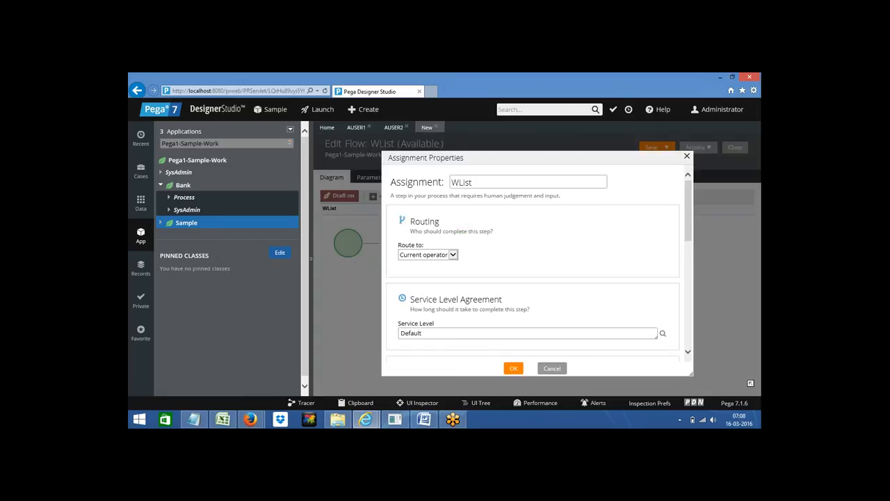
double_click(424, 222)
left_click(425, 257)
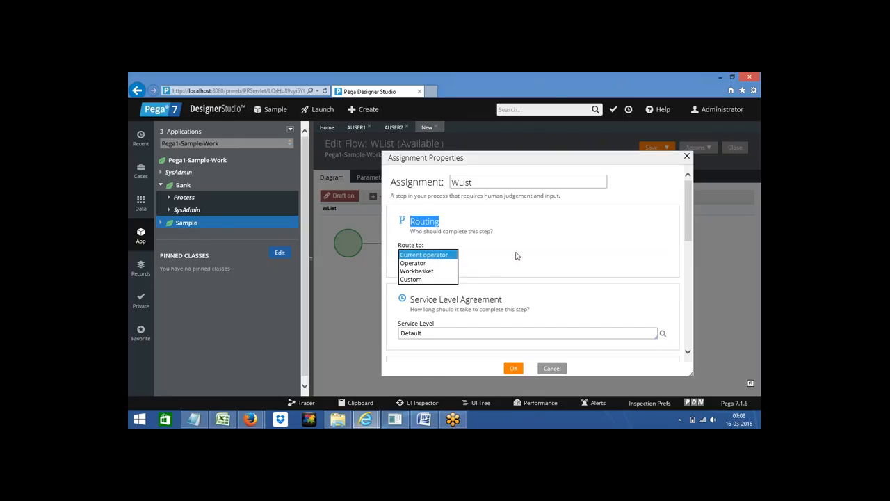
left_click(412, 264)
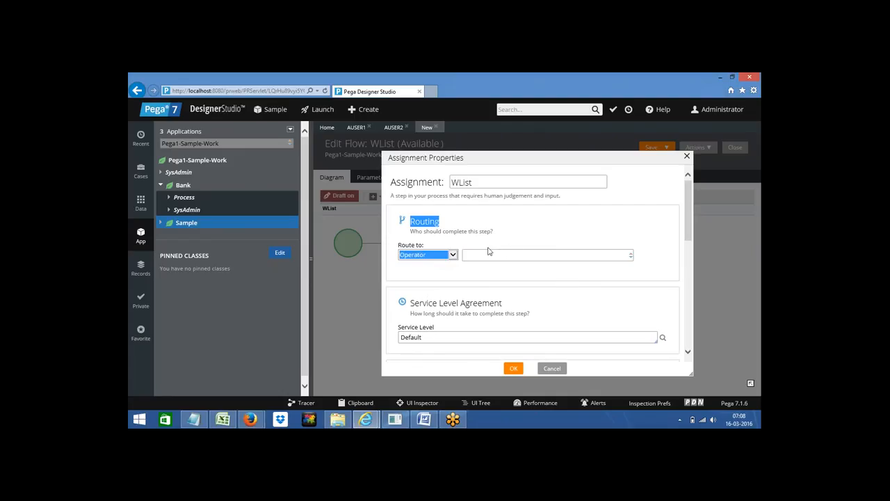
left_click(471, 255)
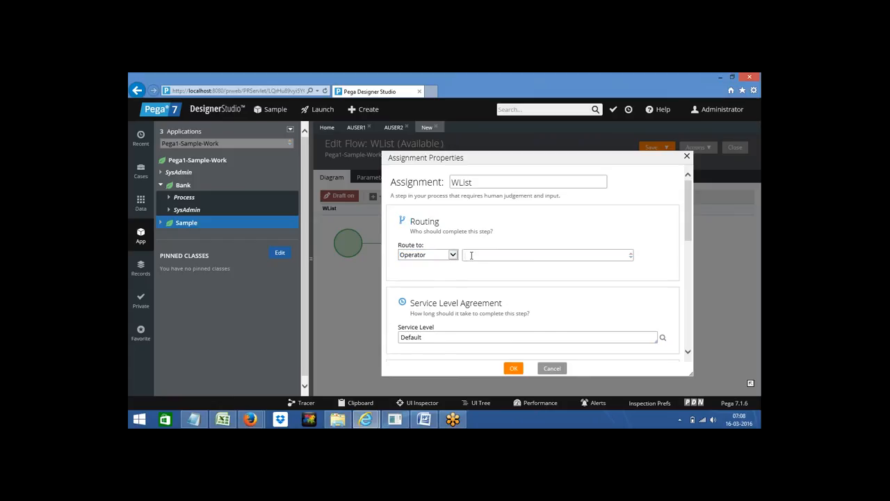
left_click(471, 255)
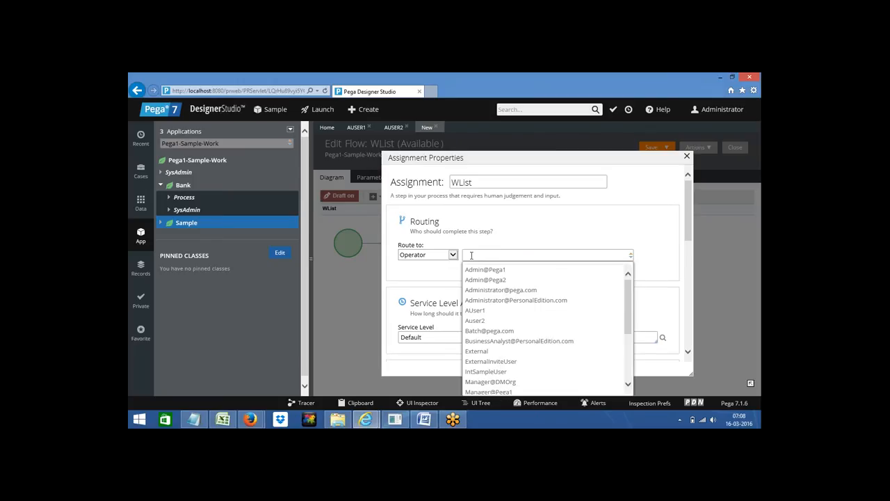
key("Down")
key("Down")
key("Down")
key("Down")
key("Down")
key("Down")
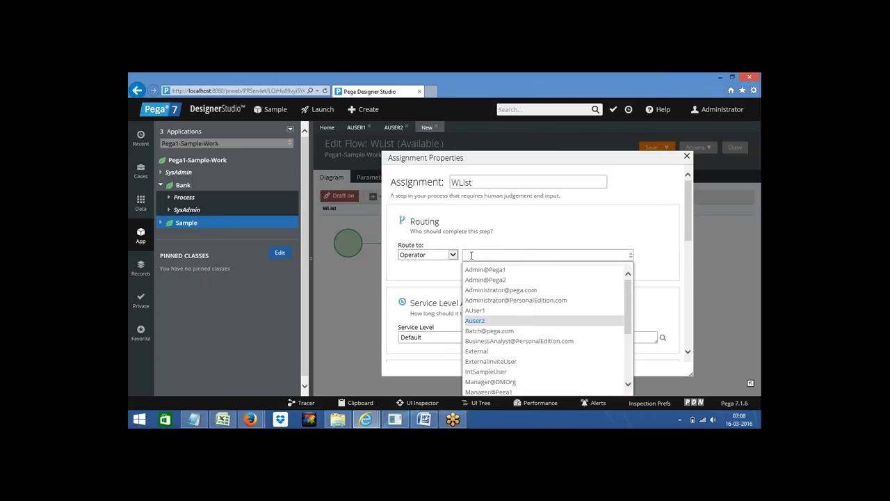
key("Return")
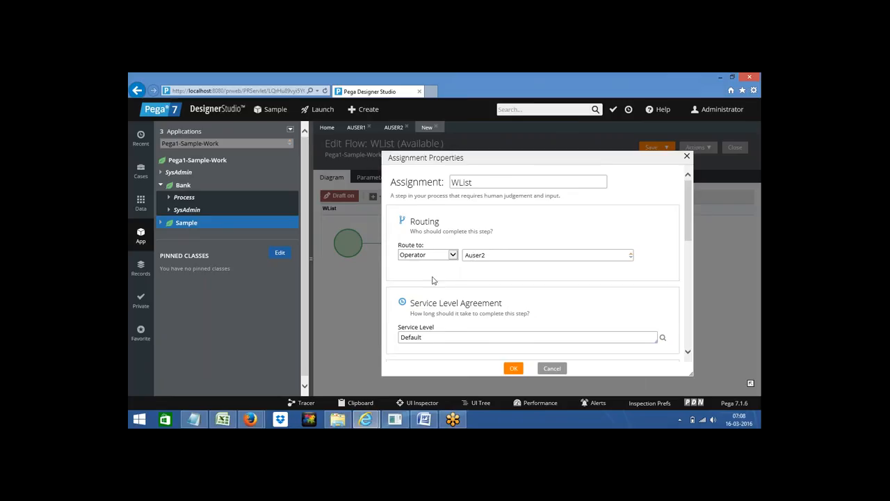
Step: Review the Default service level and routing choice, keep the chosen operator, and confirm
double_click(431, 338)
triple_click(427, 304)
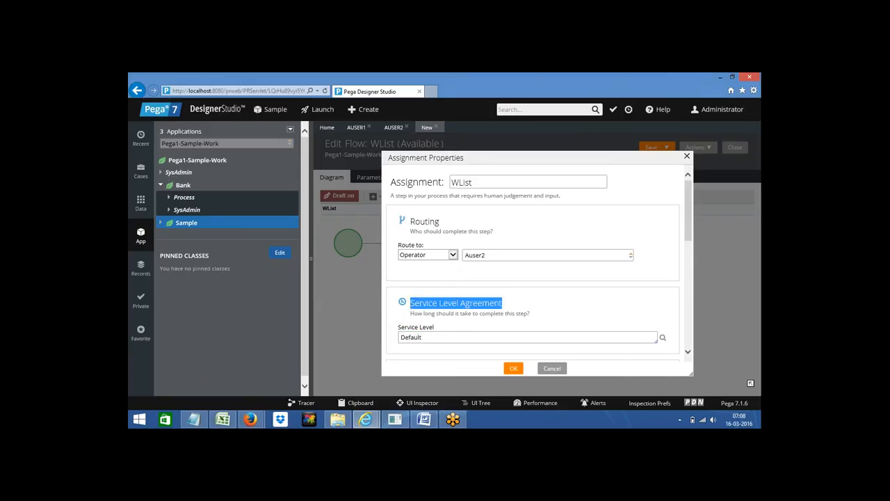
left_click(439, 280)
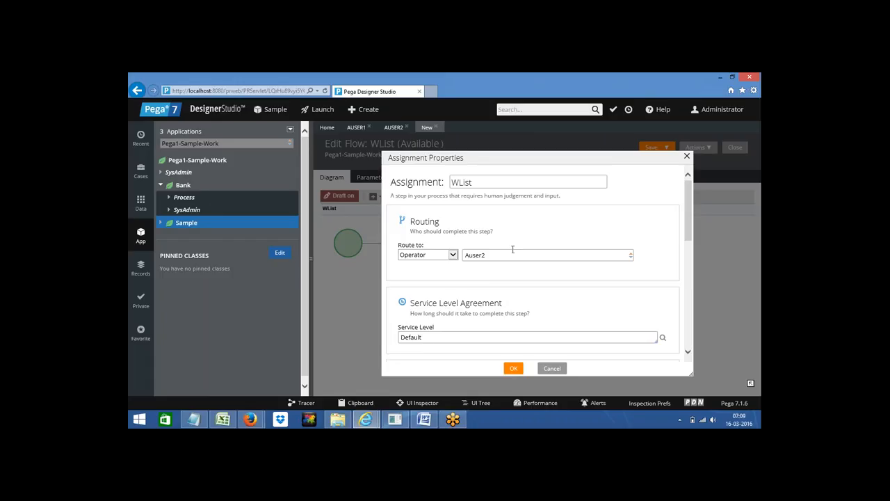
left_click(426, 256)
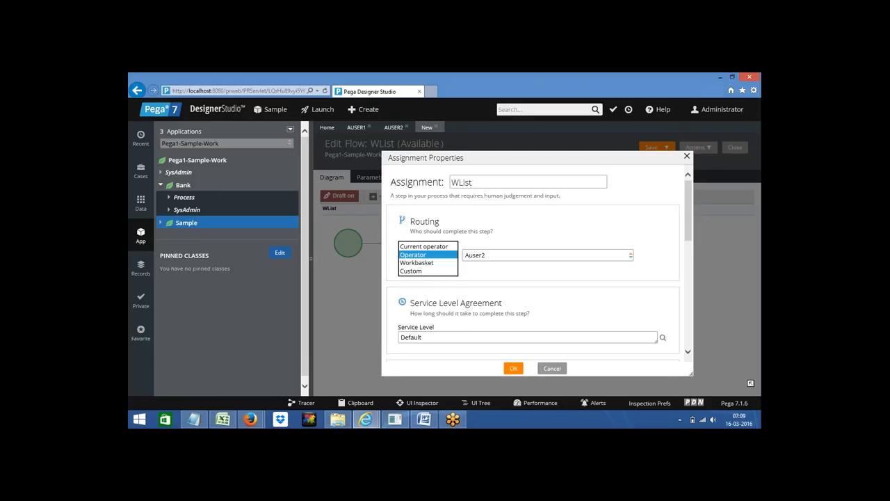
left_click(482, 258)
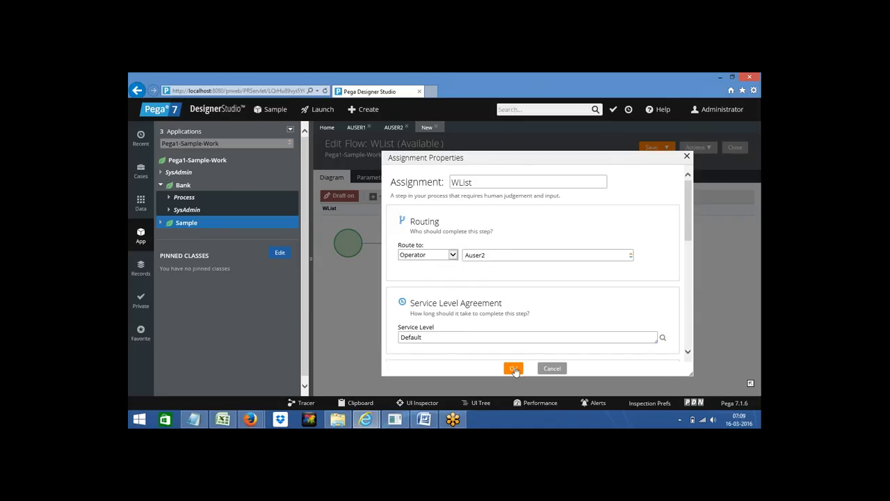
left_click(513, 369)
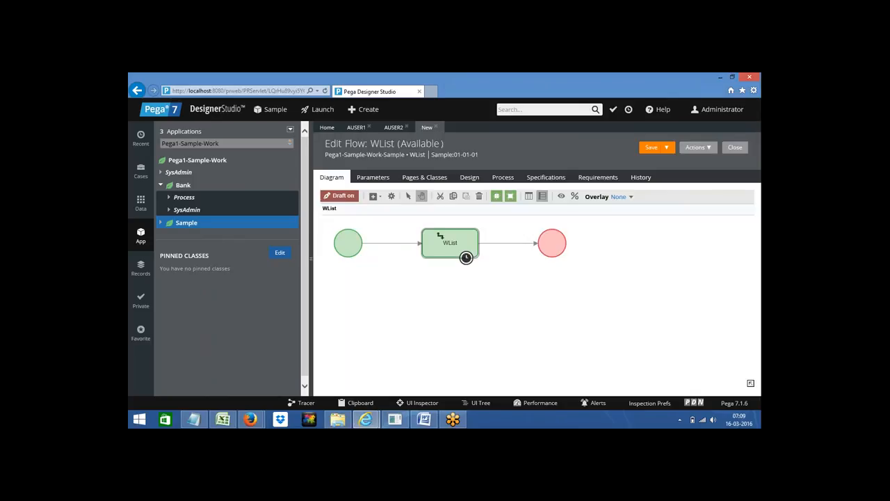
Step: Save the WList flow and run it, creating case S-2
left_click(649, 148)
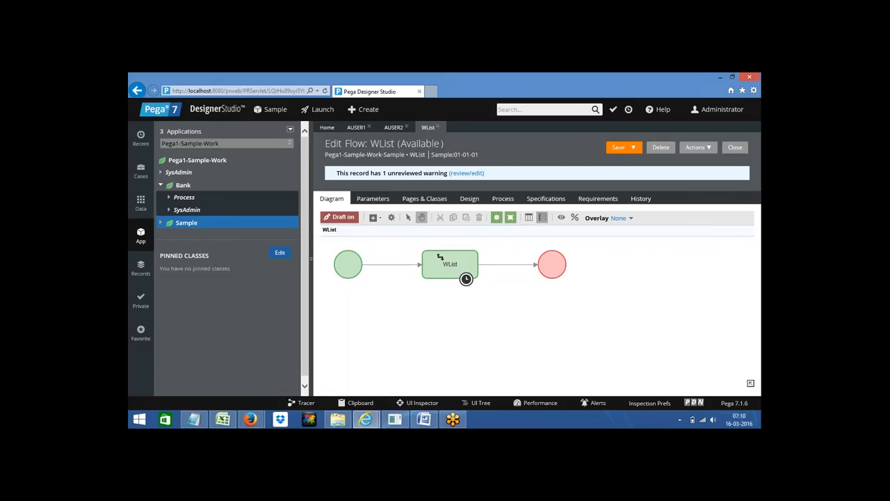
left_click(706, 150)
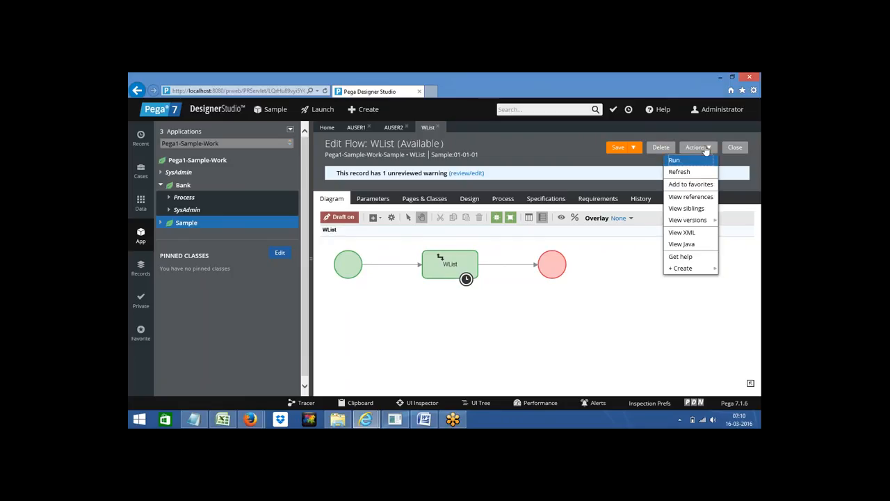
left_click(674, 162)
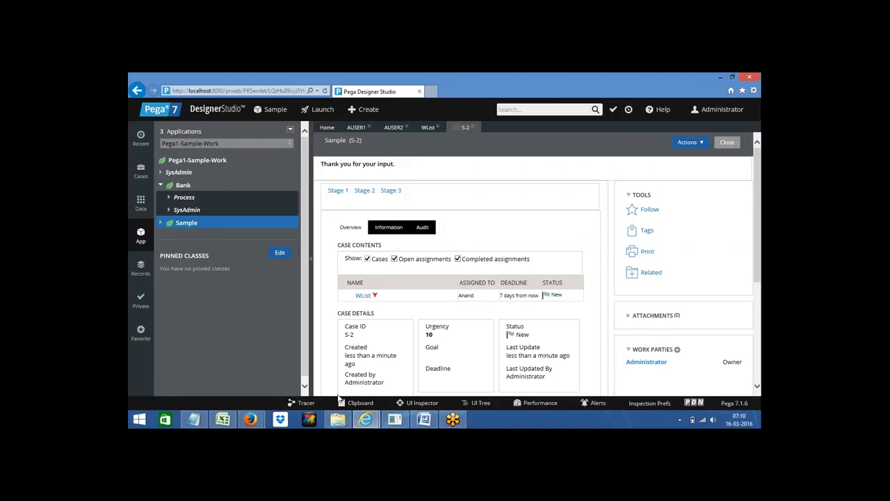
Step: Reload the Case Manager dashboard so case S-2 (WList, urgency 10) appears under Urgent work, keeping Bank as the stage case type
mouse_move(376, 424)
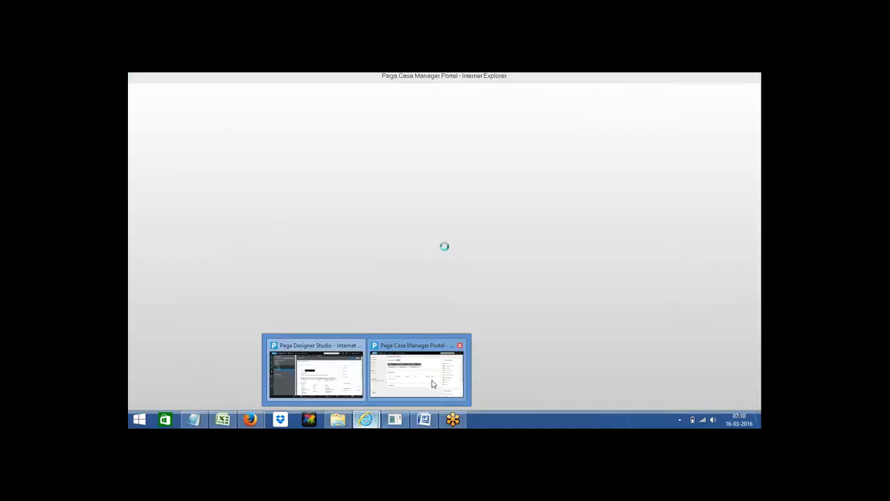
left_click(419, 370)
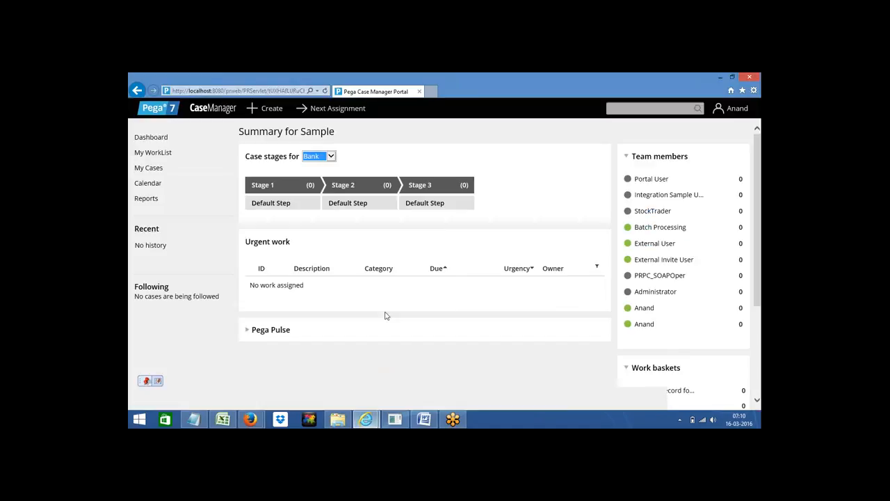
left_click(325, 91)
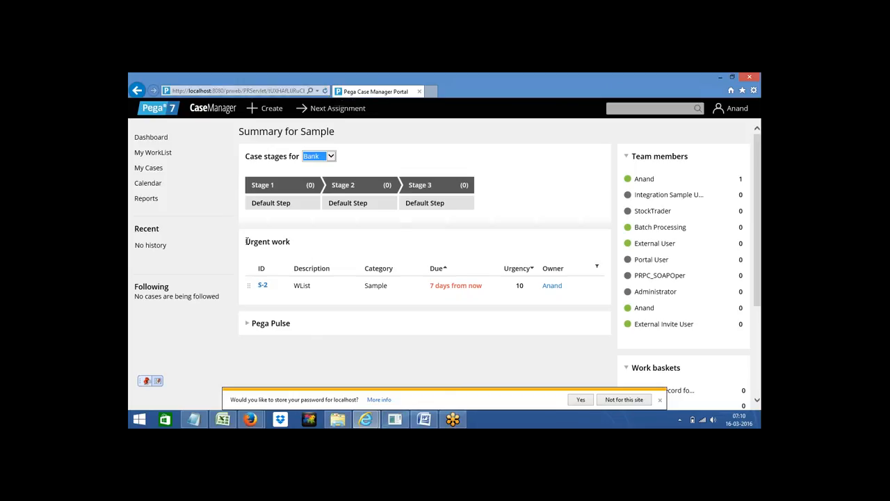
left_click_drag(246, 242, 292, 242)
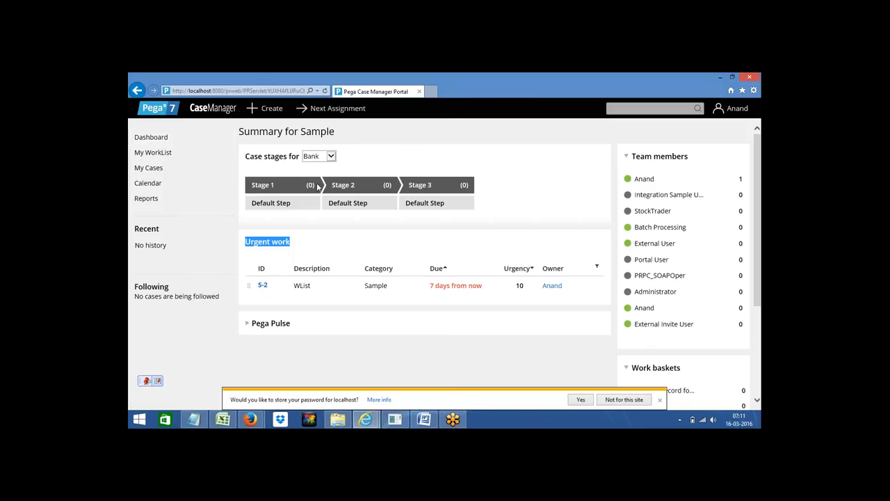
left_click(327, 157)
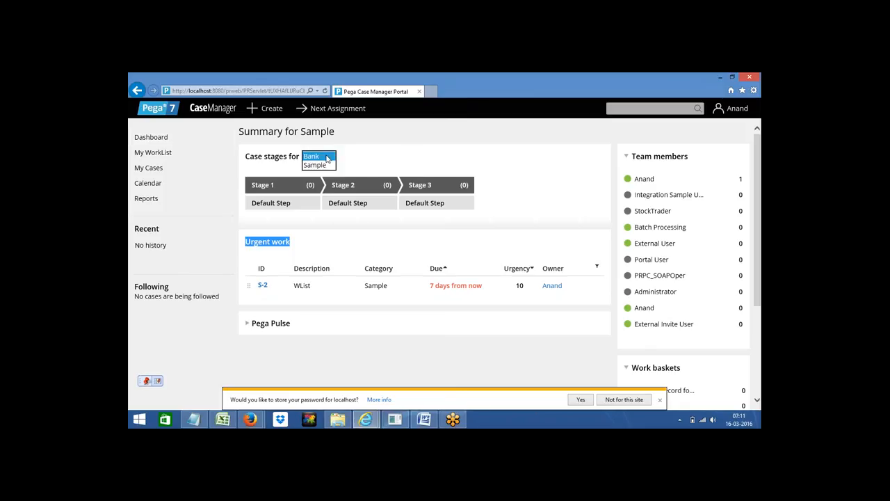
left_click(385, 160)
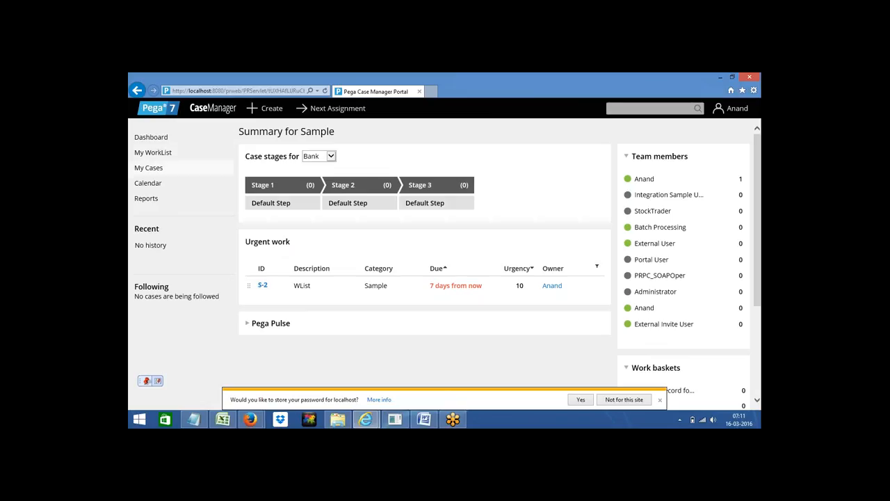
Step: Dismiss the password prompt, check the first workbasket, and show My WorkList with case S-2 (WList, Sample, urgency 10)
left_click(154, 154)
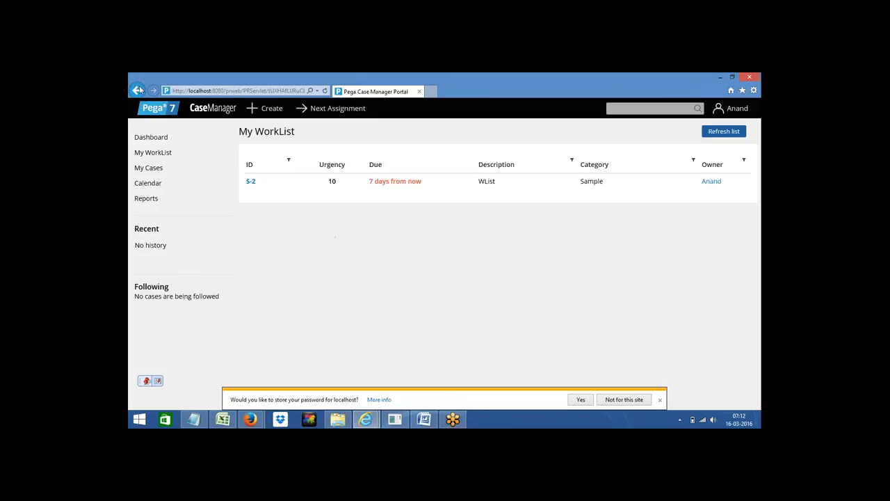
left_click(155, 142)
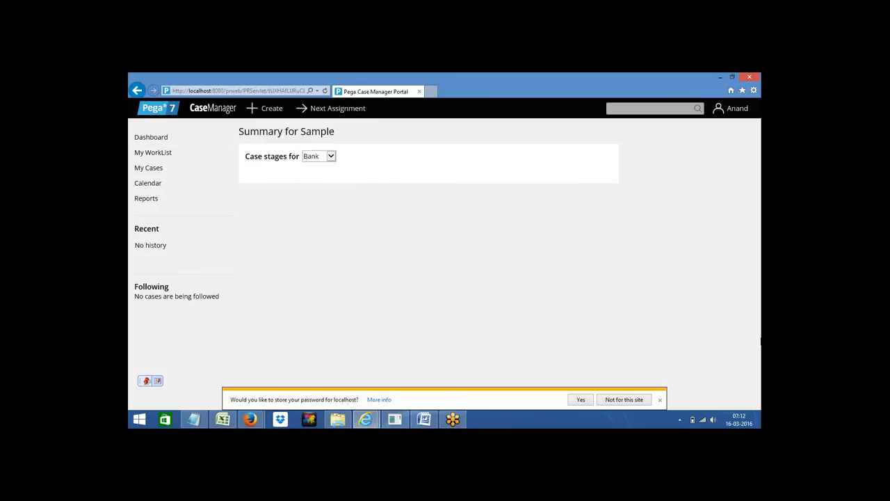
left_click_drag(759, 251, 760, 320)
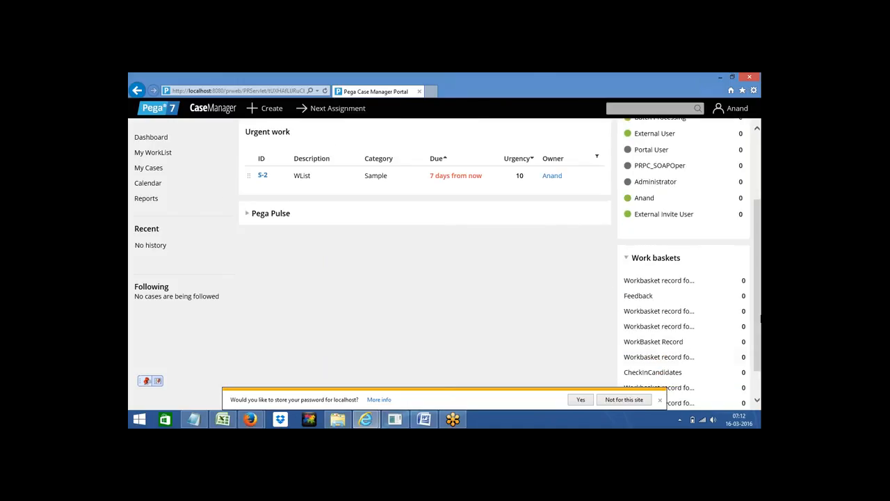
left_click(623, 401)
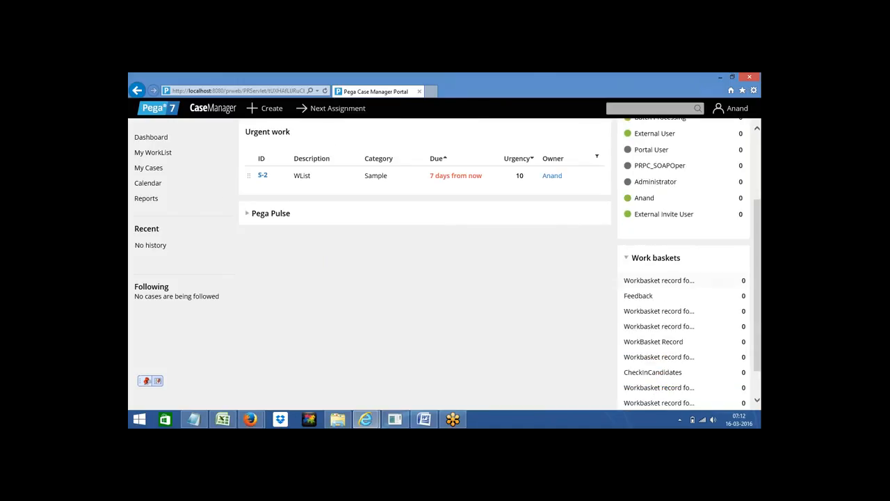
left_click(648, 284)
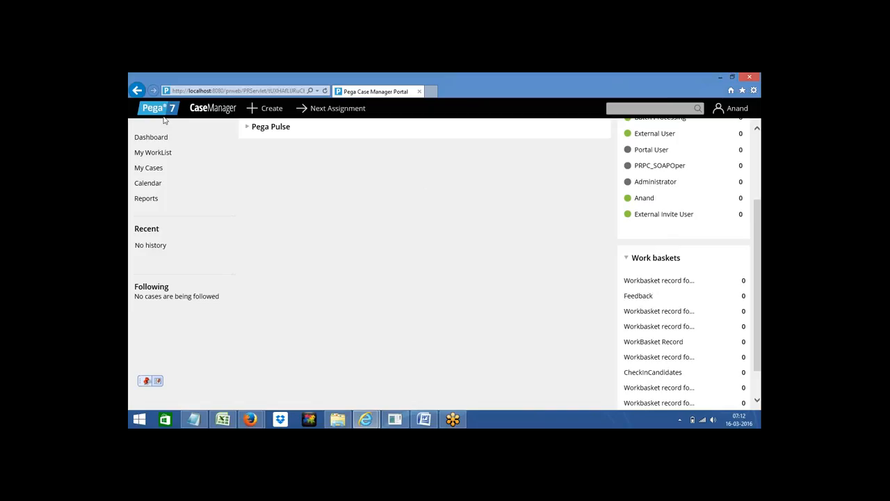
left_click(153, 153)
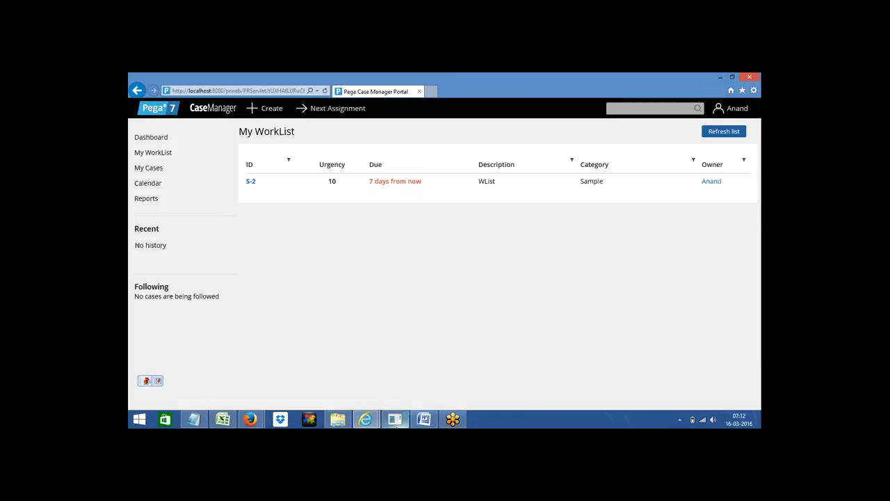
Step: From the Sample class menu in Designer Studio, create a workbasket record named 'ASample' and open it
mouse_move(373, 421)
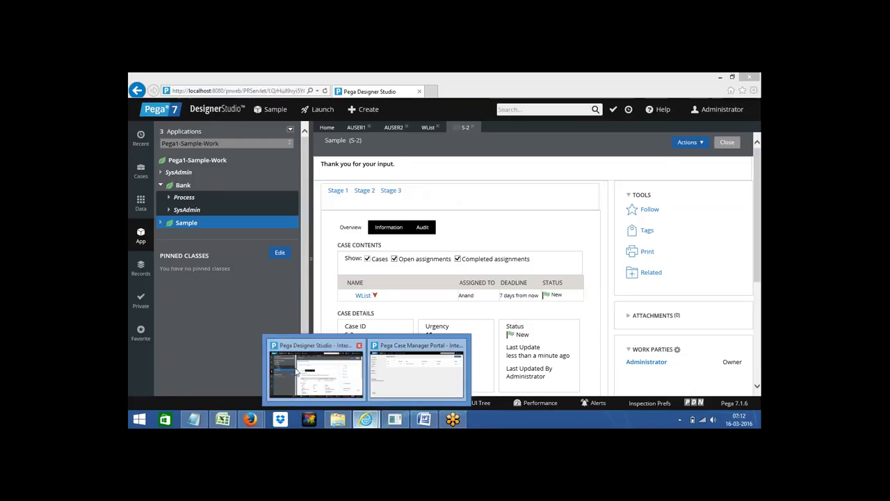
left_click(296, 374)
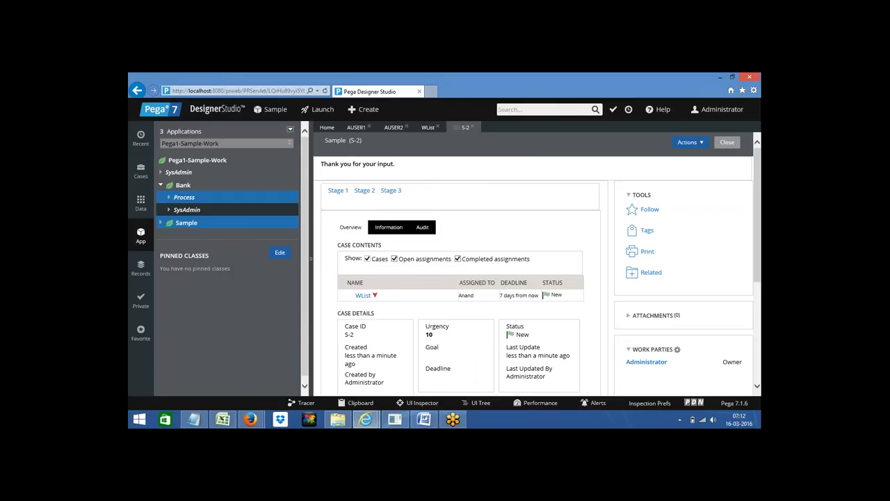
right_click(196, 226)
mouse_move(208, 237)
mouse_move(267, 319)
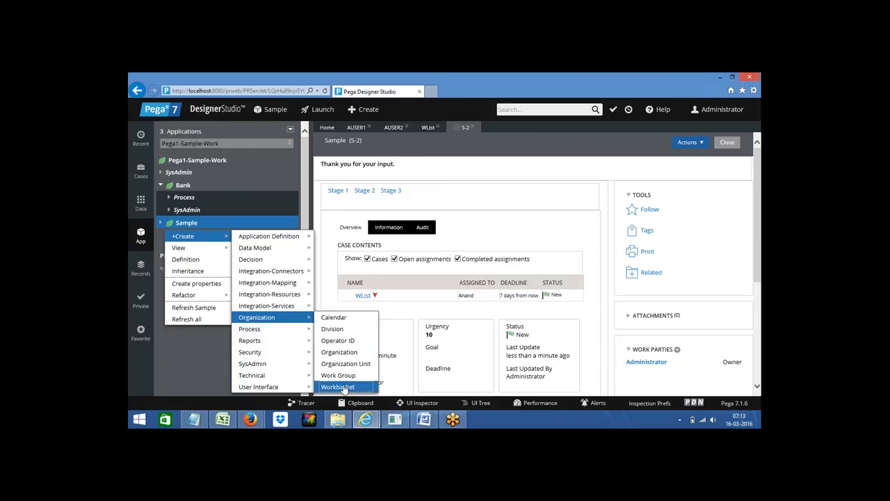
left_click(338, 387)
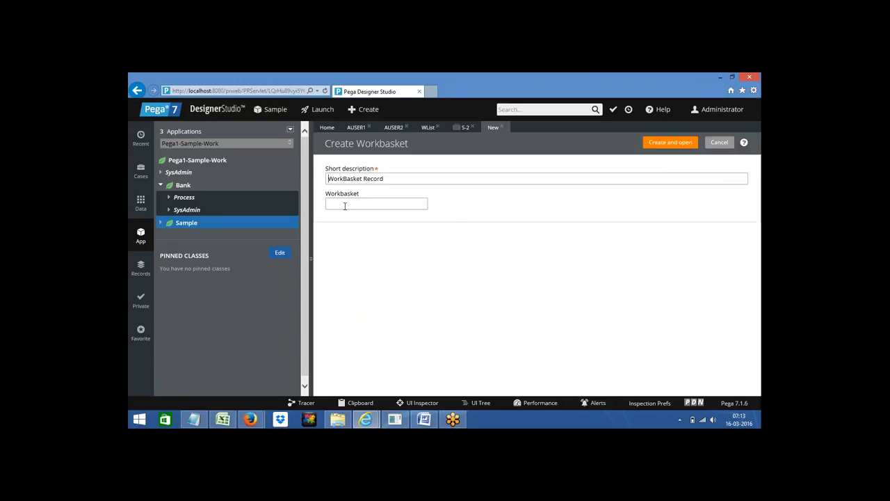
left_click(345, 206)
type("Sa")
key("BackSpace")
key("BackSpace")
type("ASample")
left_click(672, 147)
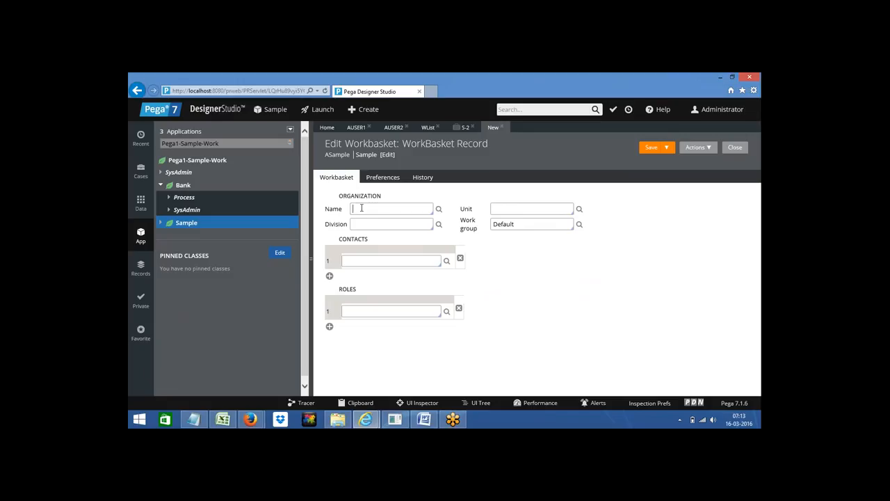
Step: Fill in organization Pega1, division Div and unit Unit on the ASample workbasket from the suggestion lists
left_click(361, 208)
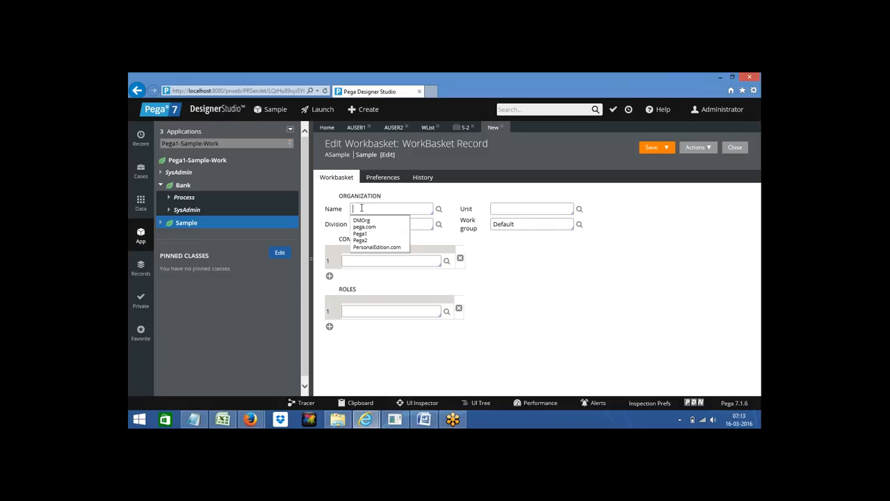
key("Down")
key("Up")
key("Up")
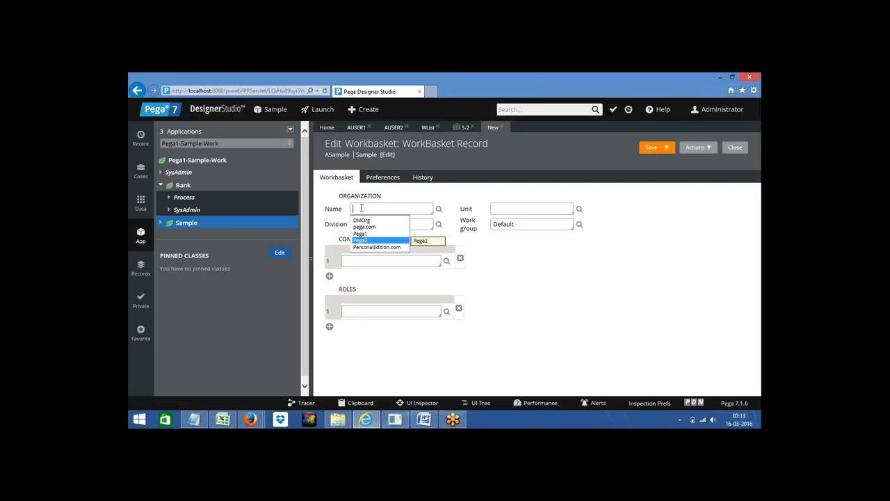
key("Up")
key("Return")
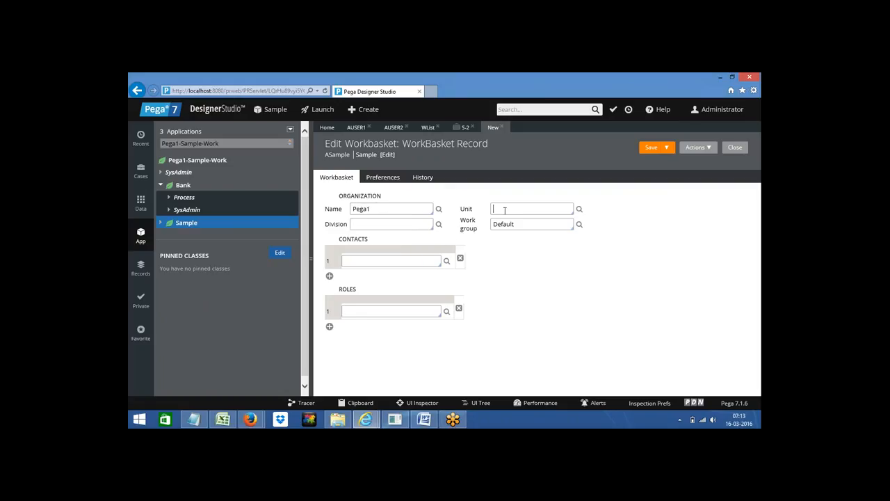
left_click(505, 210)
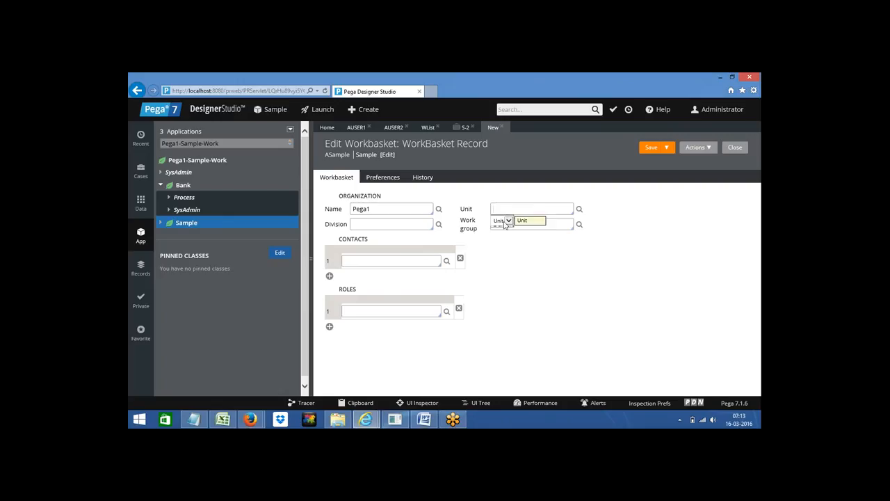
left_click(515, 222)
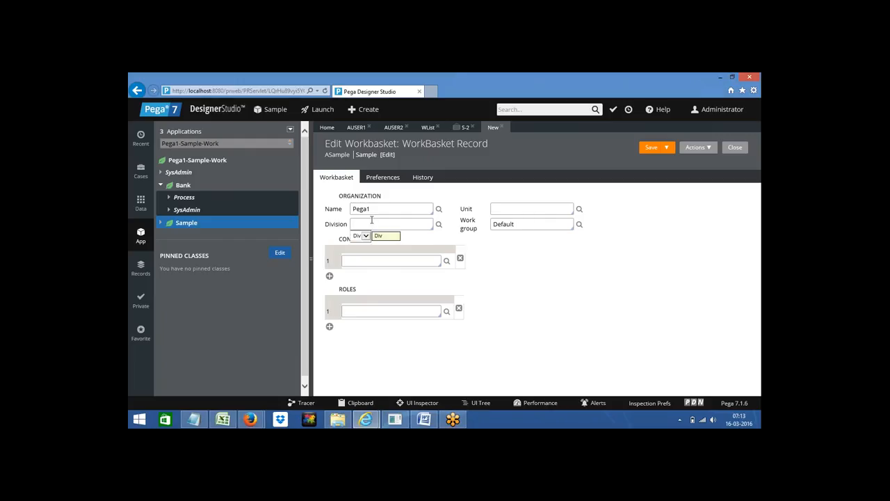
left_click(358, 237)
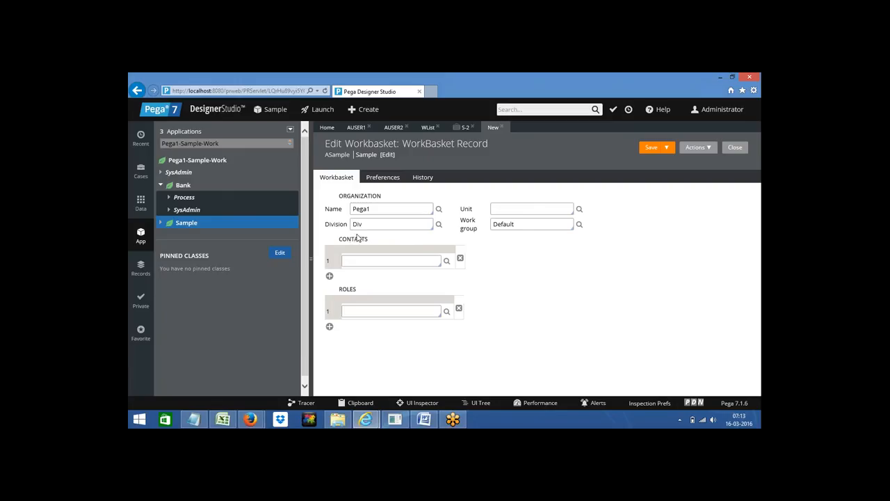
left_click(503, 209)
left_click(498, 221)
double_click(502, 224)
Step: Replace the Default work group with default@Pega1 from the suggestion list
left_click(520, 228)
key("Down")
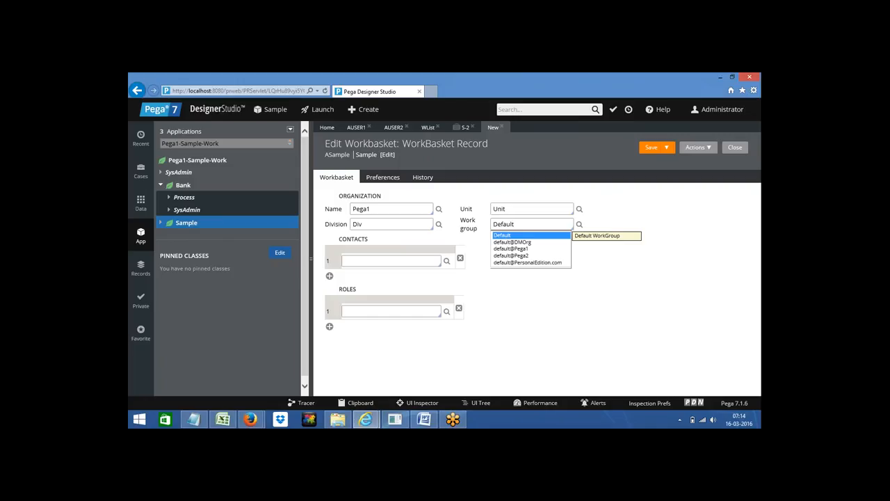
key("Down")
key("Down")
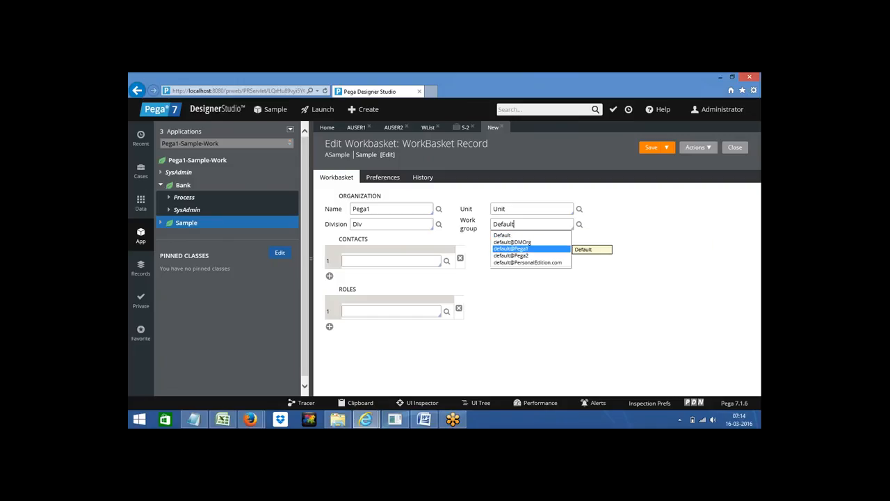
key("Return")
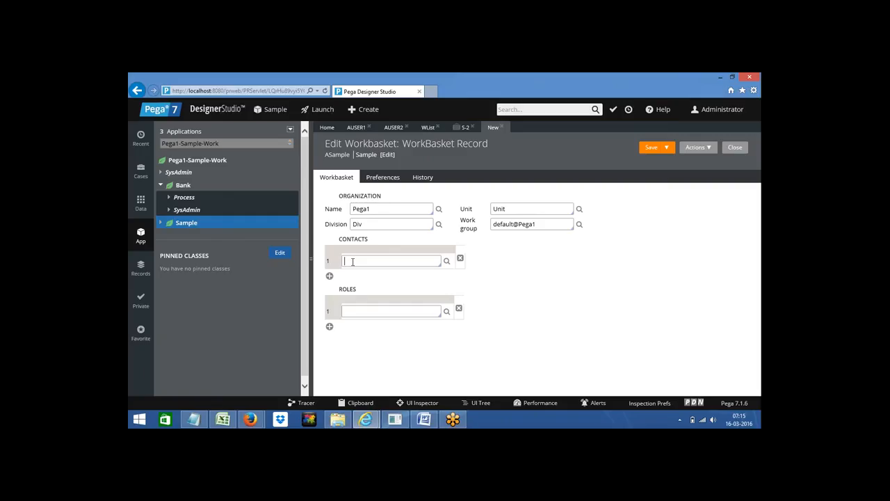
Step: Add the two sample user operators as workbasket contacts, removing the extra empty row
left_click(353, 261)
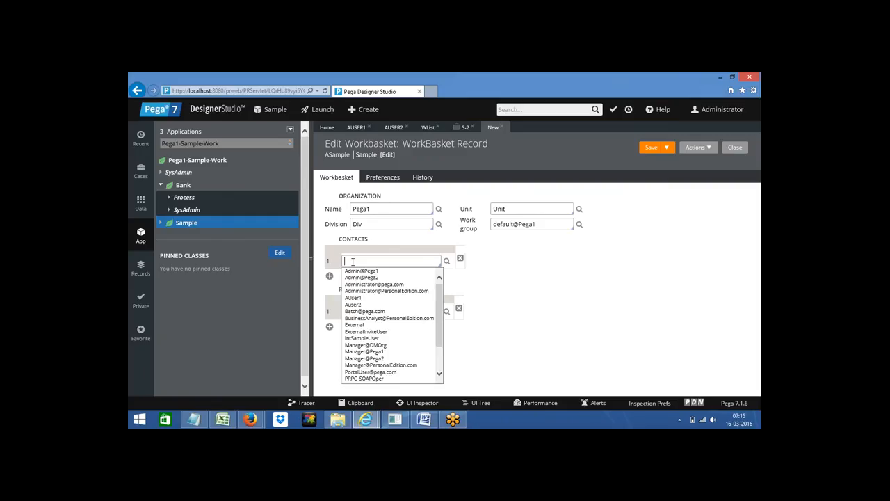
key("Down")
key("Down")
key("Down")
key("Down")
key("Down")
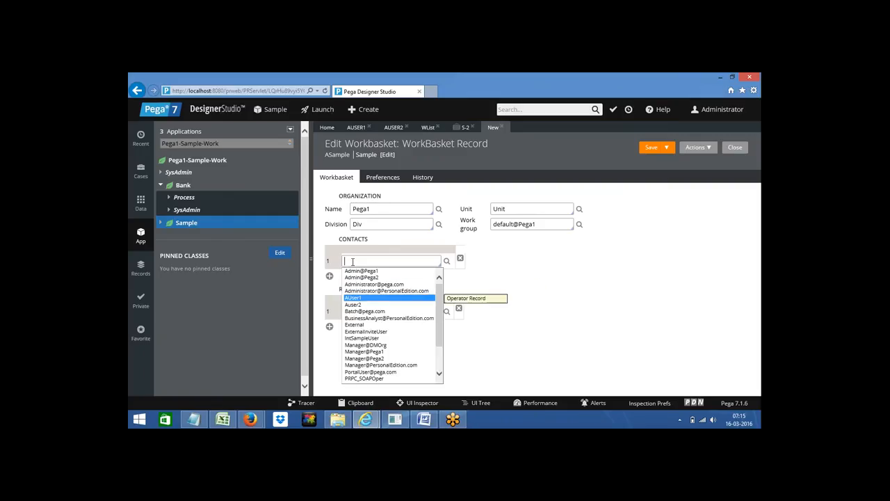
key("Return")
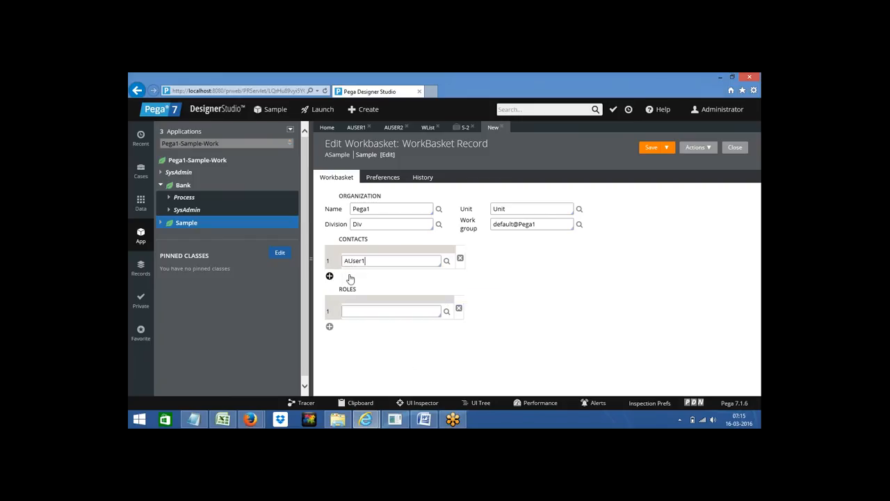
left_click(329, 276)
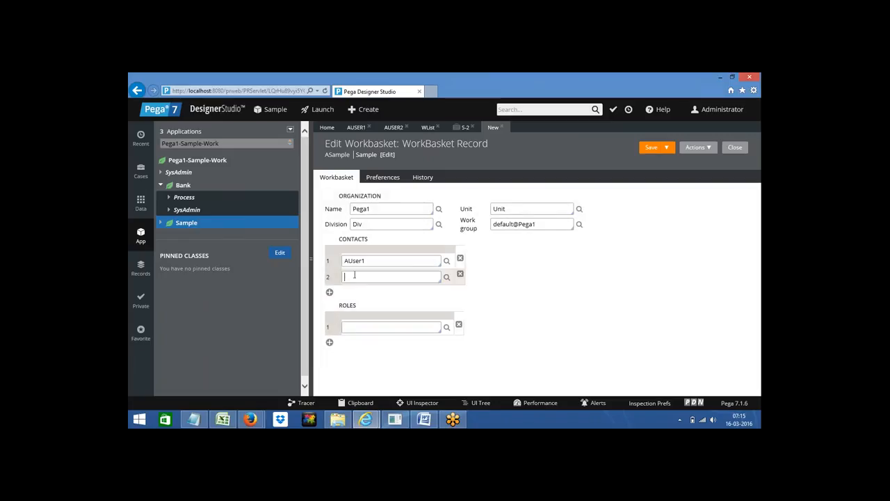
key("Down")
key("Down")
key("Down")
key("Down")
key("Down")
key("Down")
key("Down")
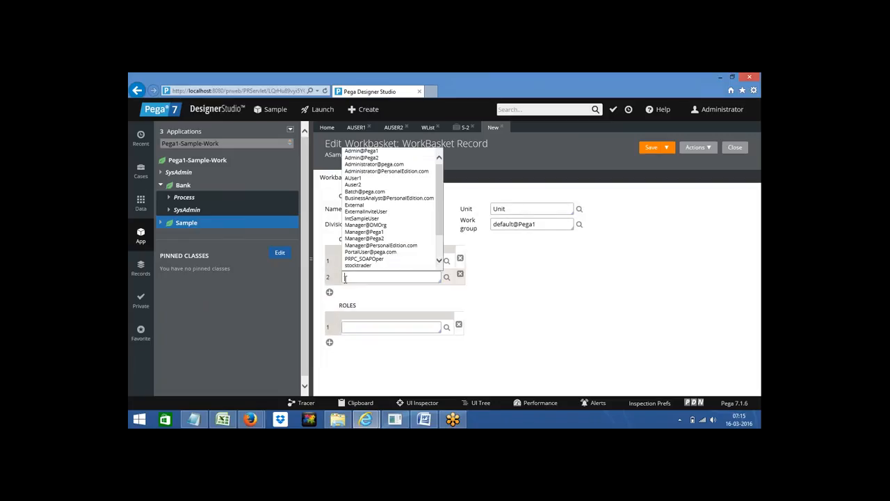
key("Return")
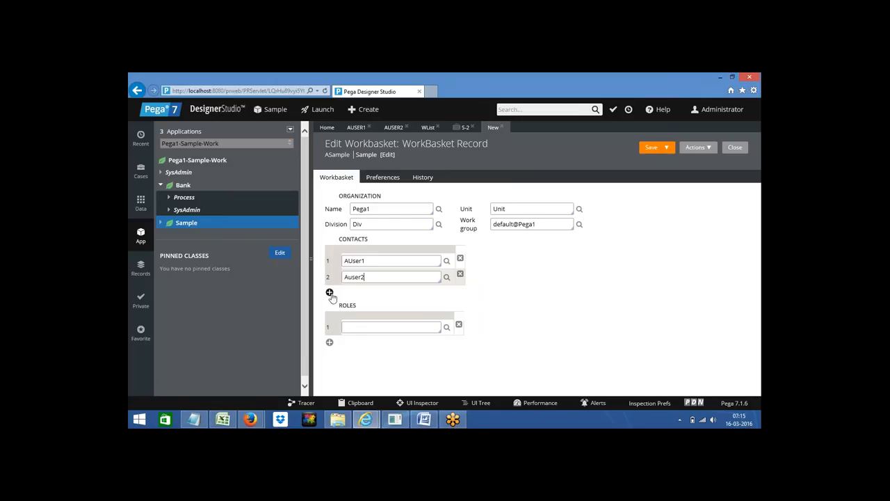
left_click(329, 293)
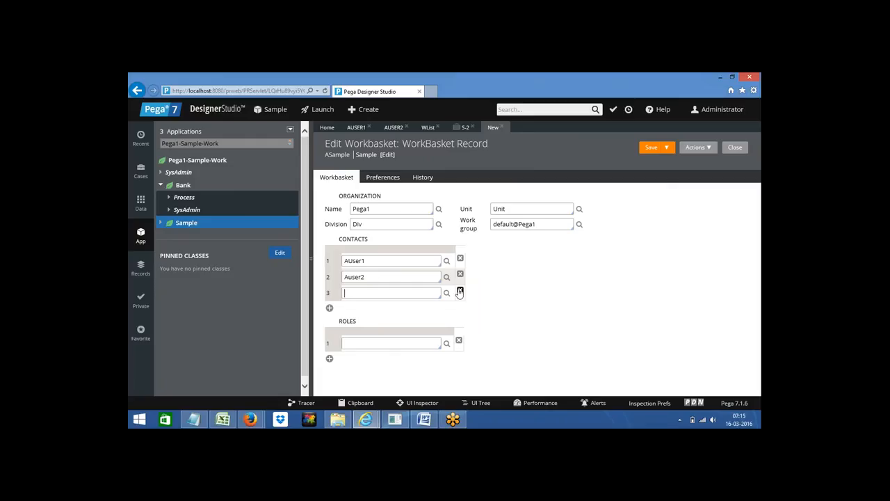
left_click(459, 292)
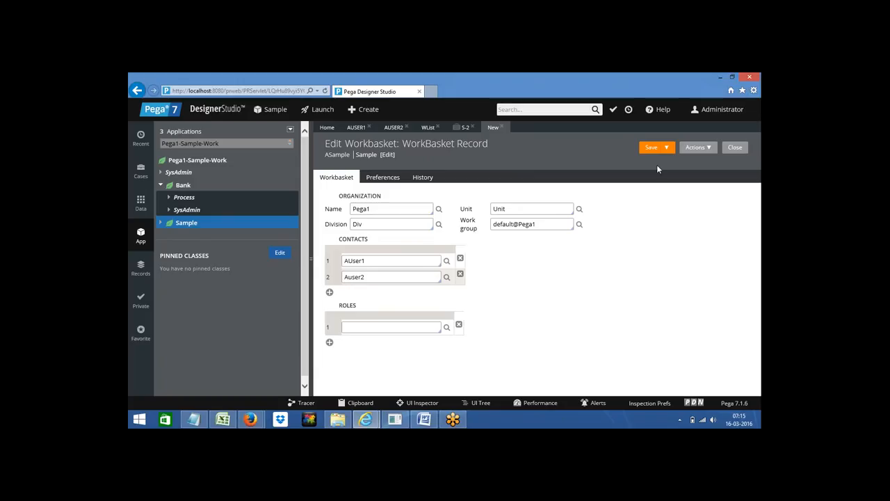
Step: Save the ASample workbasket and bring the WList flow diagram back up
left_click(650, 148)
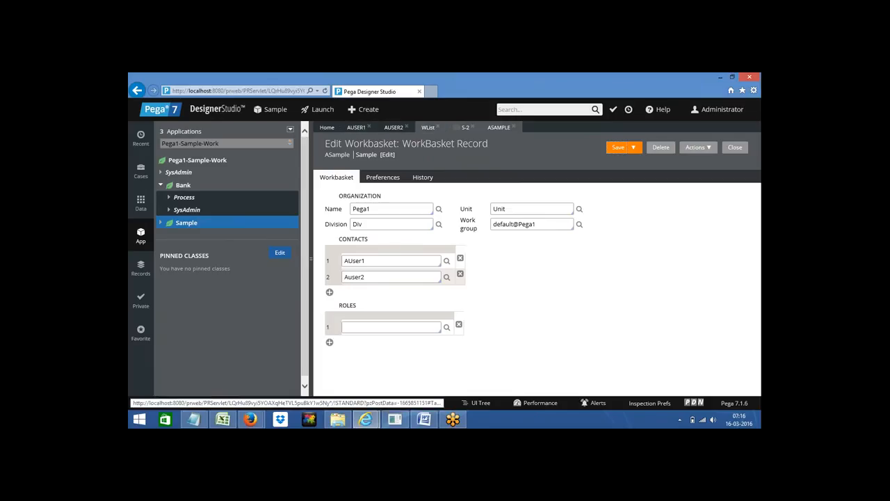
left_click(428, 128)
mouse_move(459, 268)
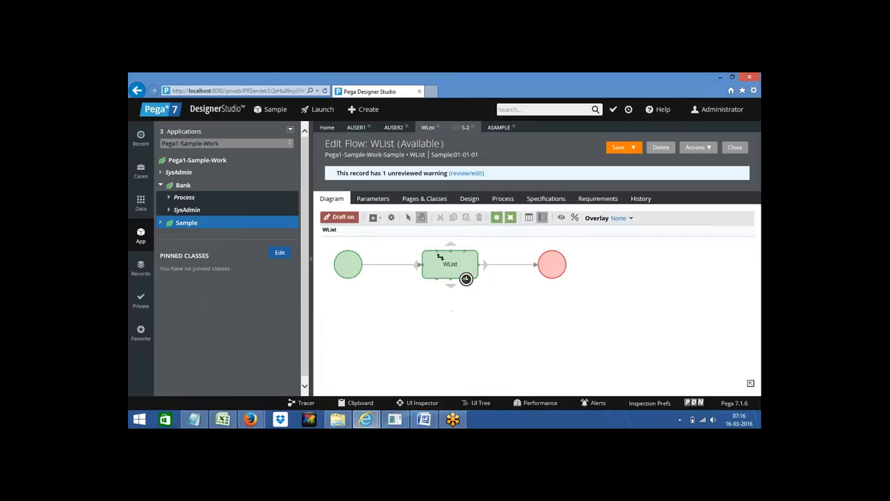
Step: In the WList assignment properties, set Route to Workbasket with ASample and confirm
double_click(451, 265)
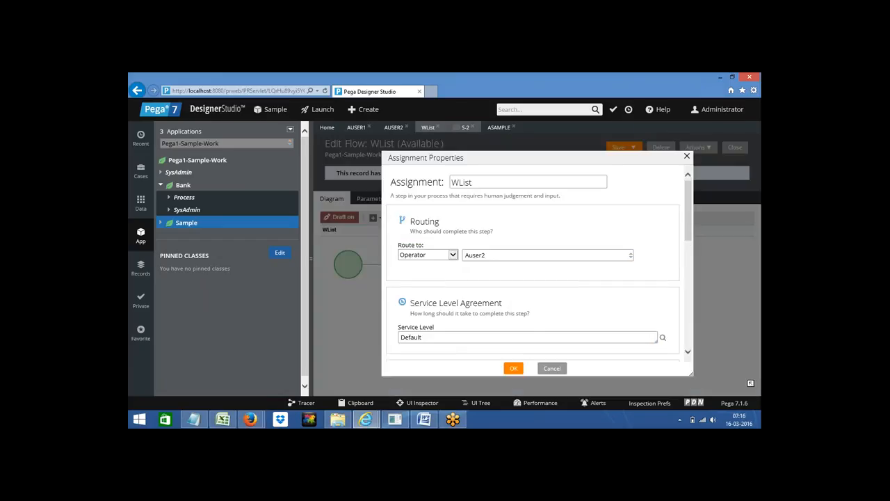
left_click(453, 255)
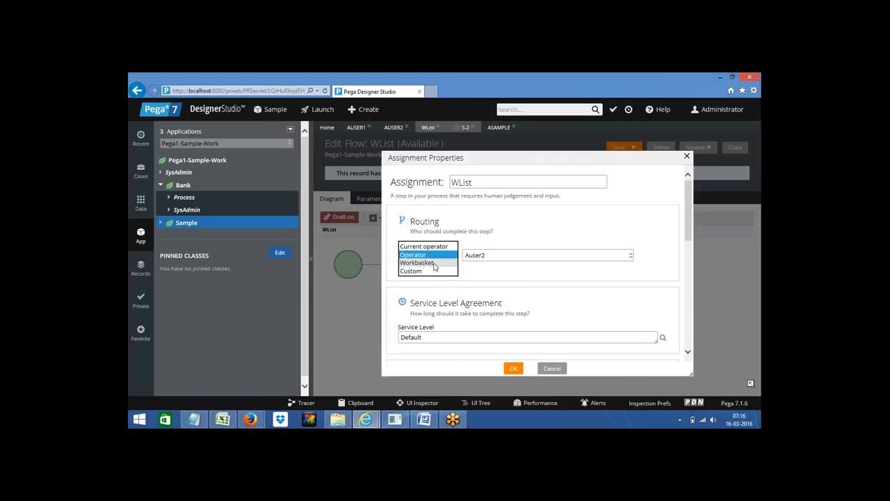
left_click(434, 264)
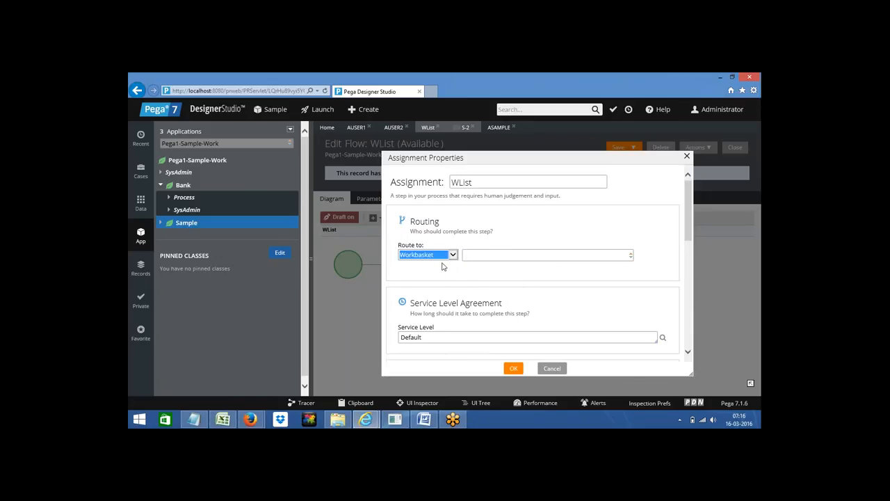
left_click(468, 256)
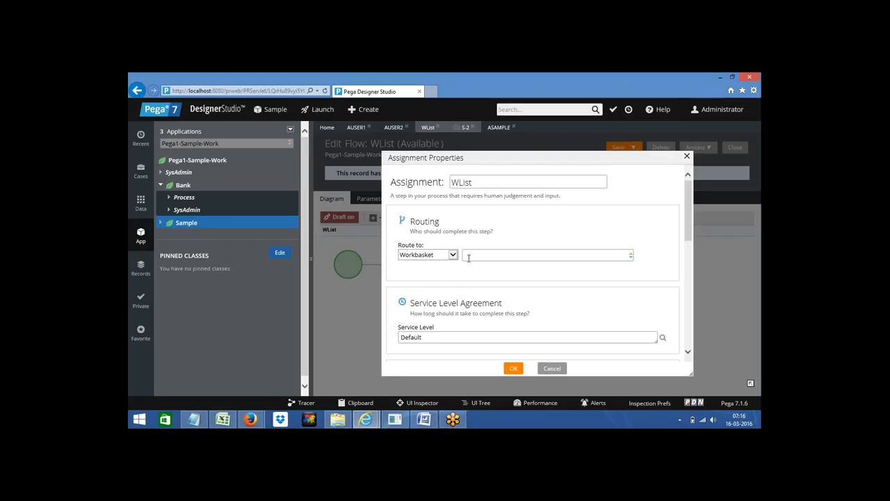
left_click(468, 256)
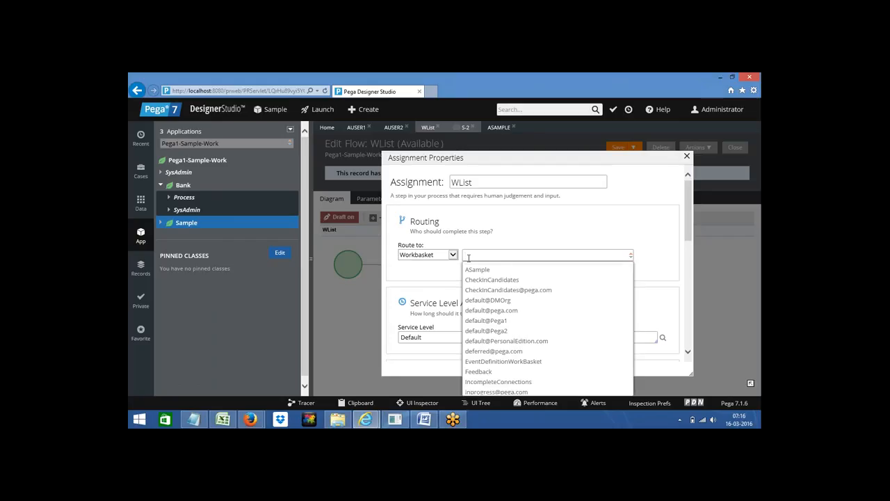
key("Return")
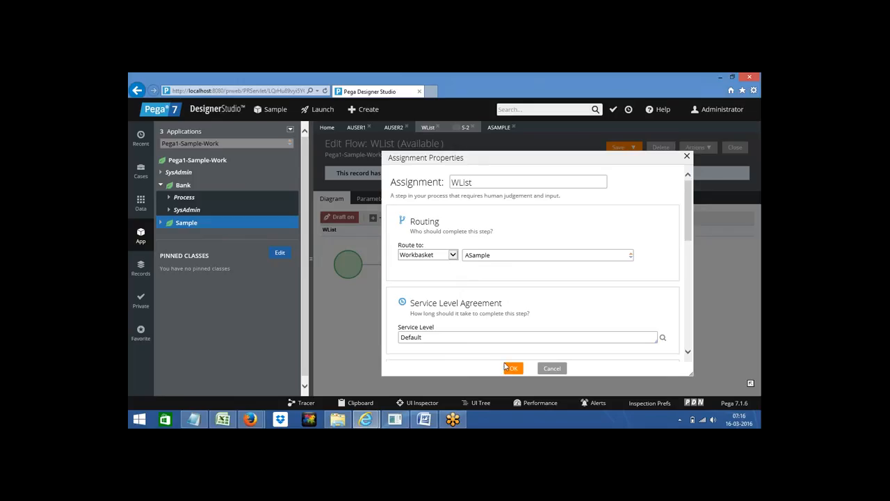
left_click(512, 369)
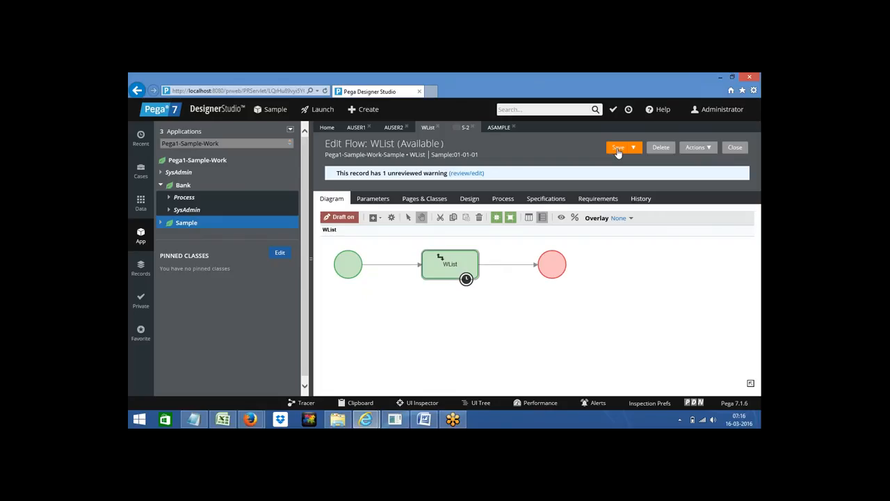
Step: Save the Edit Flow: WList form with its ASample workbasket routing
left_click(617, 149)
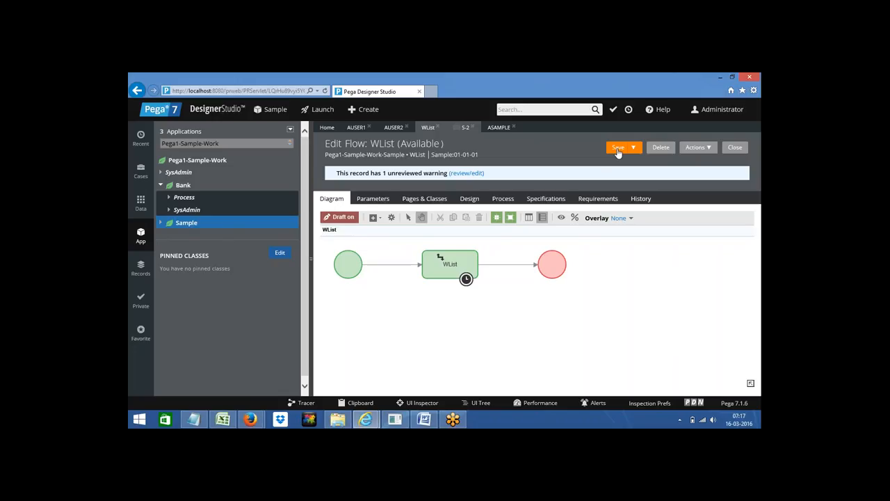
left_click(618, 149)
Step: Switch to the Case Manager Portal and log off the current operator
left_click(497, 128)
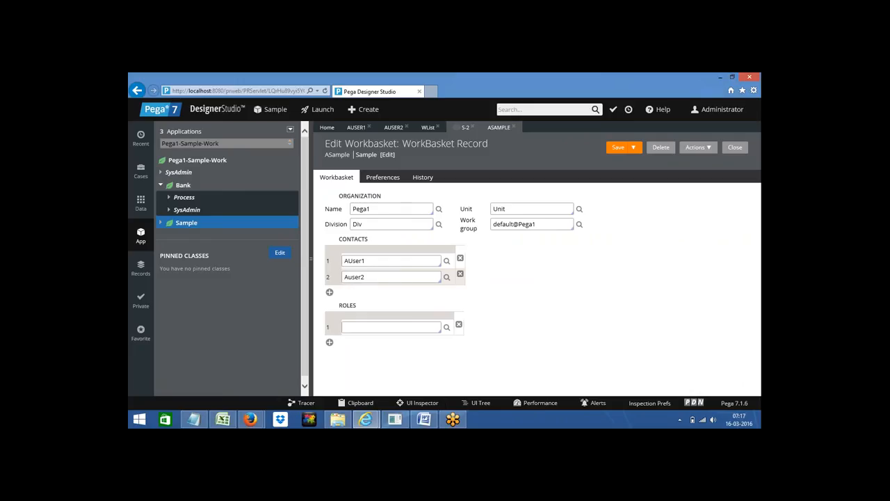
left_click(364, 421)
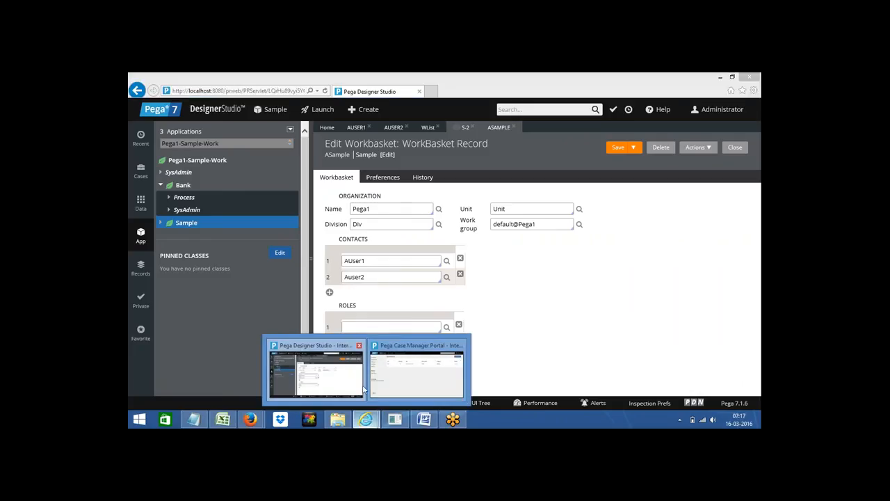
left_click(441, 386)
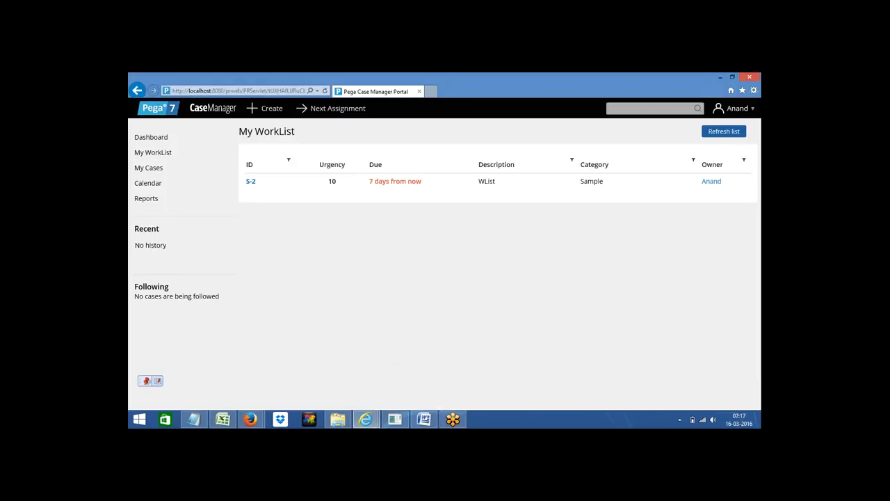
left_click(743, 111)
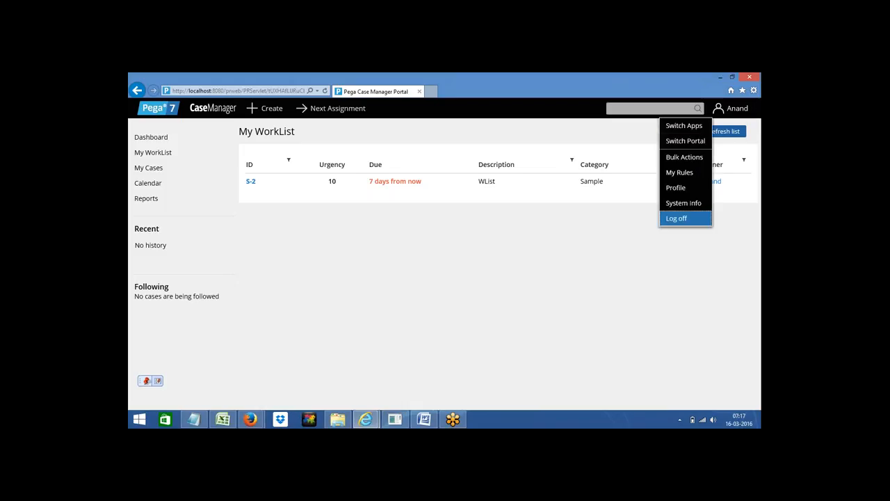
left_click(678, 219)
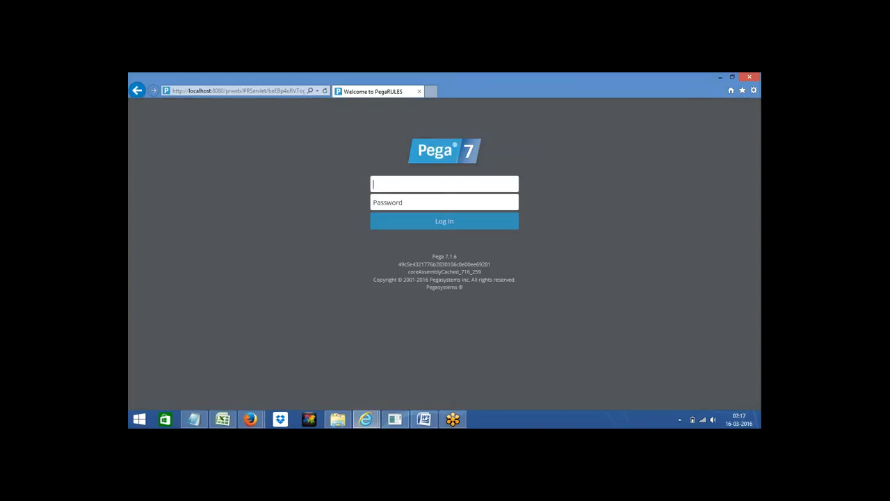
Step: Log back in with the manager operator ID and its password
left_click(381, 185)
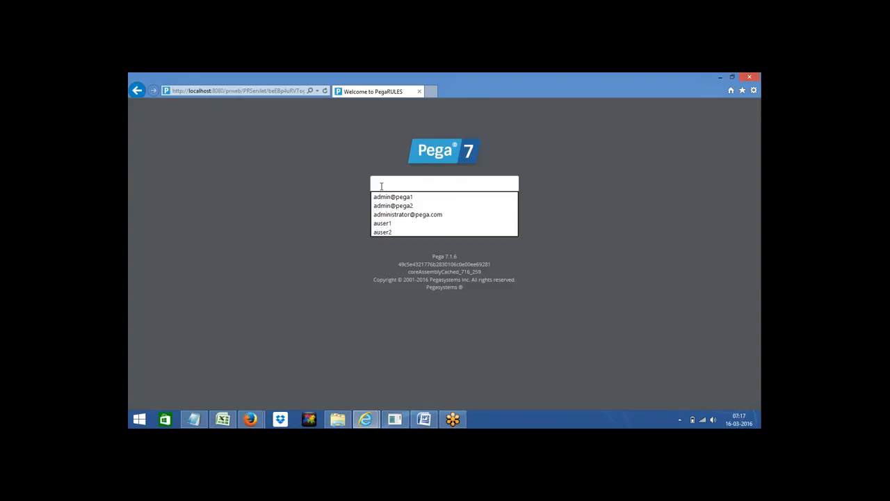
type("manager")
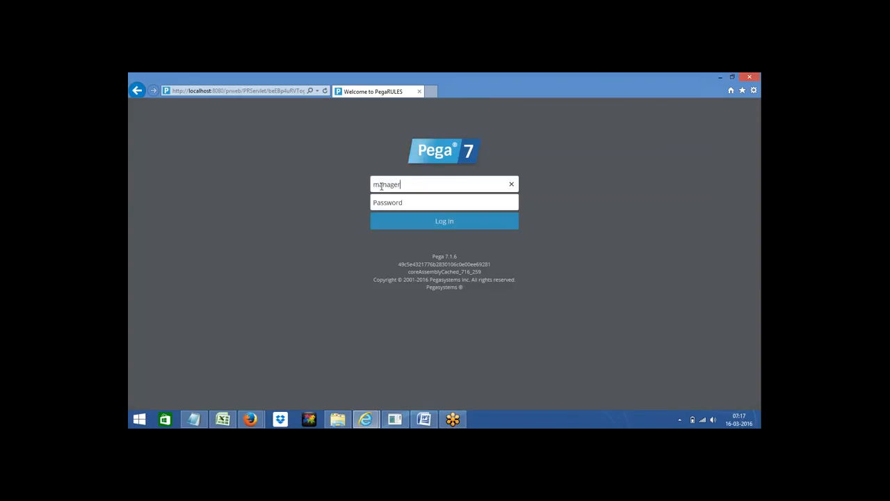
type("@")
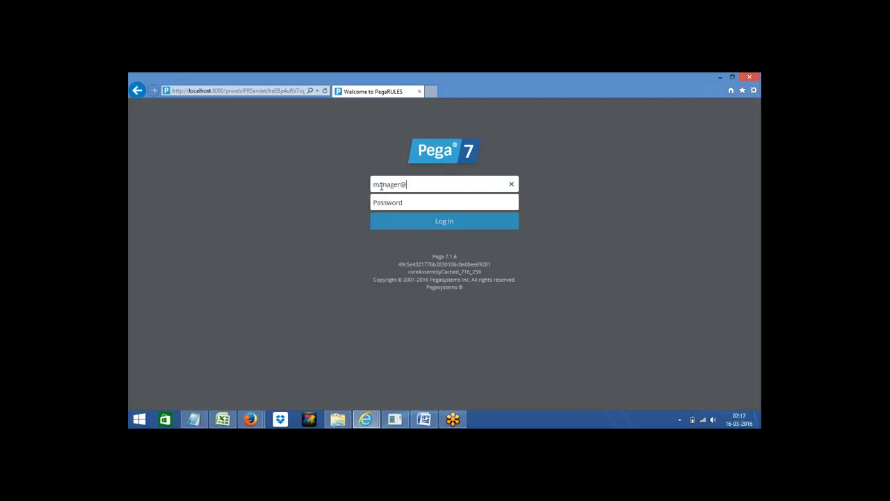
type("pega1")
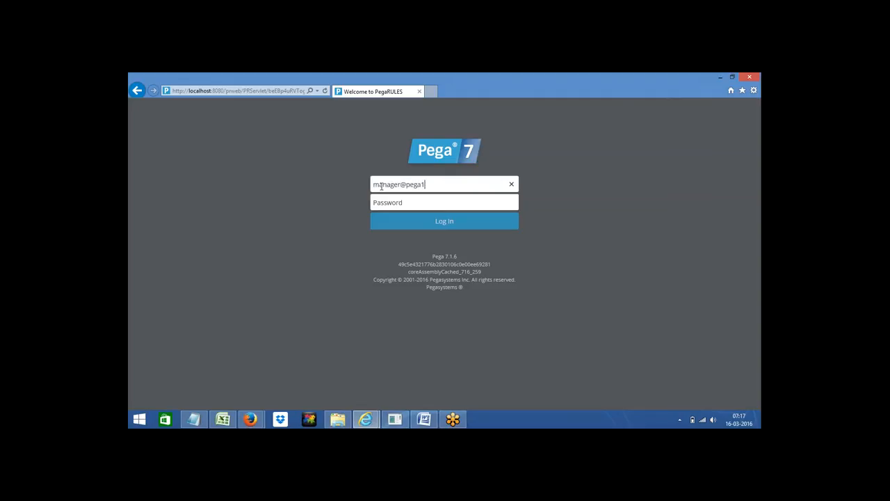
left_click(383, 202)
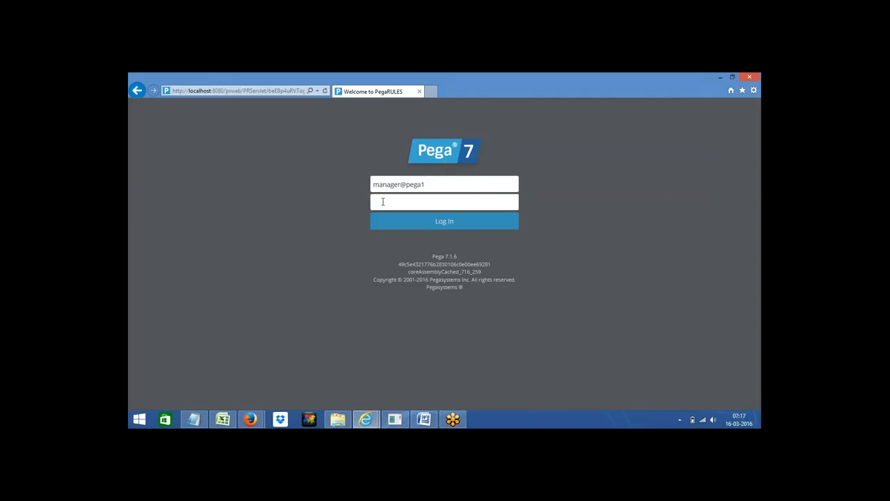
type("rules")
left_click(423, 224)
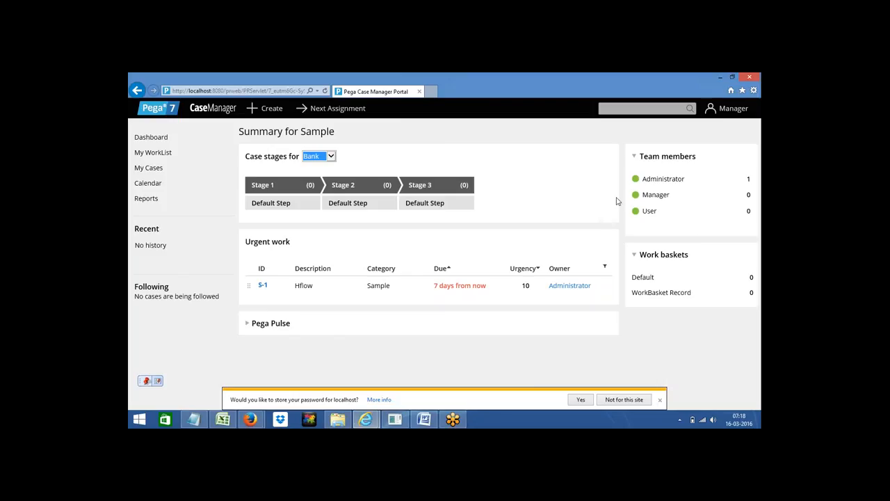
Step: In Designer Studio, save and run the WList flow to create case S-3, then return to Case Manager
left_click(366, 421)
left_click(321, 387)
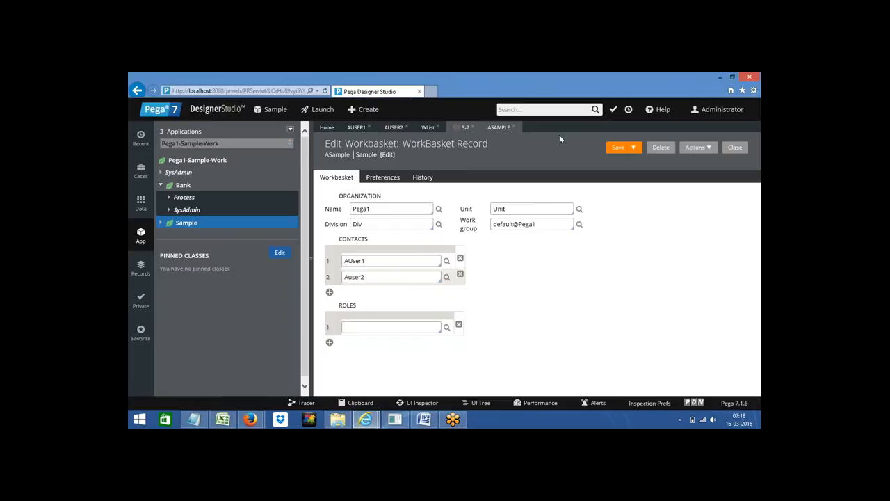
left_click(428, 129)
left_click(616, 150)
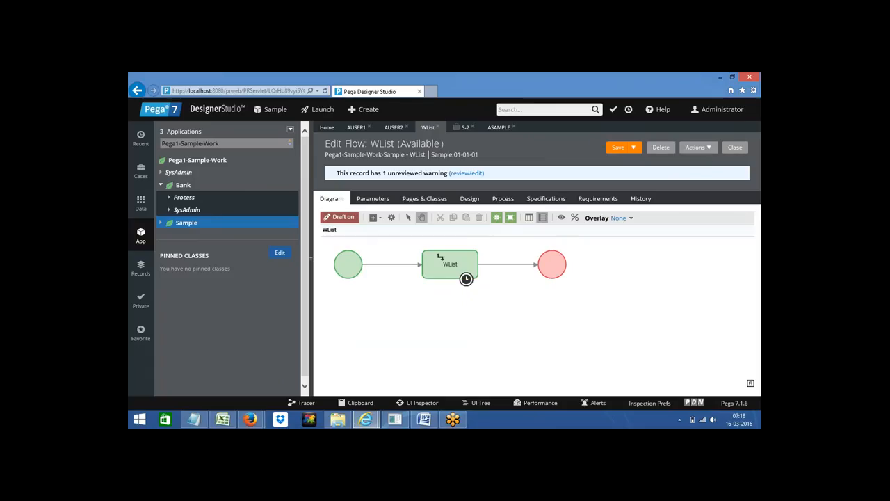
left_click(709, 149)
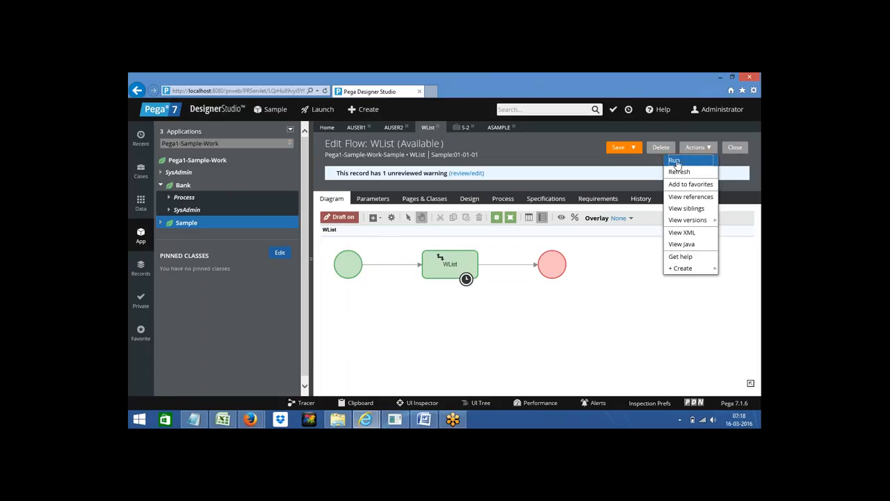
left_click(675, 162)
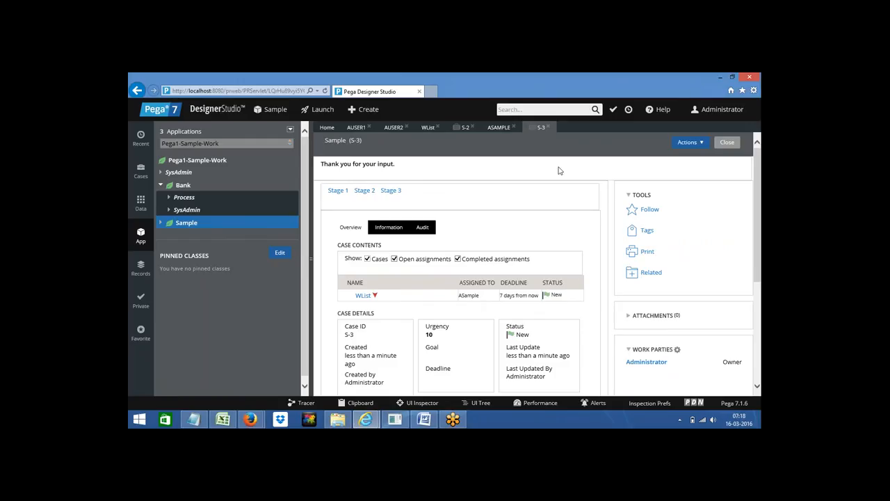
left_click(365, 419)
left_click(404, 379)
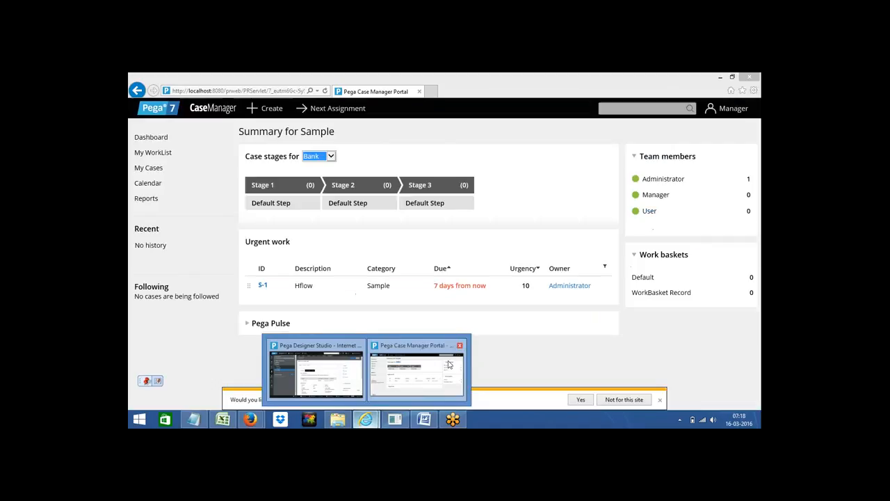
Step: Refresh the portal, show case S-3 in the ASample workbasket, then bring up the Word notes
left_click(326, 93)
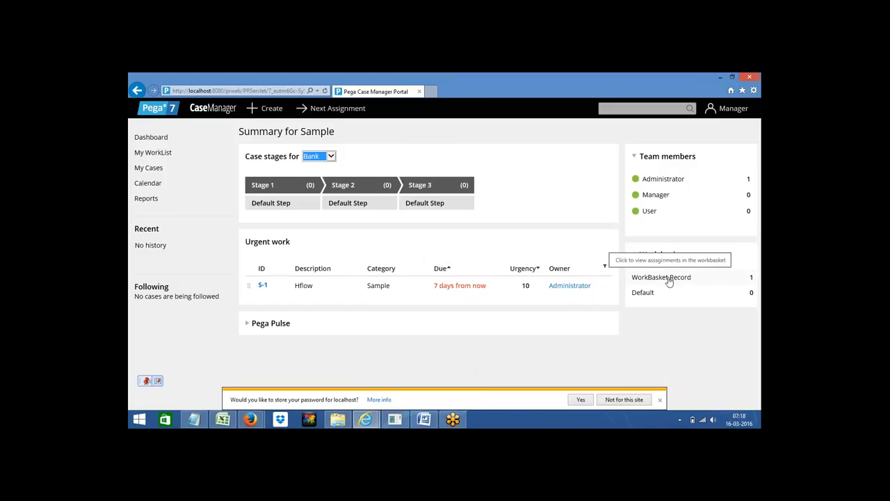
left_click(667, 278)
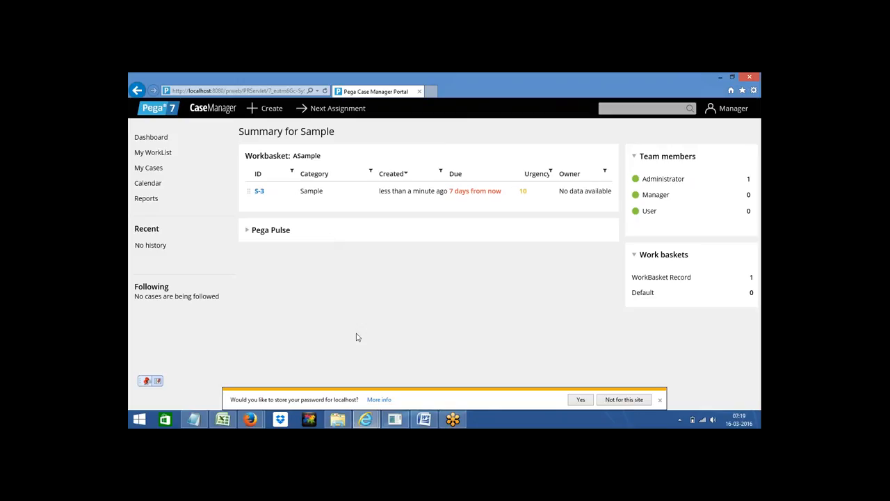
left_click(419, 420)
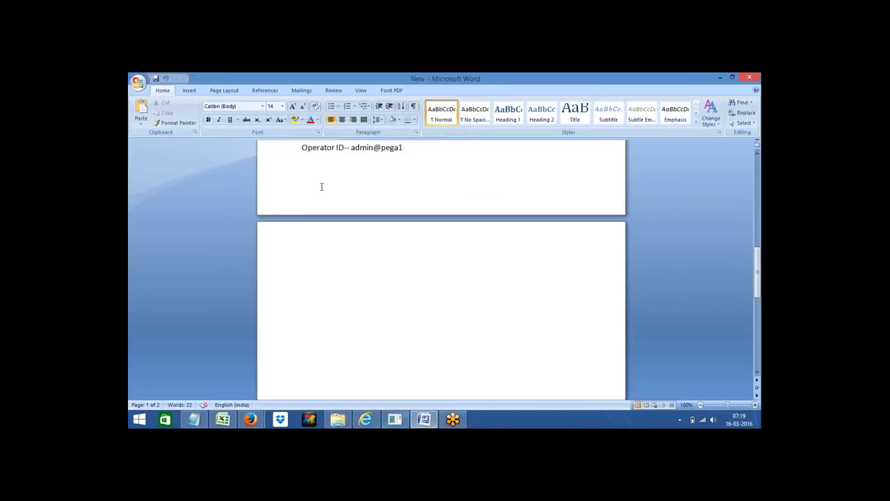
Step: Go to the top of the notes and insert blank lines above the Documentation line
key("Up")
key("Up")
key("Up")
key("Up")
key("Up")
key("Up")
key("Up")
key("Up")
key("Up")
key("Up")
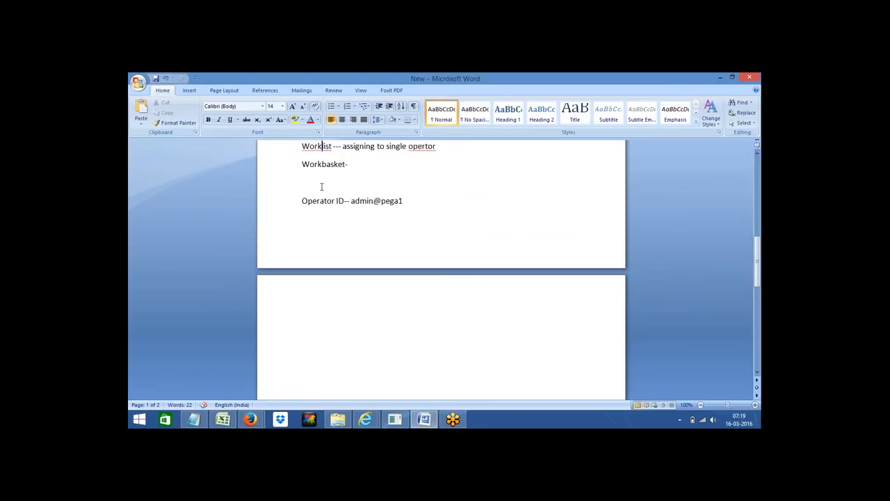
key("Up")
key("Up")
key("Up")
key("Up")
key("Up")
key("Up")
key("Up")
key("Up")
key("Up")
key("Up")
key("Up")
key("Up")
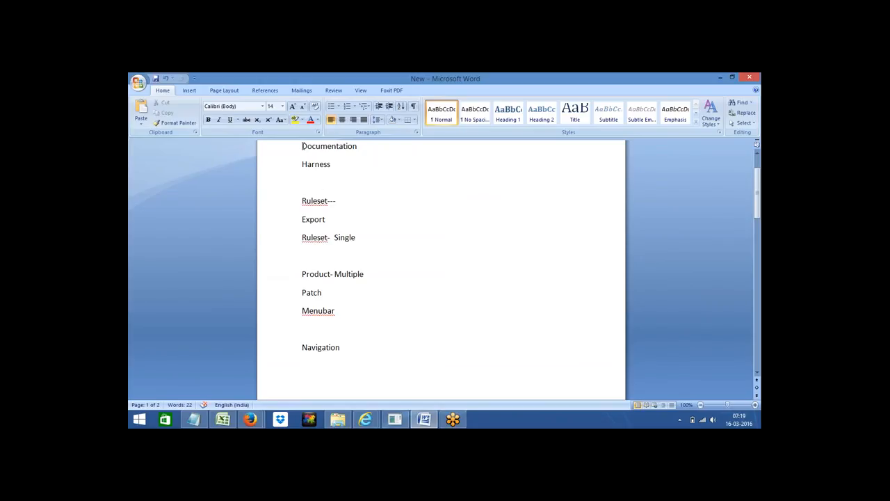
key("Return")
key("Return")
key("Return")
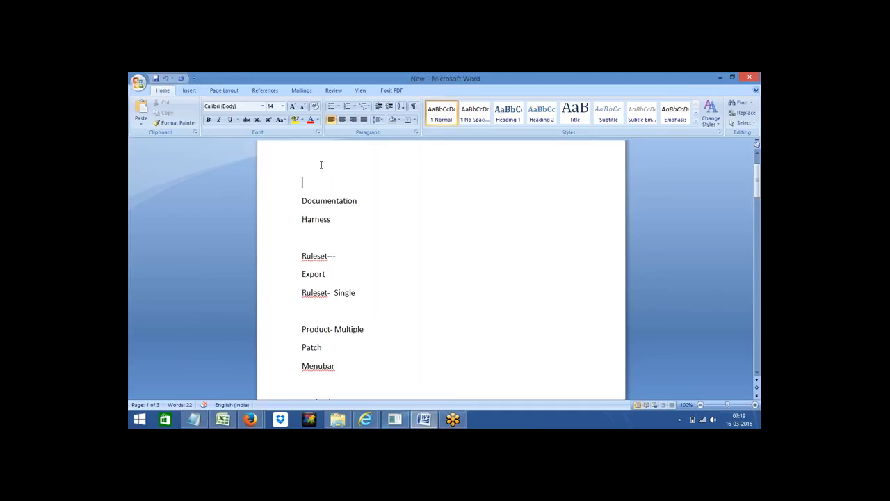
left_click(511, 83)
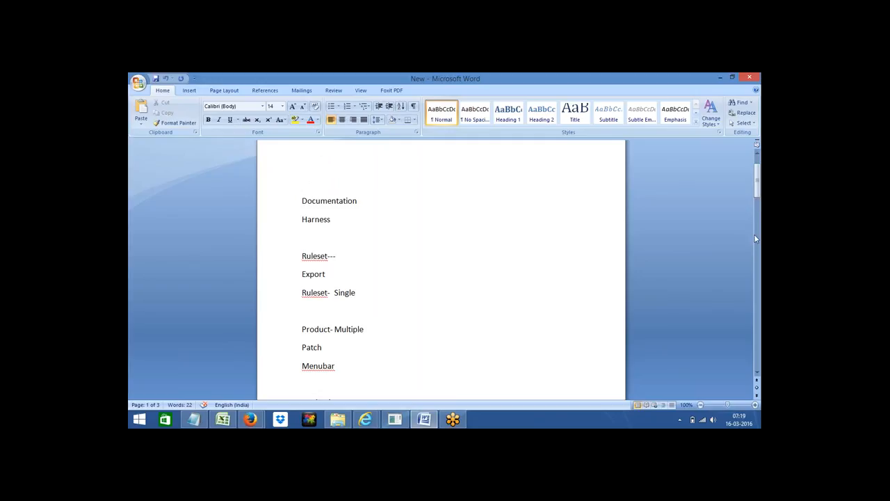